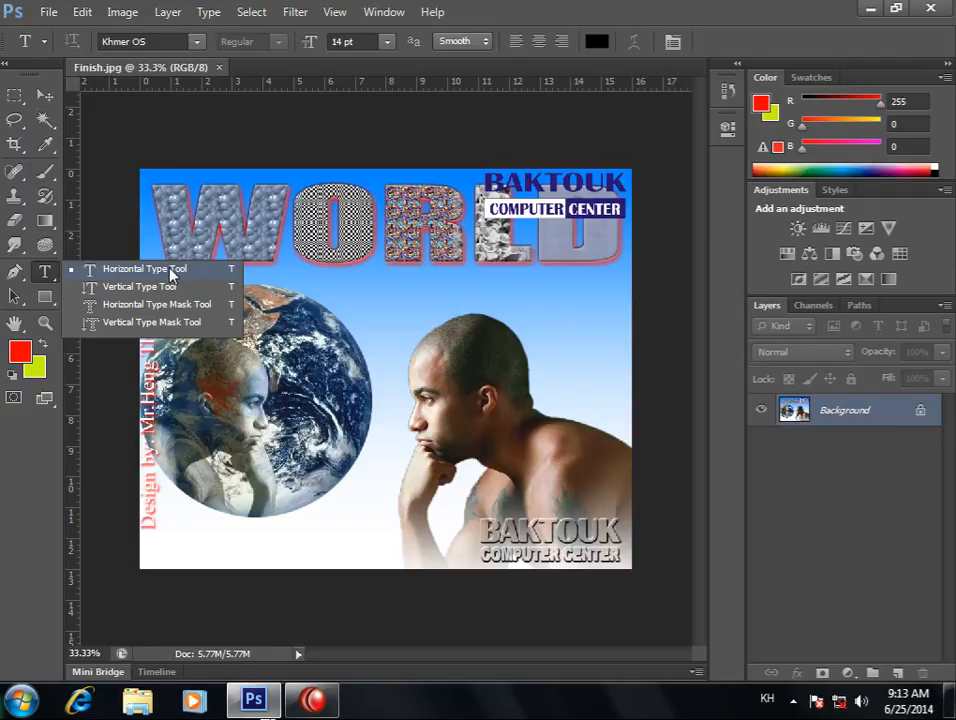
Select the Horizontal Type tool and undock the Finish.jpg document into a floating window.
click(172, 273)
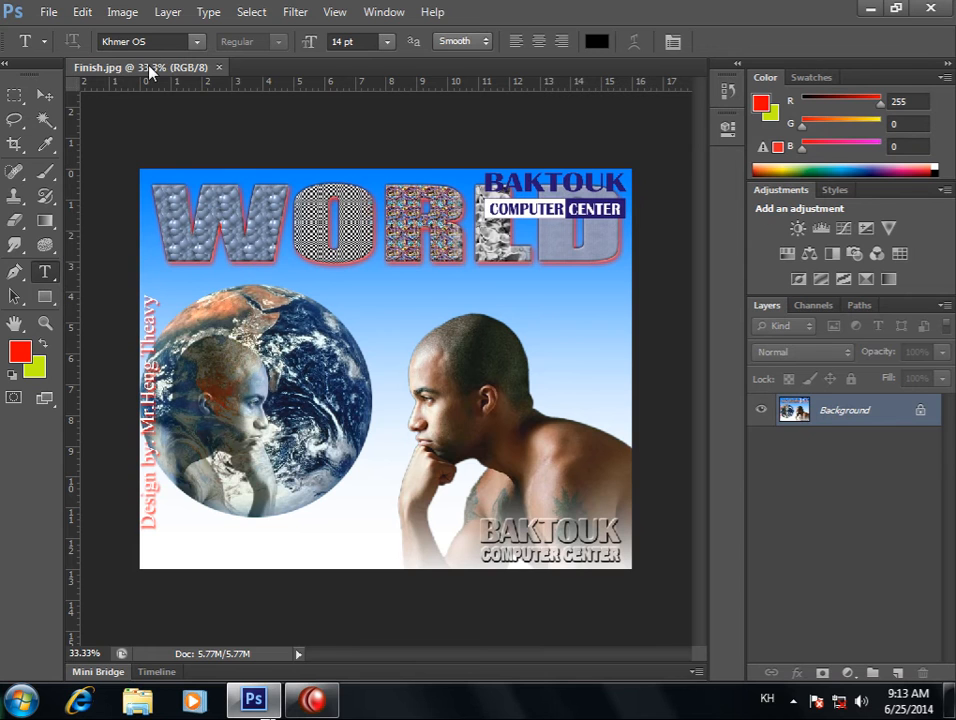
drag(141, 66, 253, 135)
key(ctrl+o)
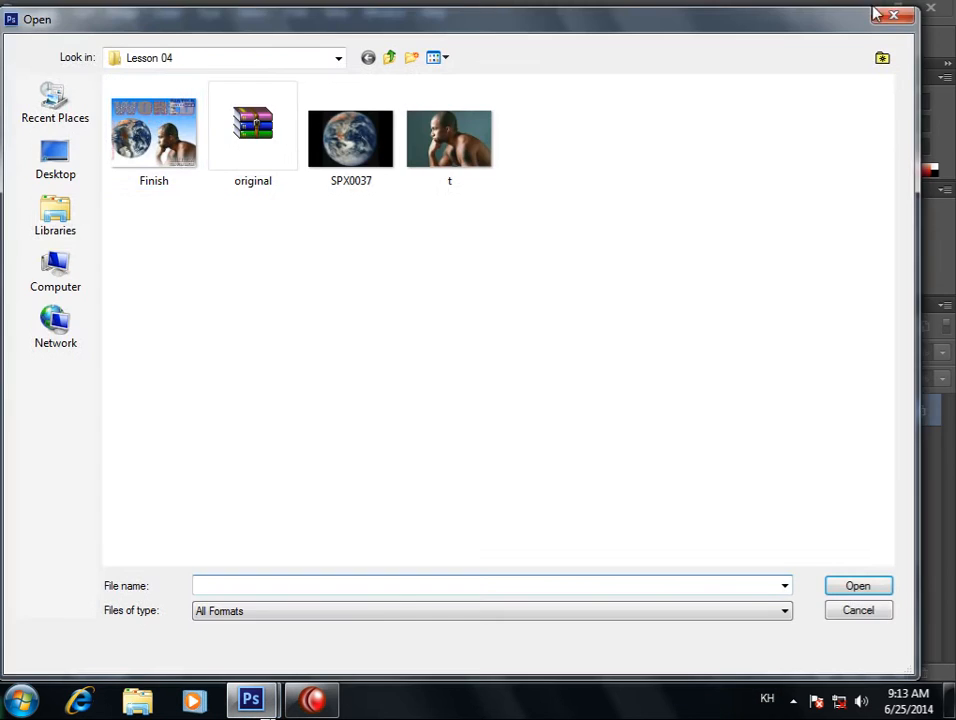
key(Escape)
Start a new document with a width of 100 cm and a height of 50 cm.
click(48, 13)
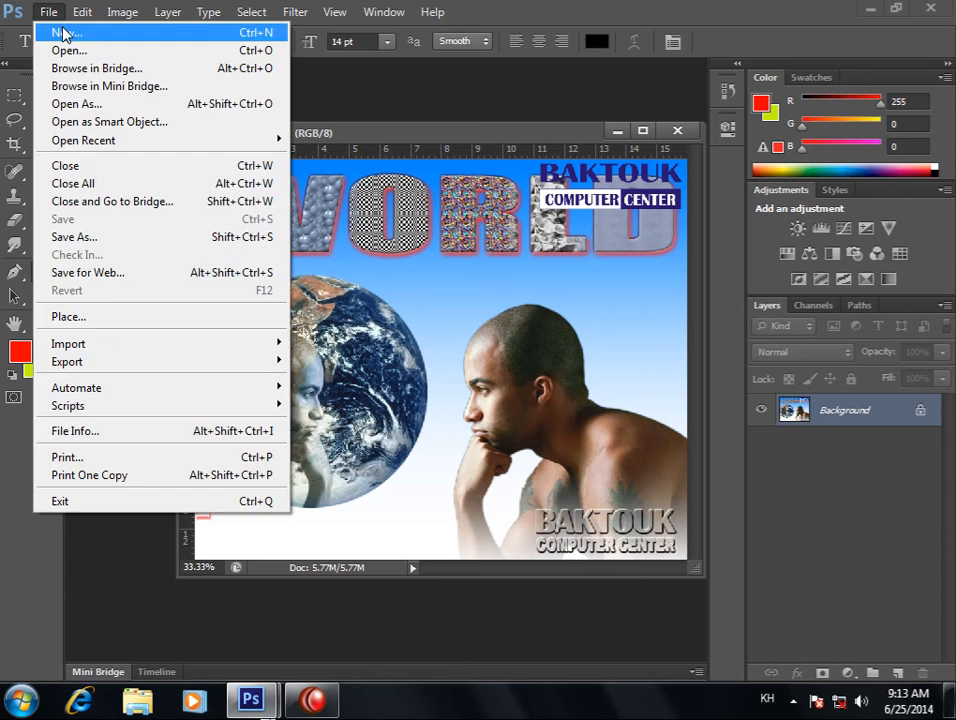
click(65, 33)
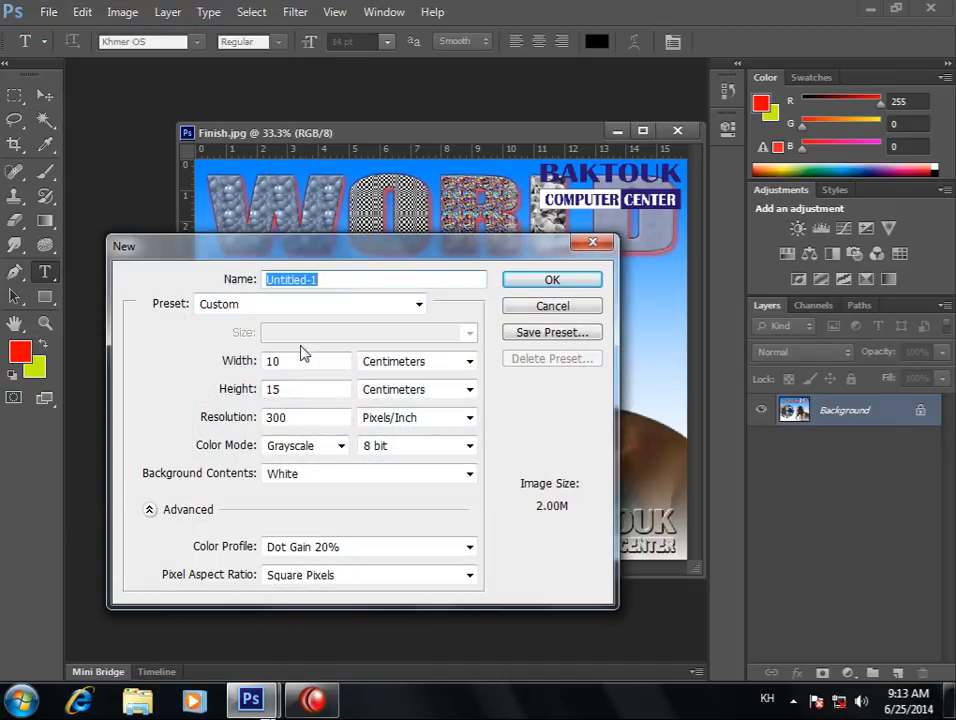
key(Tab)
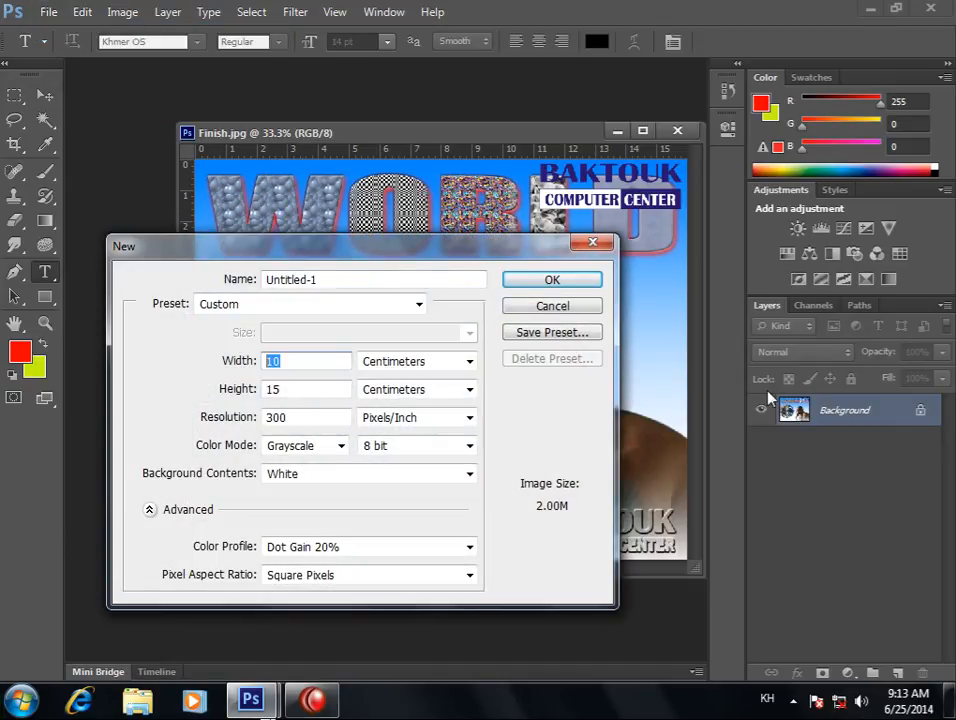
text(1000)
key(BackSpace)
key(Tab)
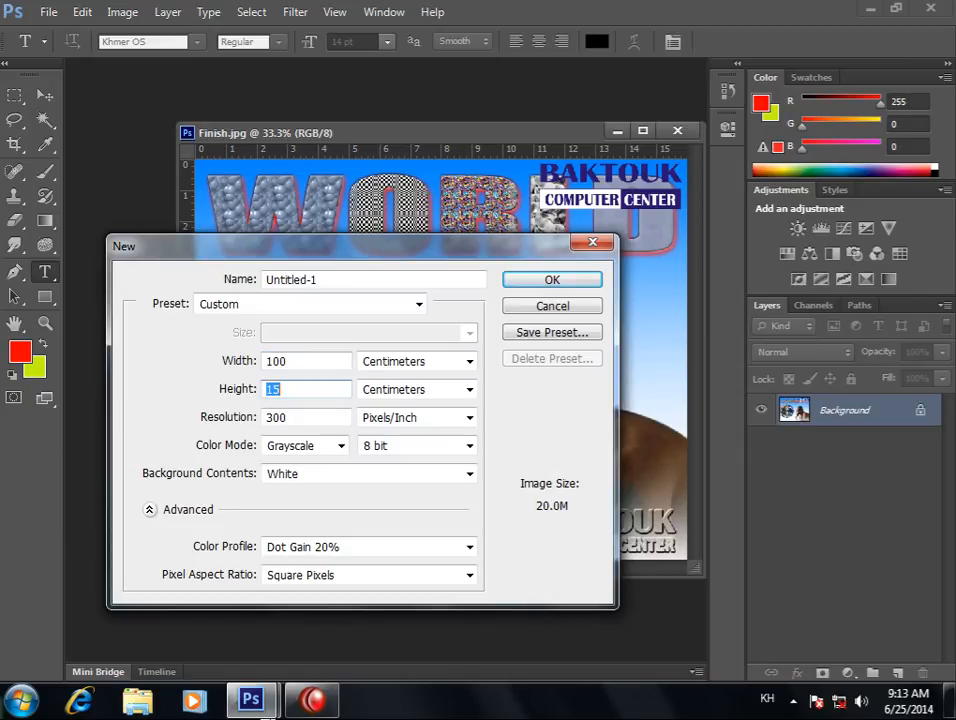
text(60)
click(212, 392)
text(50)
Set the new document's color mode to RGB Color and resolution to 150 pixels/inch, and create it.
click(328, 446)
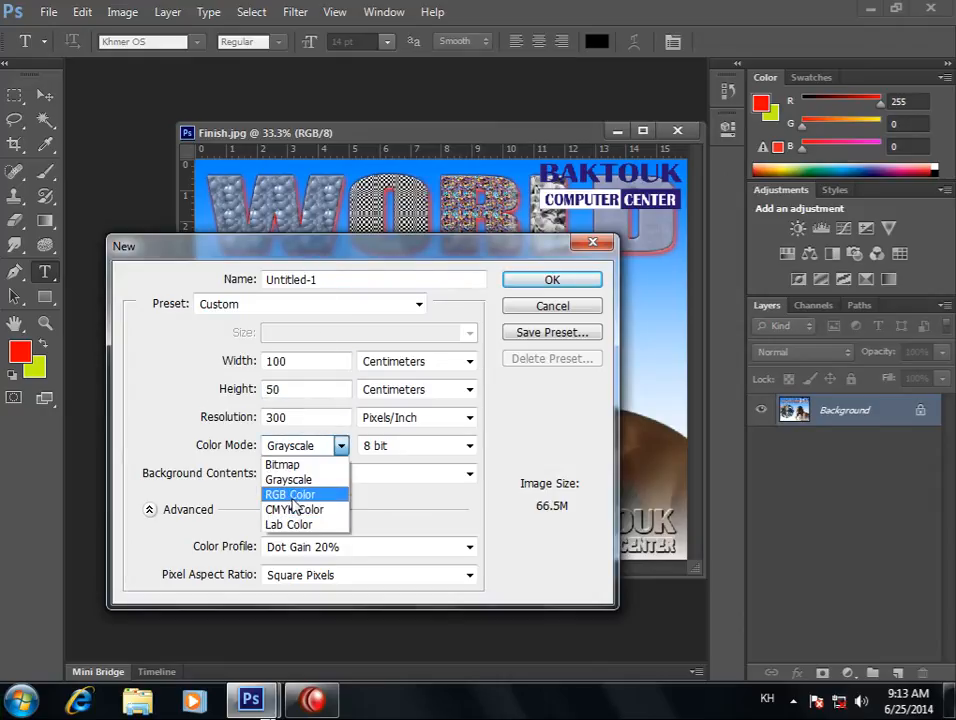
click(293, 494)
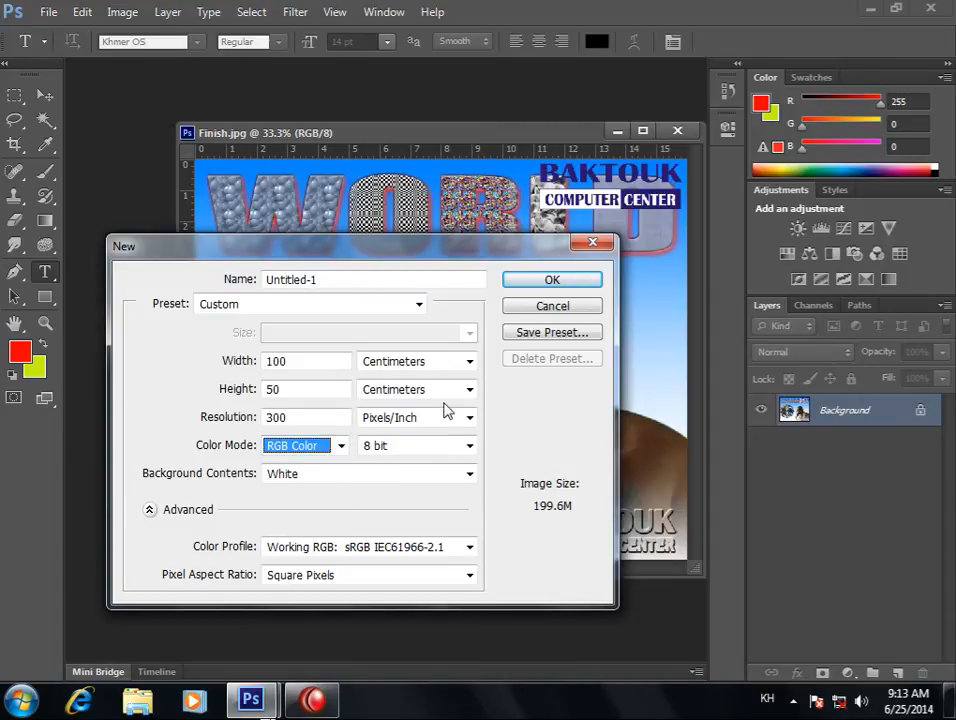
double_click(305, 418)
text(150)
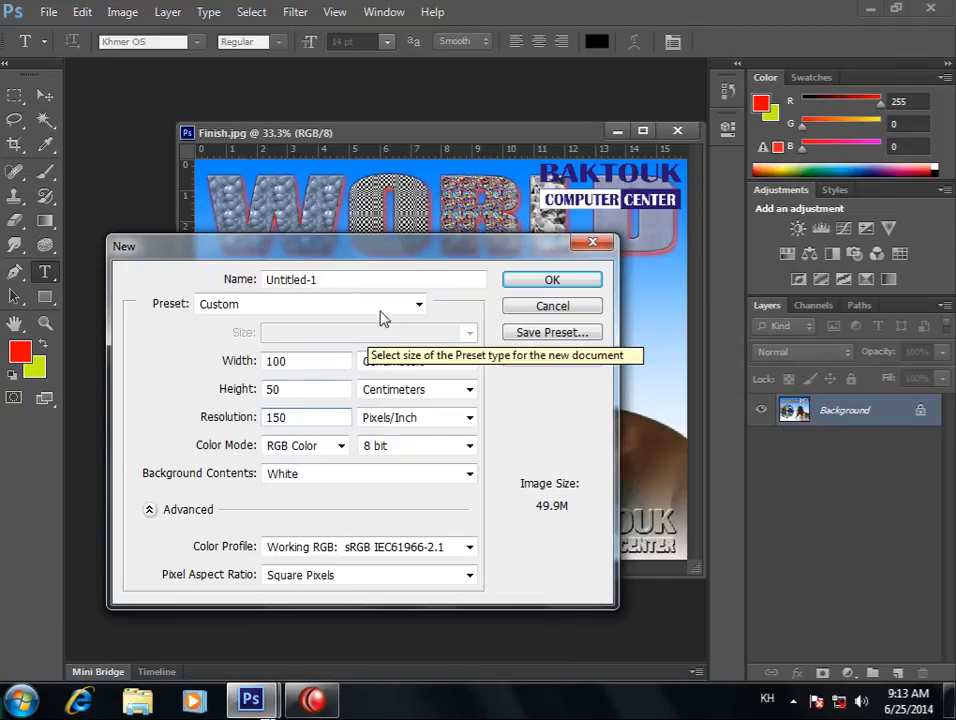
click(559, 284)
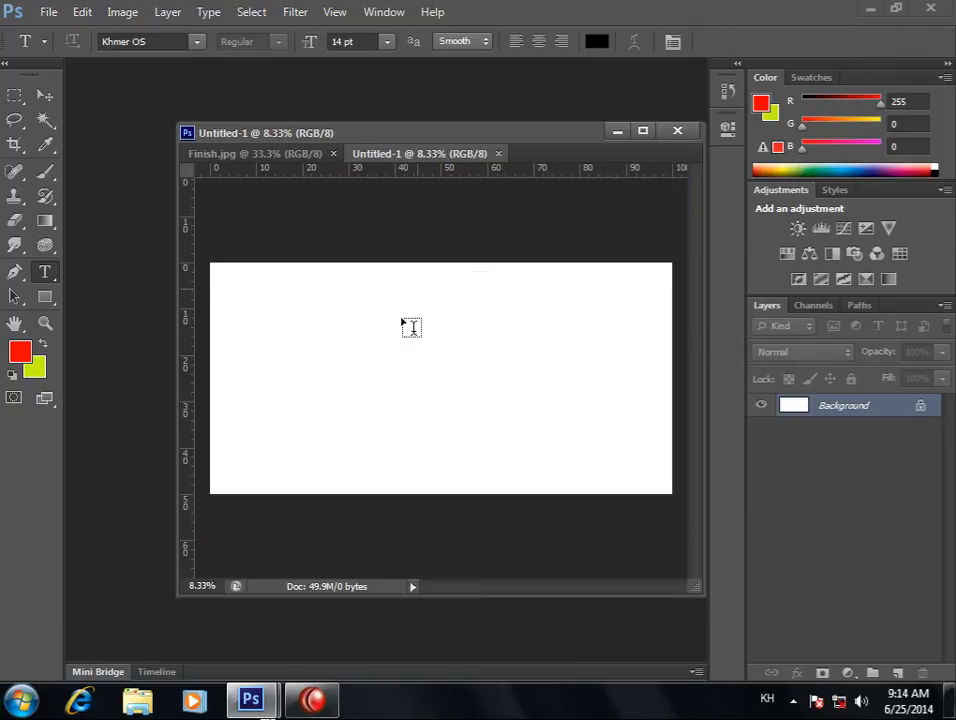
Separate the blank document from Finish.jpg, minimize Finish.jpg and dock the blank document in the main workspace.
ctrl+click(395, 358)
drag(420, 158, 418, 310)
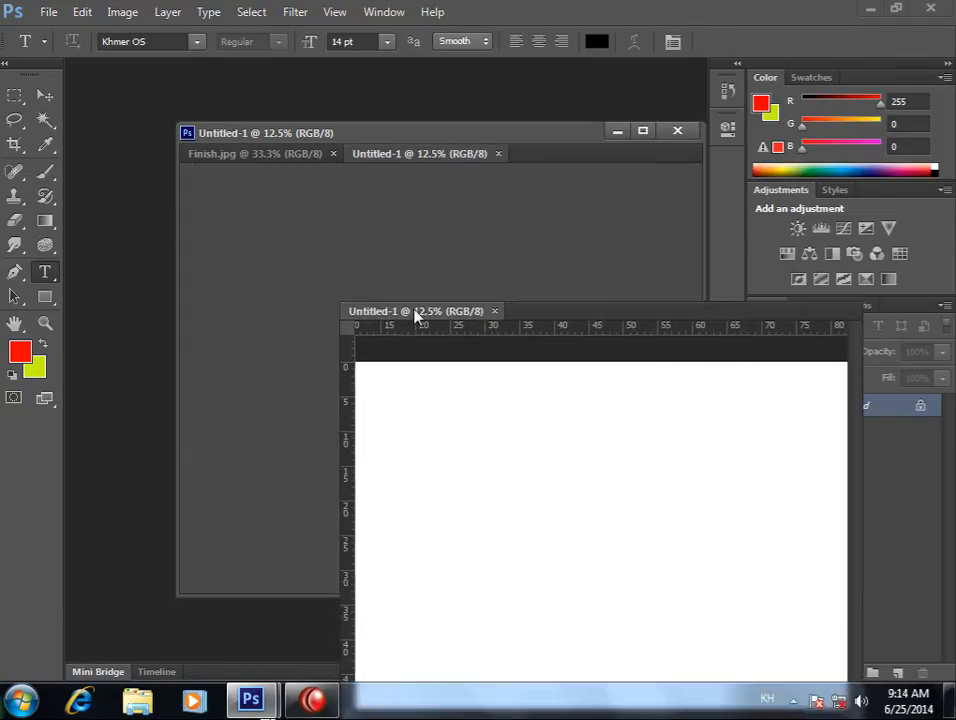
click(613, 132)
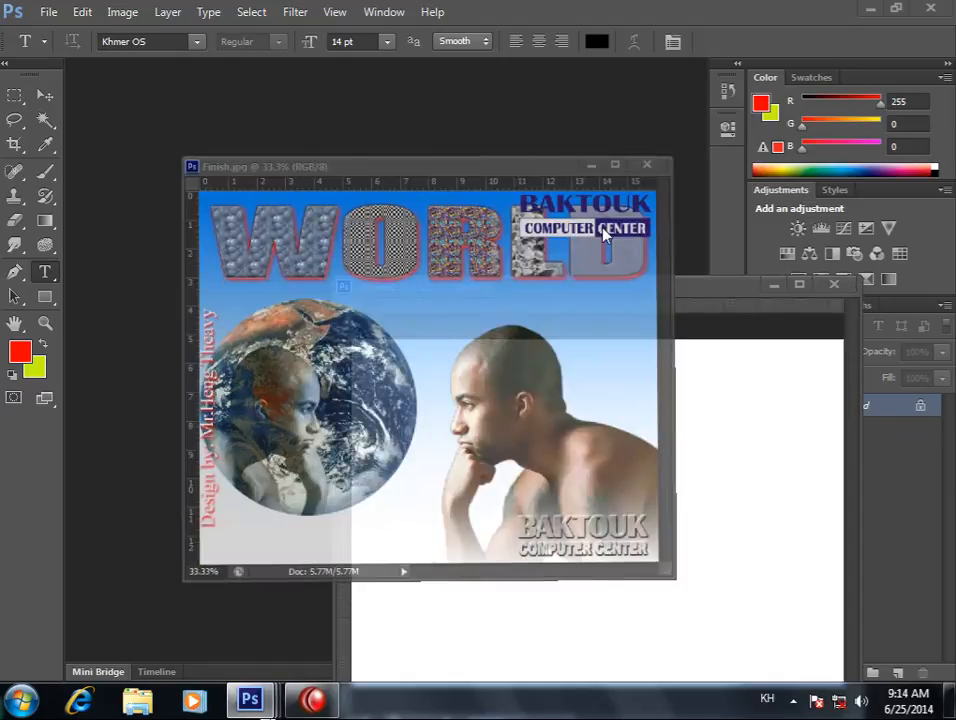
drag(556, 292, 345, 68)
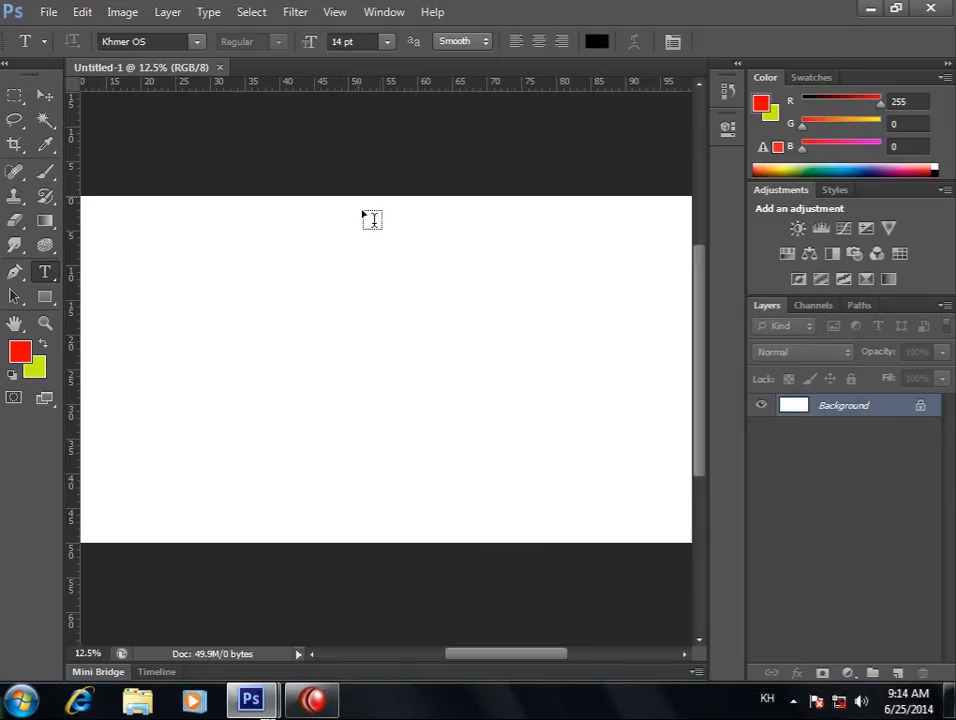
ctrl+click(358, 309)
alt+click(349, 315)
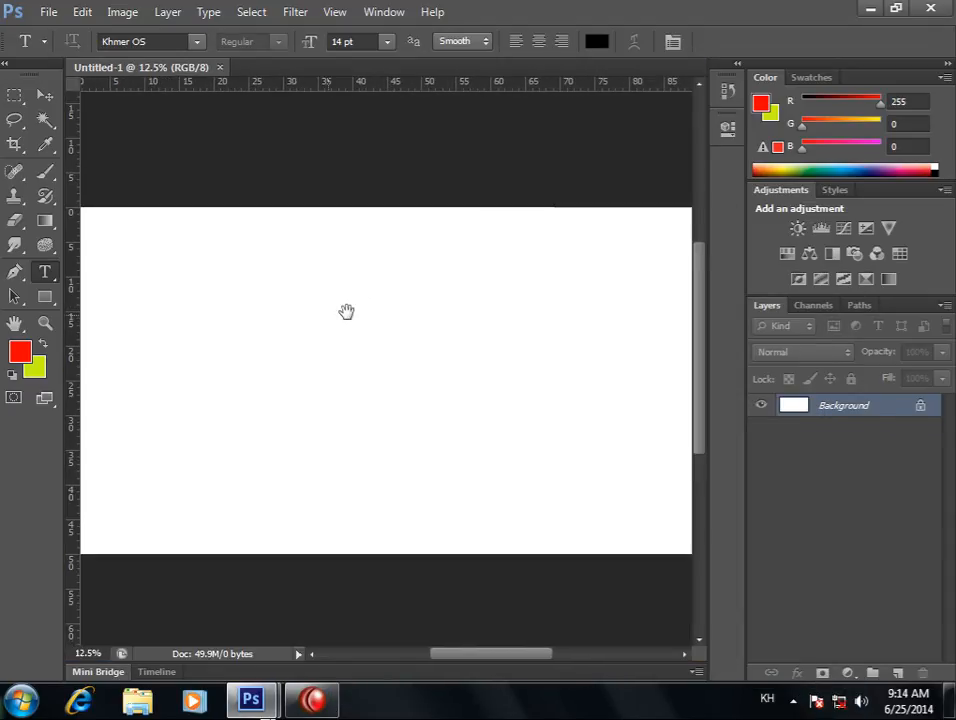
drag(344, 300, 440, 318)
alt+click(327, 312)
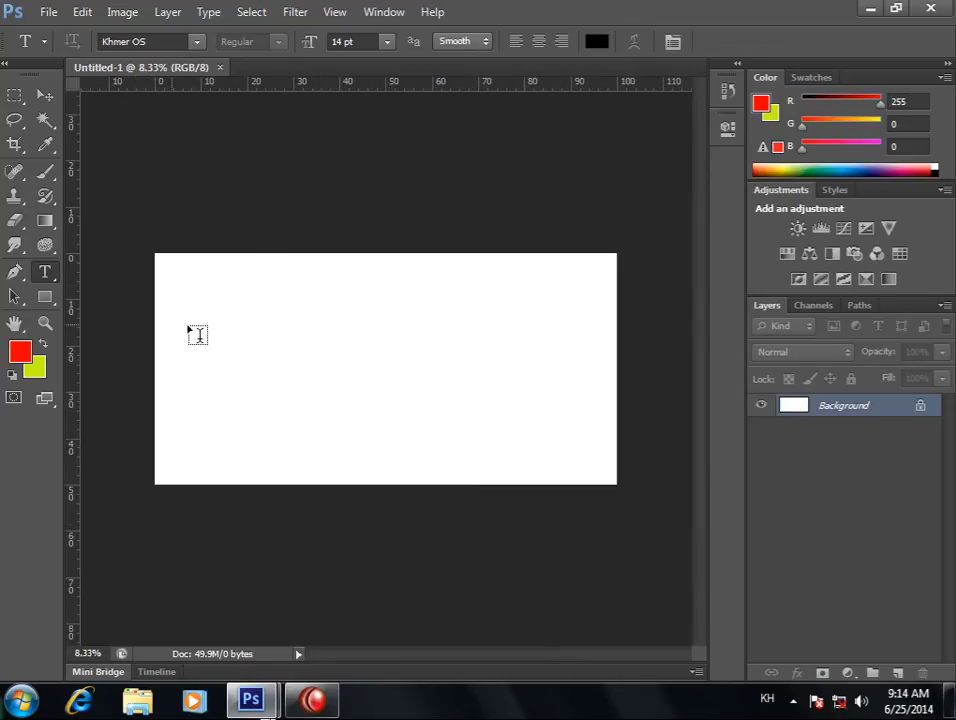
right_click(45, 272)
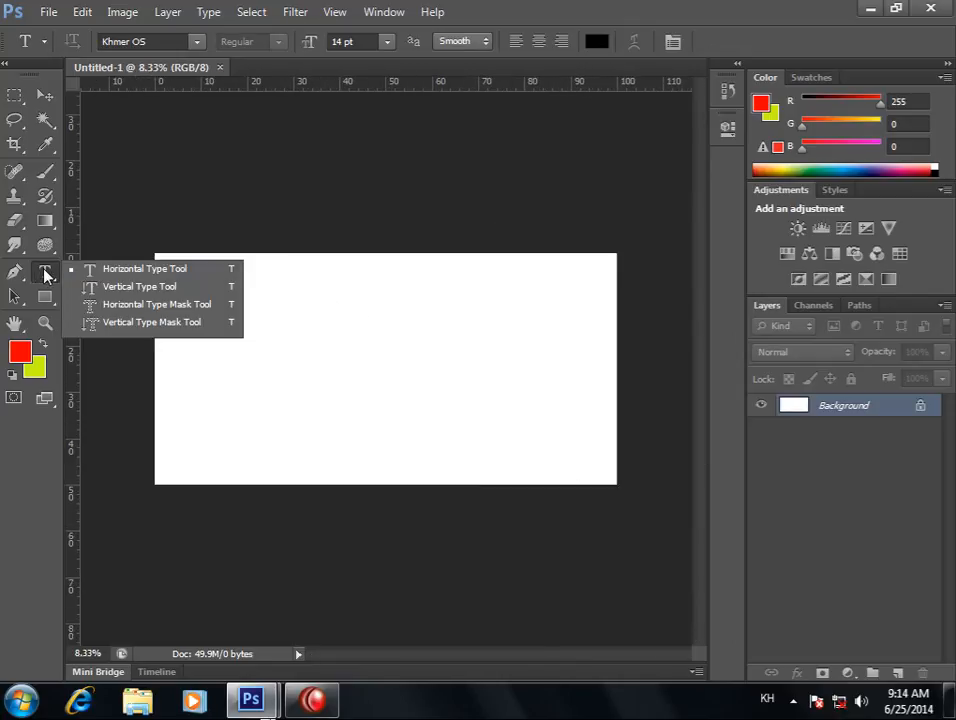
click(115, 272)
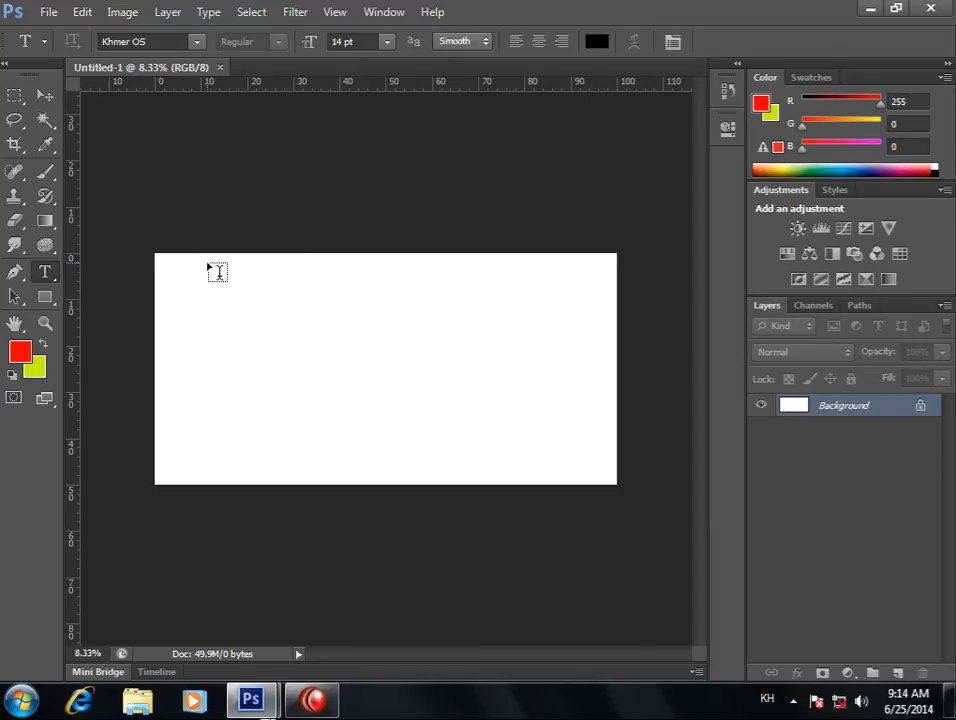
drag(207, 262, 508, 380)
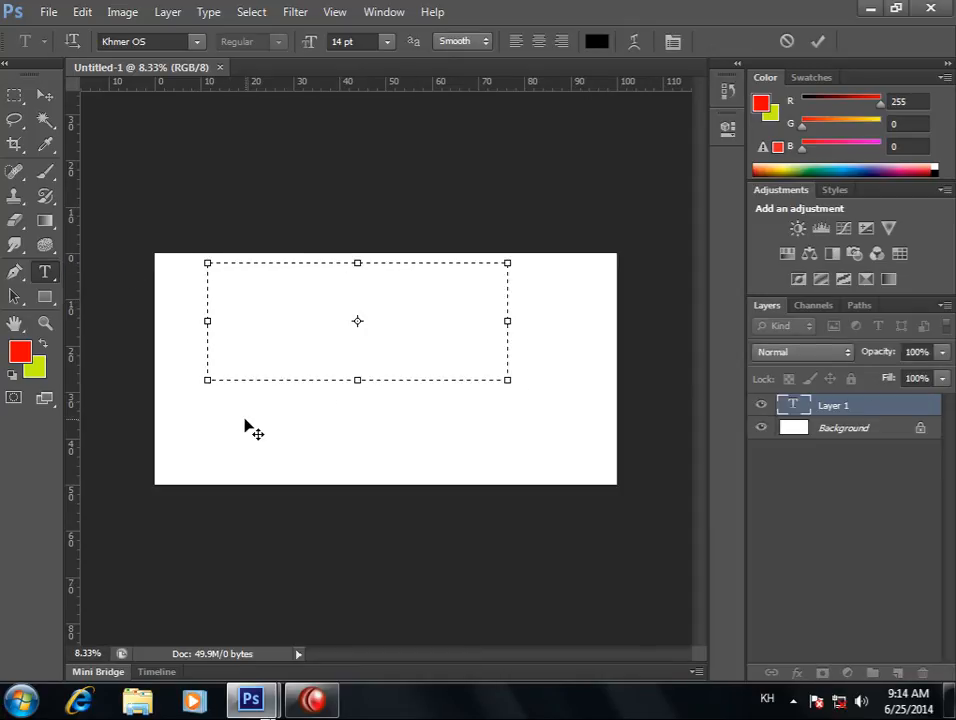
click(43, 93)
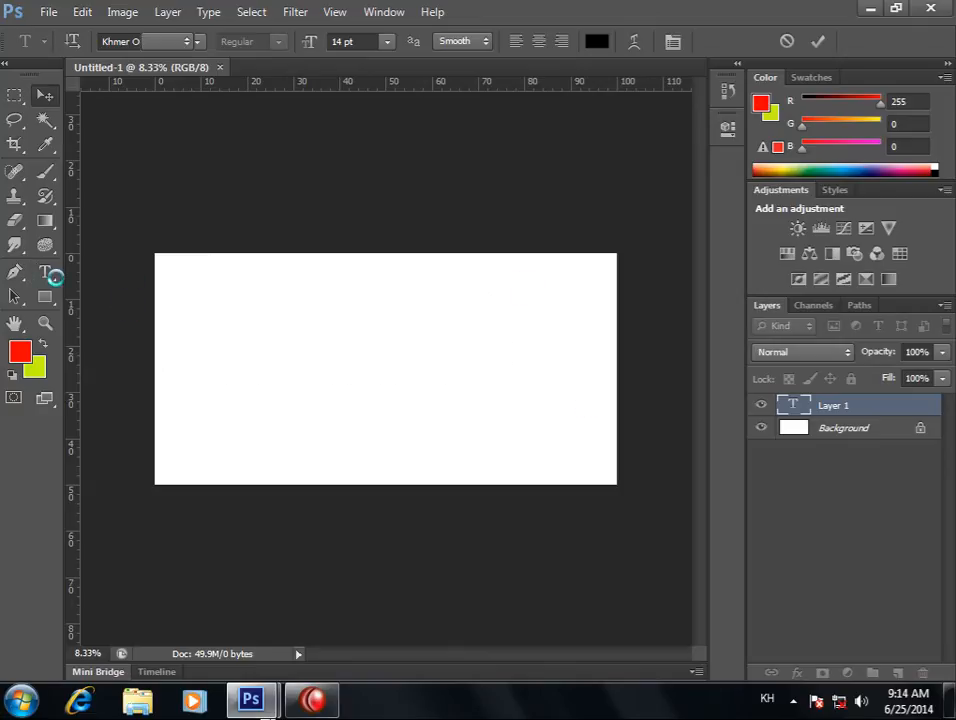
click(44, 272)
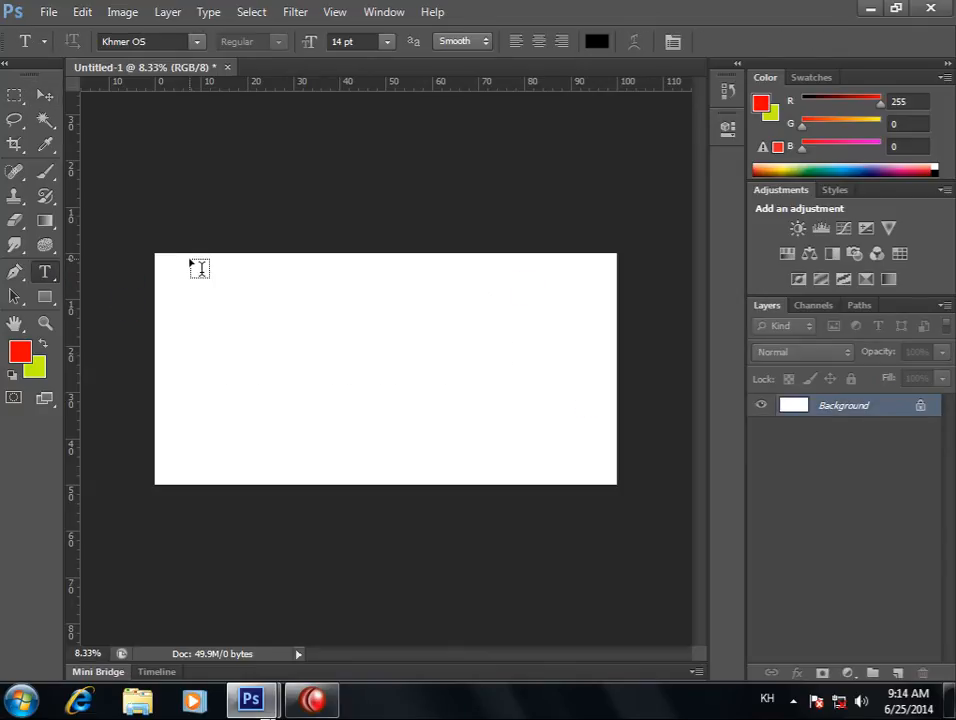
drag(194, 265, 568, 396)
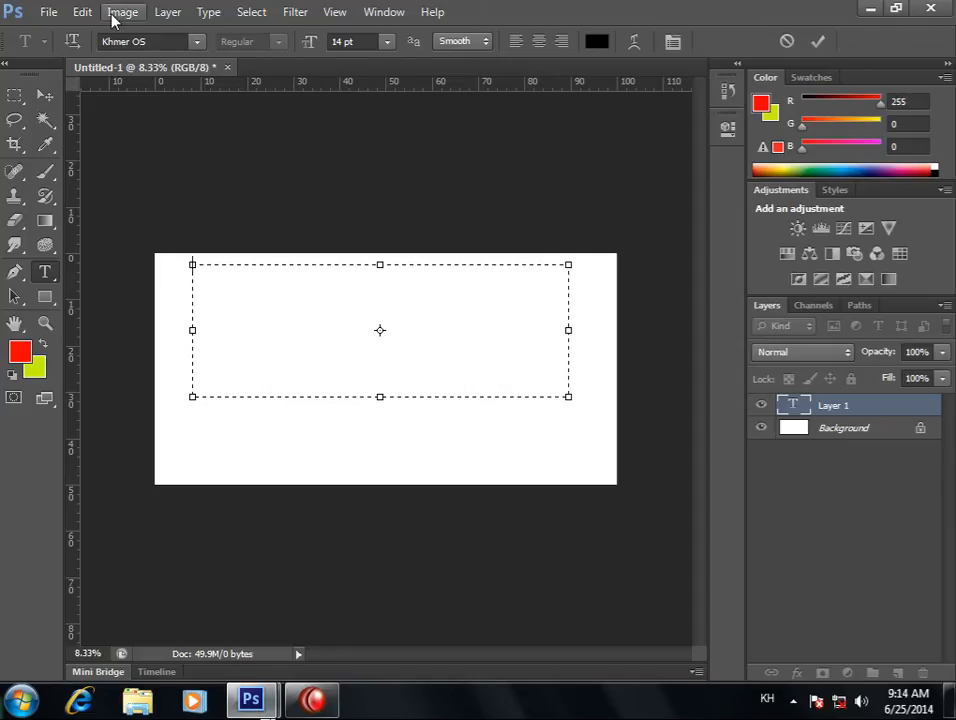
click(44, 94)
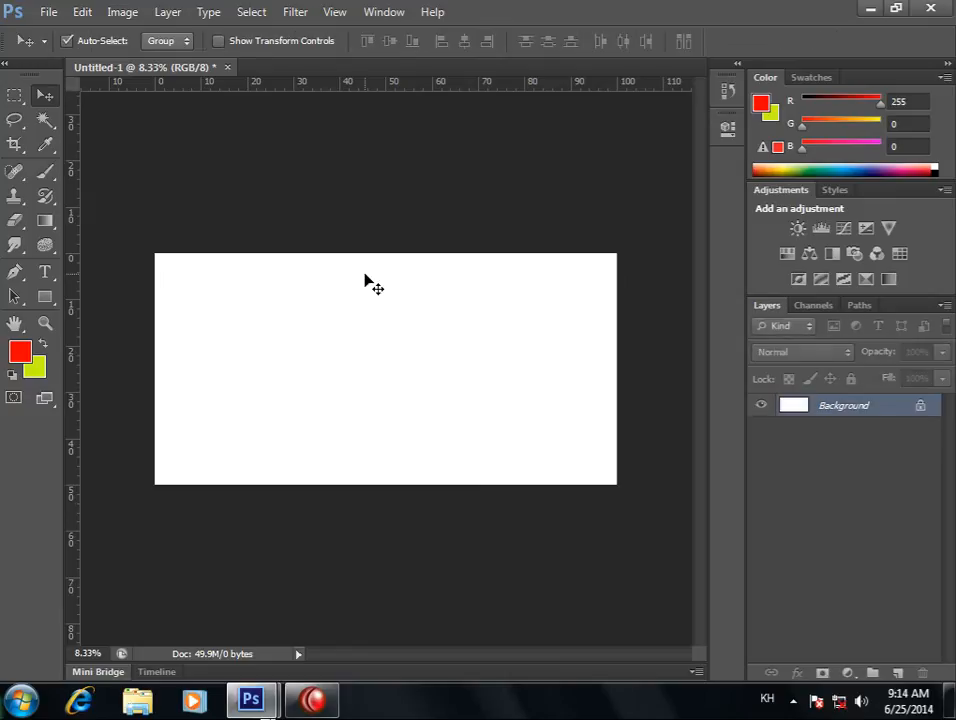
click(49, 280)
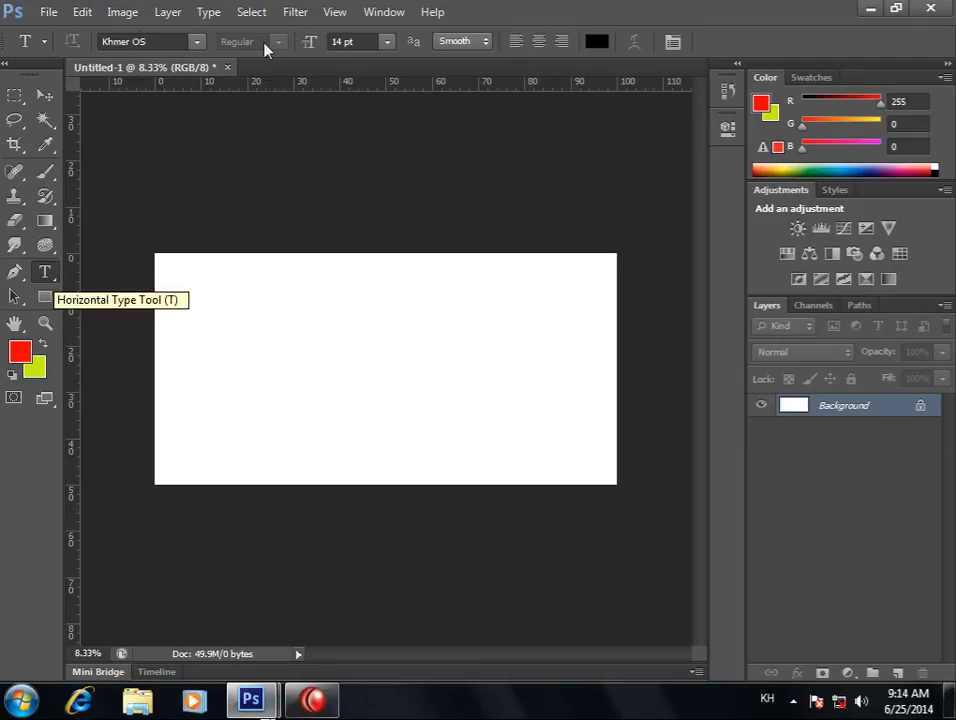
Examine the text engine options, East Asian and Middle Eastern, in the Type preferences.
click(84, 14)
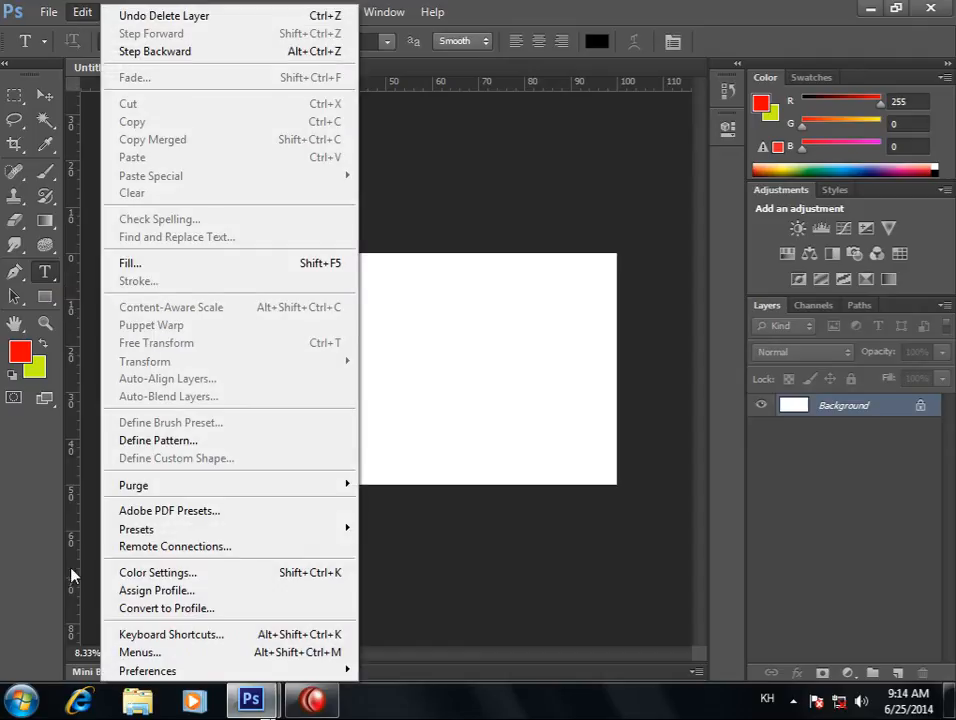
mouse_move(146, 673)
mouse_move(195, 671)
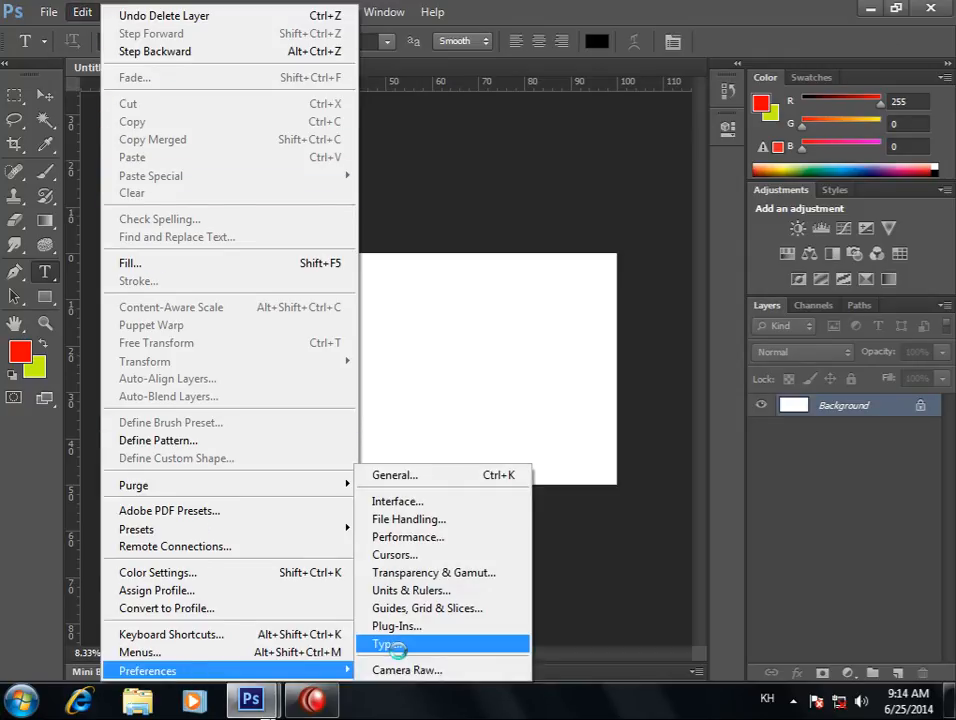
click(390, 646)
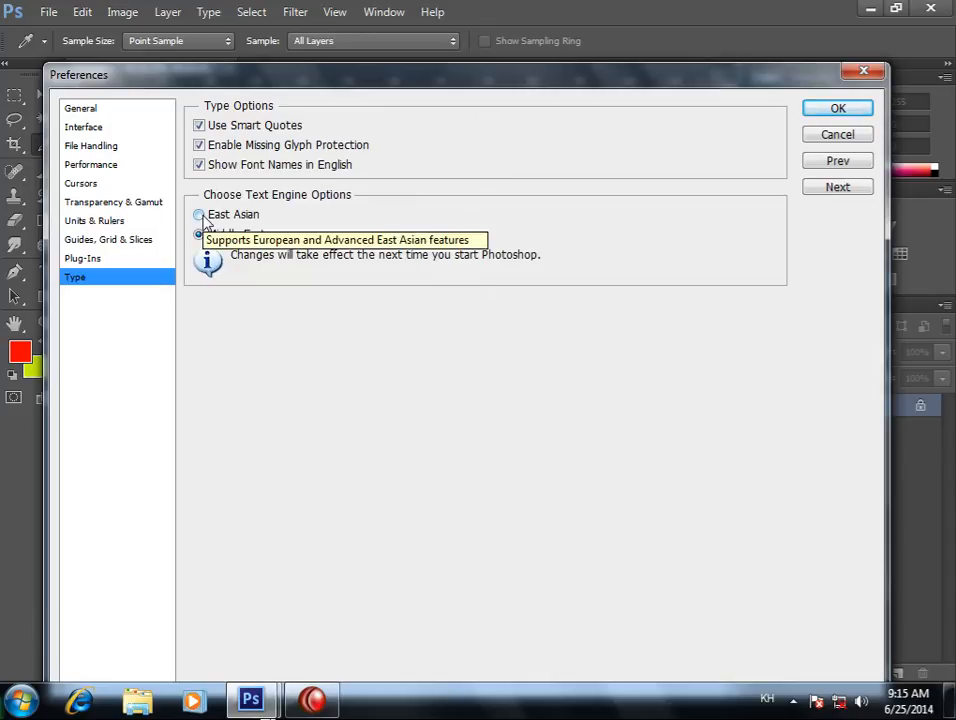
click(834, 136)
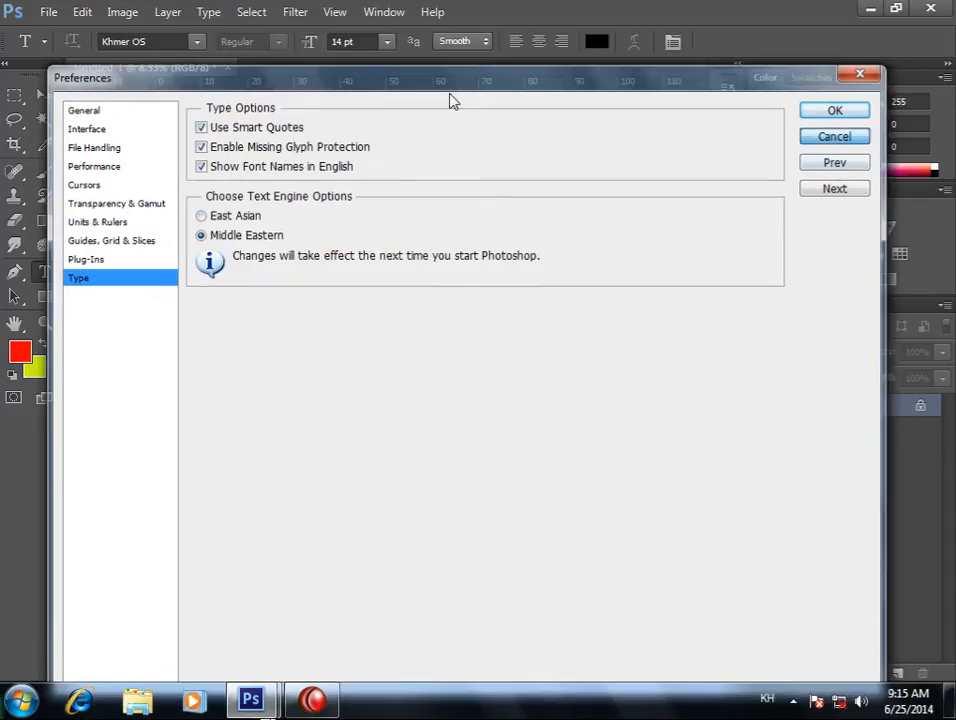
click(112, 12)
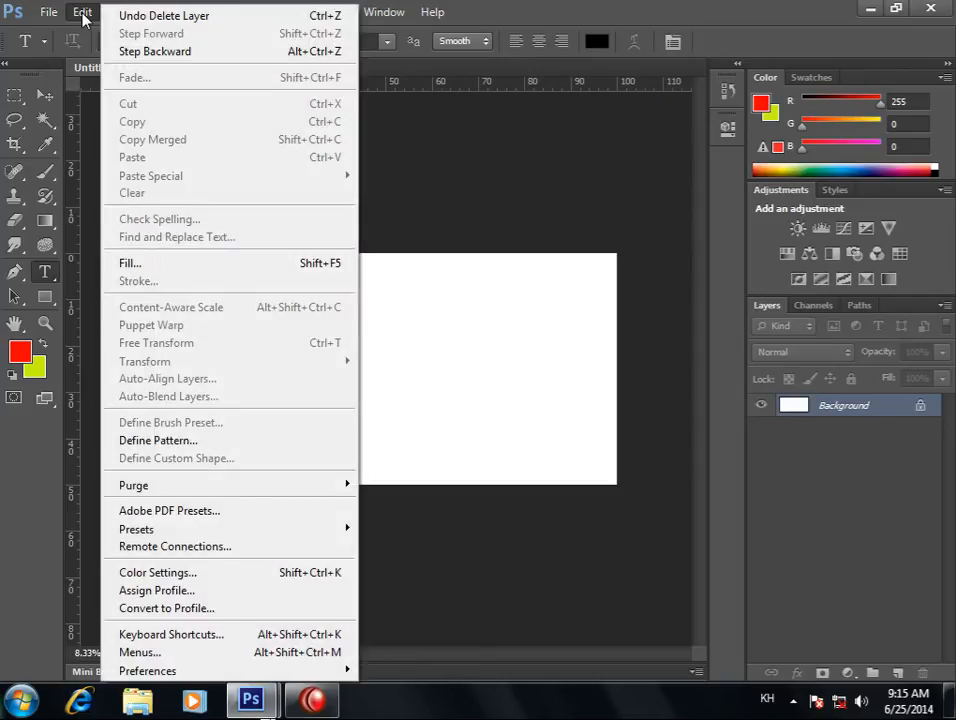
mouse_move(196, 680)
click(430, 645)
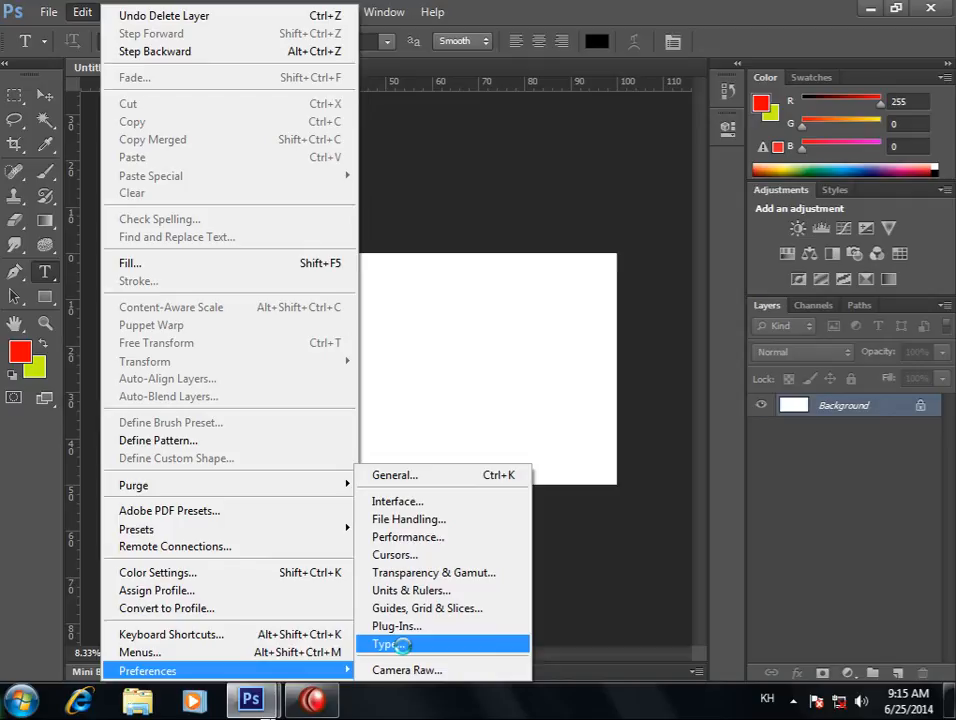
click(610, 585)
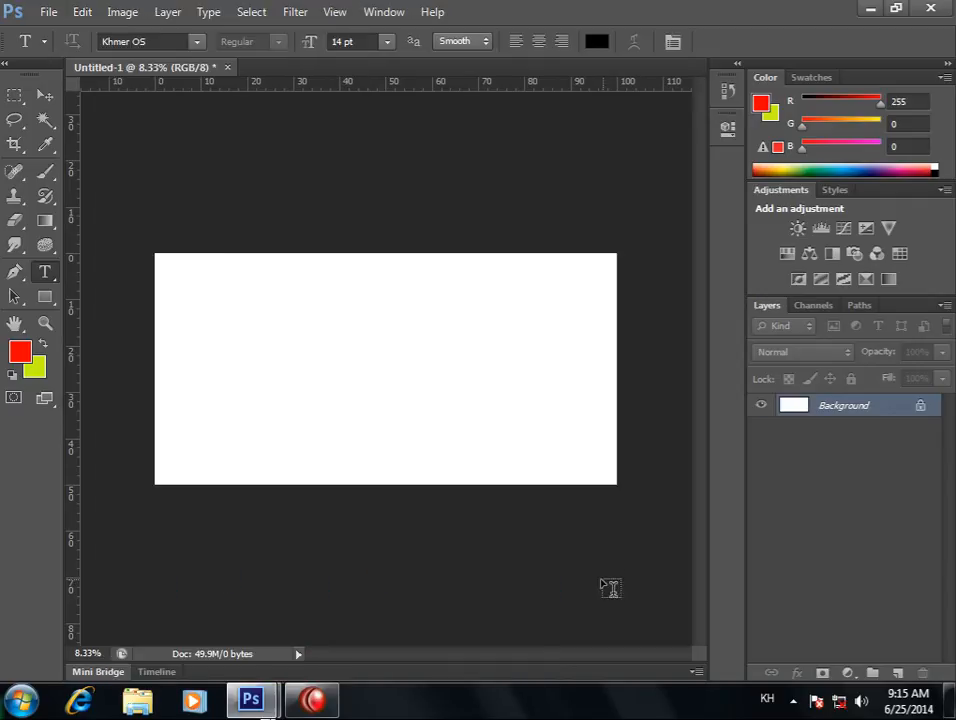
Leave Photoshop minimized and launch Microsoft Word 2010 with a blank document.
click(873, 12)
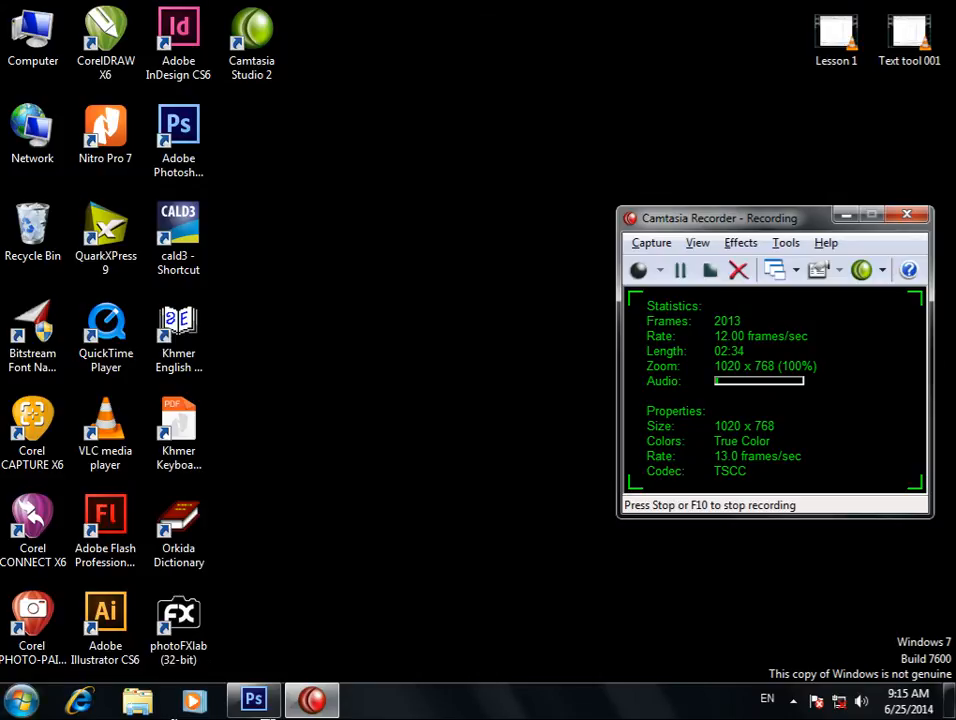
key(super)
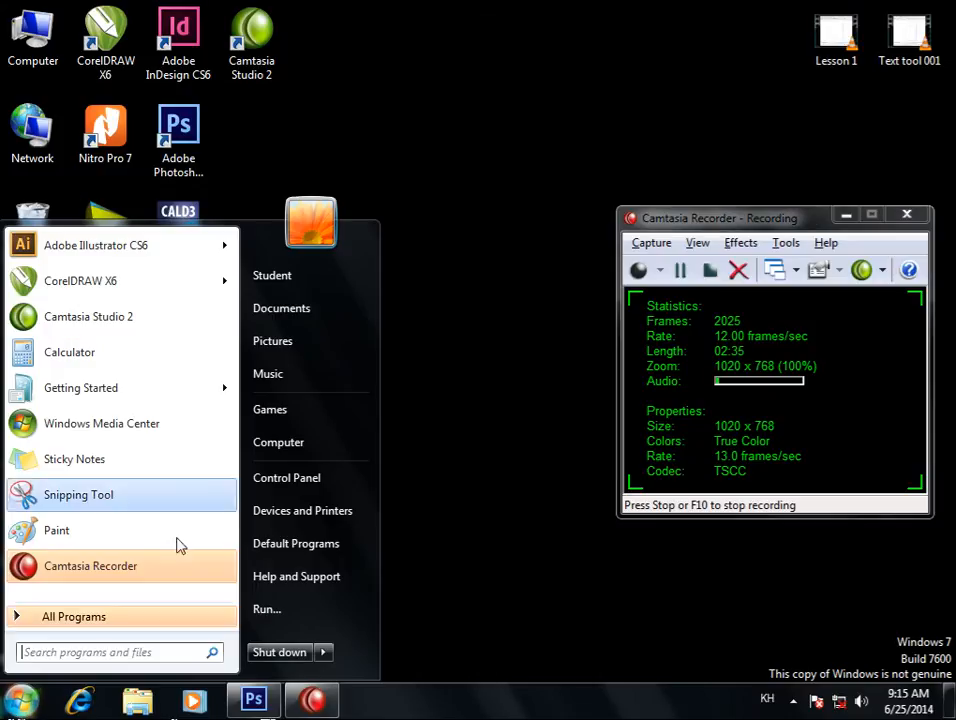
click(36, 620)
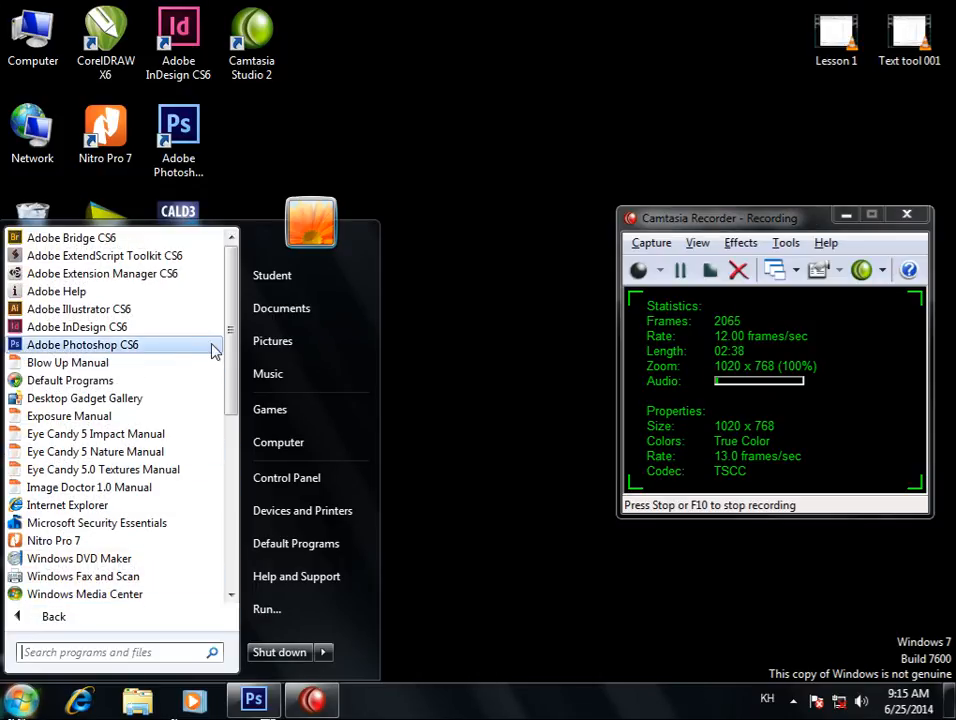
scroll(235, 358, down, 6)
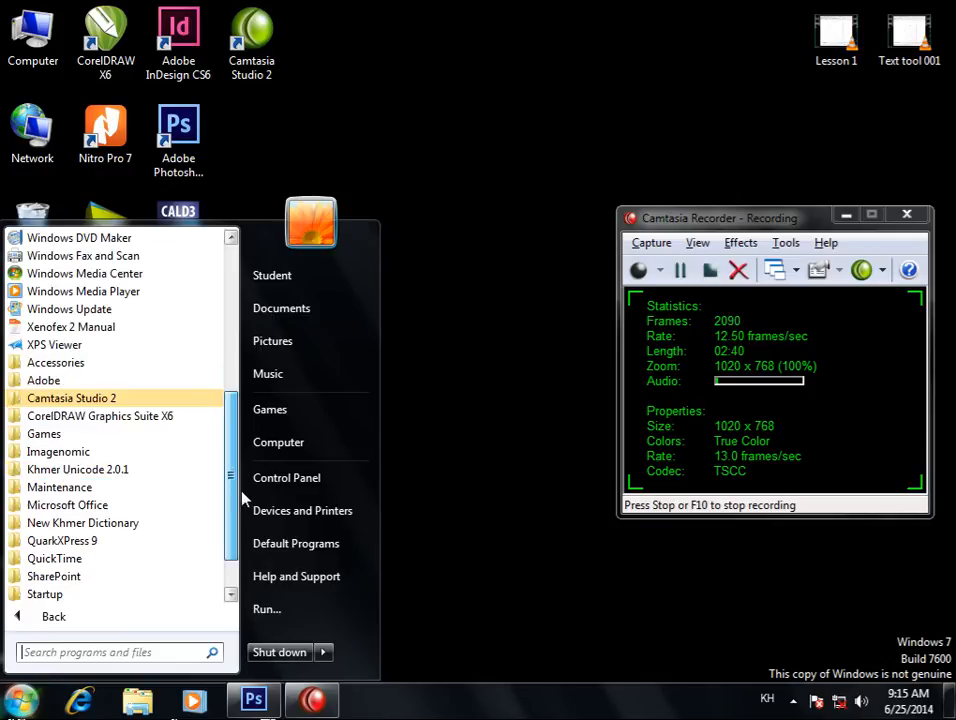
click(98, 506)
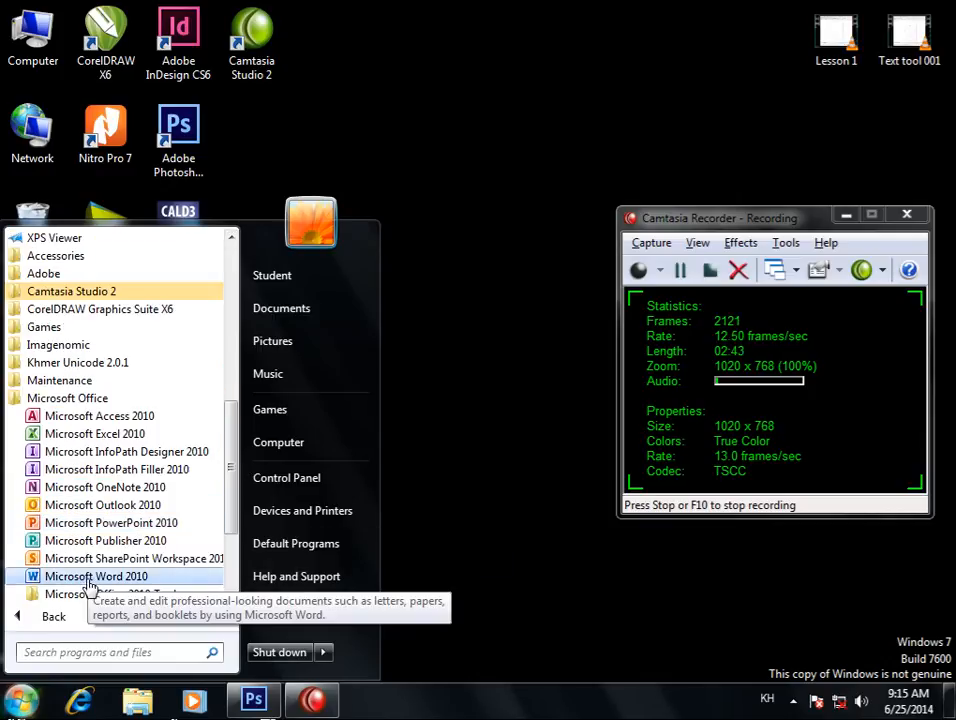
click(90, 582)
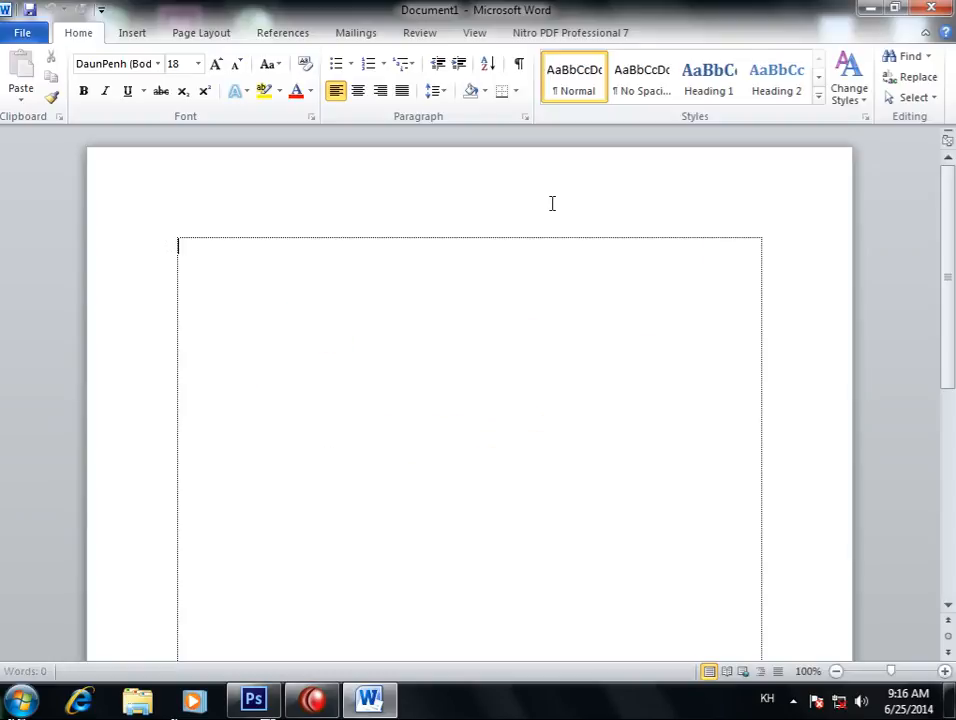
Set the blank document's font to Khmer OS Muol Light at size 24, dismissing the Activation Wizard.
click(156, 64)
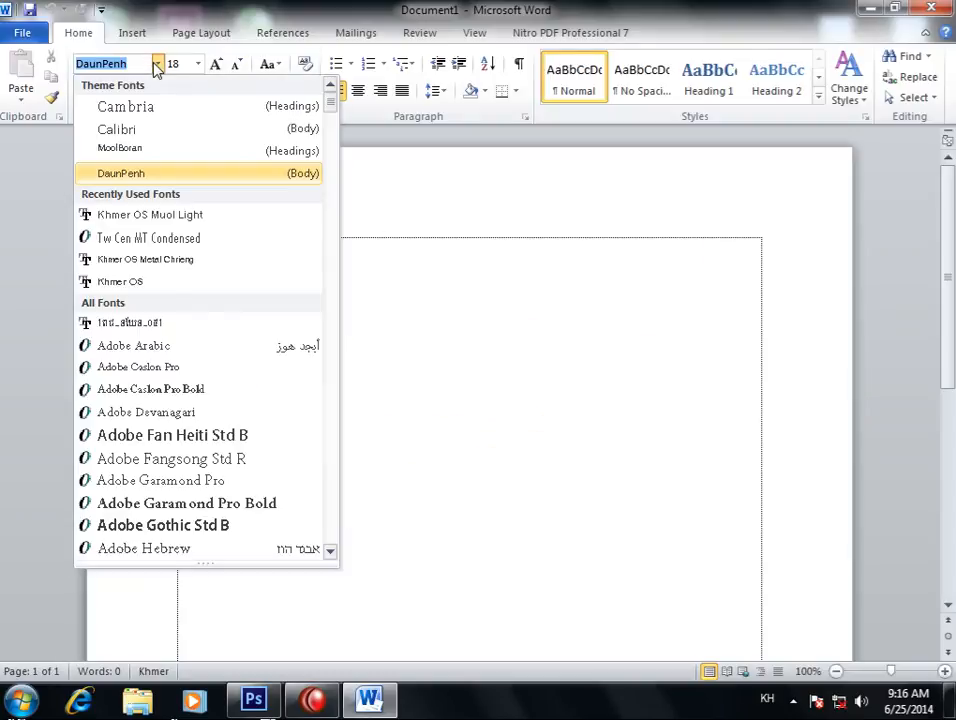
click(188, 214)
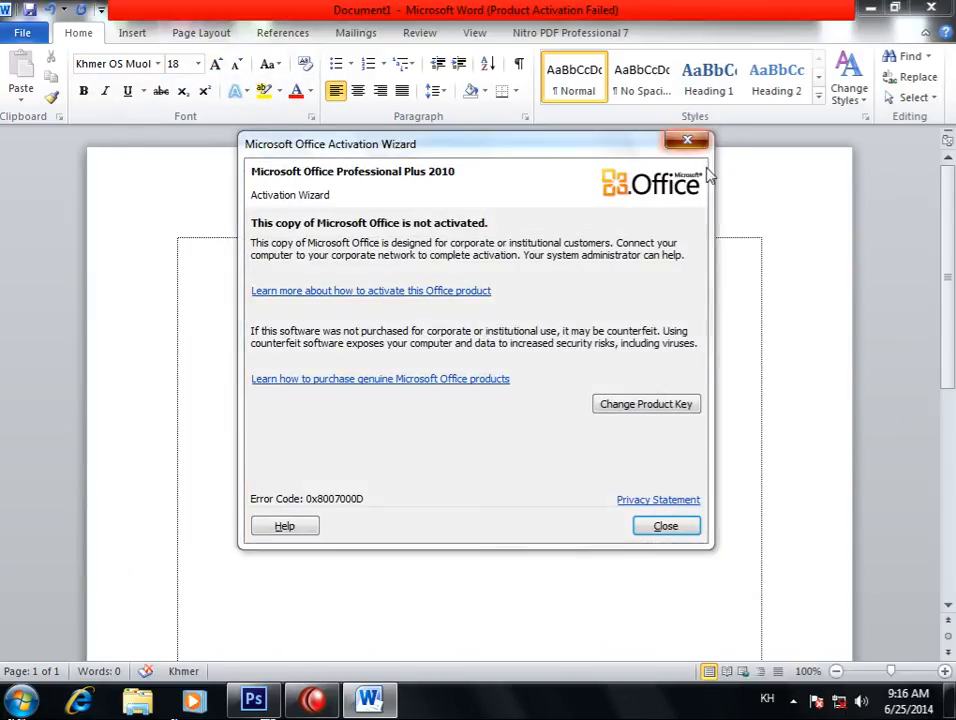
click(687, 140)
click(197, 63)
click(175, 243)
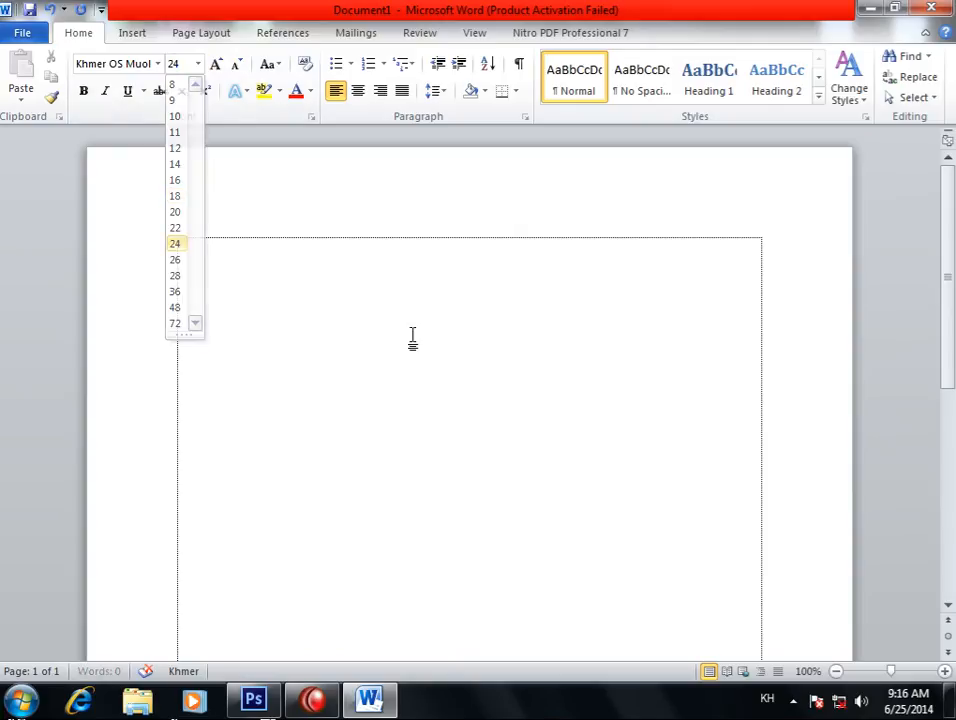
Enter the text ព្រះរាជាណាចក្រកម្ពុជា using the Khmer (Cambodia) input language.
click(767, 697)
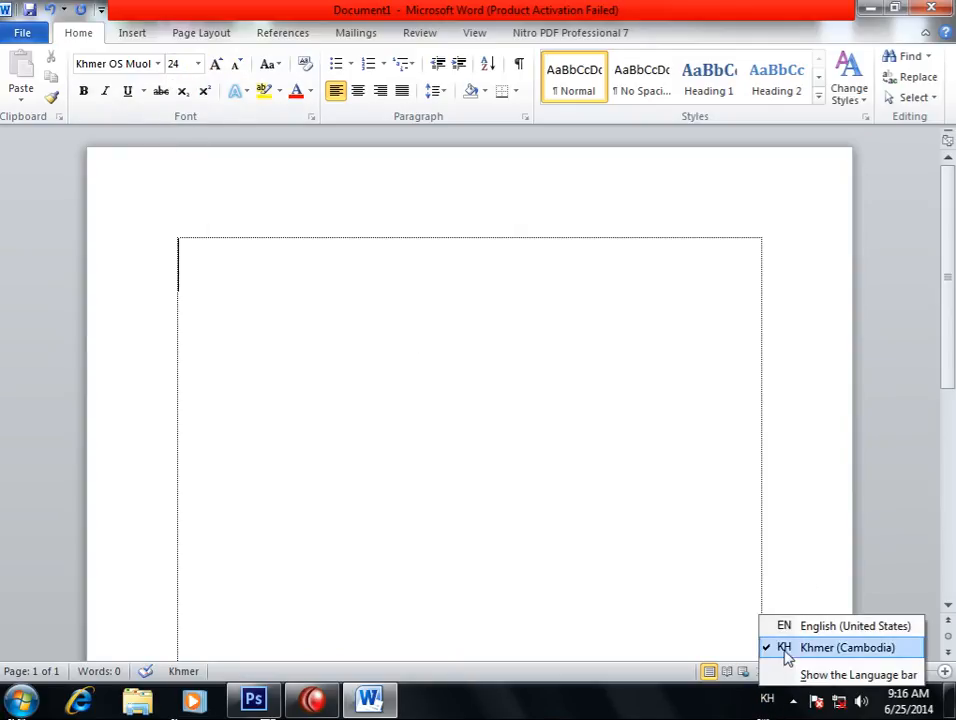
click(786, 648)
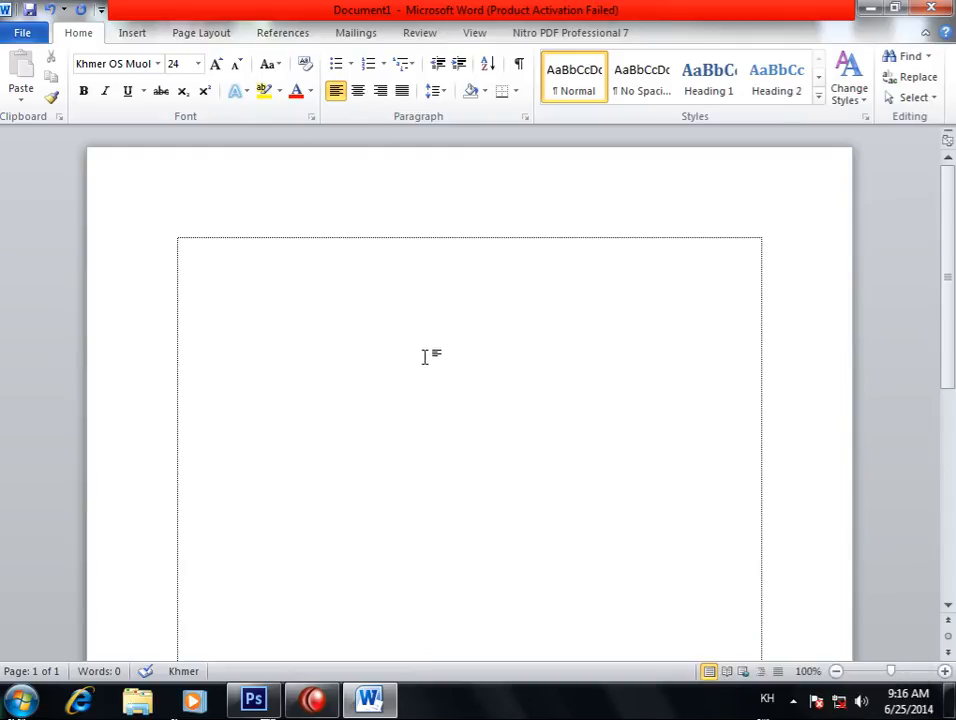
text(ព្រះរា)
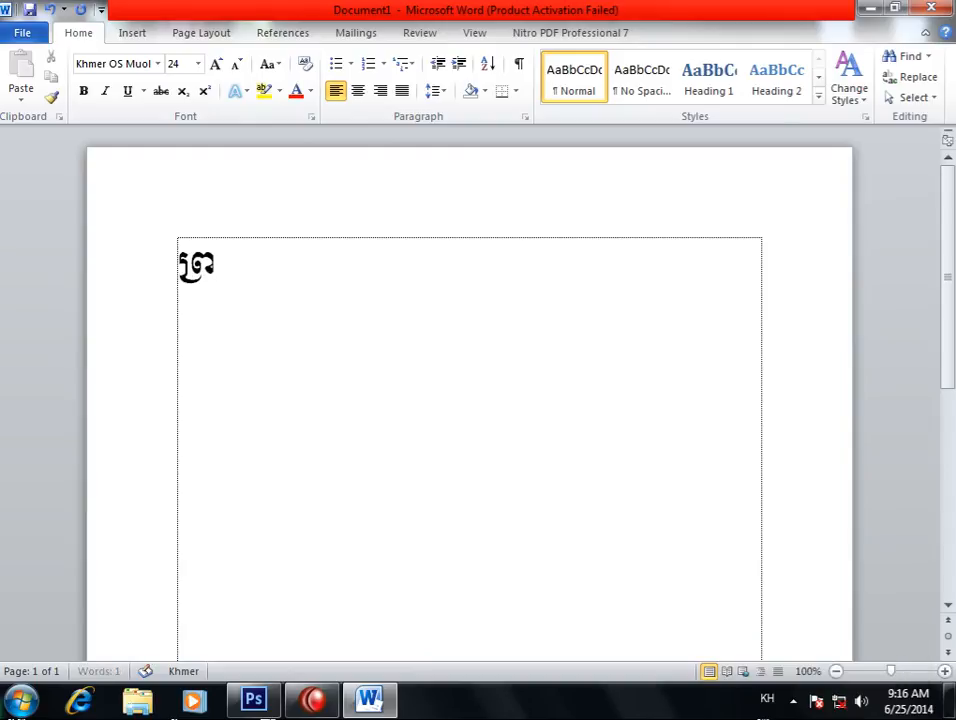
text(ជា)
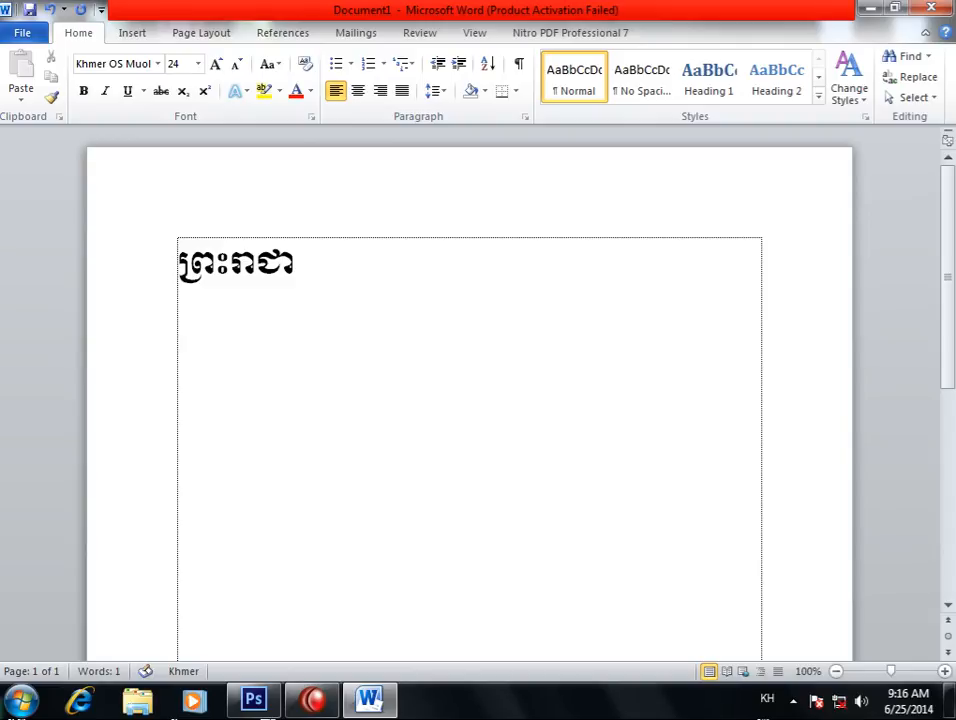
text(ណាច)
key(BackSpace)
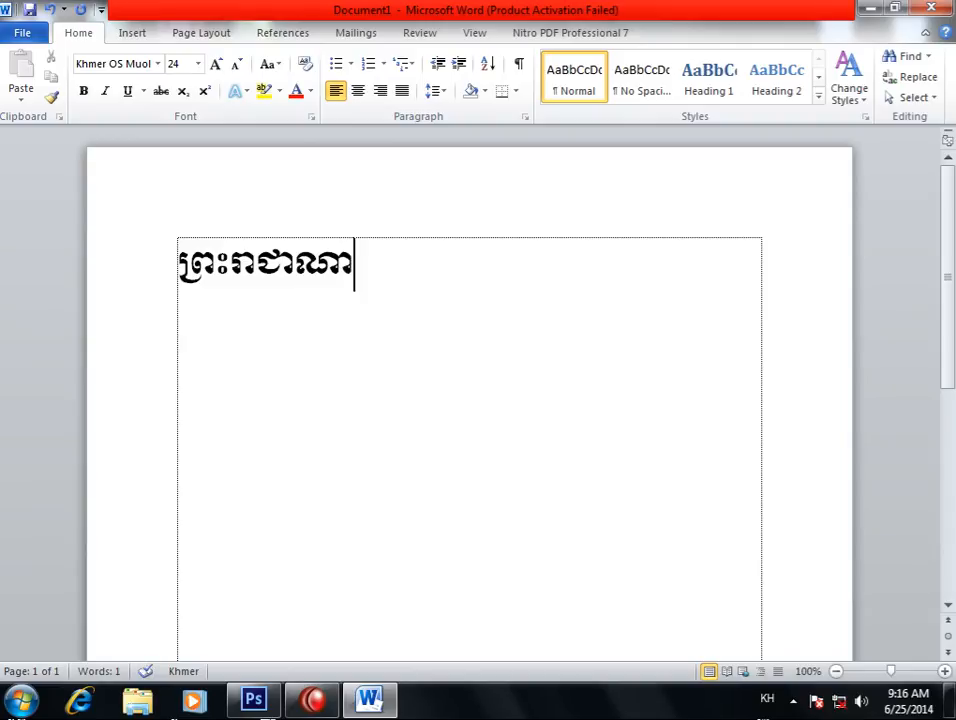
text(ចកក្រ)
key(BackSpace)
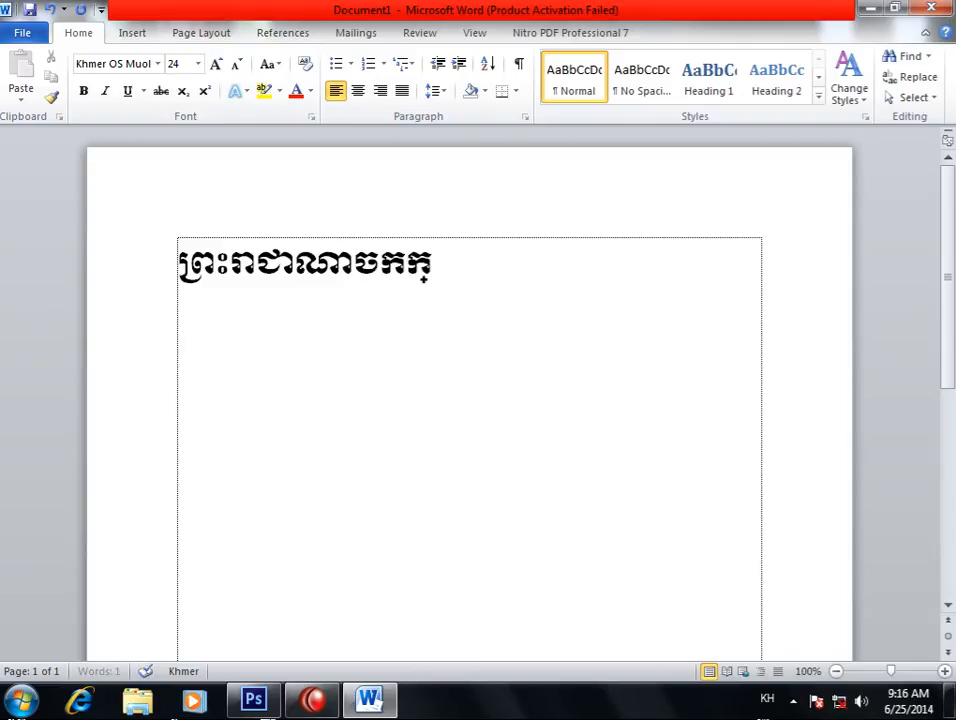
key(BackSpace)
key(BackSpace)
text(្រកម)
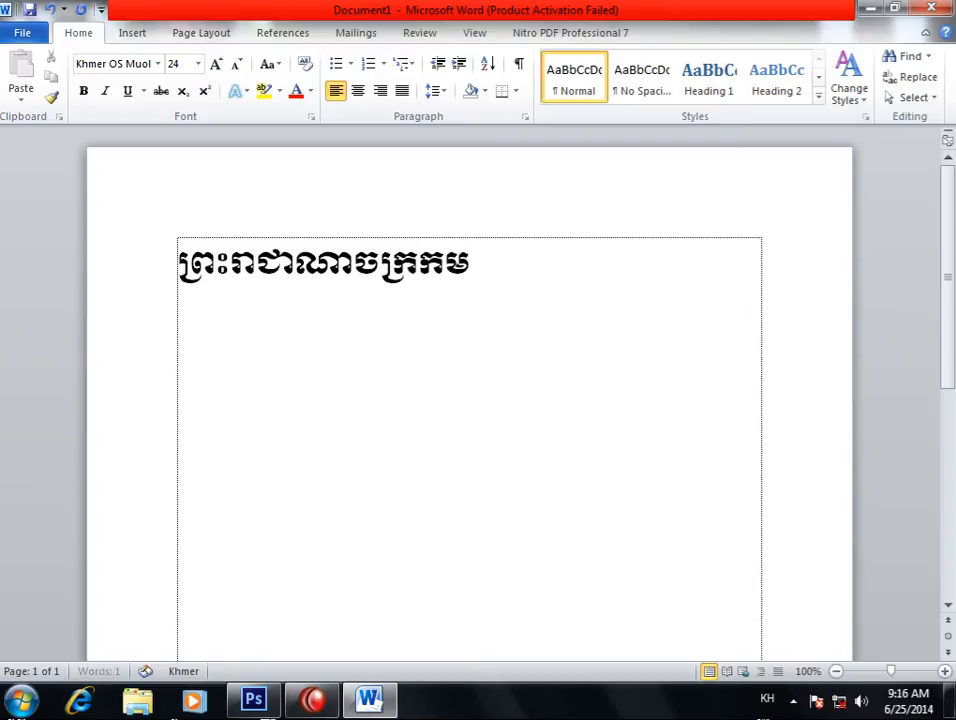
text(្ពុជា)
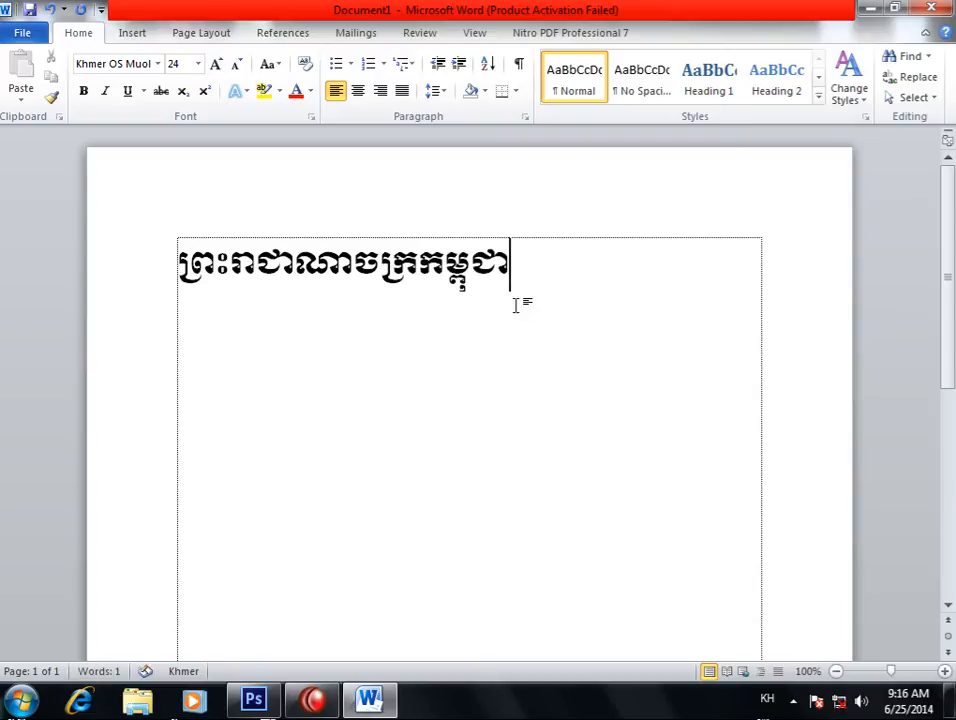
Change the complex scripts font of the whole Khmer line to Khmer OS Muol Pali.
drag(531, 275, 13, 280)
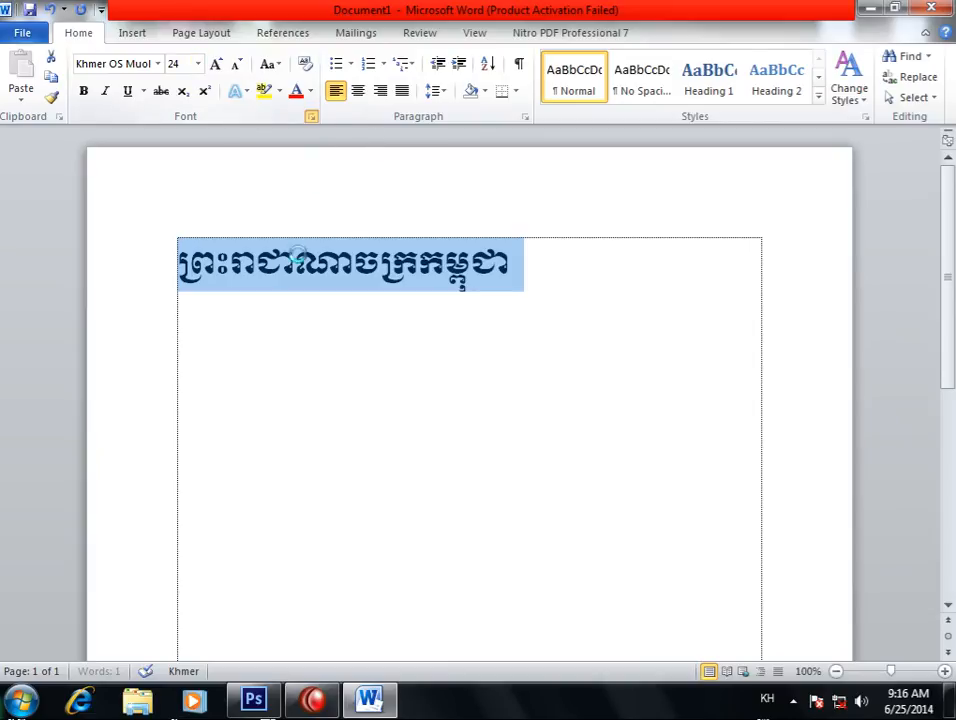
key(ctrl+d)
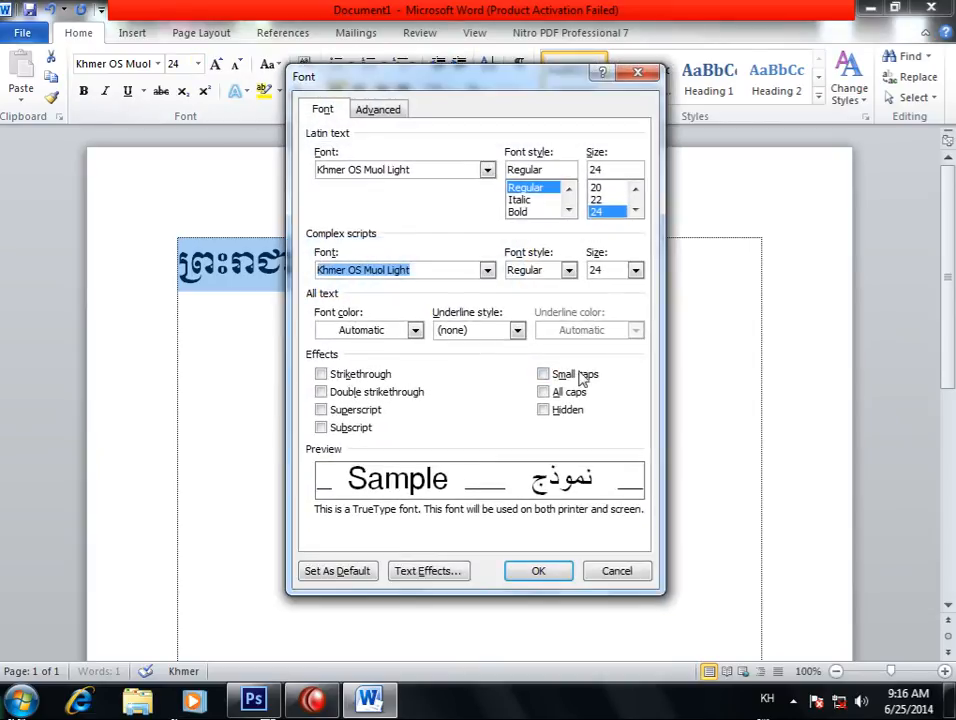
click(487, 270)
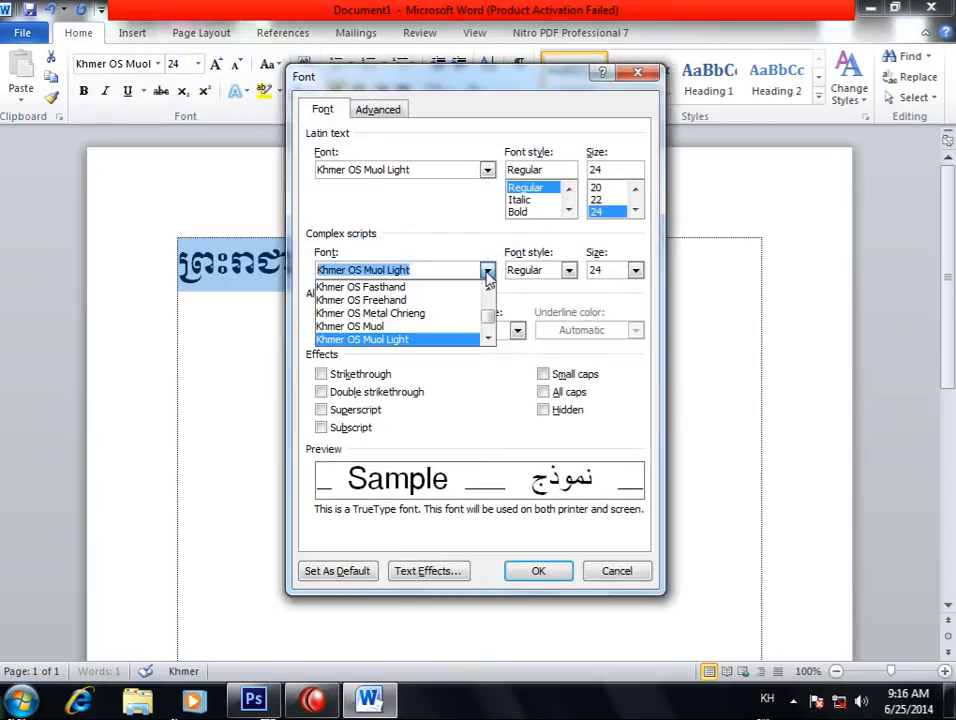
click(487, 339)
click(414, 313)
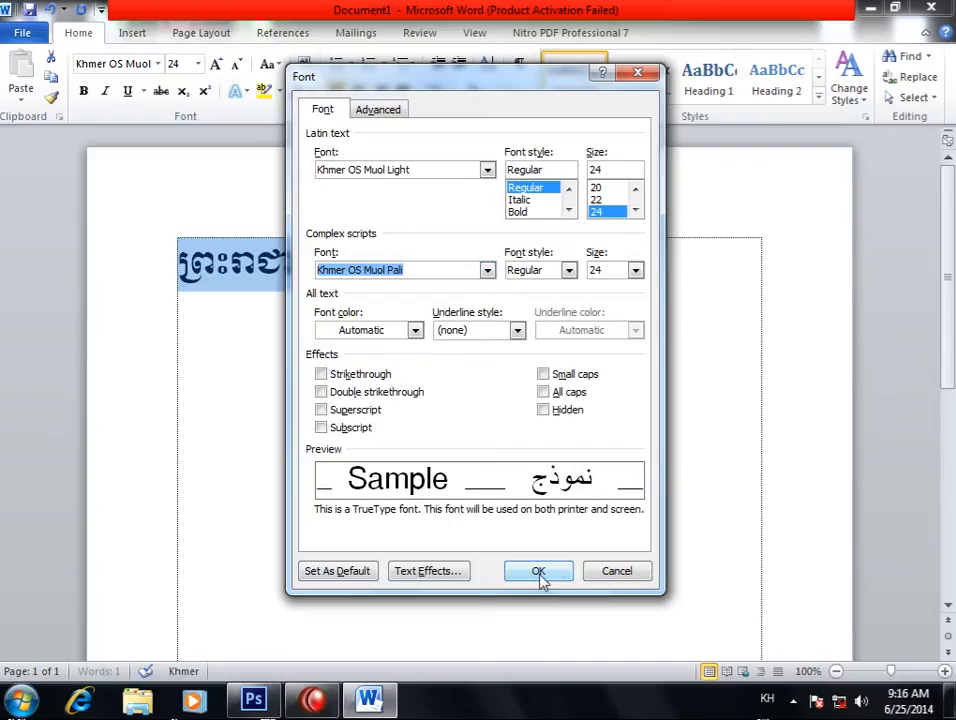
click(540, 575)
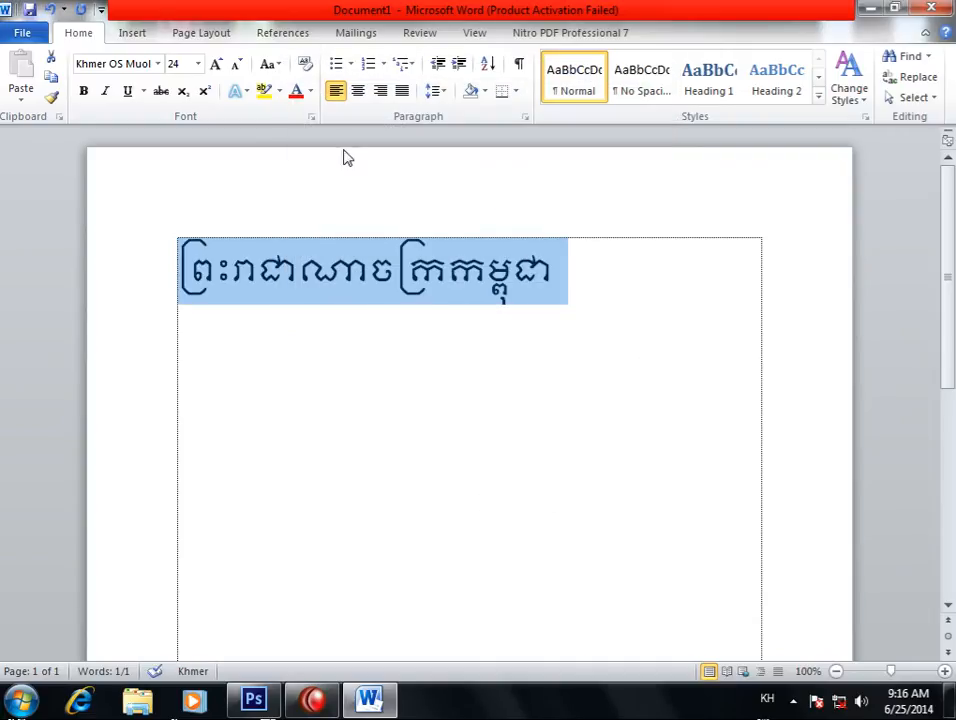
Review the complex scripts font list for the selected Khmer line and leave the font settings without applying changes.
click(311, 117)
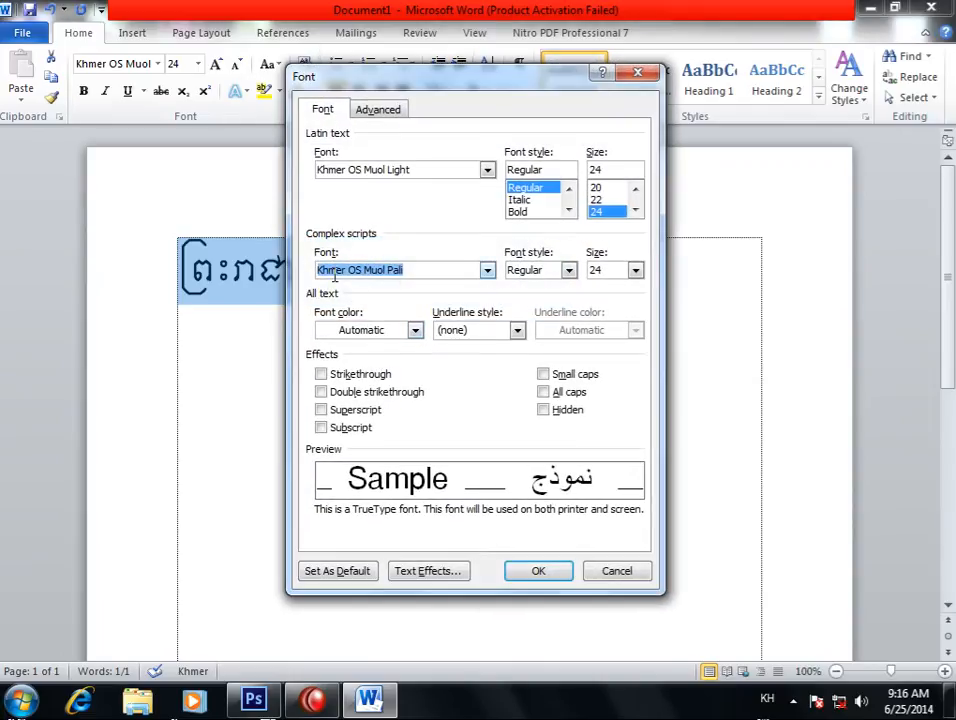
click(487, 271)
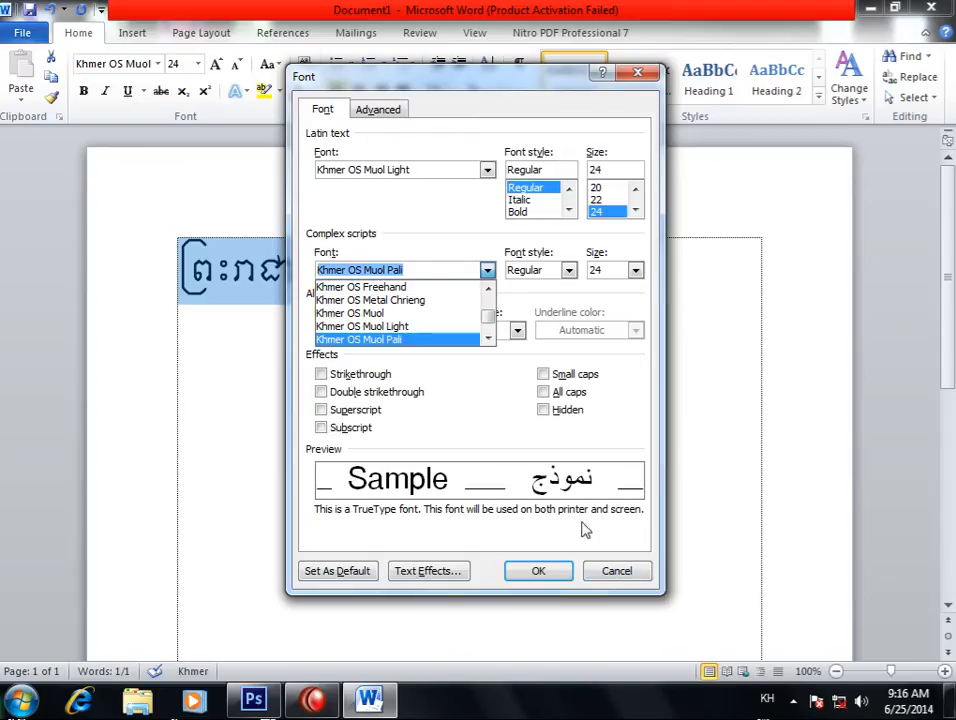
click(640, 570)
click(640, 570)
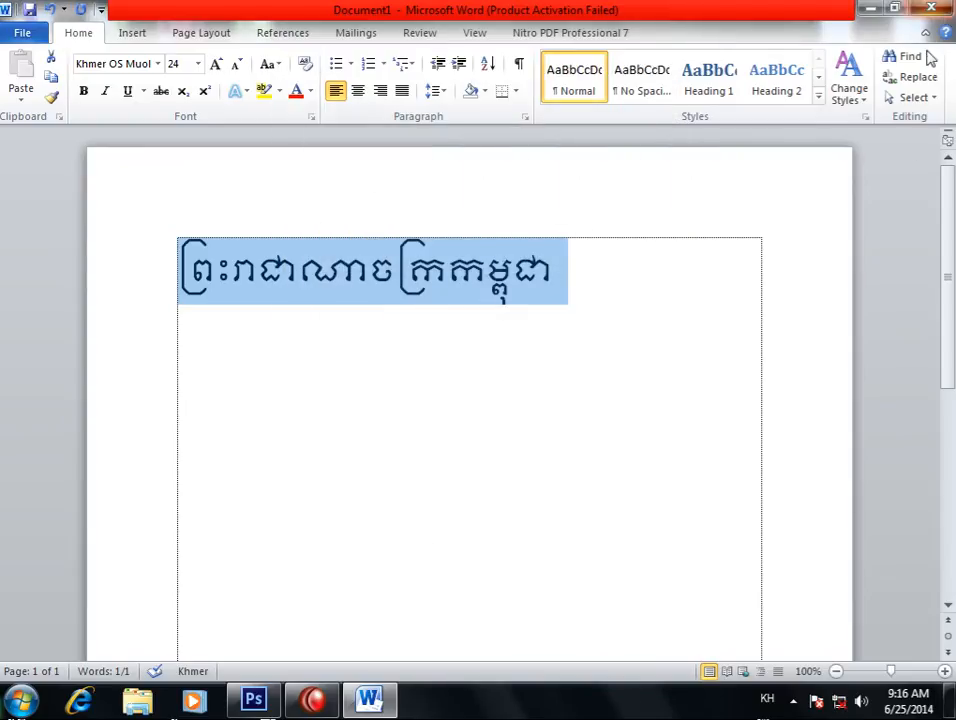
Close the Word document without saving it and switch back to Photoshop.
click(931, 8)
click(487, 374)
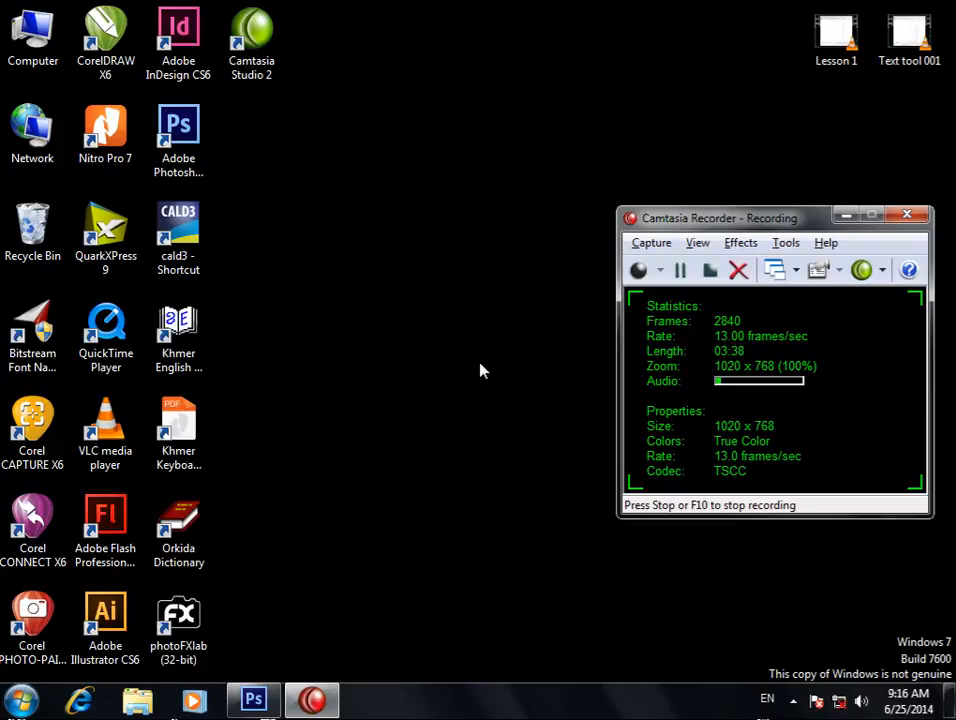
click(268, 703)
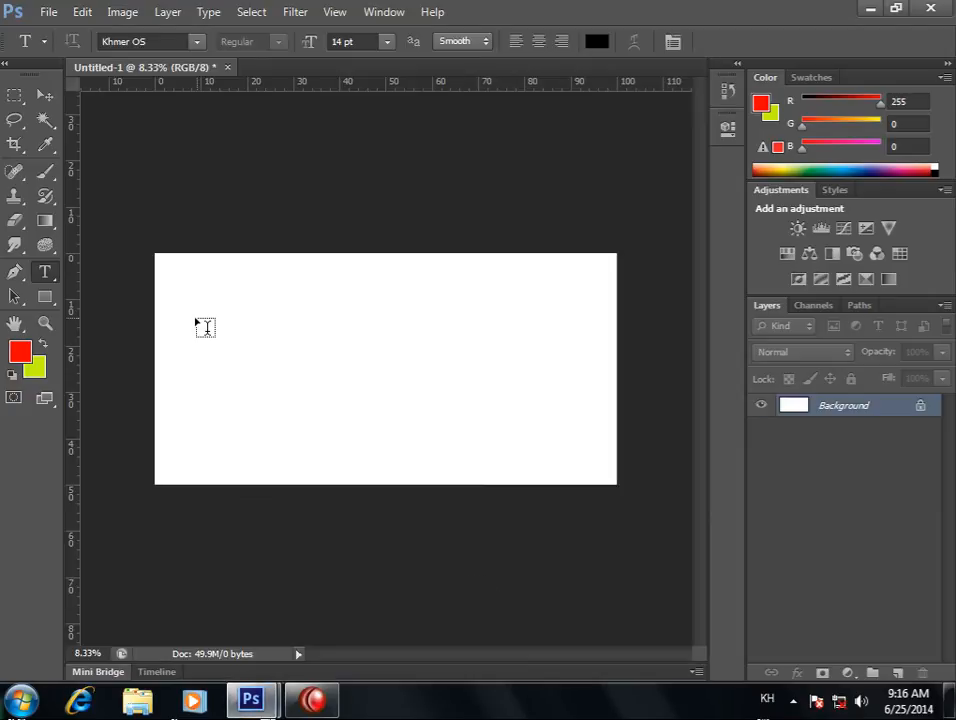
Check the text engine choice in the Type preferences again and exit without changing it.
click(88, 14)
mouse_move(190, 670)
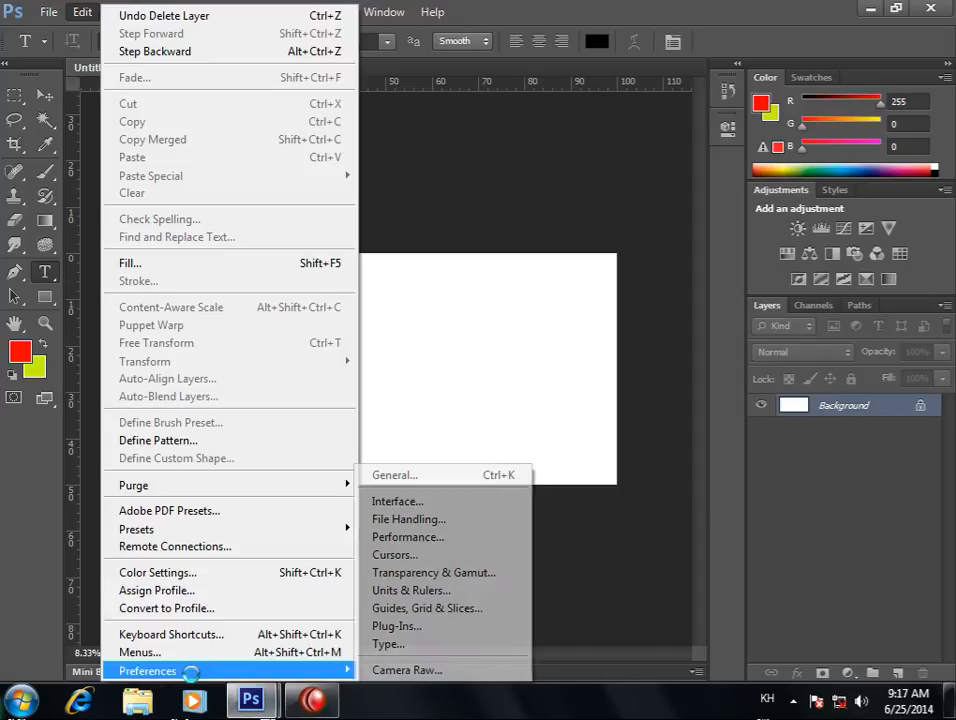
click(458, 644)
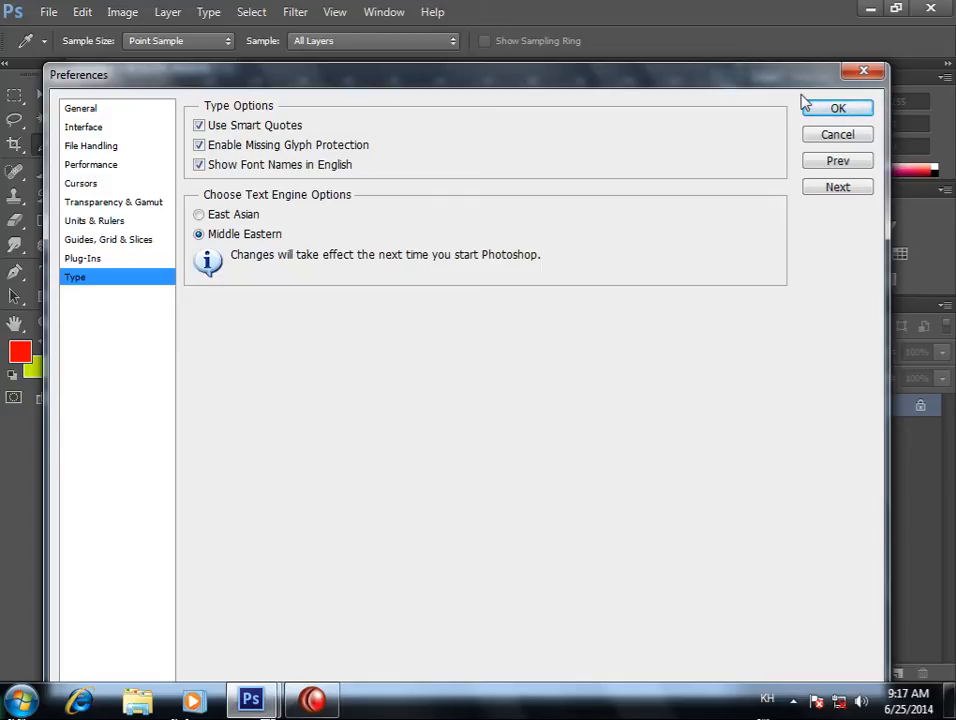
click(836, 135)
Draw a paragraph text box near the canvas's upper-left corner and narrow it to about 64 cm wide by 30 cm high.
key(t)
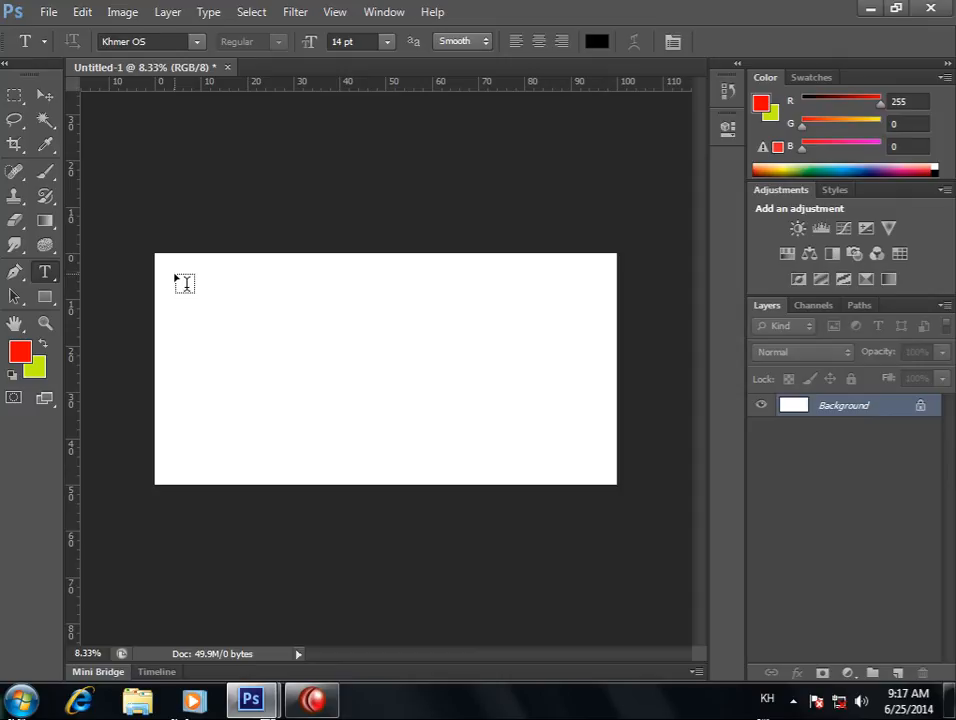
drag(175, 275, 525, 424)
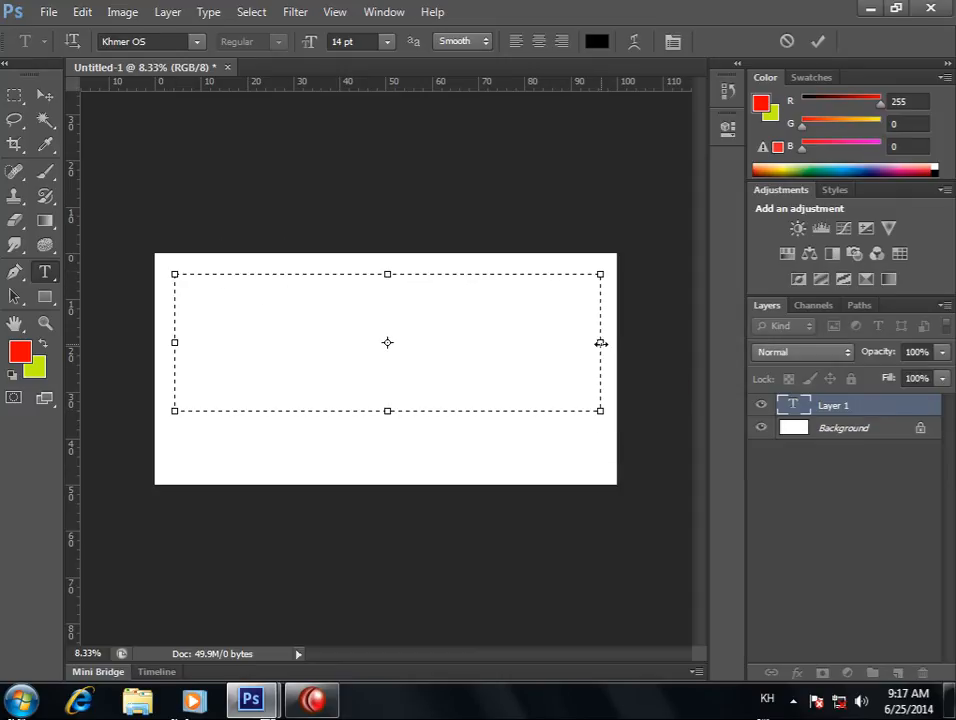
drag(600, 343, 470, 342)
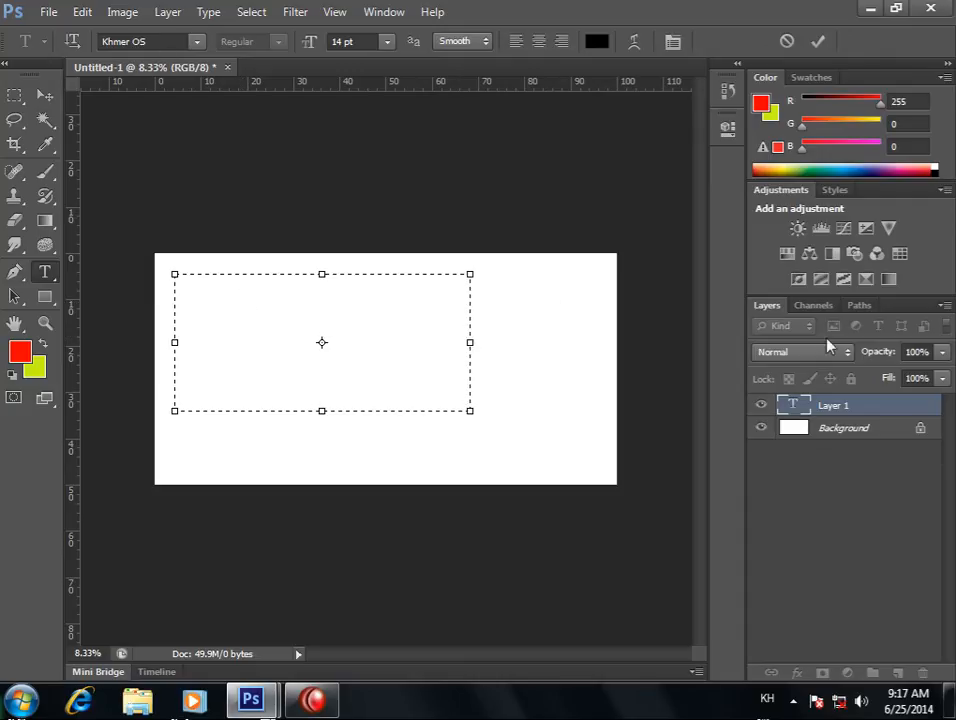
Examine the Character and Paragraph settings available for the new text box.
key(ctrl+space)
click(251, 328)
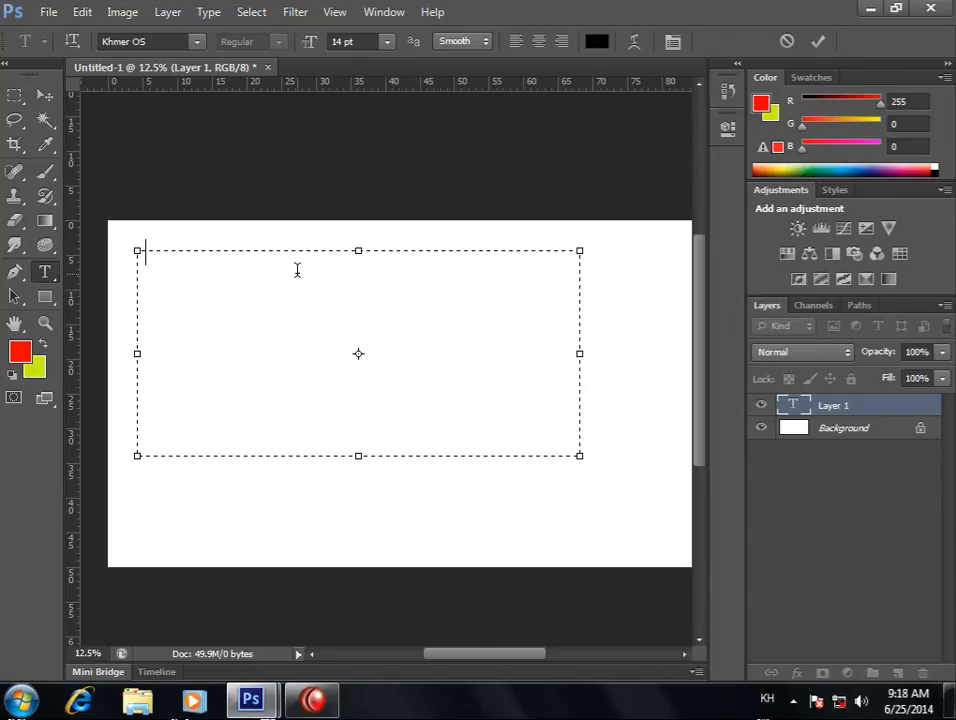
click(677, 45)
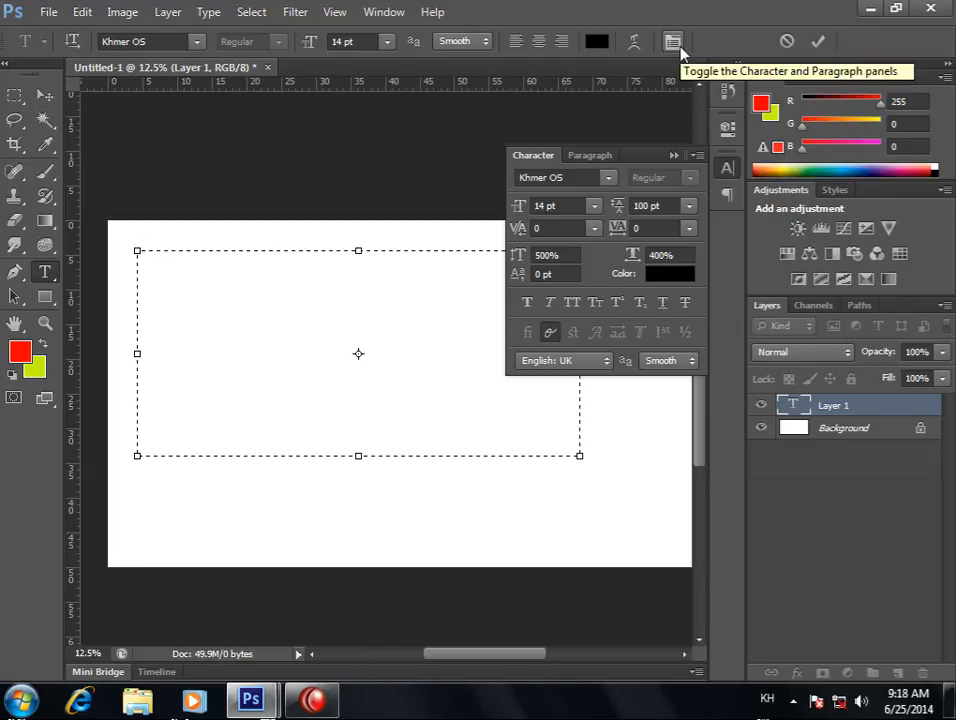
click(584, 157)
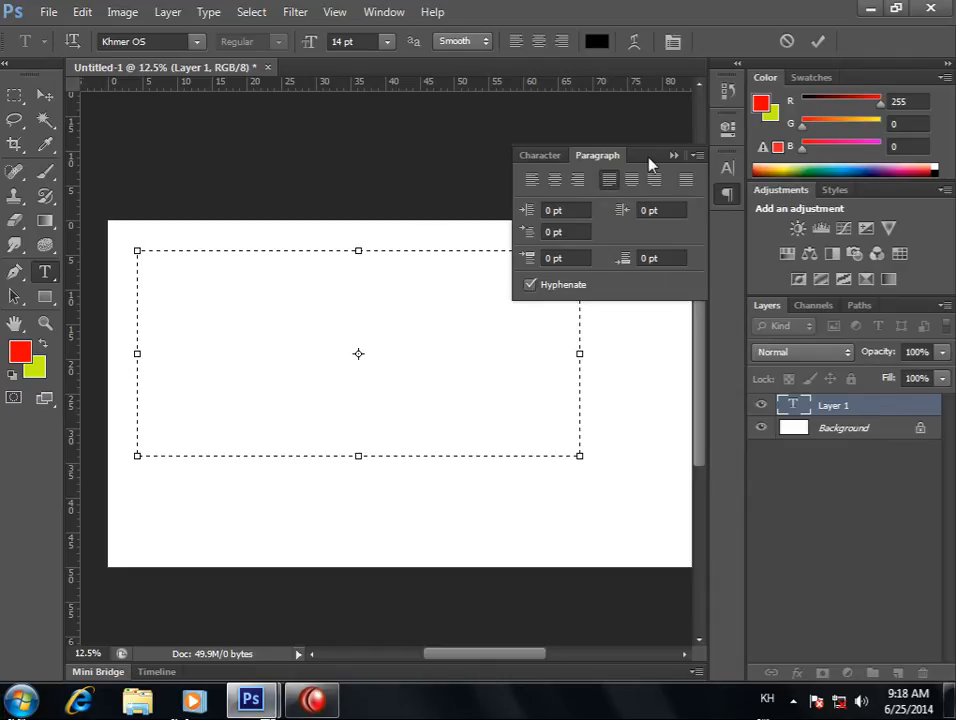
Begin the Khmer paragraph in the text box with "ឯកឧត្តម លោក".
drag(648, 143, 632, 88)
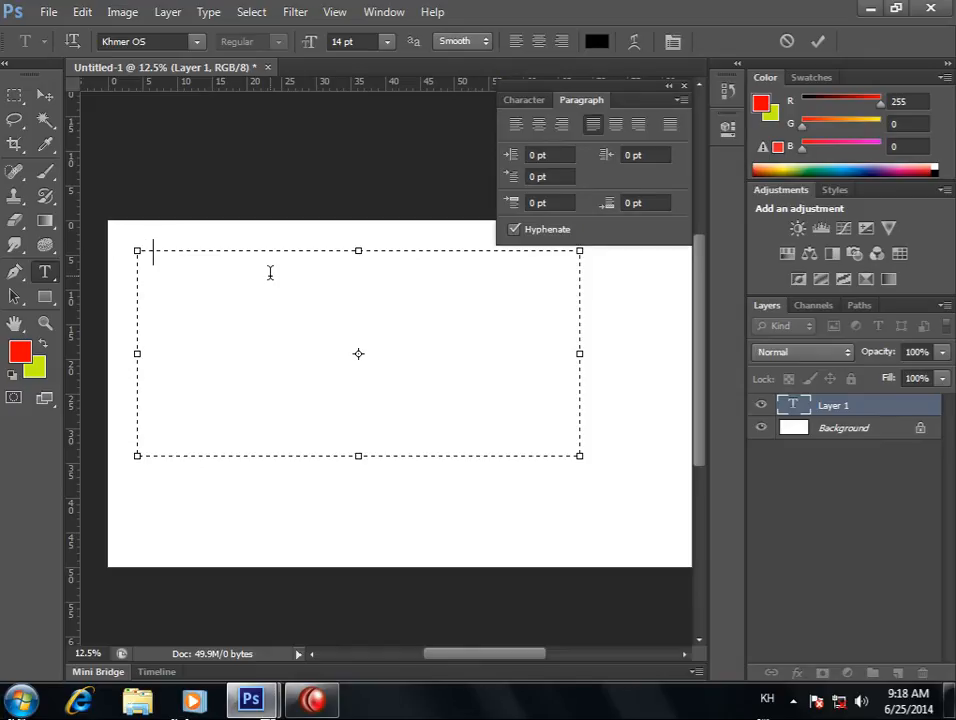
text(ប)
text(ត)
text(សរៀ)
key(BackSpace)
key(BackSpace)
text(ម)
text(ម)
text( លោក)
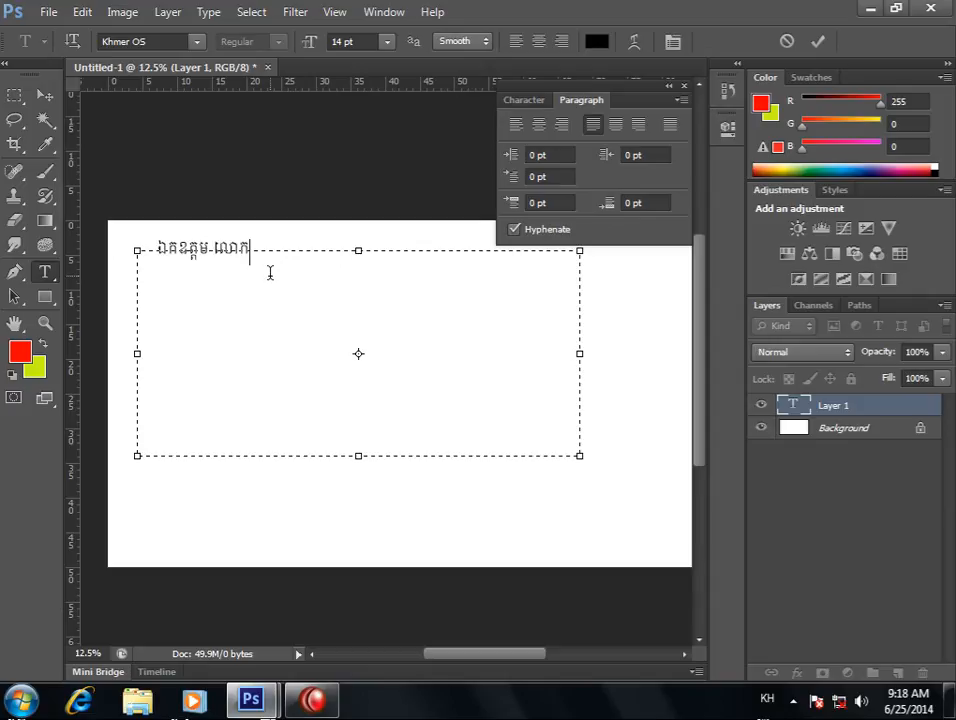
Continue the paragraph's first line with "ឧកញ្ញា លោកជំទាវ លោក លោកស្រី អ្នកនាង".
text(ឧ)
text(កញ្ញ)
text(ា លោក)
text(ជ)
text(ំទ)
text(ទាវ លោក)
text( លោកស្រ)
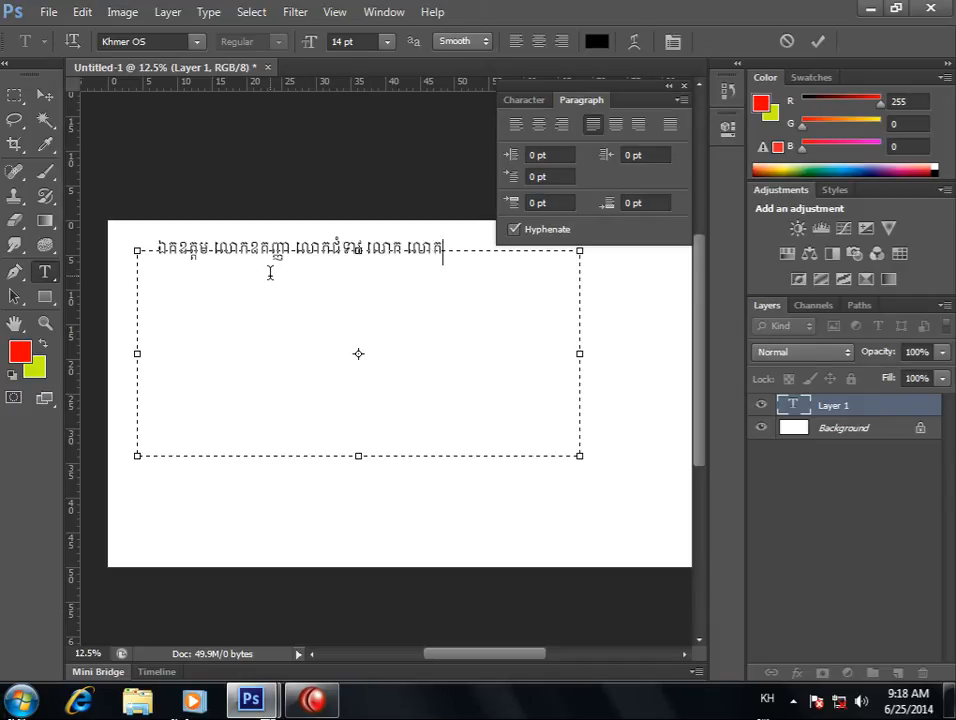
text(ី)
text( អ្នកនាង)
text( ក)
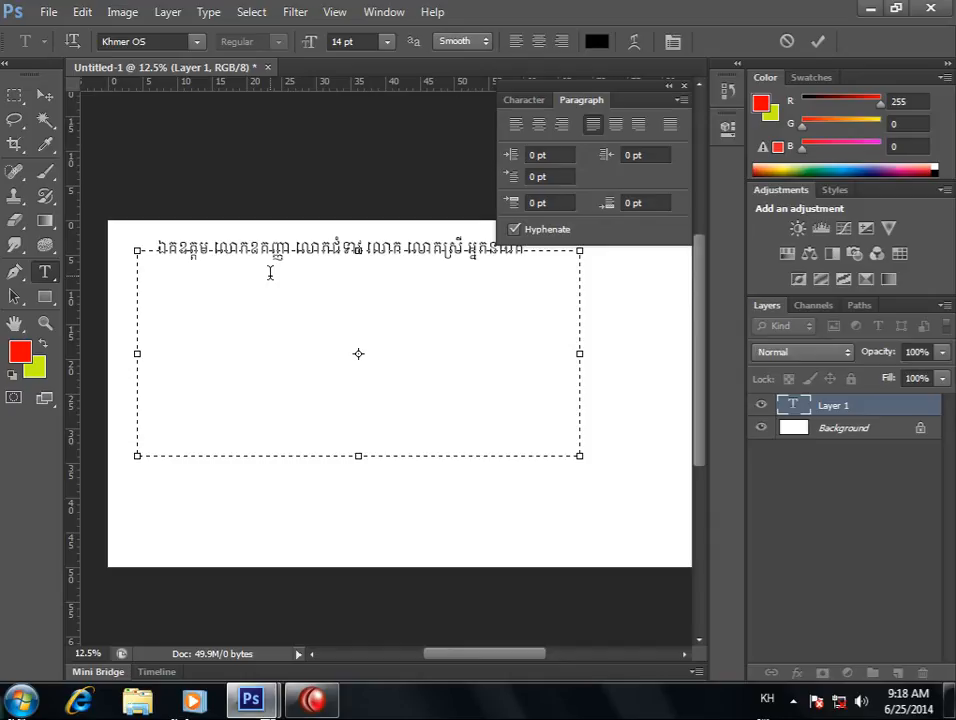
key(BackSpace)
key(BackSpace)
Move the Paragraph settings clear of the text box and add "កញ្ញា និង" to the line.
drag(630, 100, 621, 523)
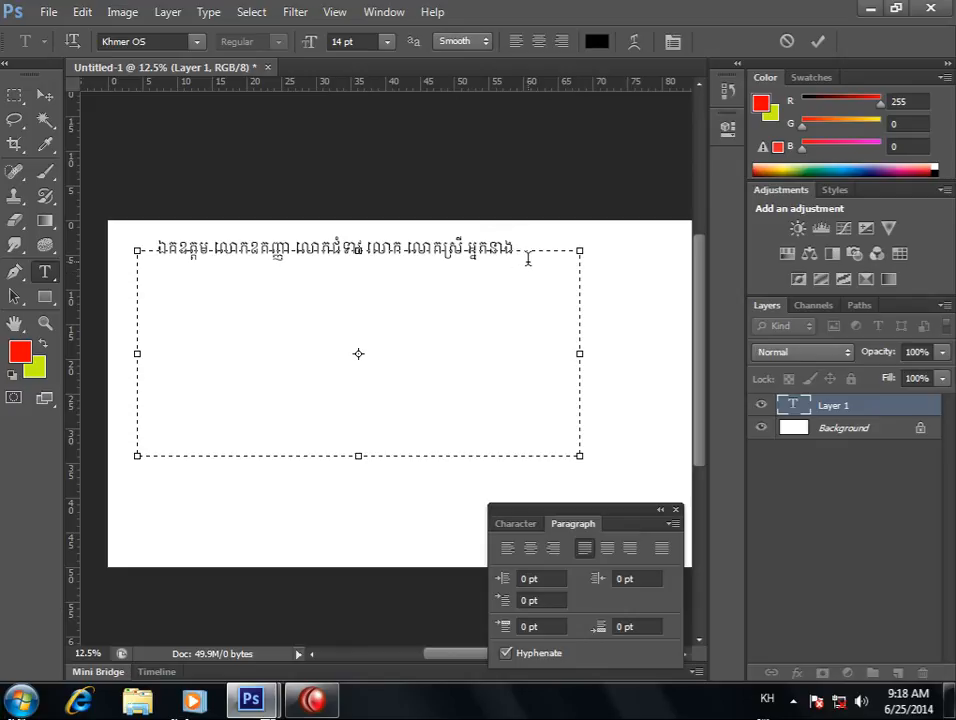
text(កញ្ញា)
key(BackSpace)
text(្ញា និង)
text(ប្រិយមិត្ត)
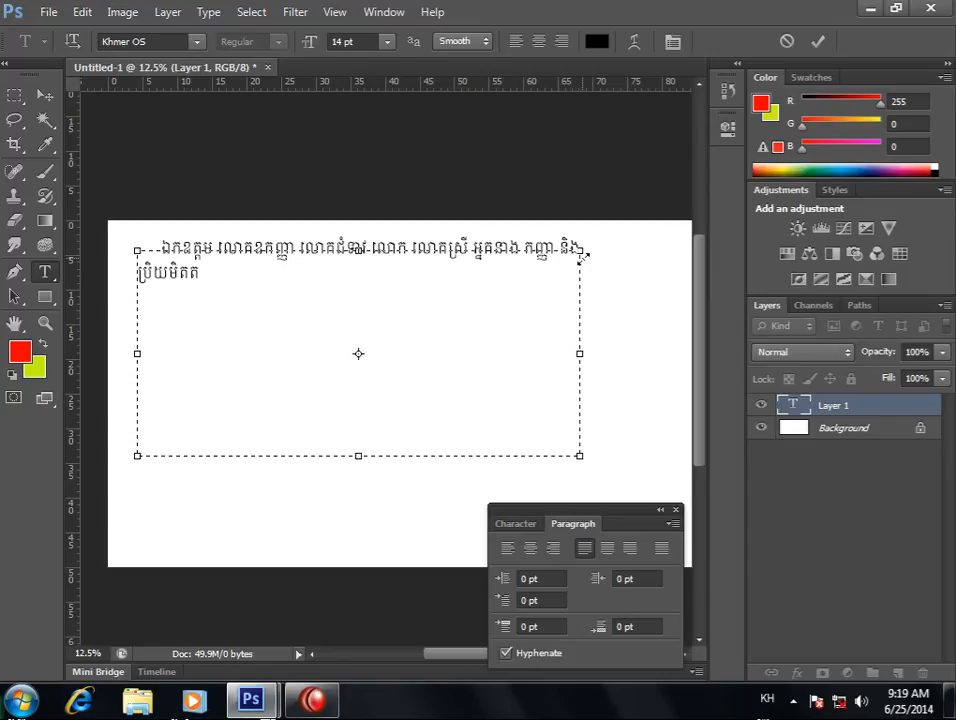
key(BackSpace)
text(្ត)
key(BackSpace)
key(BackSpace)
key(BackSpace)
key(BackSpace)
key(BackSpace)
key(BackSpace)
key(BackSpace)
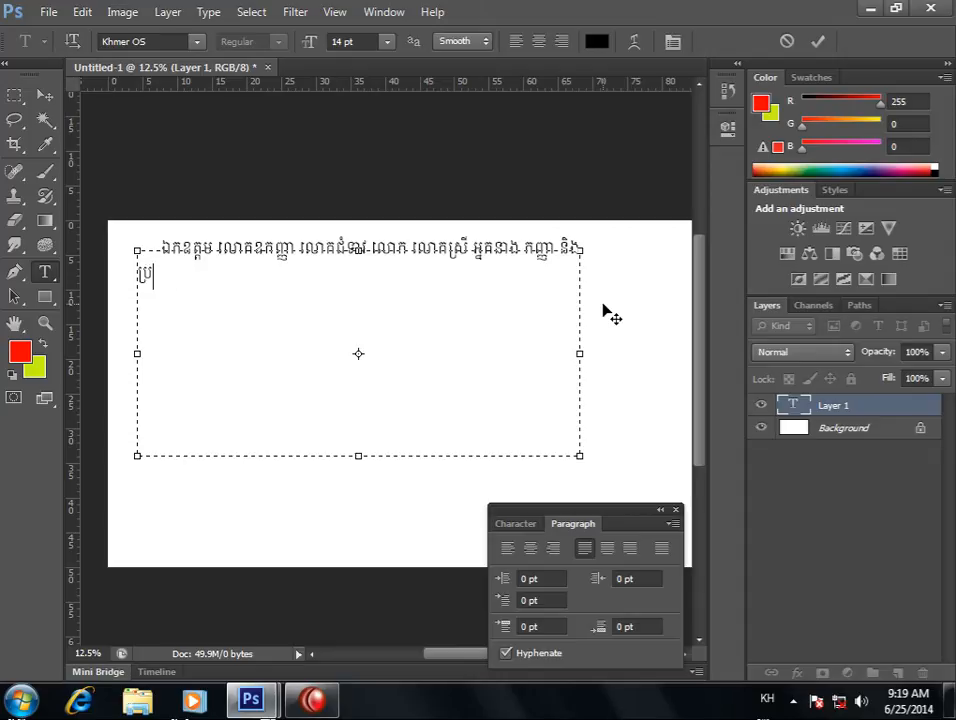
key(BackSpace)
key(BackSpace)
key(BackSpace)
key(BackSpace)
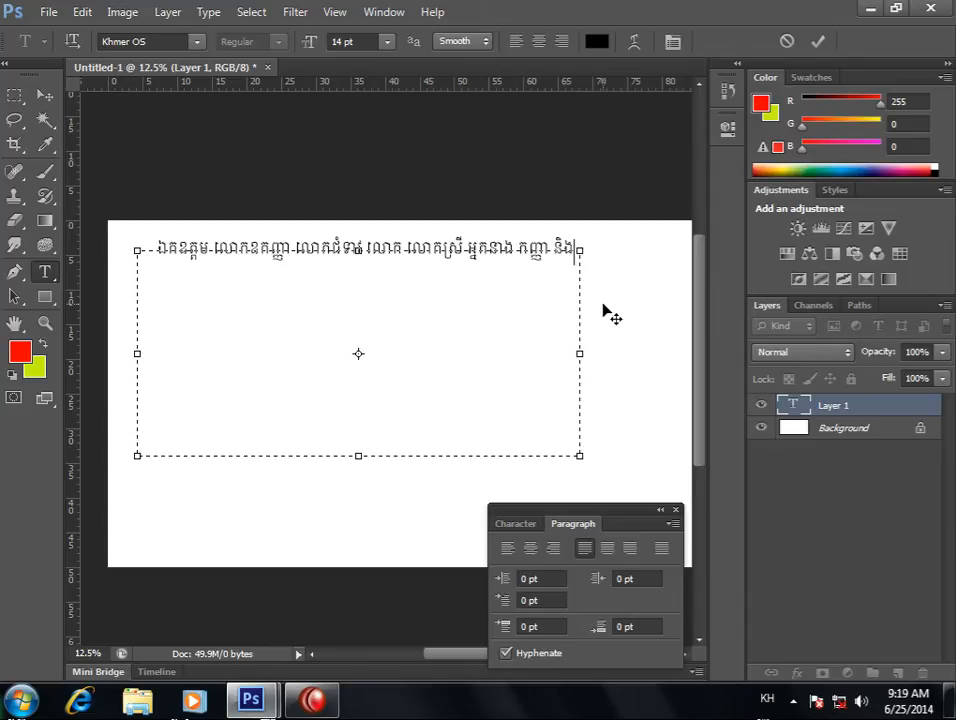
Continue the paragraph after "និង" with "ប្រិយមិត្តជិតឆ្ងាយ អញ្ជើញចូលរួម".
text(ប្រិយ)
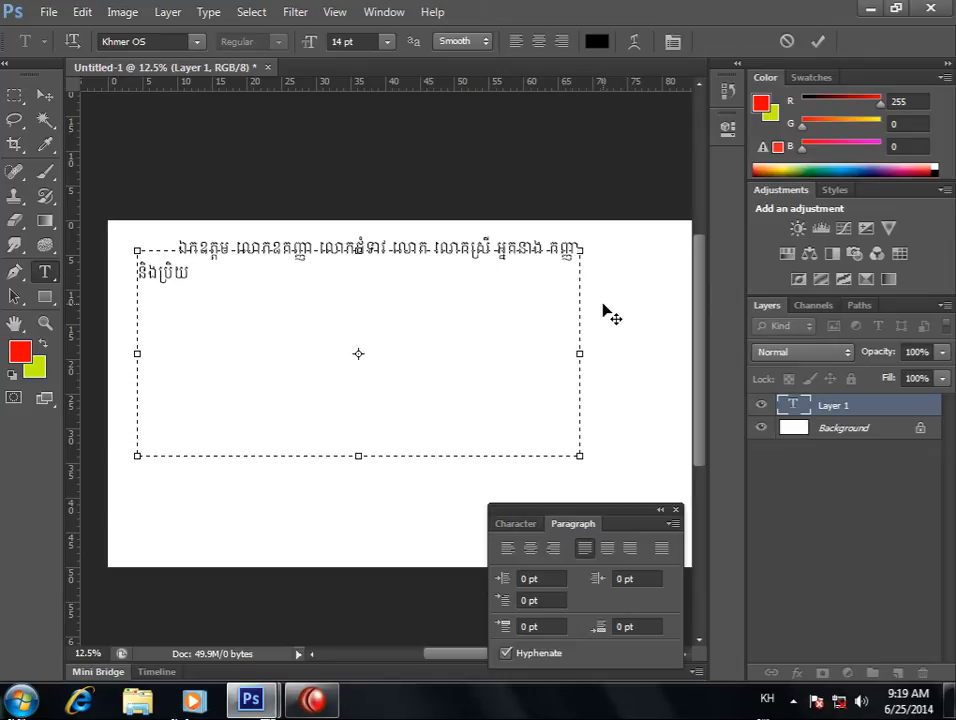
text(មិត្តជិតឆ្ងា)
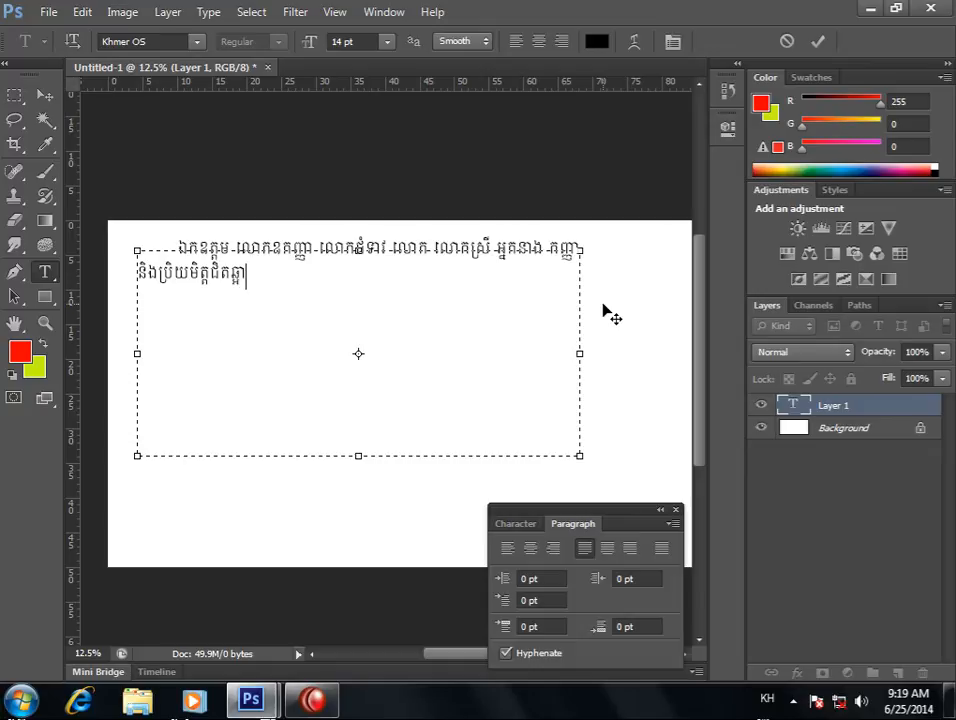
key(BackSpace)
text(ាយ អ)
text(ញ)
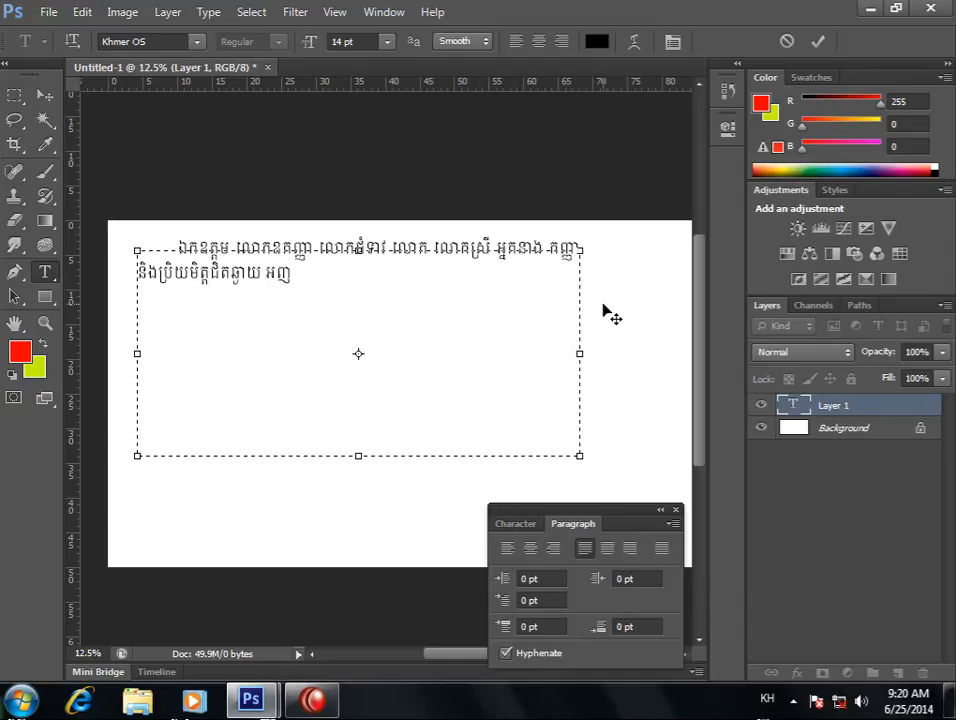
text(្ជើញចុ)
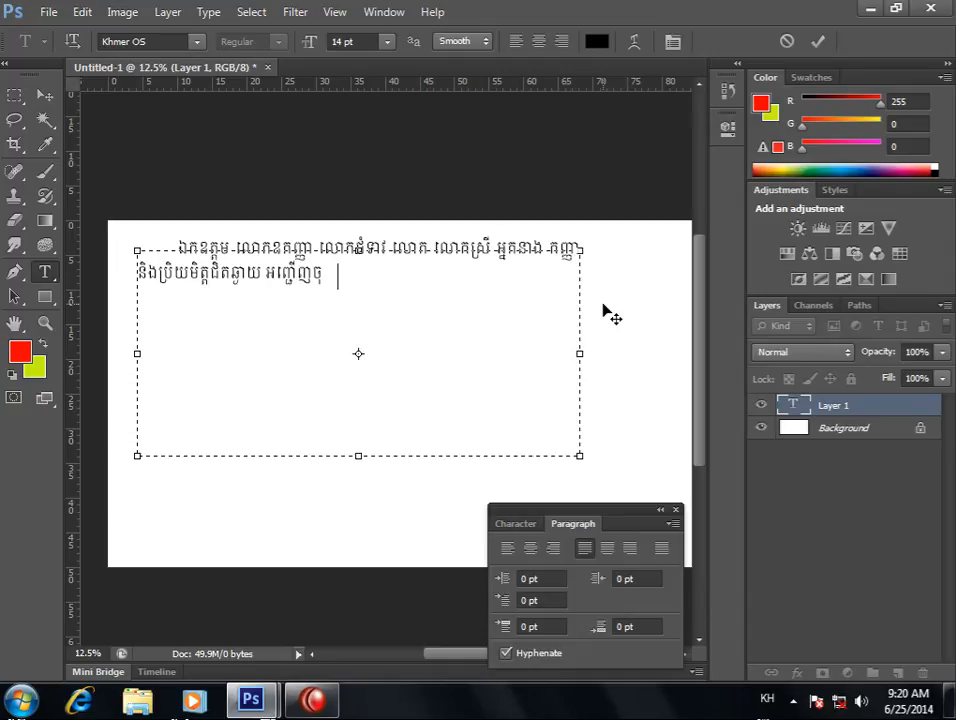
key(BackSpace)
key(BackSpace)
text(ូលយេ)
text(ួ)
text(ម)
Add "ជាភ្ញៀវកិត្តិយស ក្នុង" to the second line of the paragraph.
text(ជាភ្ញ)
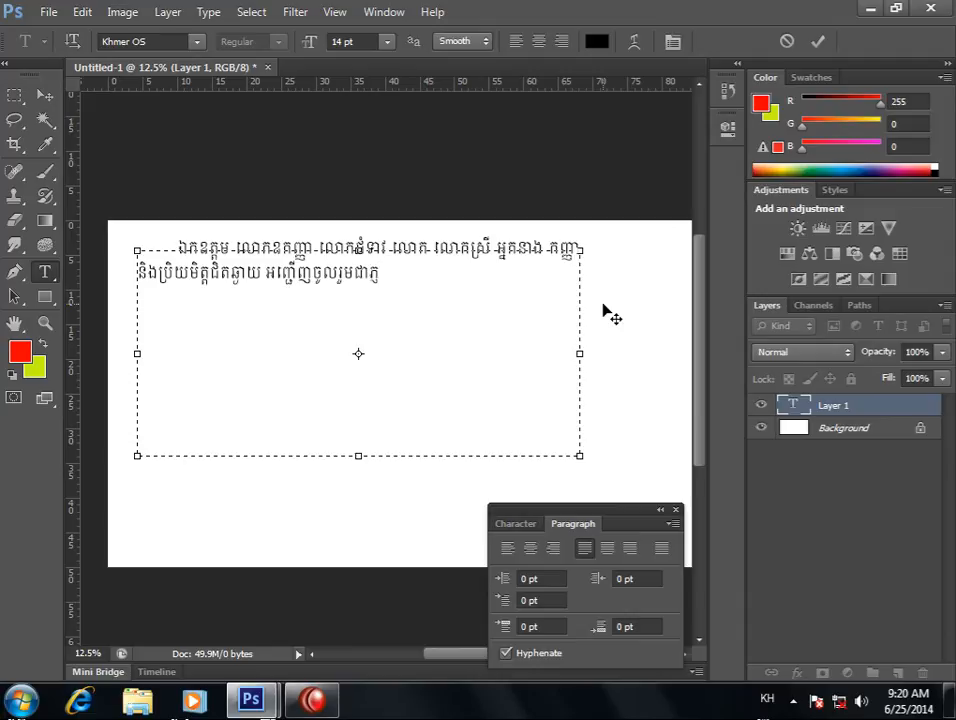
text(ៀវ)
text(កិត)
text(្តិ)
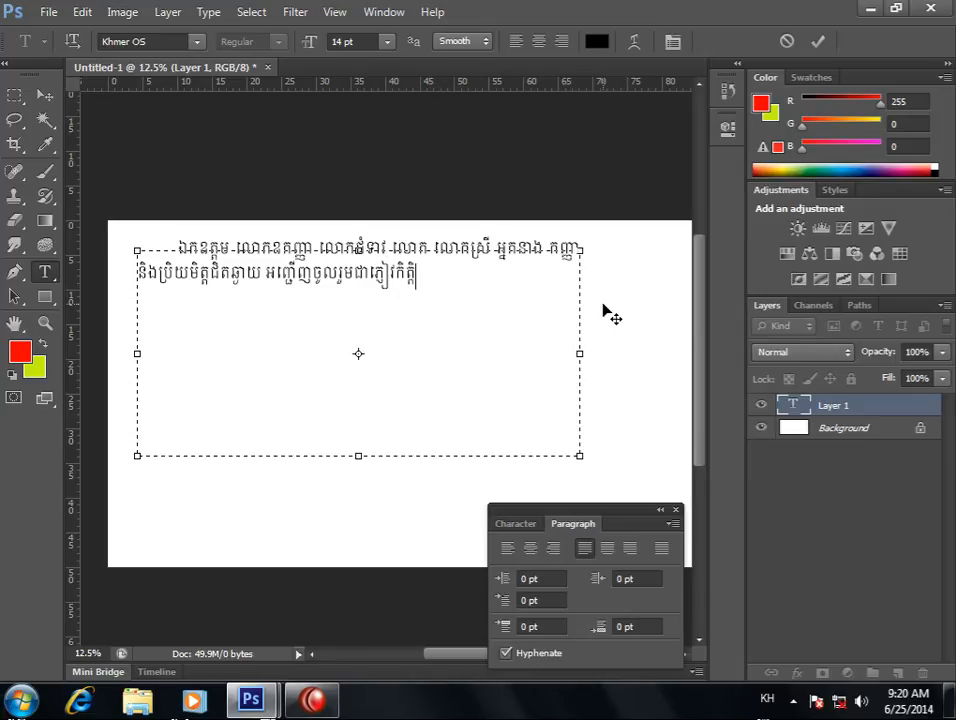
text(យស ក្នុង)
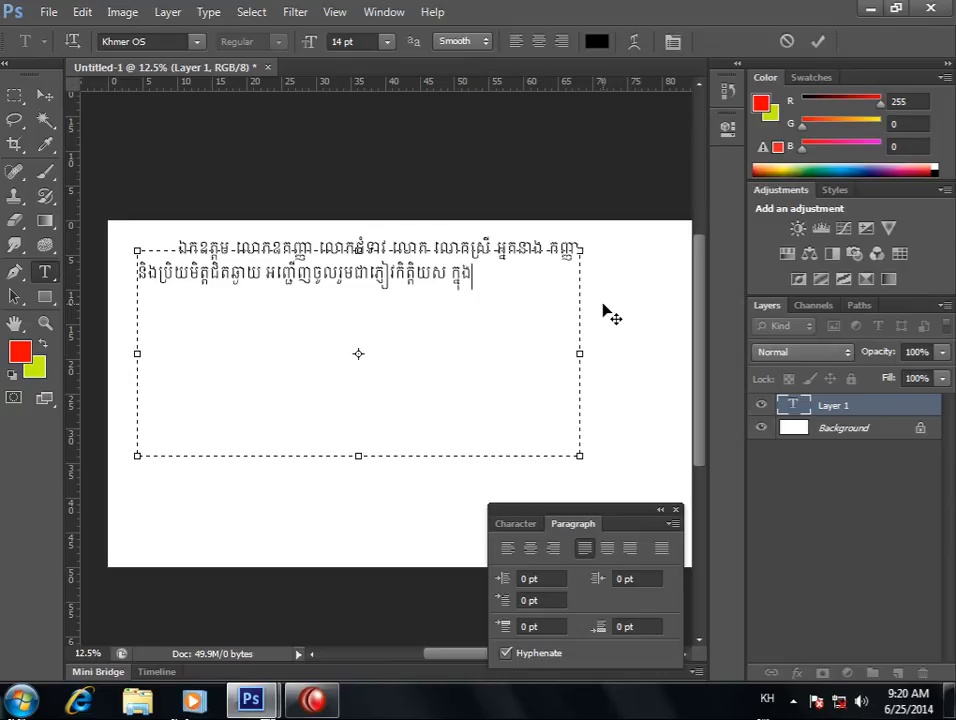
Finish the paragraph with "ពិធីអាពាហ៍ពិពាហ៍ កូនប្រុស-ស្រី".
text(ពិធីអាពាហ)
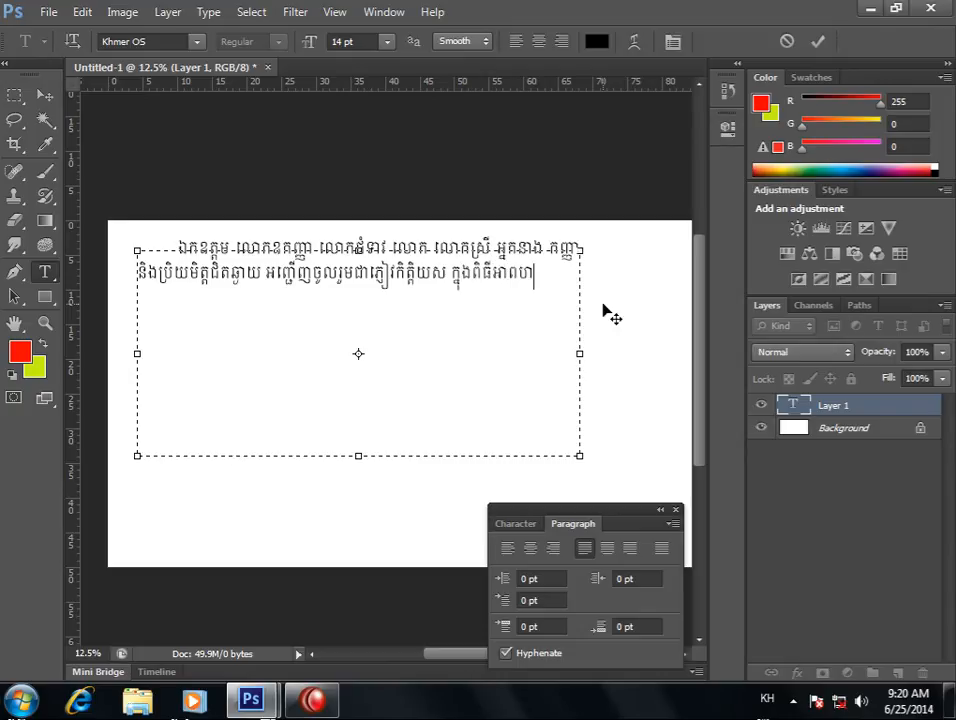
key(BackSpace)
text(ាហ៍ពិពាហ)
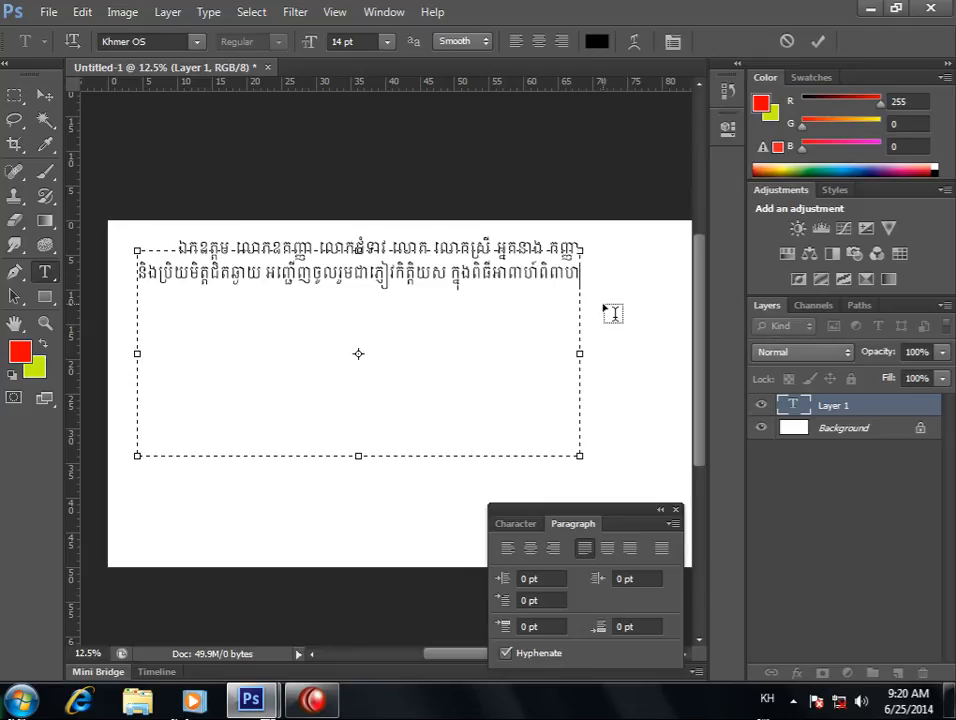
text(៍)
text(ូនប្រ)
text(ុស)
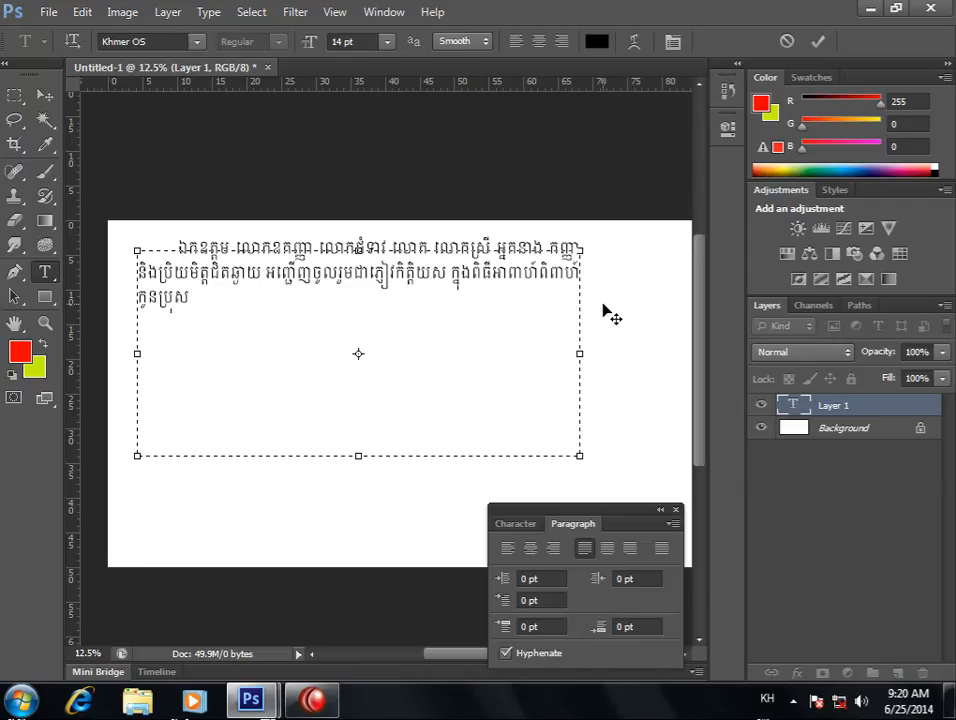
text(-ស្រី)
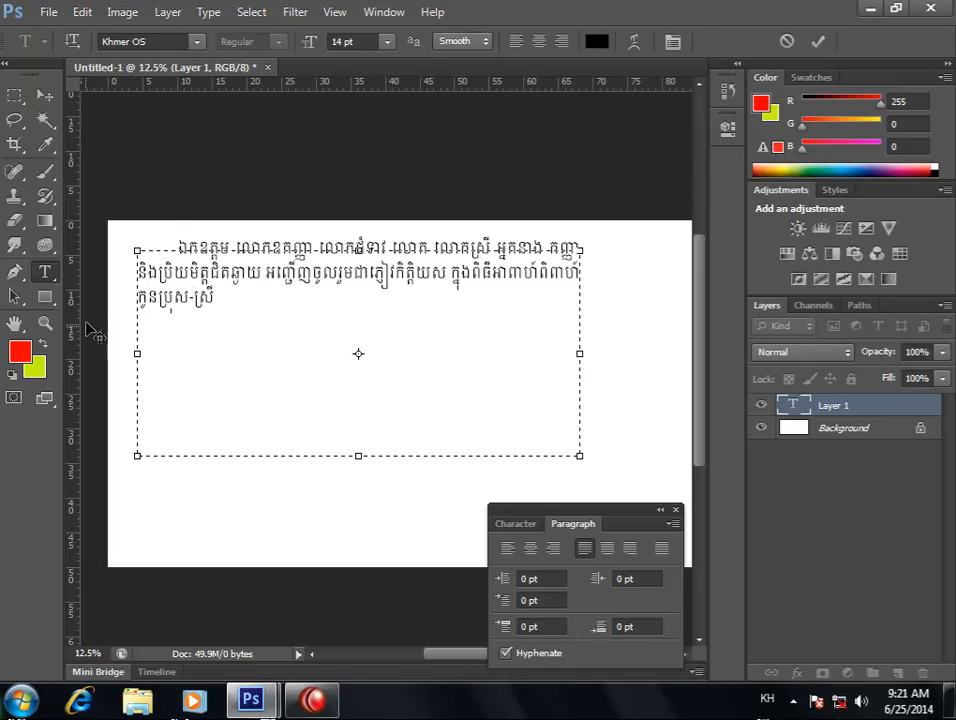
drag(248, 317, 134, 225)
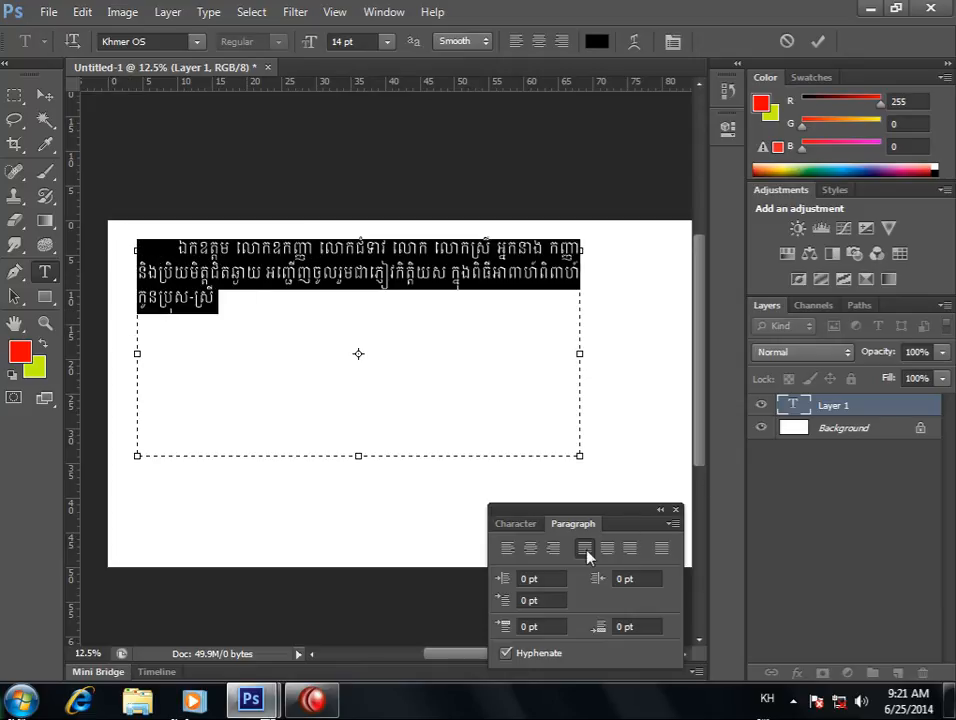
click(516, 524)
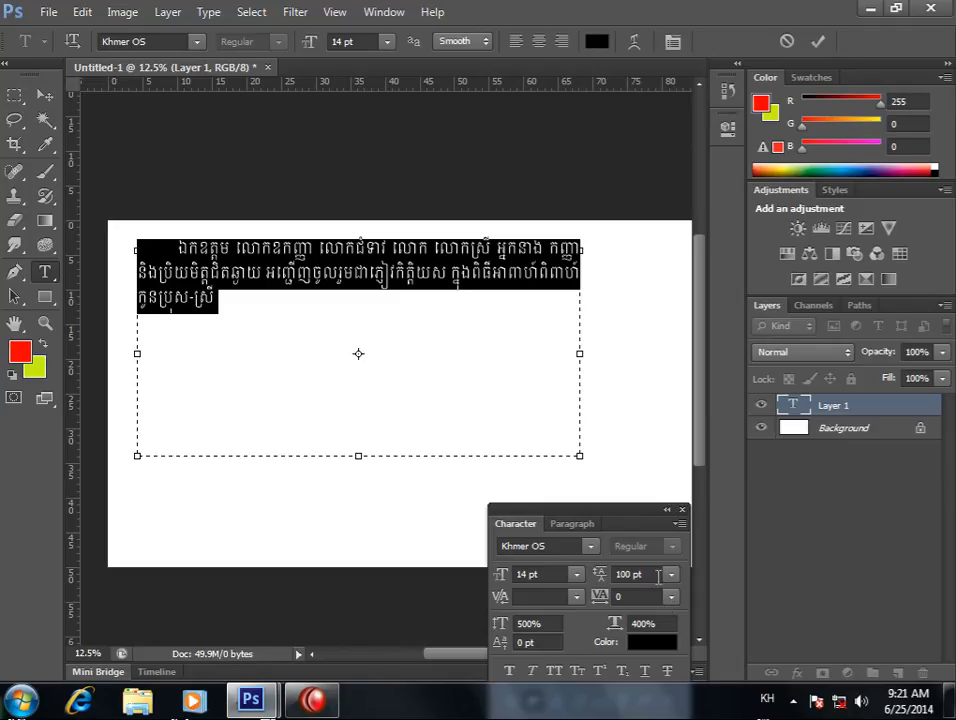
drag(658, 577, 618, 576)
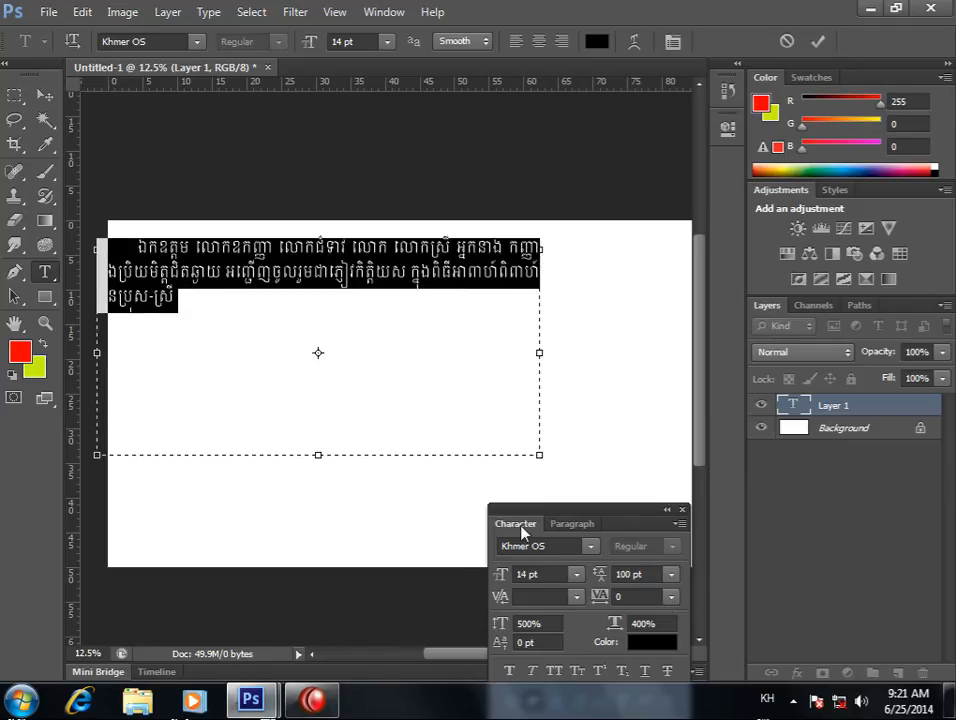
click(601, 573)
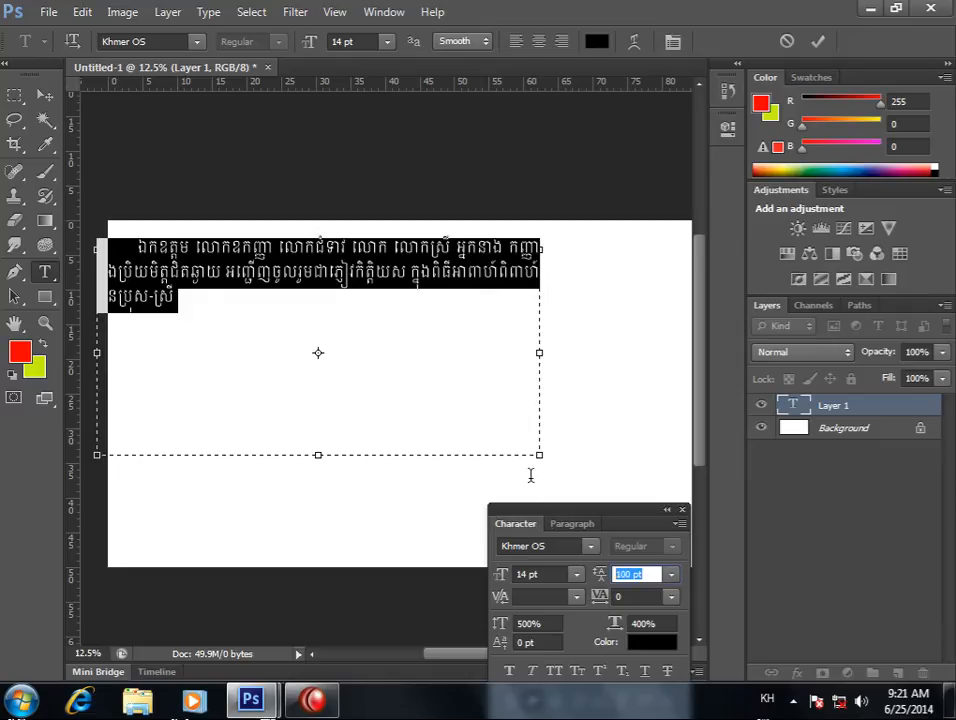
click(373, 348)
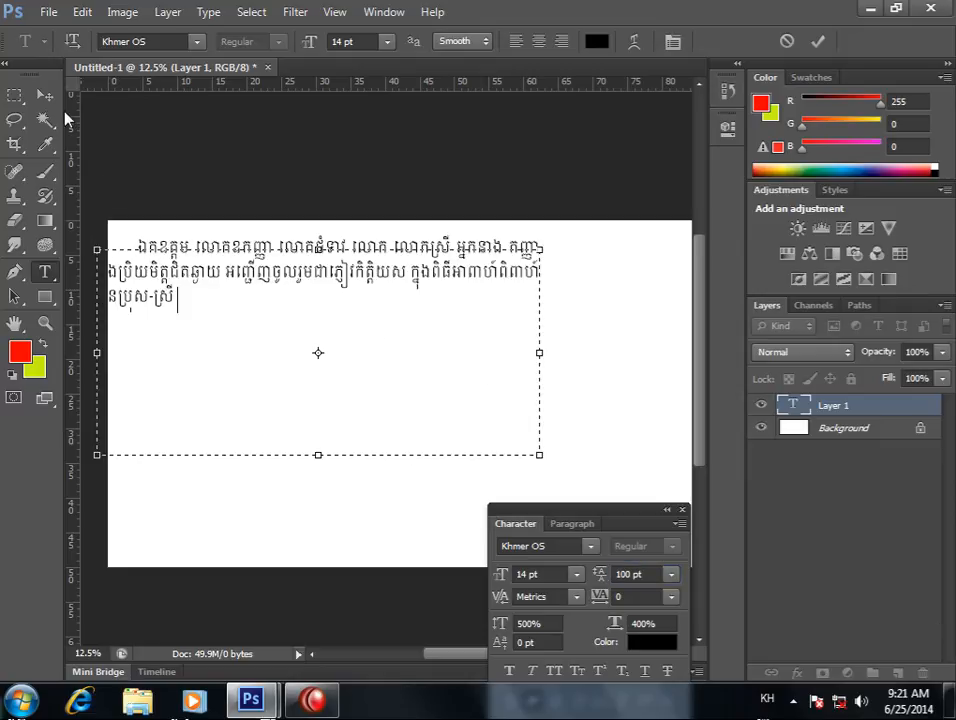
Move the text box about 7 cm to the right so it lies fully on the canvas, and resume editing its text.
click(54, 103)
drag(222, 246, 271, 246)
key(t)
click(240, 294)
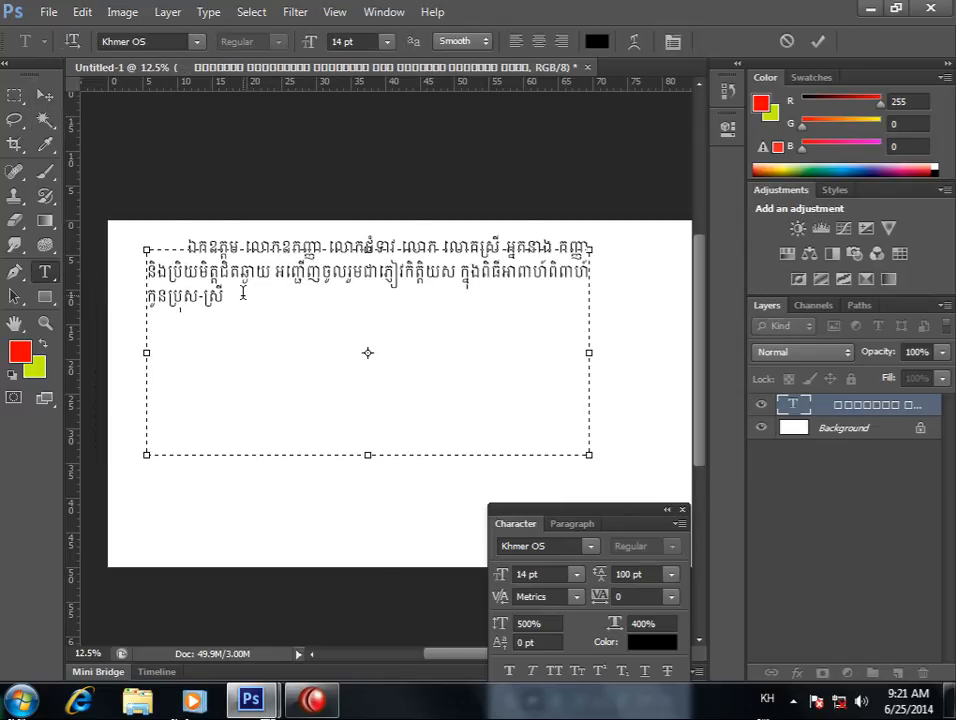
Check the paragraph's leading and its justification option in the Character and Paragraph settings.
drag(240, 294, 134, 252)
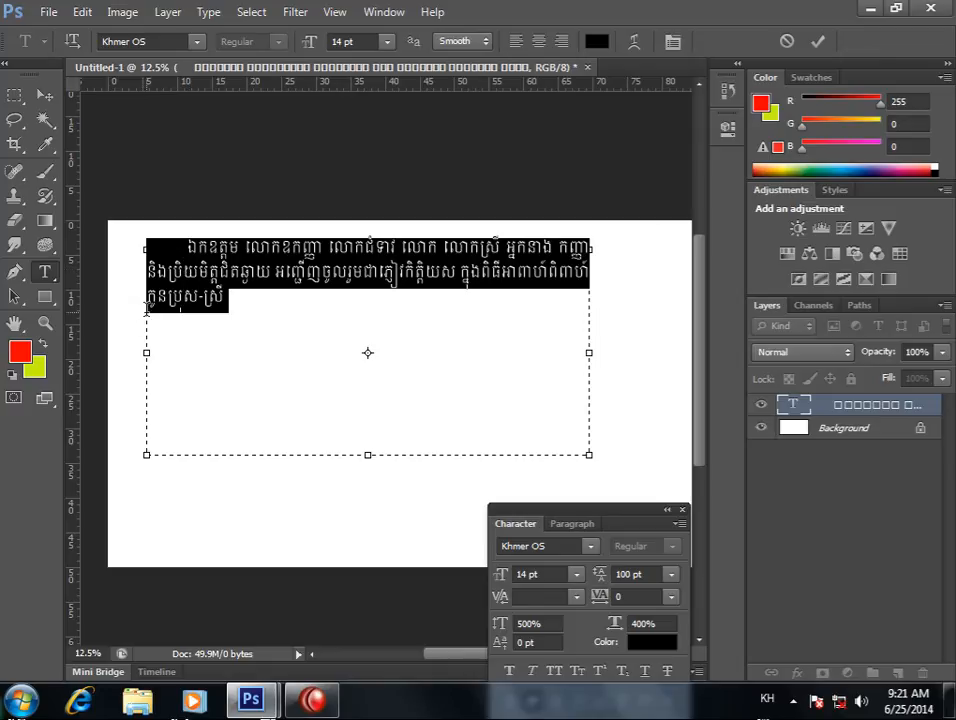
click(652, 573)
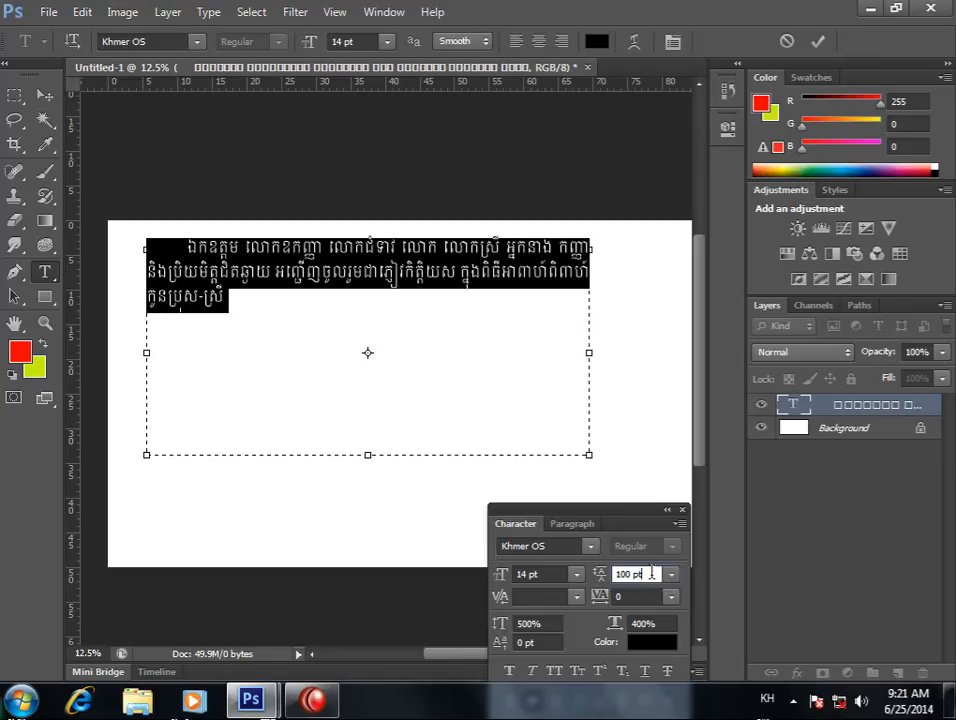
click(300, 333)
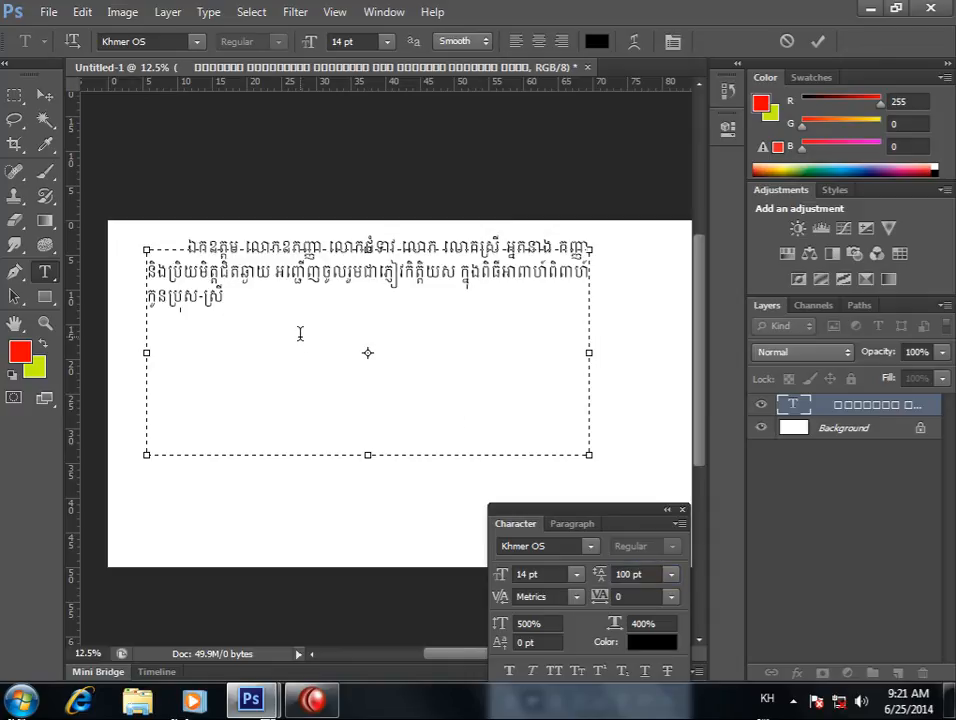
click(574, 524)
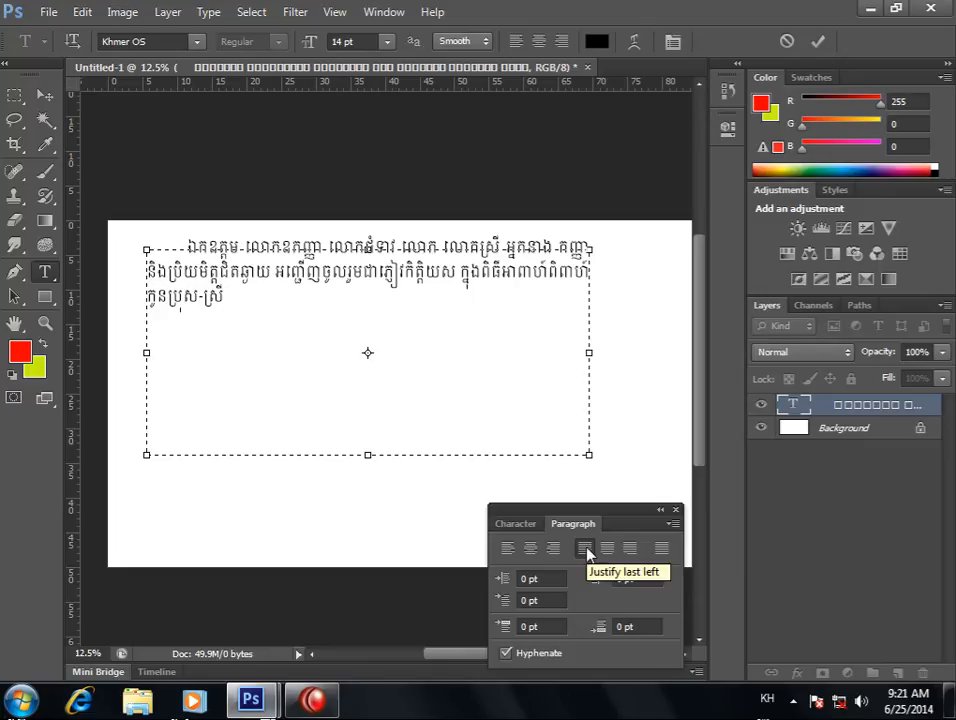
Try to set the leading to 150 pt without selecting the paragraph's text.
click(517, 524)
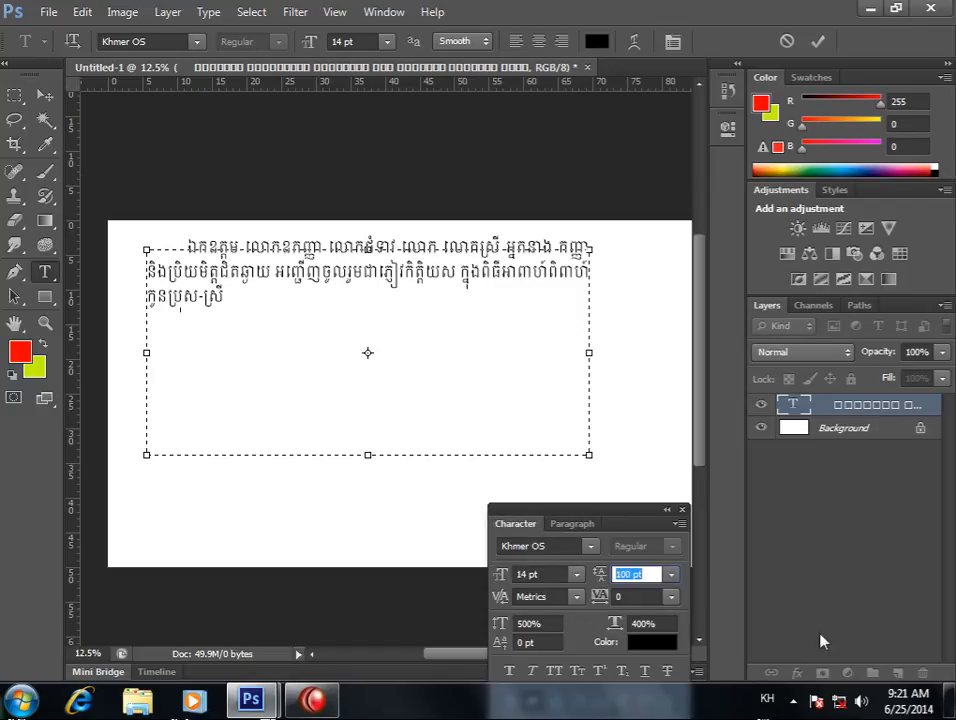
text(150)
key(Return)
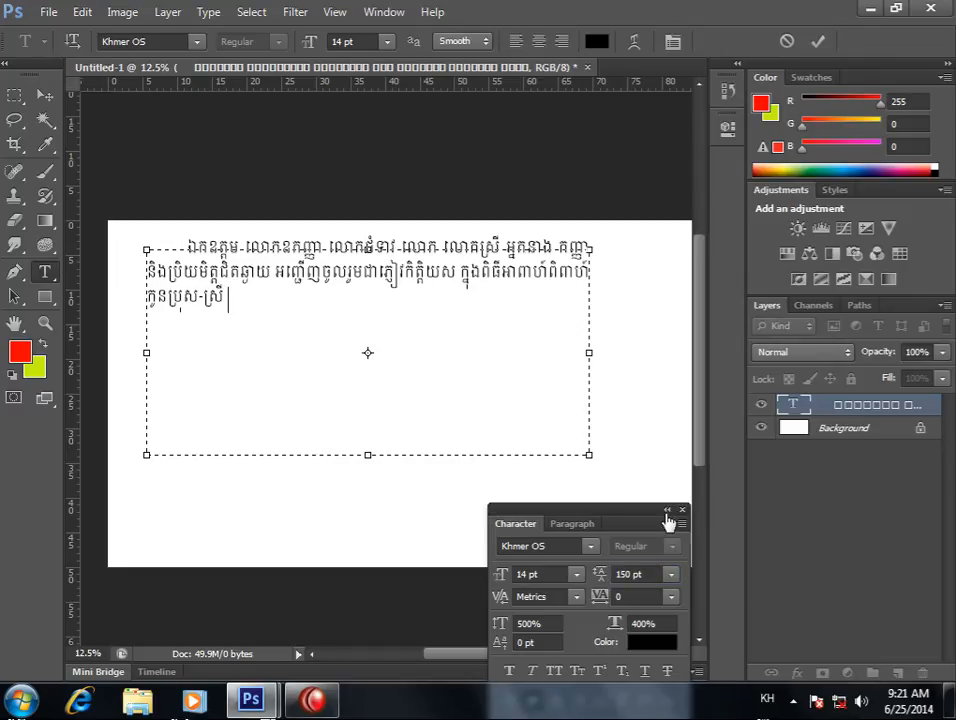
Select the whole Khmer paragraph and set its leading to 150 pt.
drag(252, 309, 139, 247)
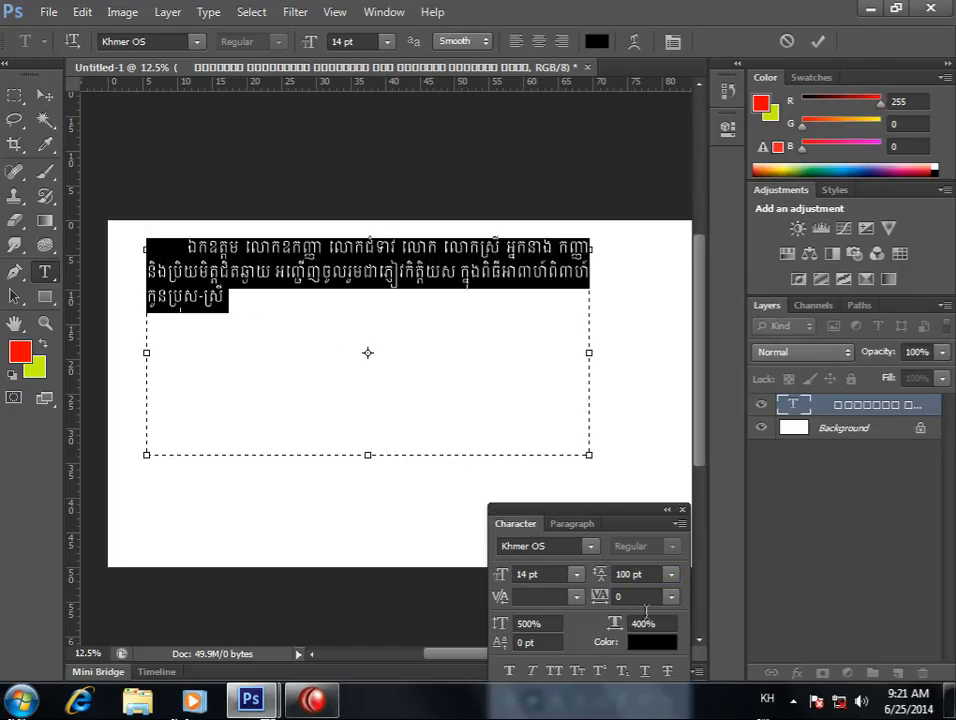
click(609, 577)
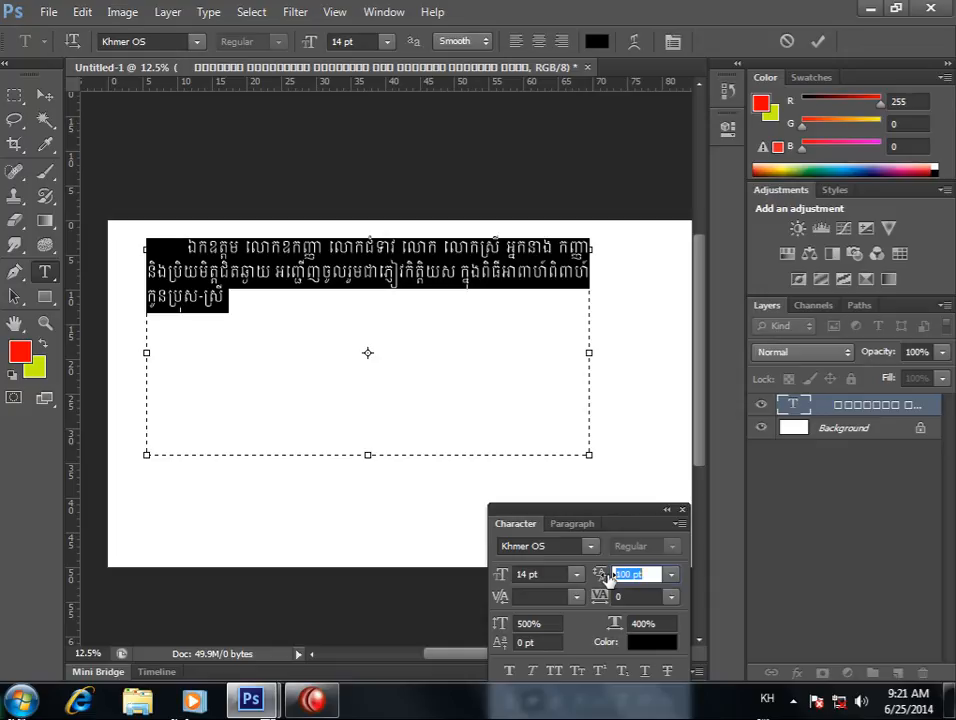
text(150)
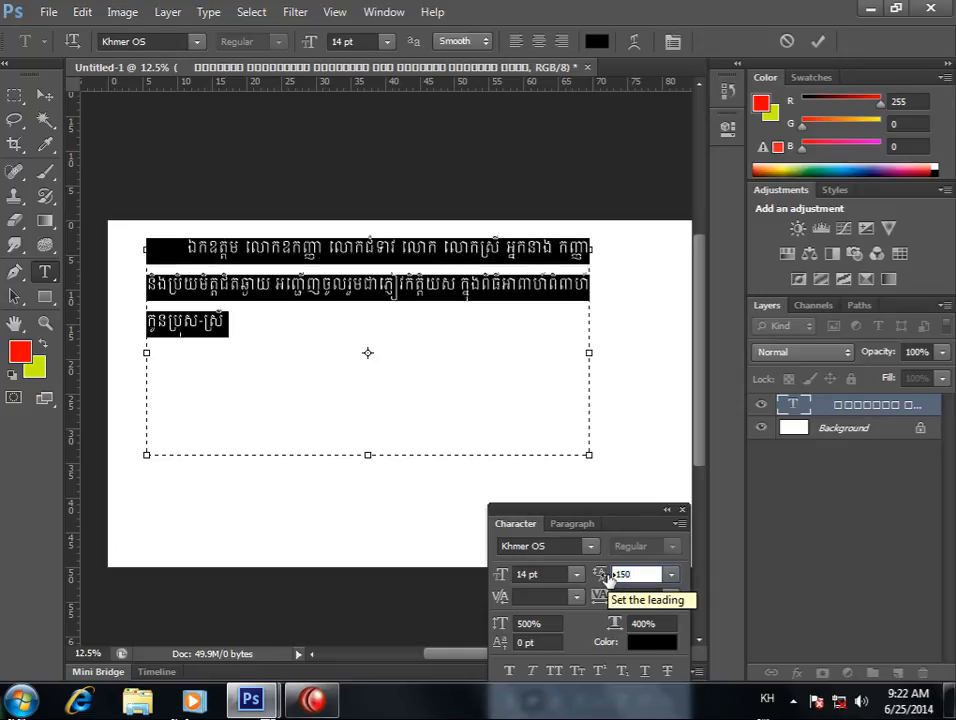
drag(634, 574, 597, 575)
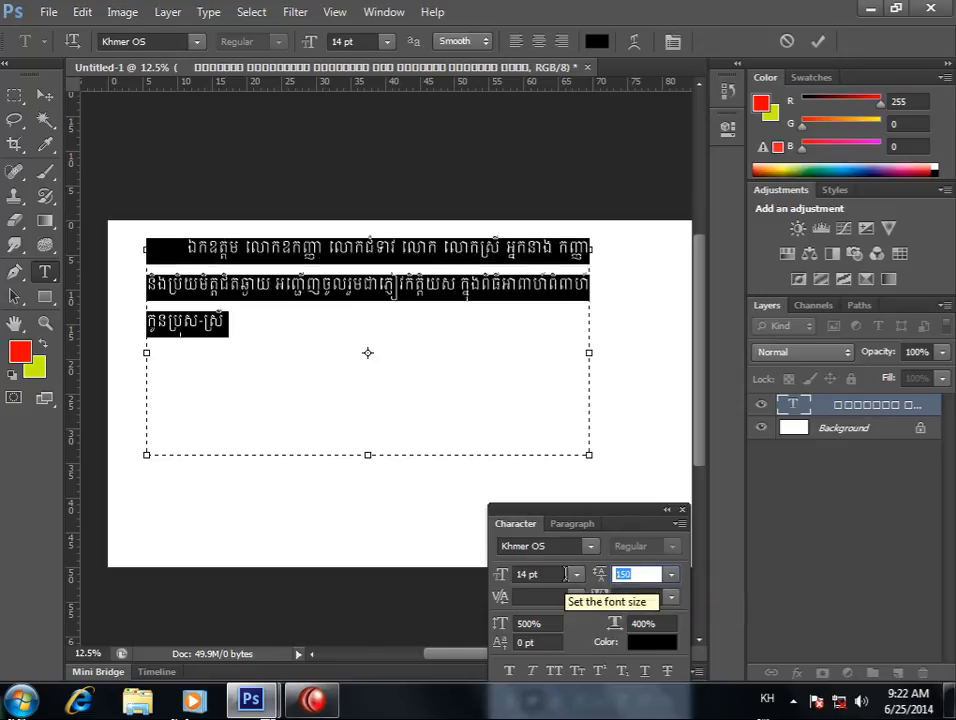
Try leading values of 200 pt and 80 pt on the selected Khmer paragraph.
text(200)
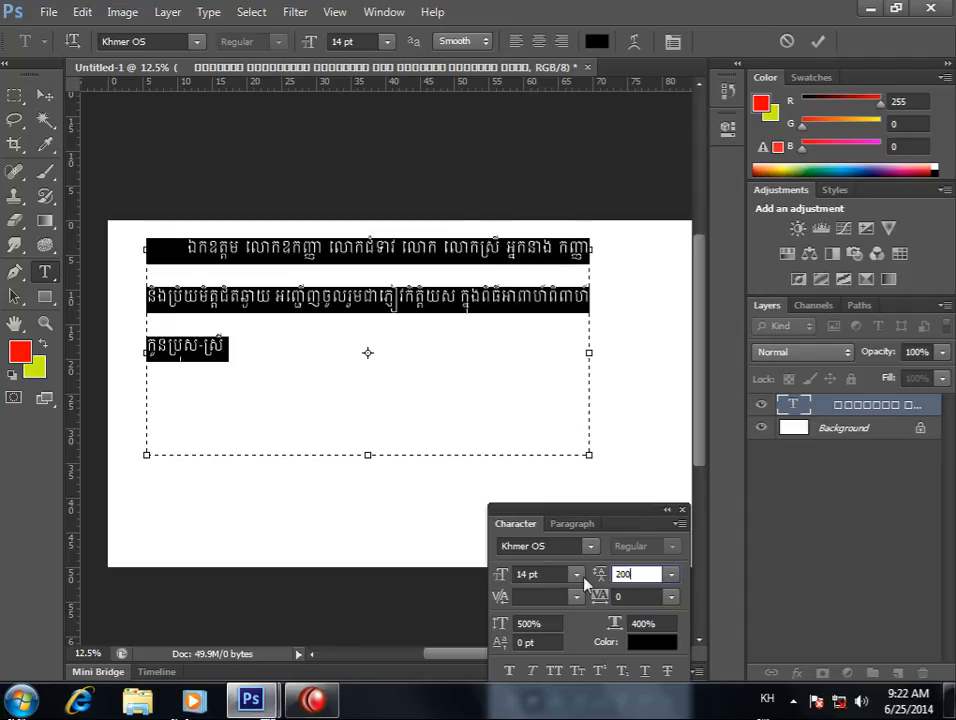
key(Return)
text(80)
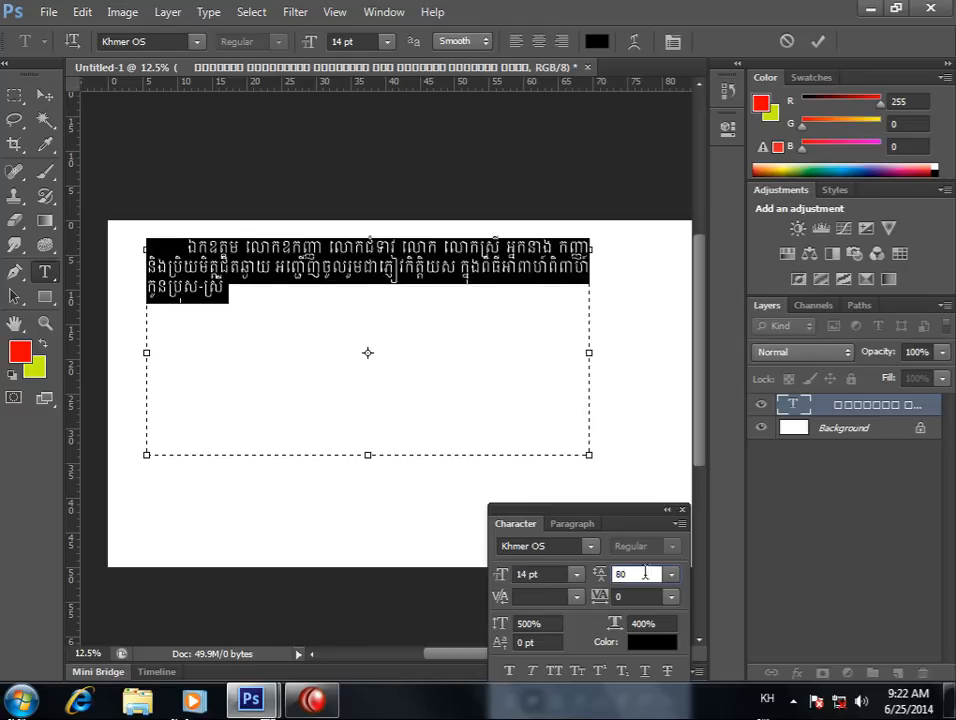
key(Return)
Set the Khmer paragraph's leading to 100 pt and deselect its text.
text(100)
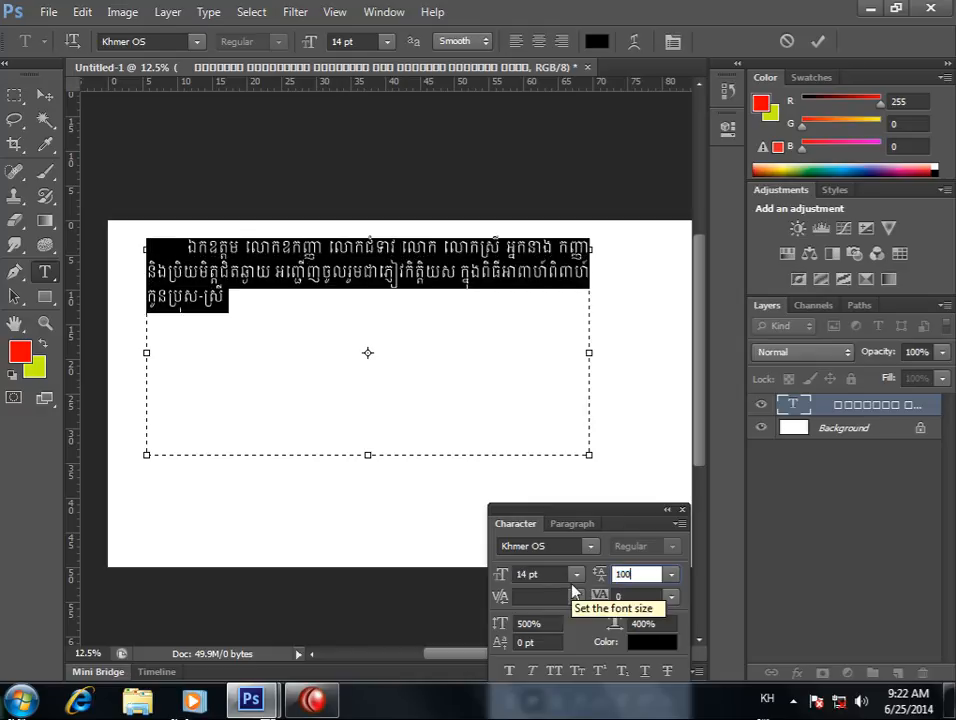
key(Return)
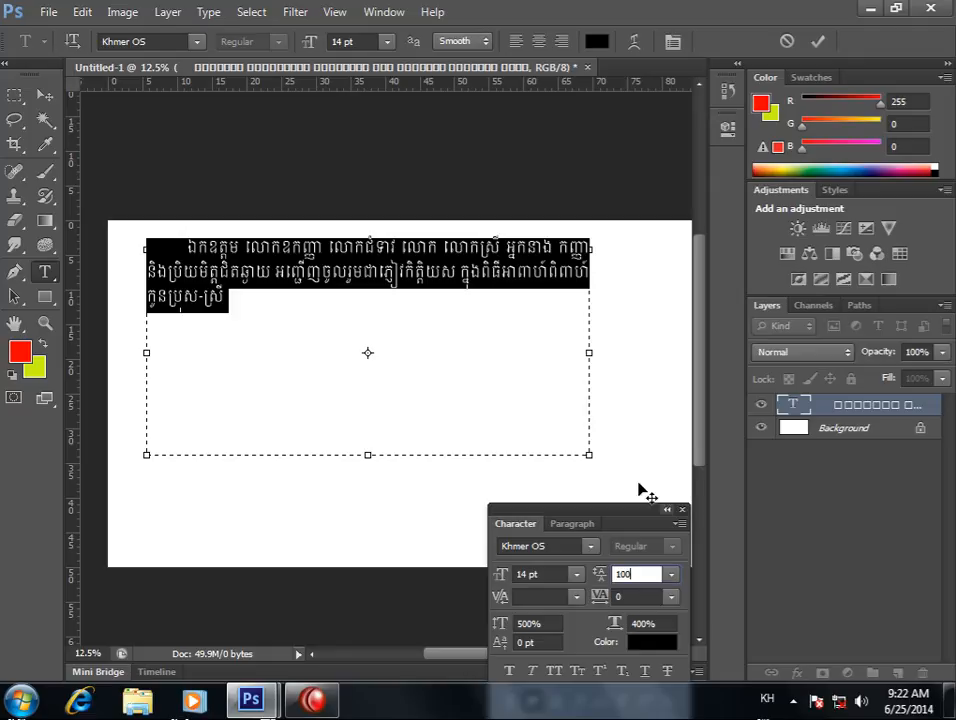
click(247, 305)
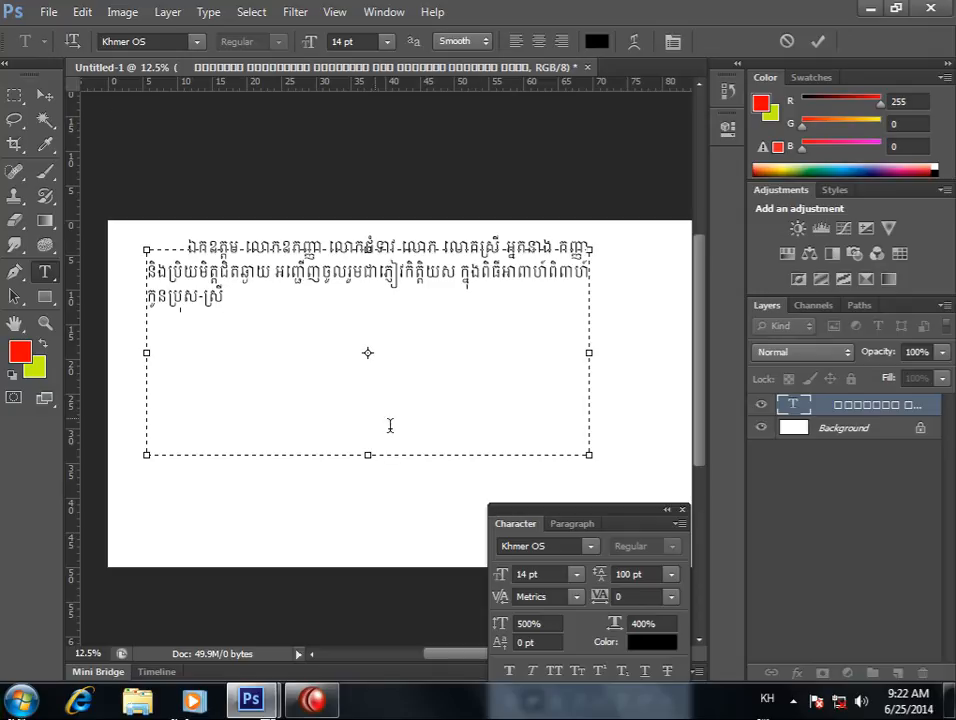
Shorten the Khmer paragraph's text box to a height of about 11.45 cm and commit the text.
drag(368, 454, 367, 329)
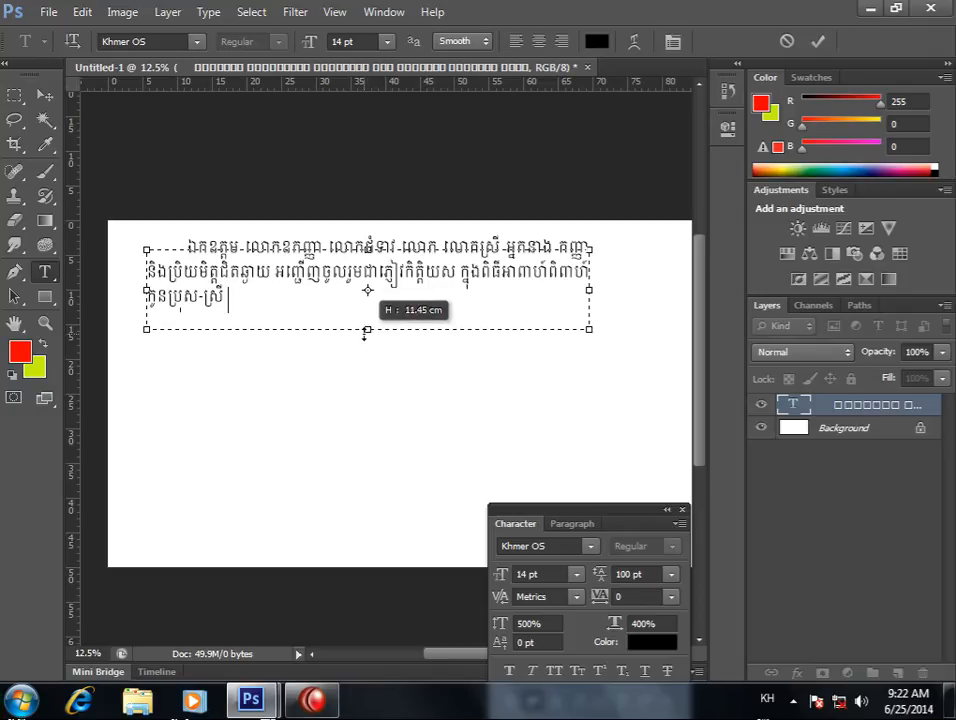
click(44, 95)
click(412, 393)
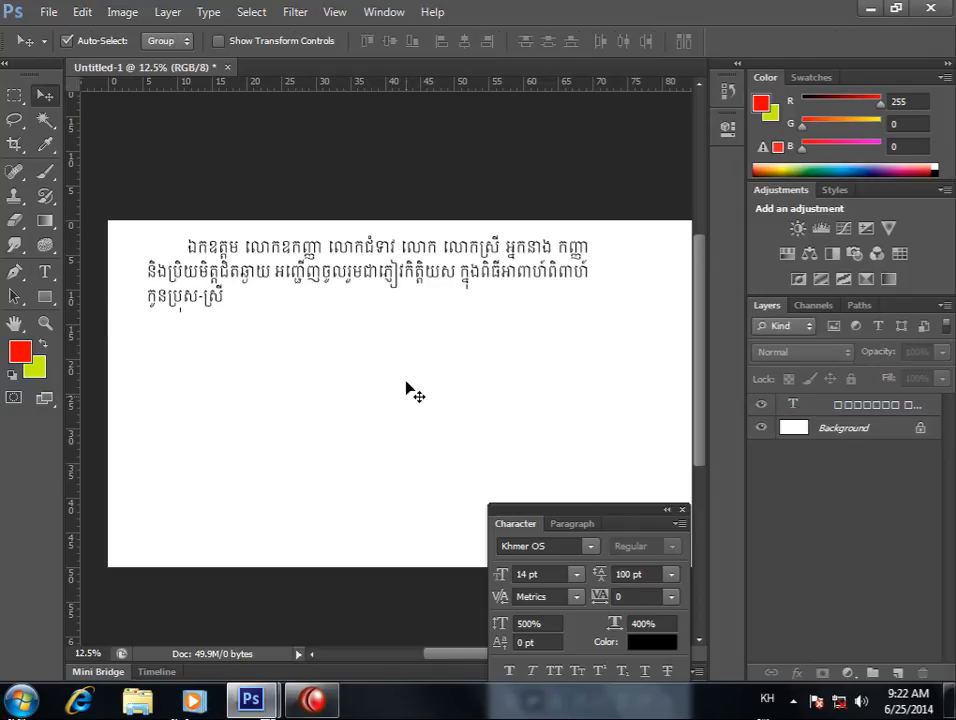
Add the text line "Date of Birth" in Times New Roman below the Khmer paragraph, using the English input language.
click(50, 278)
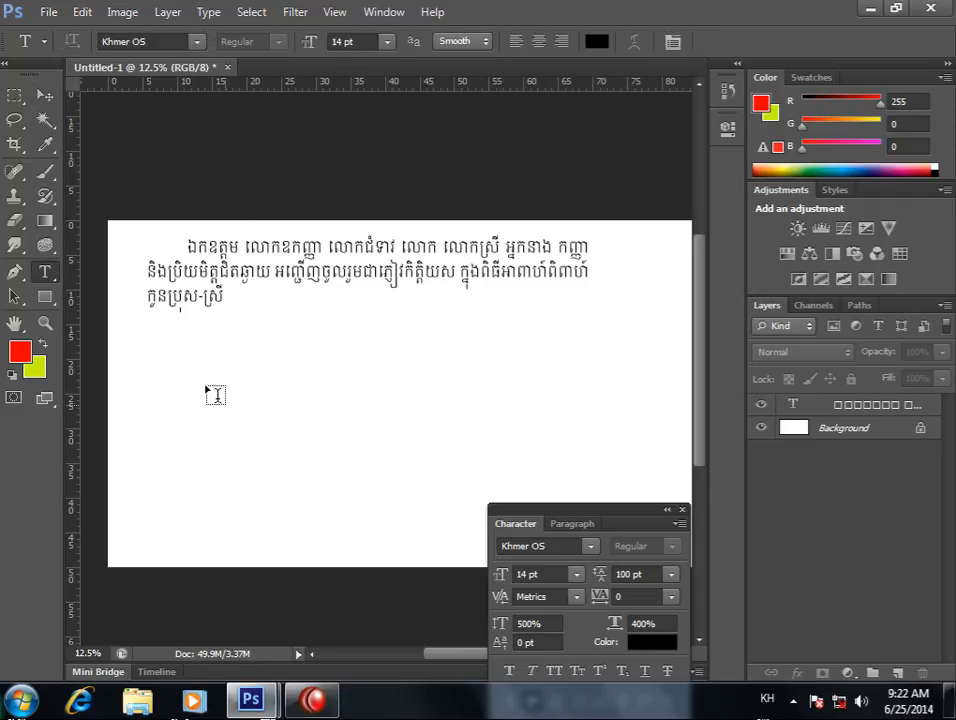
click(192, 380)
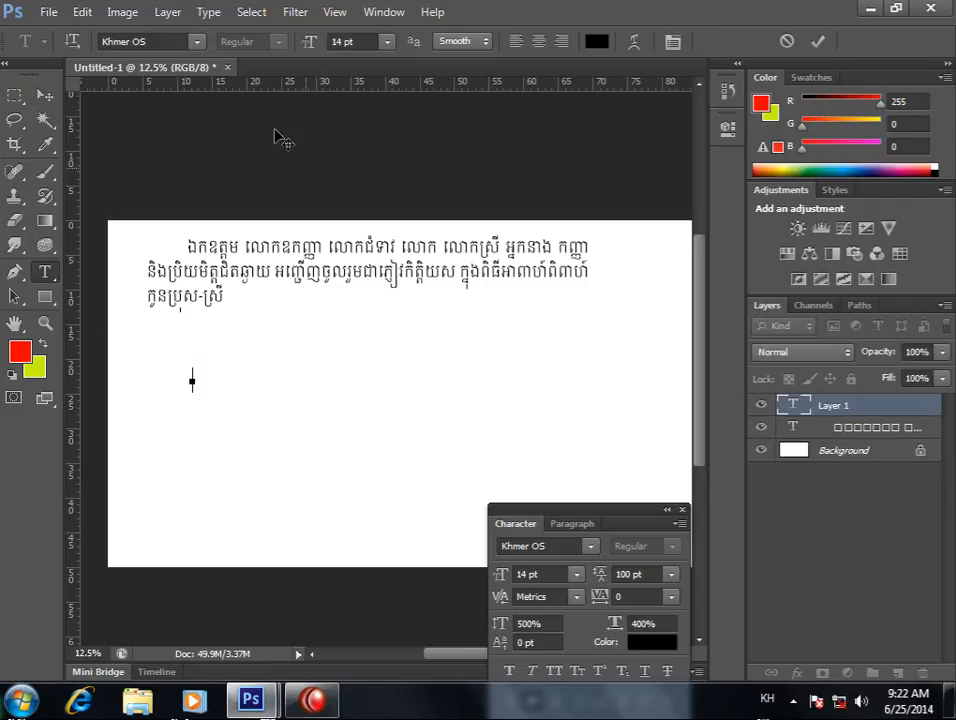
click(130, 41)
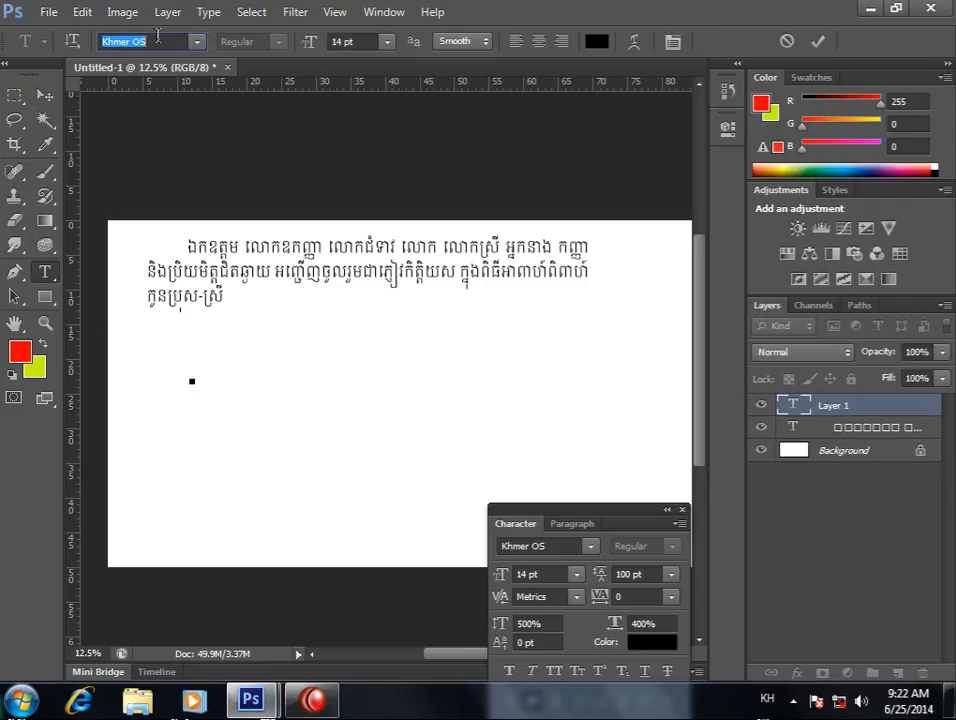
click(768, 698)
click(778, 683)
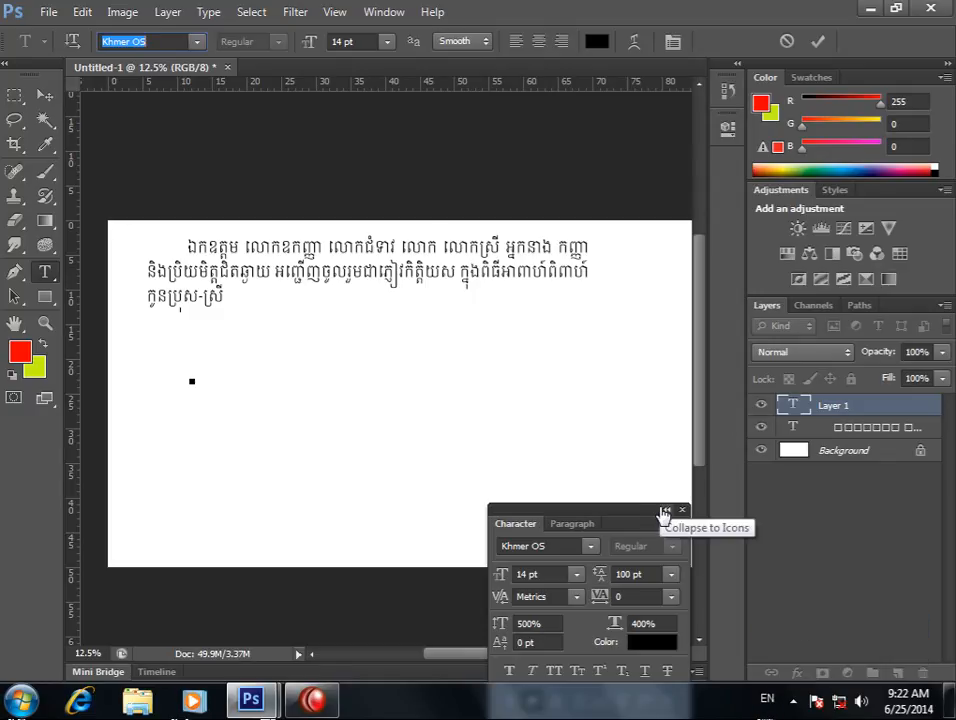
text(Times New Rom...)
key(Return)
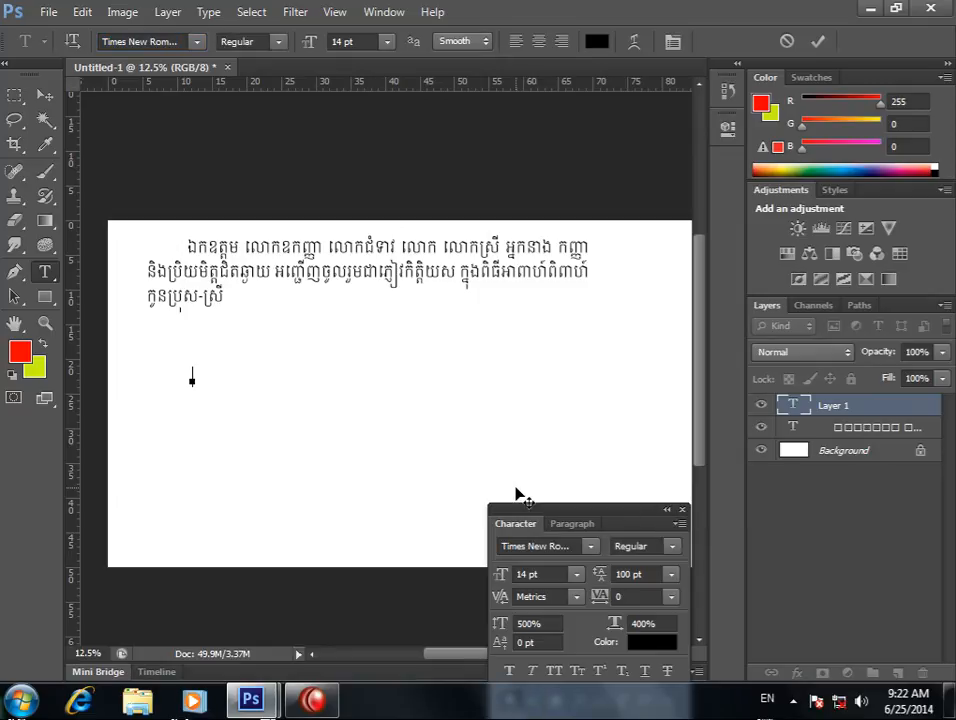
text(Date of Birth)
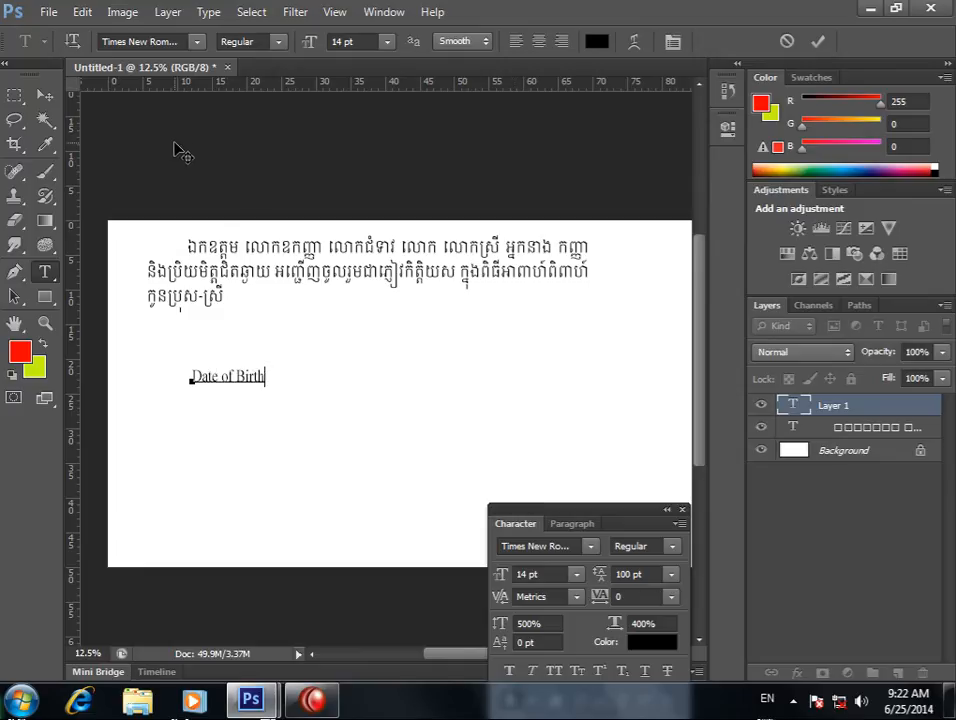
click(45, 95)
Select the whole "Date of Birth" text and set its tracking to 300.
click(247, 403)
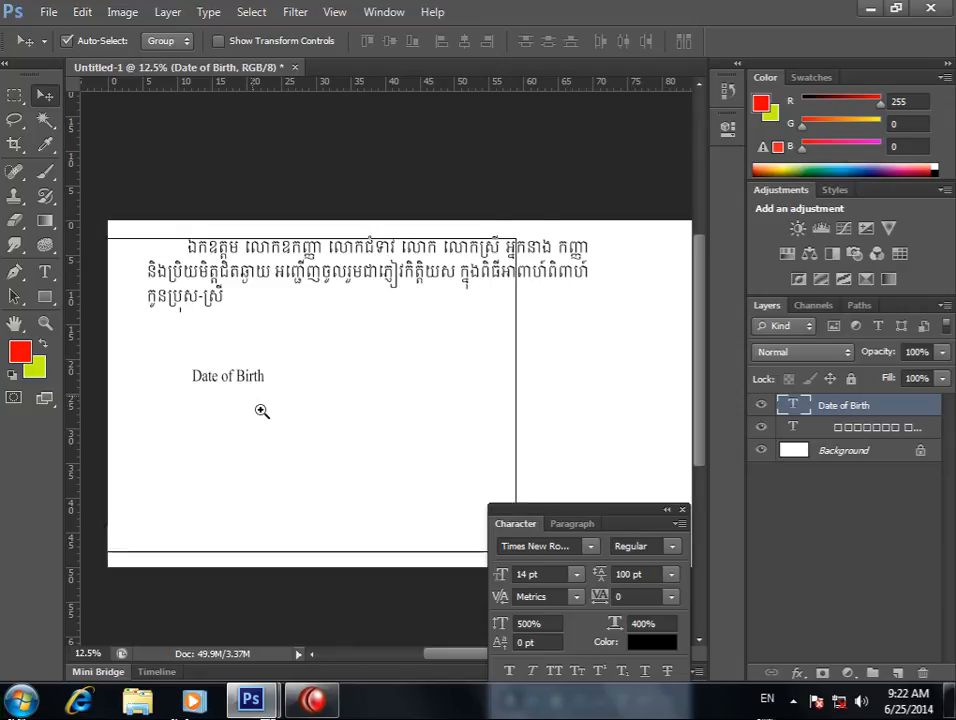
drag(252, 405, 328, 368)
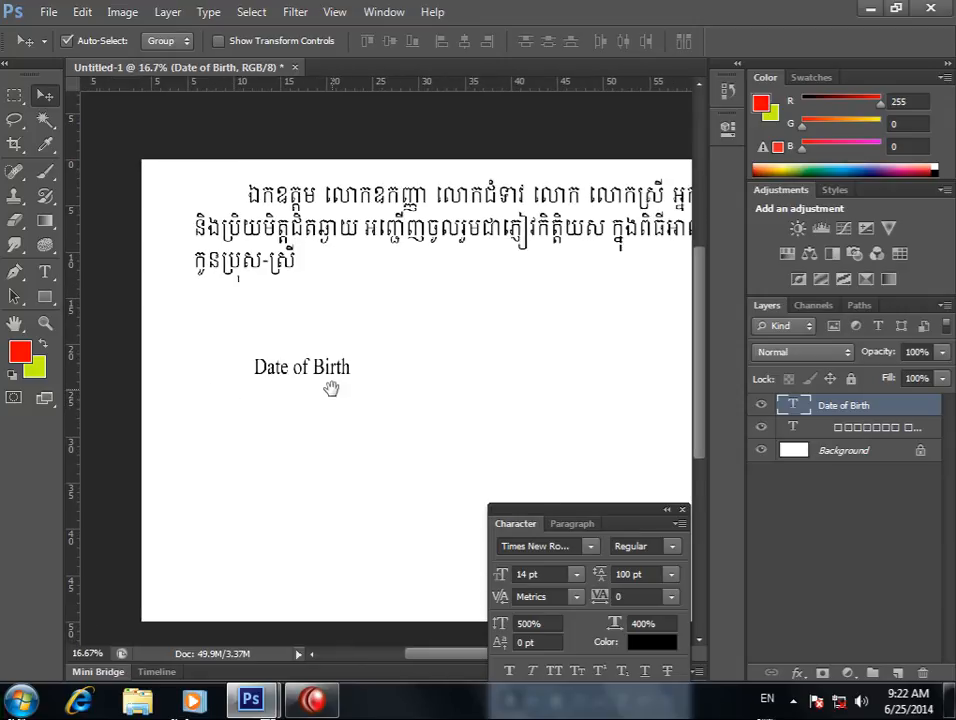
click(340, 393)
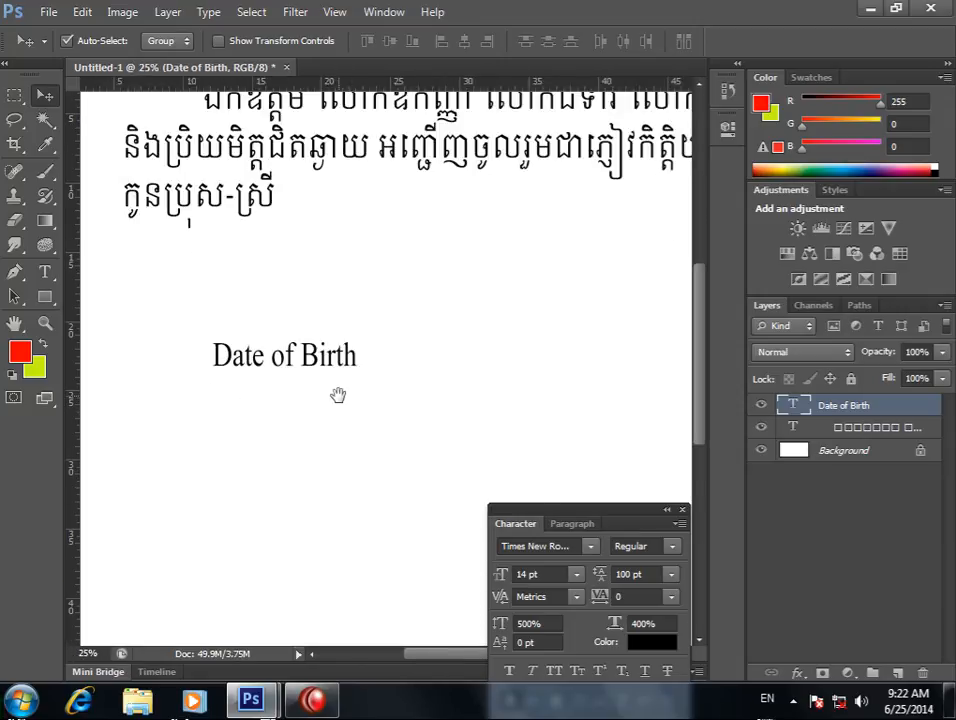
drag(337, 395, 358, 358)
click(45, 272)
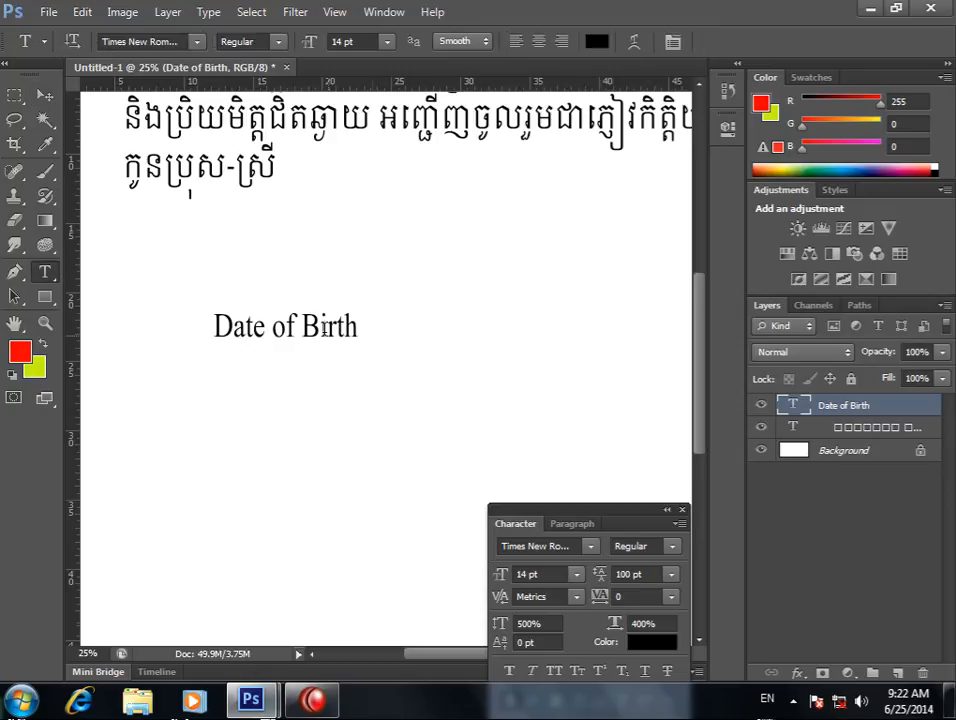
click(330, 326)
key(ctrl+a)
drag(59, 304, 60, 305)
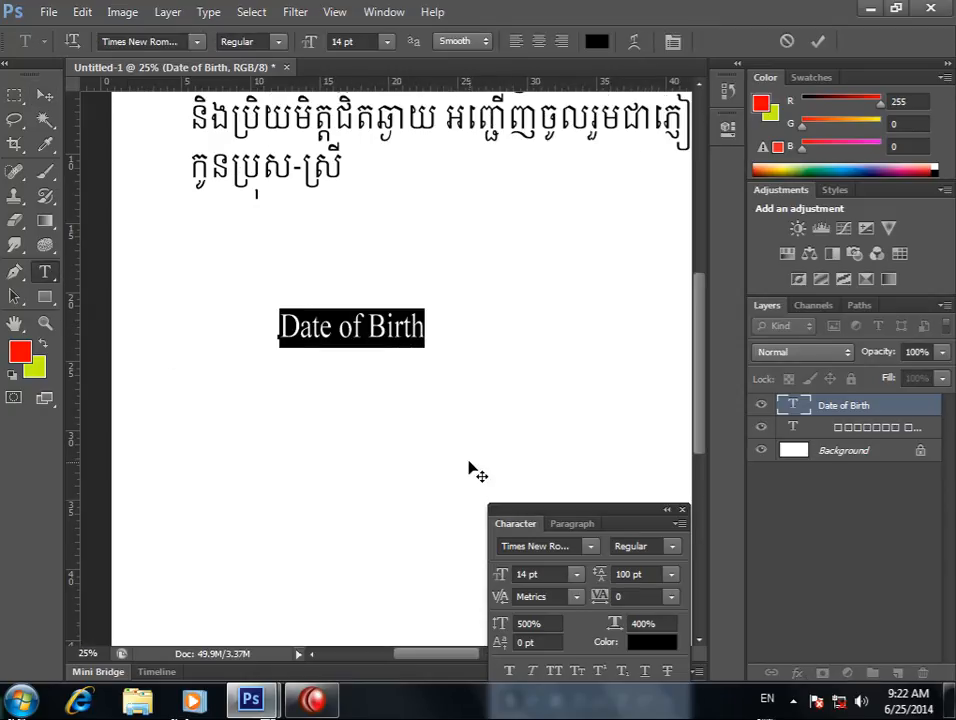
click(630, 596)
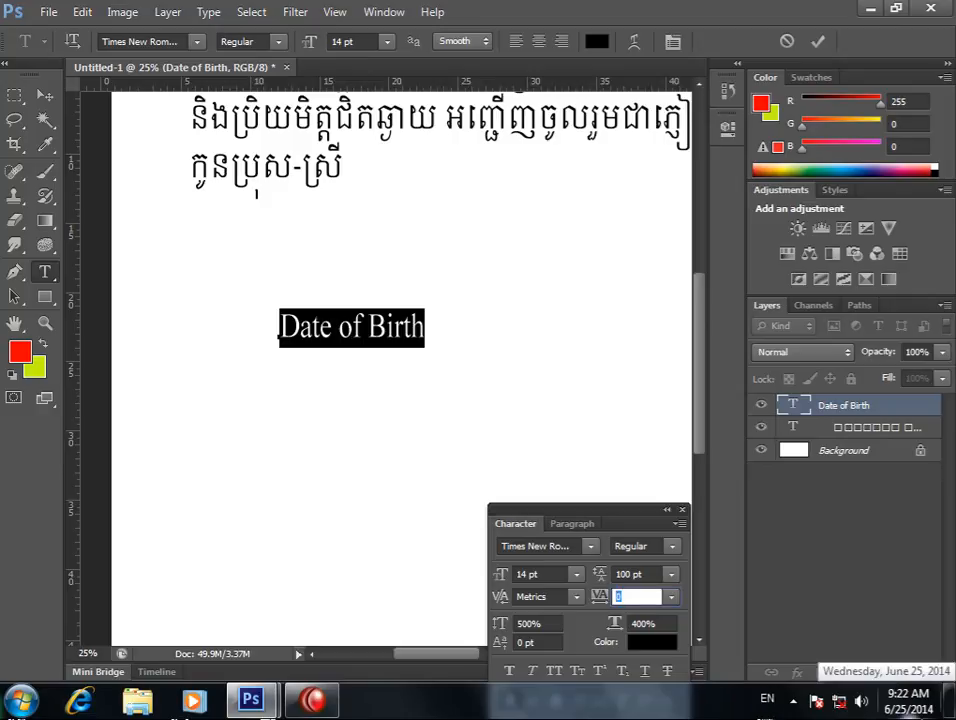
text(300)
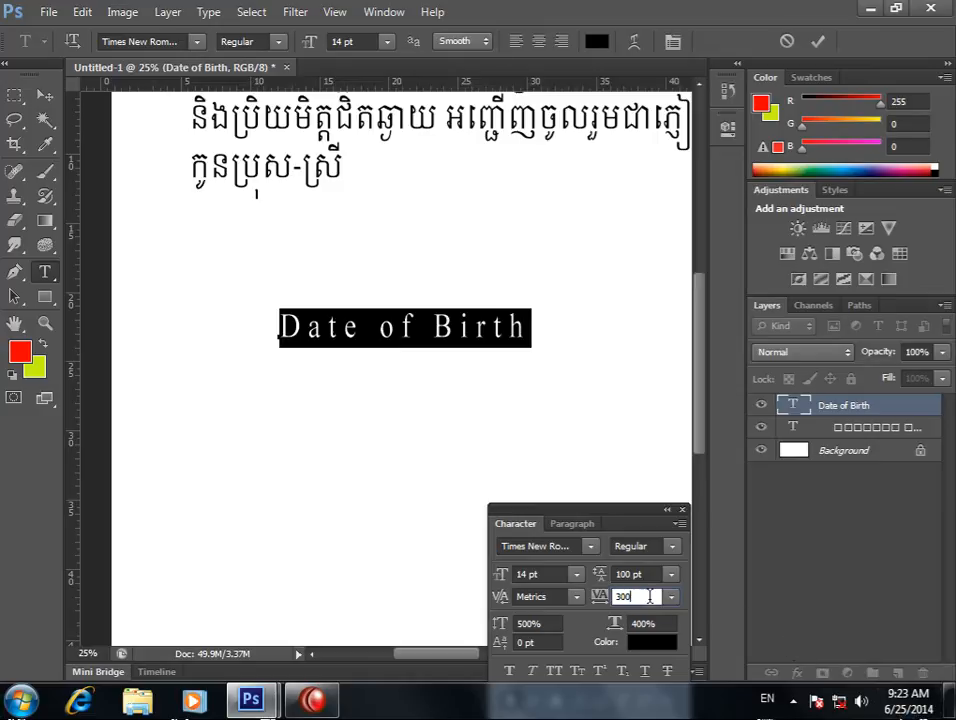
Increase the tracking of the "Date of Birth" text to 500 and deselect the text.
drag(651, 597, 533, 595)
text(500)
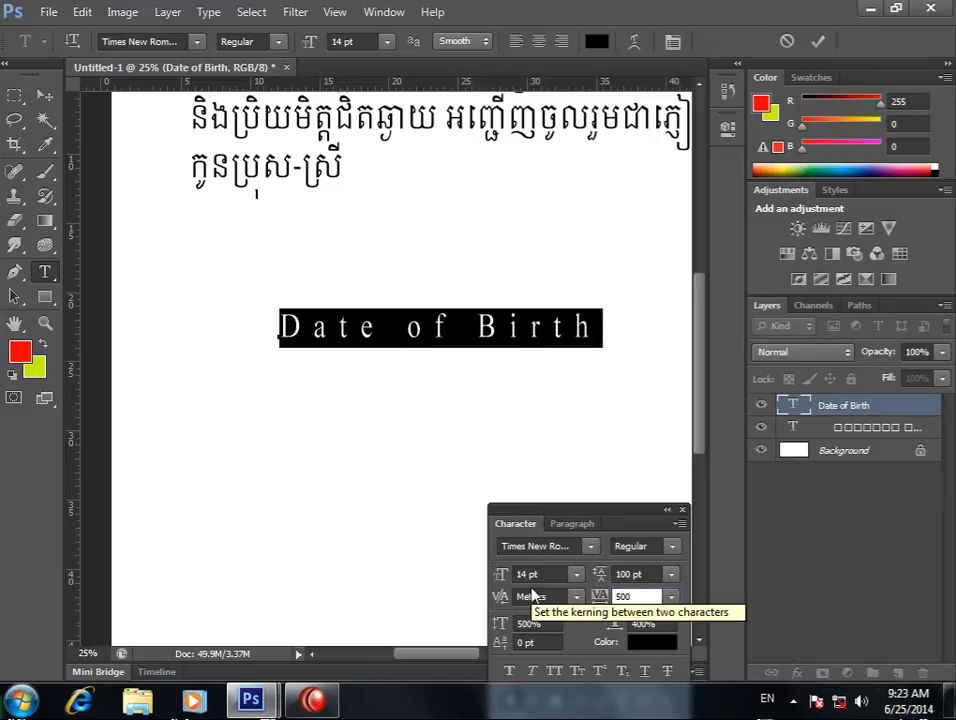
click(281, 327)
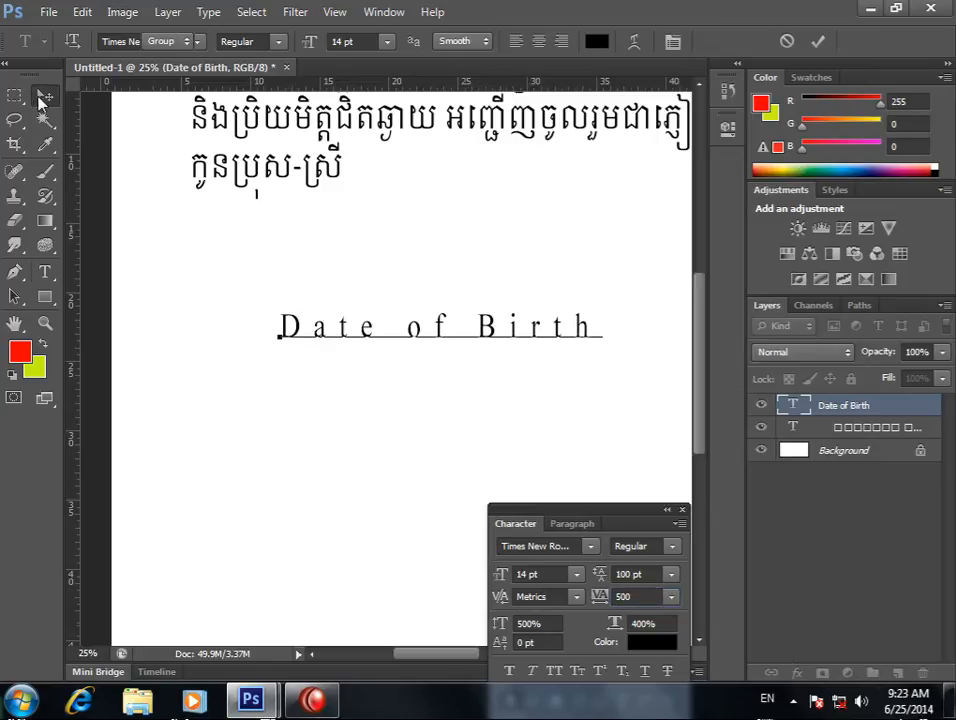
Duplicate the "Date of Birth" line about 7 cm below the original and start editing the copy's text.
click(44, 96)
drag(530, 342, 398, 310)
click(44, 271)
click(461, 305)
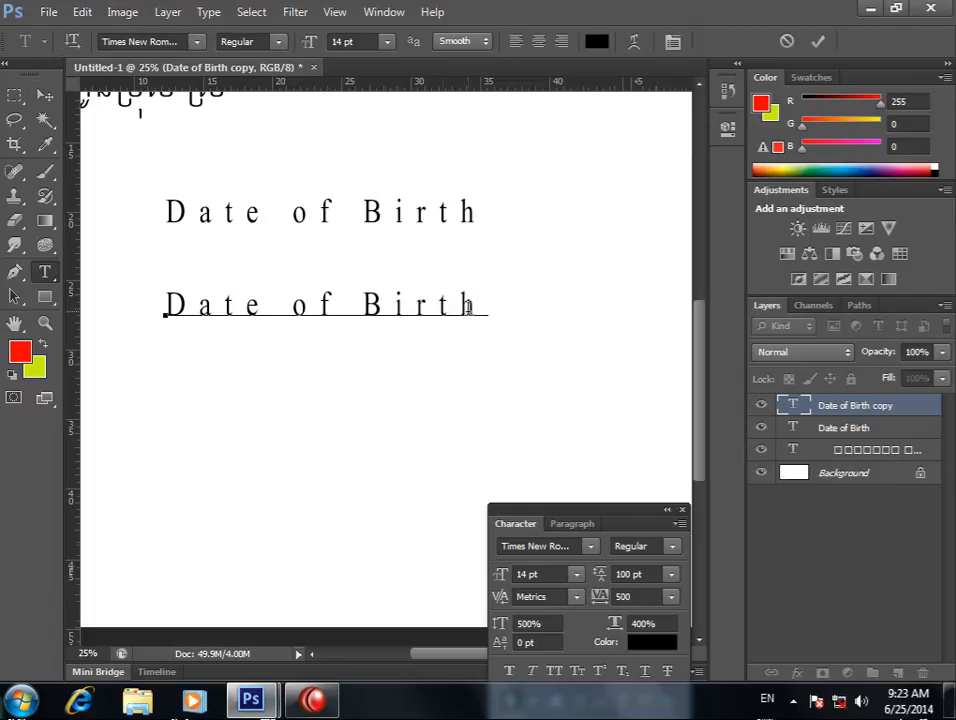
Select all the text of the "Date of Birth" copy and set its tracking to 100.
drag(461, 305, 165, 305)
drag(472, 307, 162, 305)
click(625, 596)
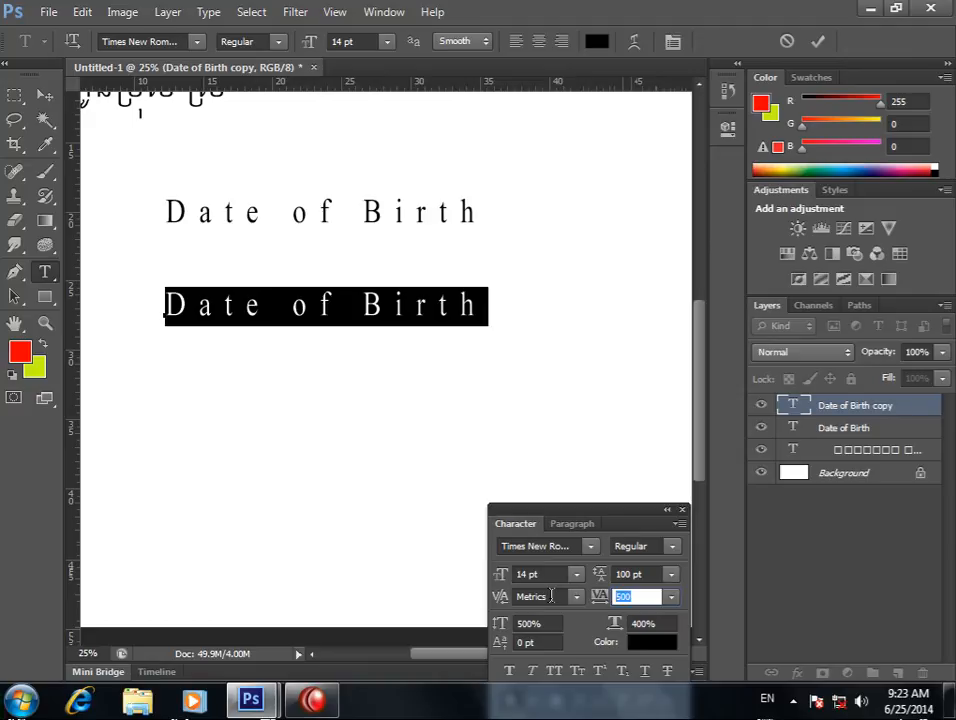
text(100)
key(Return)
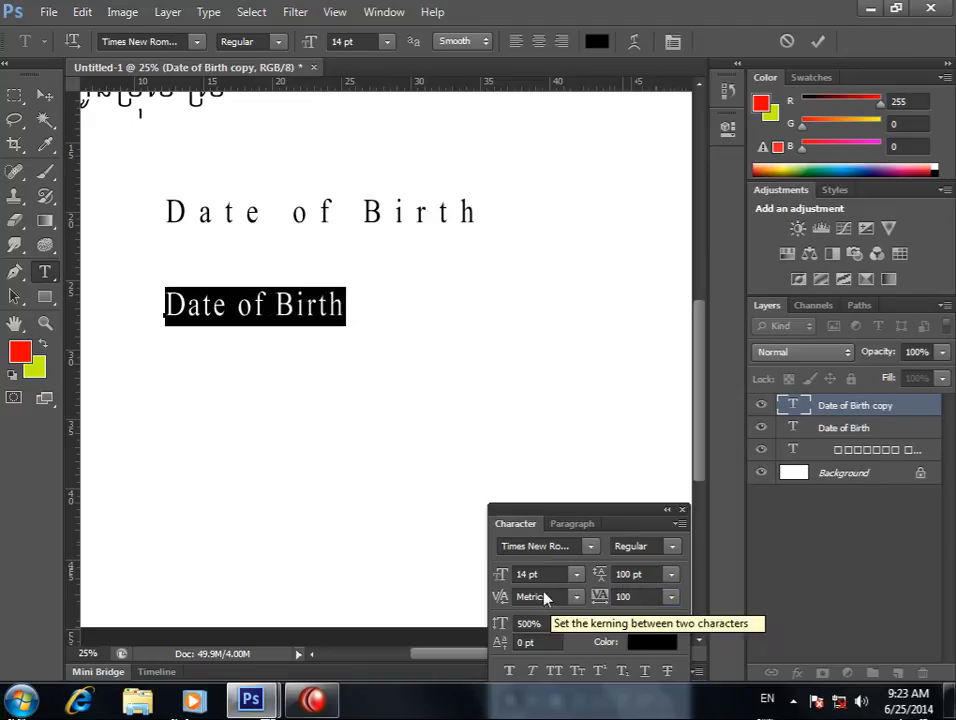
click(331, 306)
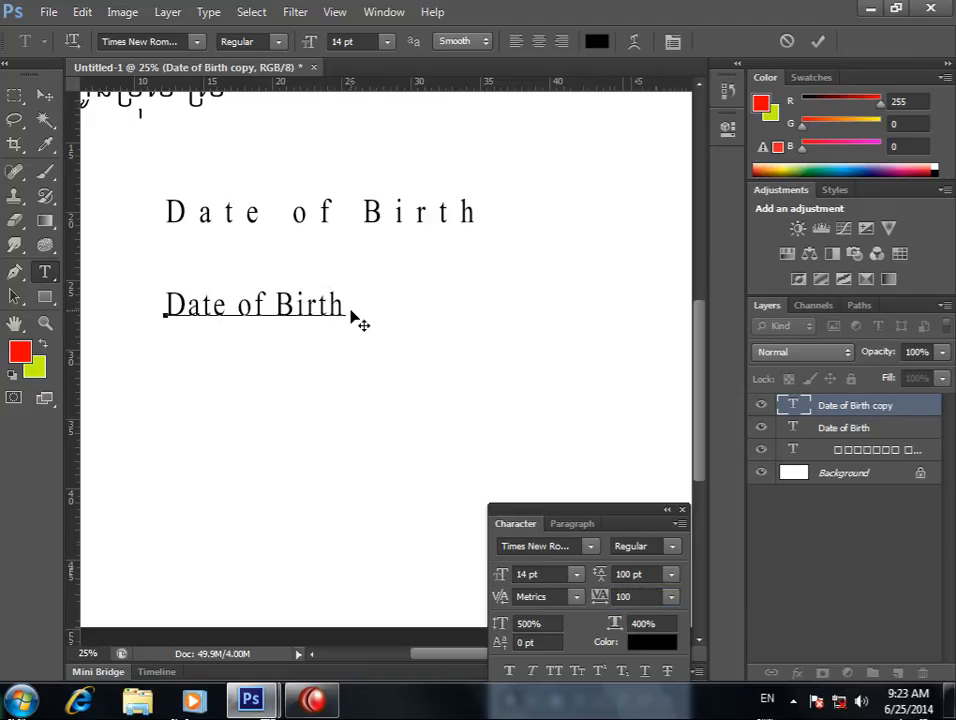
Select the text of the lower "Date of Birth" line and set its font style to Bold.
drag(340, 306, 169, 311)
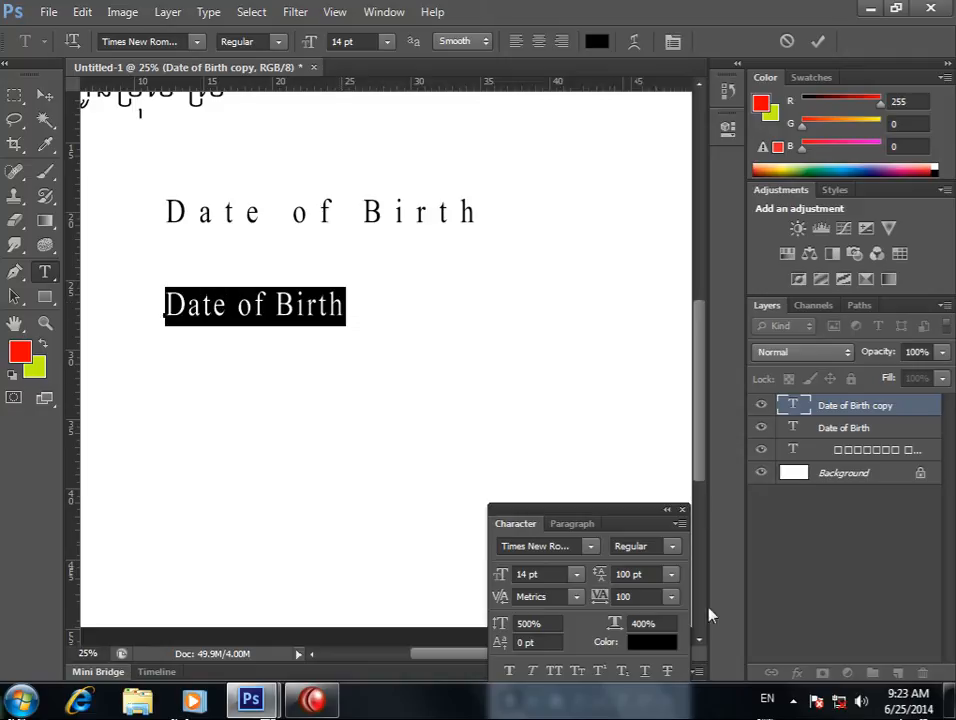
click(662, 549)
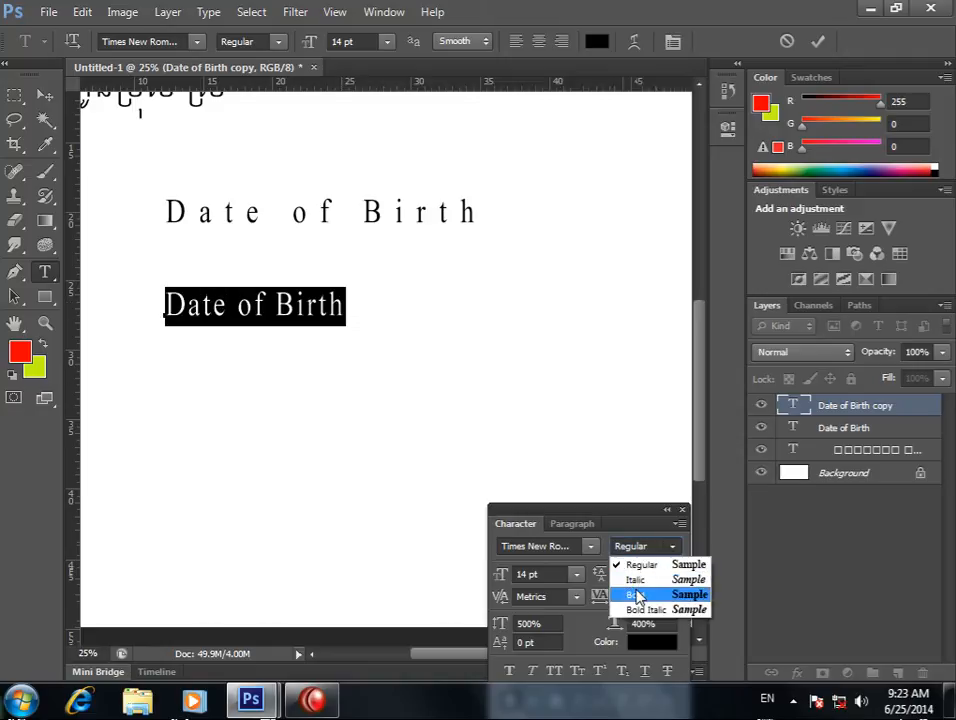
click(637, 596)
Try the Bold Italic style on the lower "Date of Birth" line and return it to Bold.
click(672, 547)
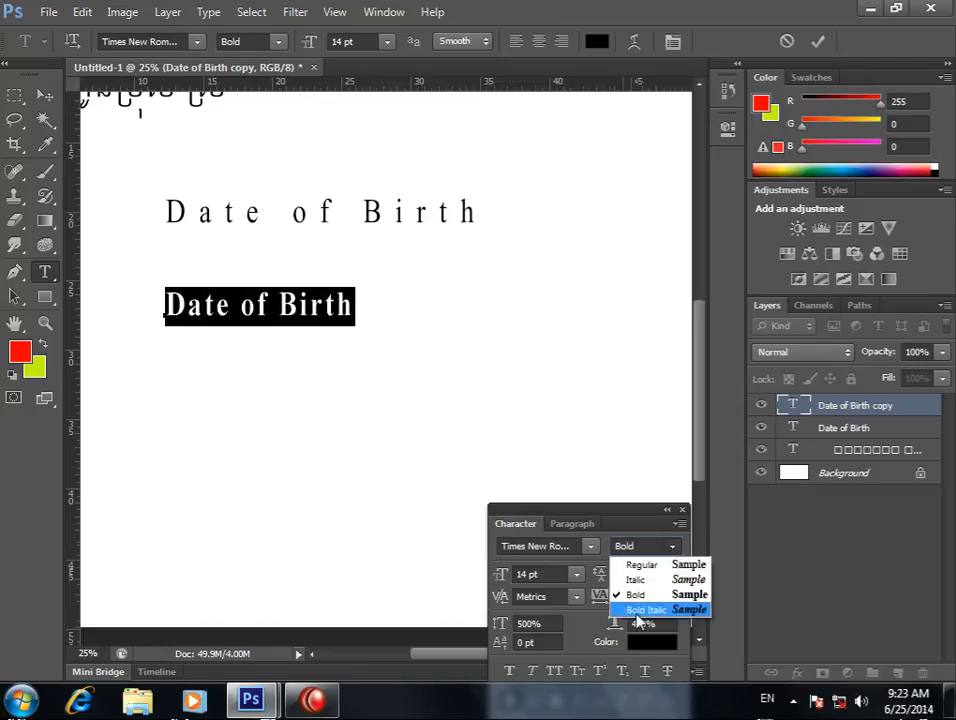
click(637, 610)
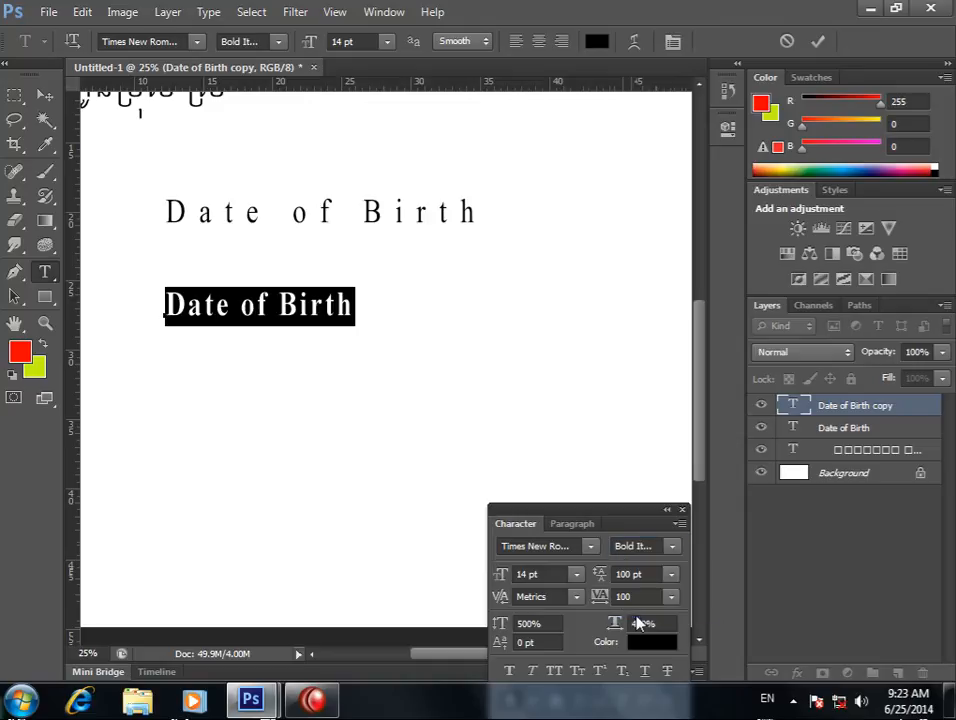
click(672, 548)
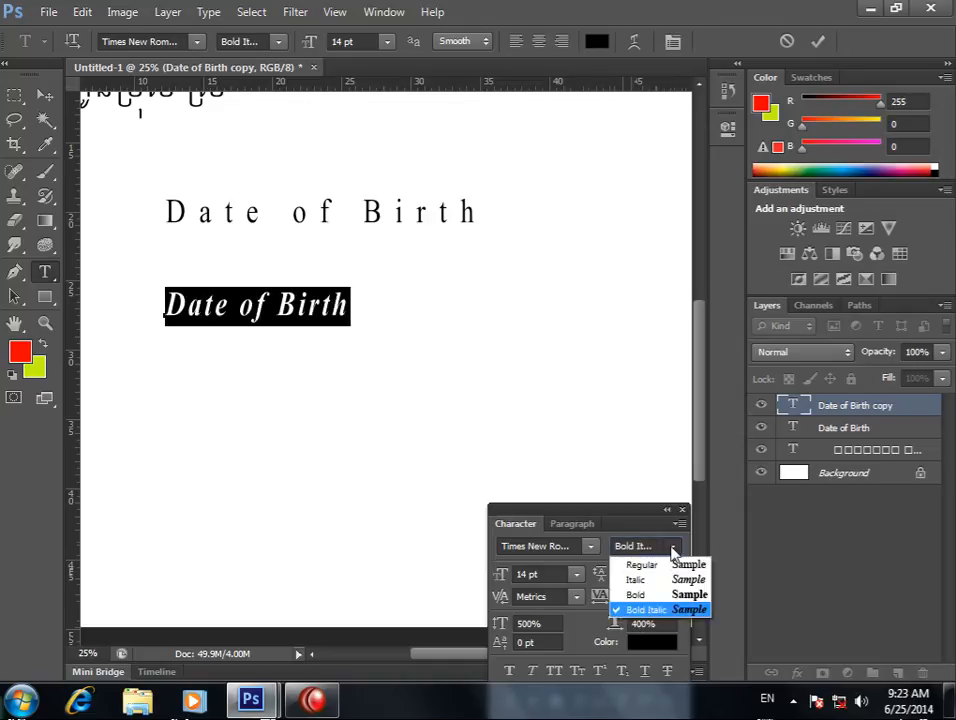
click(637, 596)
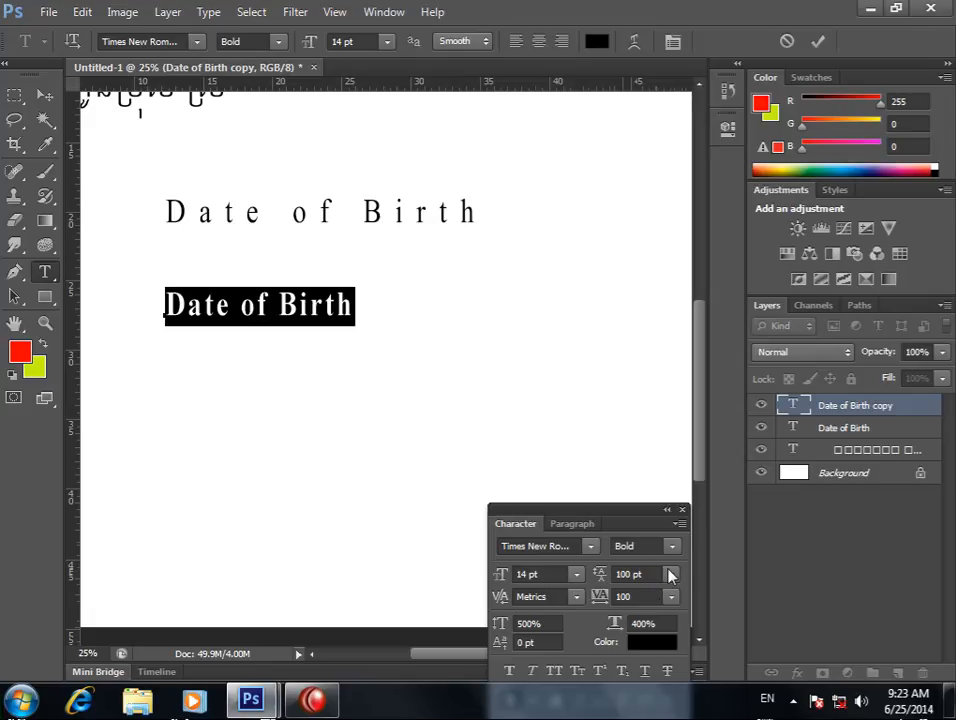
Try Faux Bold, Faux Italic and All Caps on the selected lower "Date of Birth" text, switching each off again.
click(507, 674)
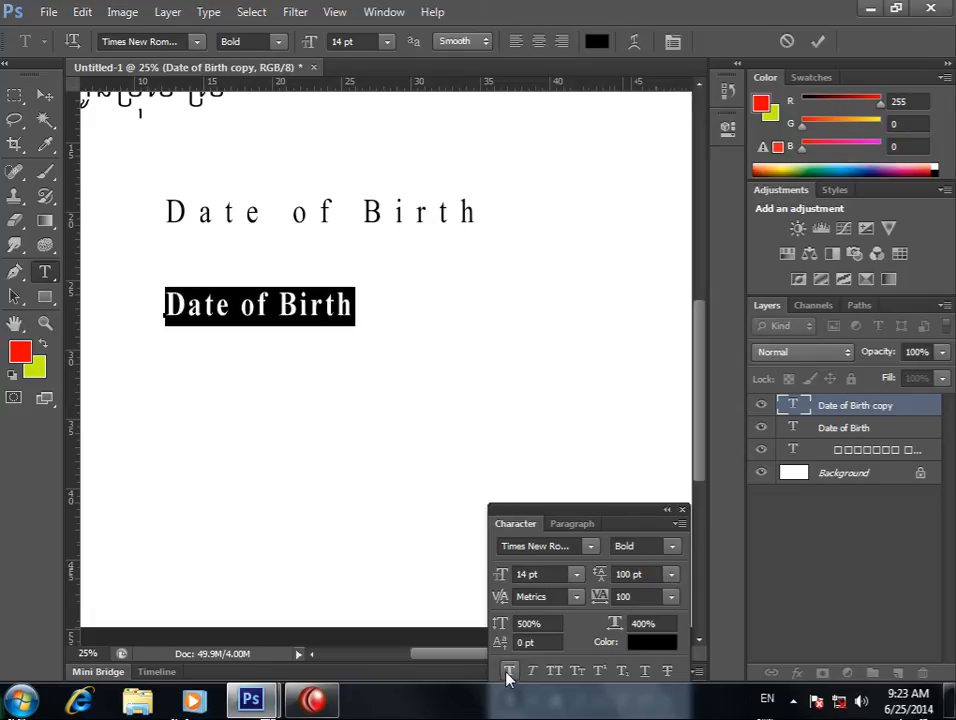
click(507, 674)
click(538, 676)
click(538, 676)
click(555, 671)
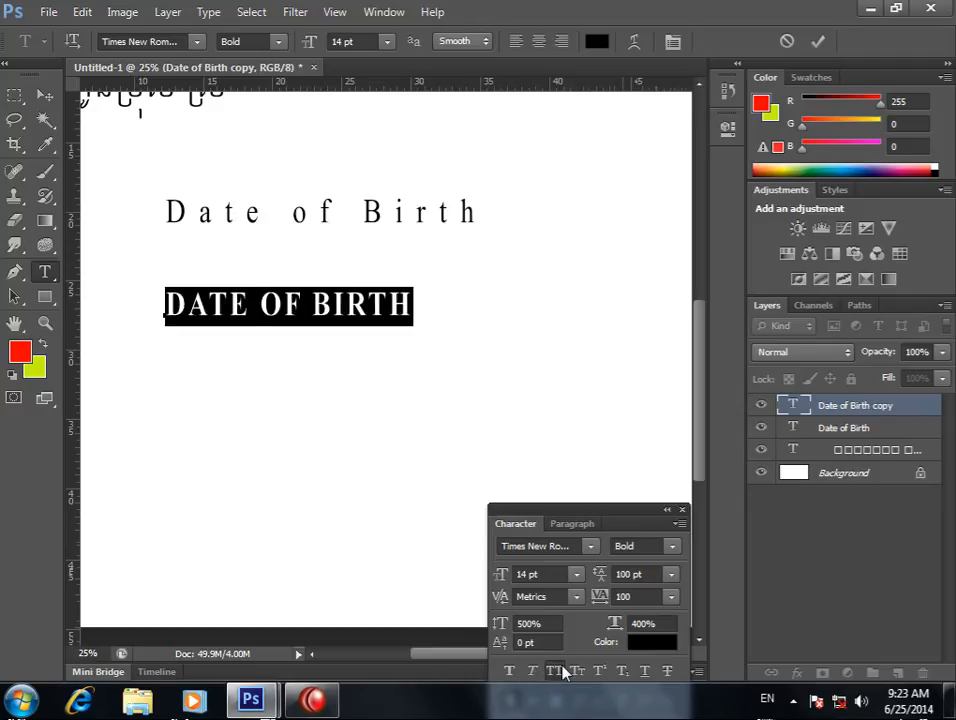
click(555, 671)
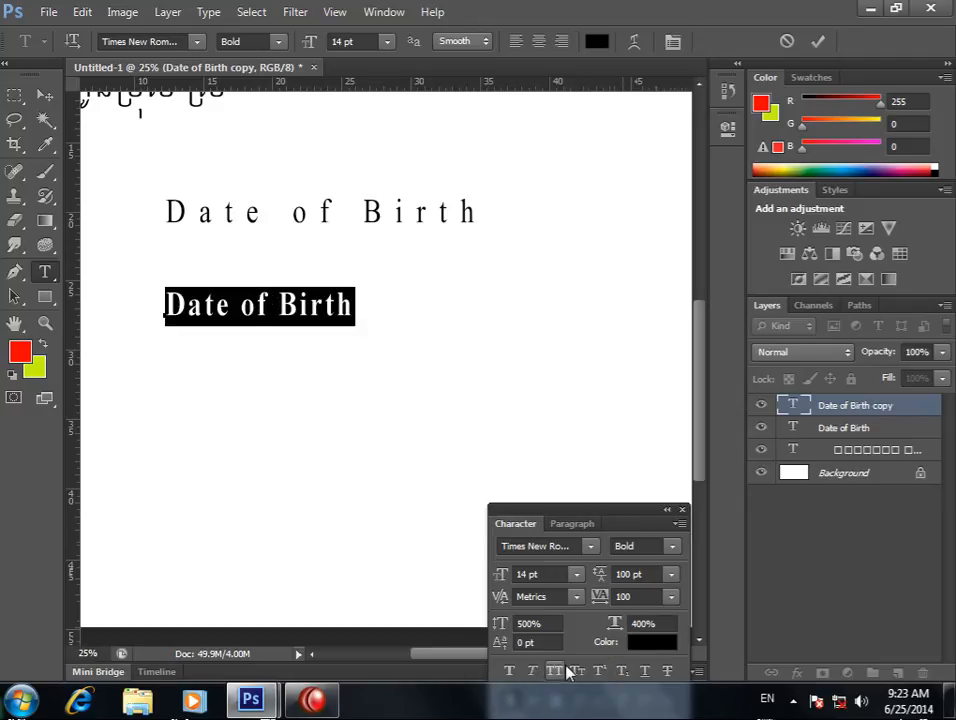
Apply Small Caps to the lower "Date of Birth" line and place a duplicate of it directly below.
click(577, 671)
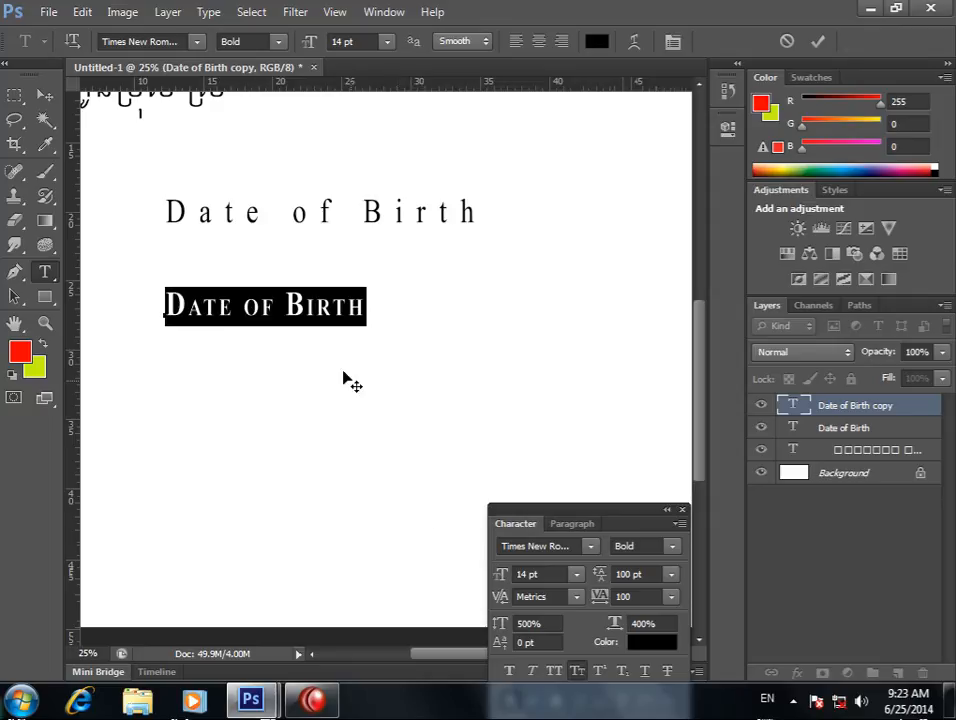
click(176, 311)
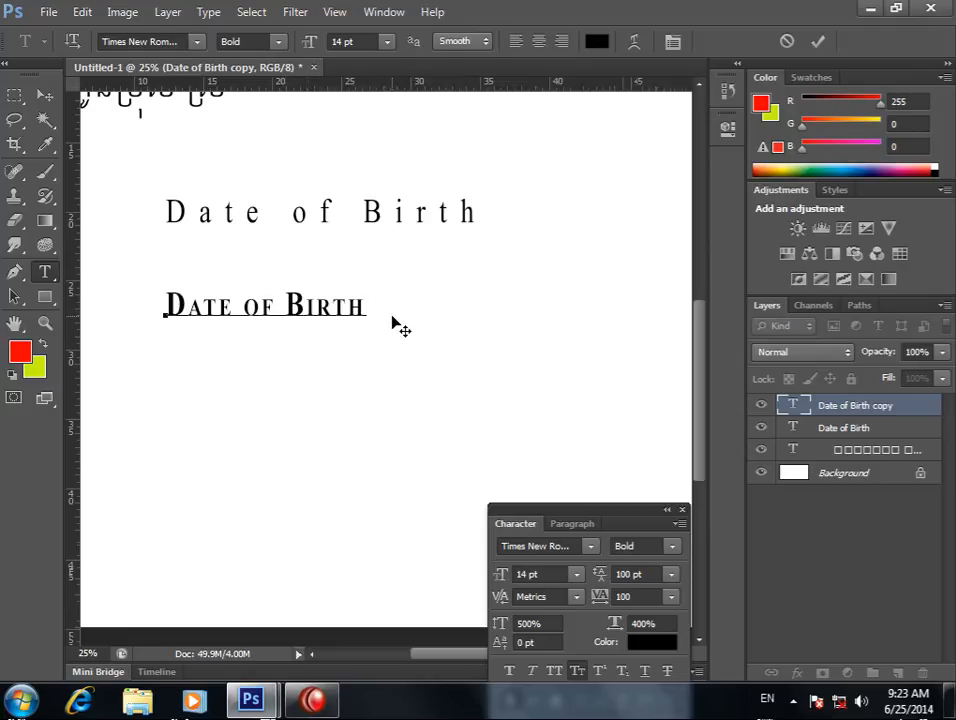
drag(367, 305, 87, 284)
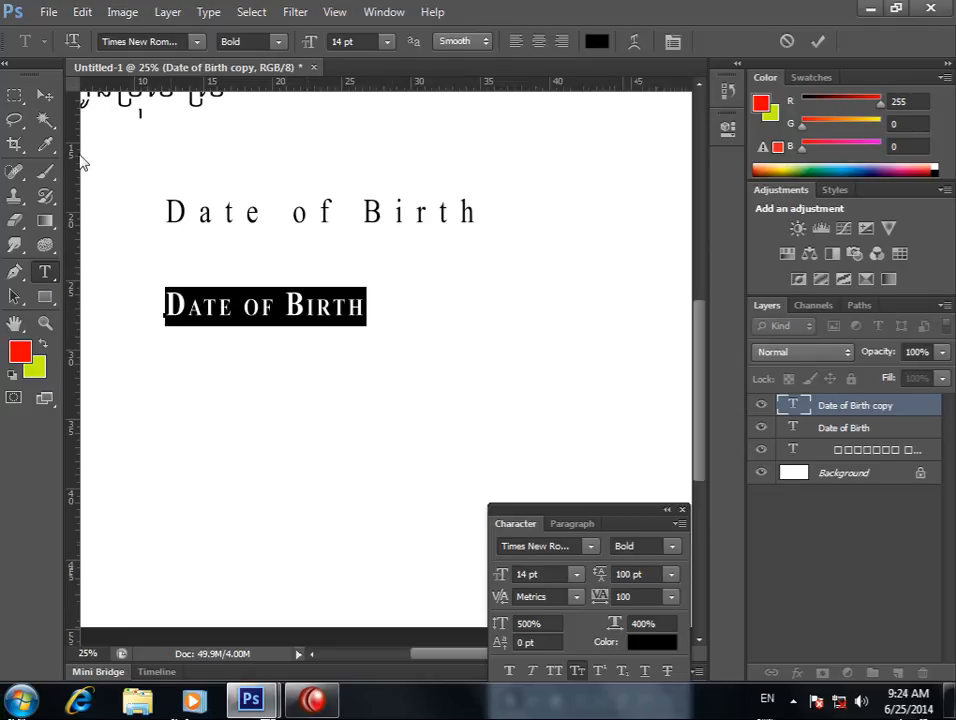
click(46, 94)
drag(267, 306, 264, 359)
Turn off Small Caps on the duplicated "Date of Birth" line and replace its text with "H2O".
click(45, 271)
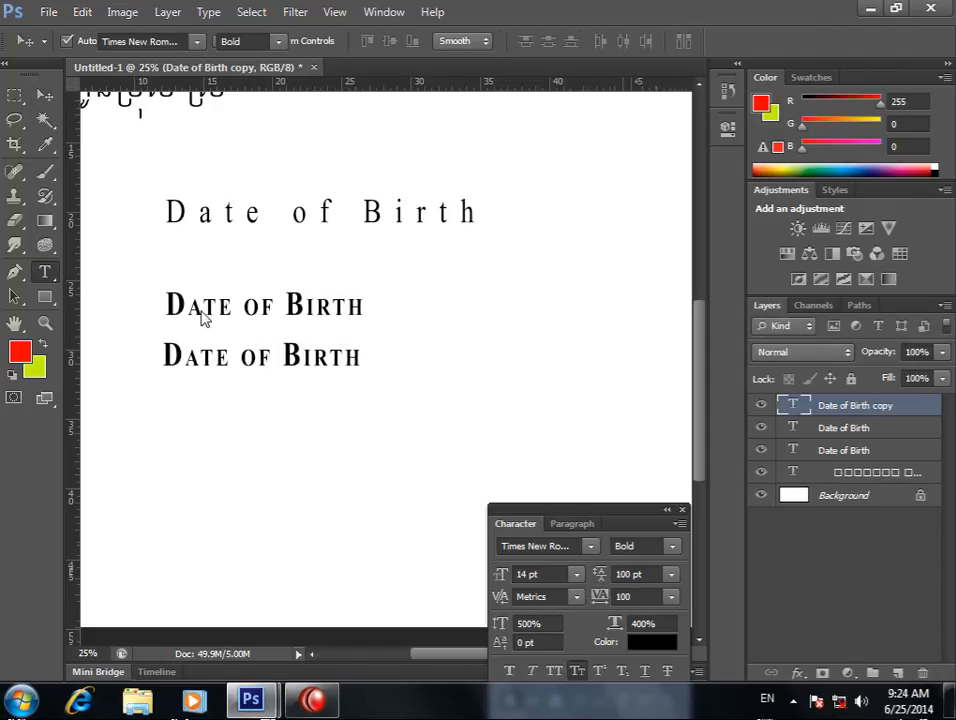
click(317, 361)
drag(366, 358, 156, 342)
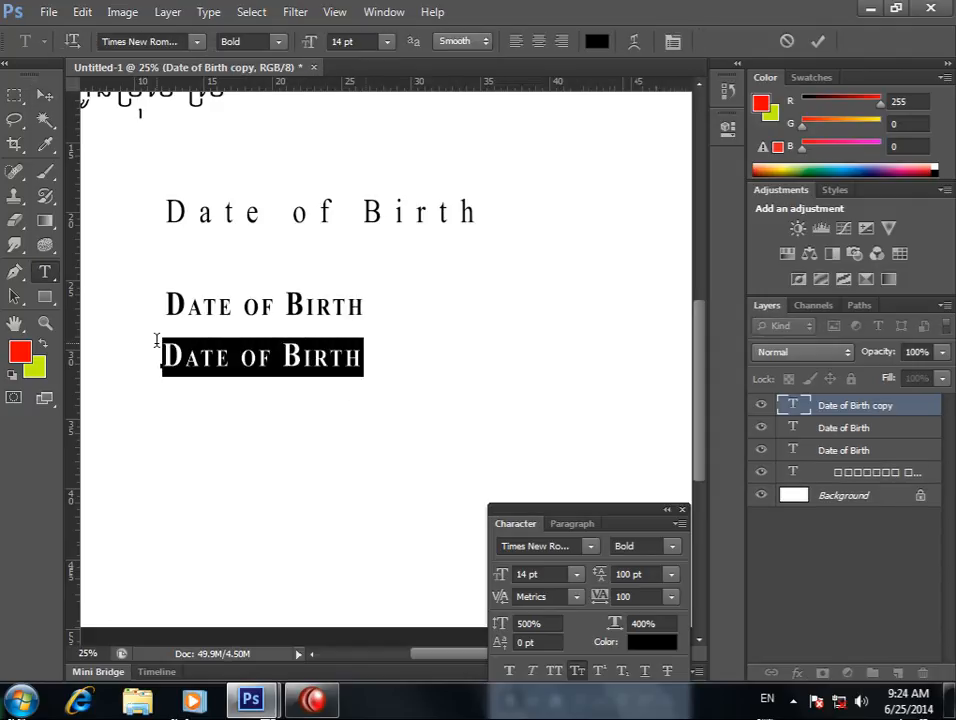
click(576, 671)
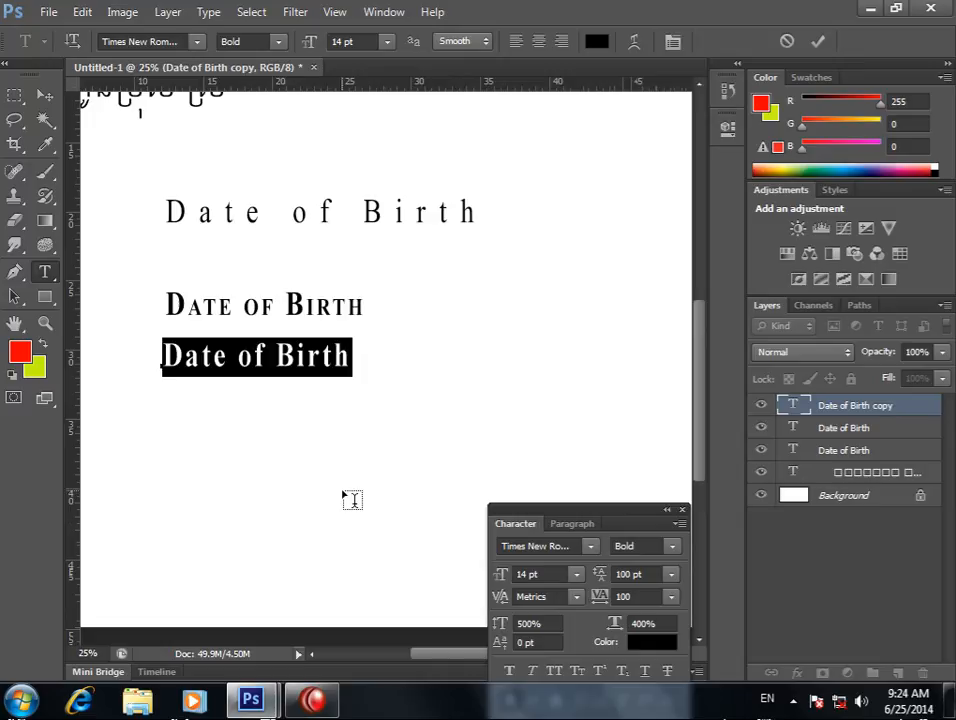
text(H)
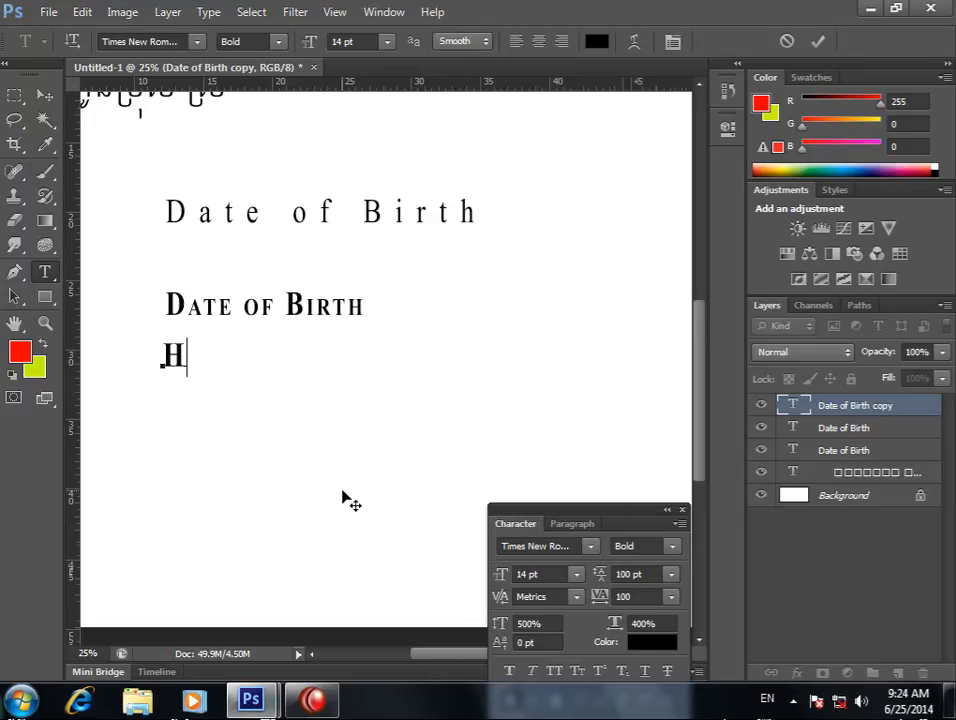
text(2O)
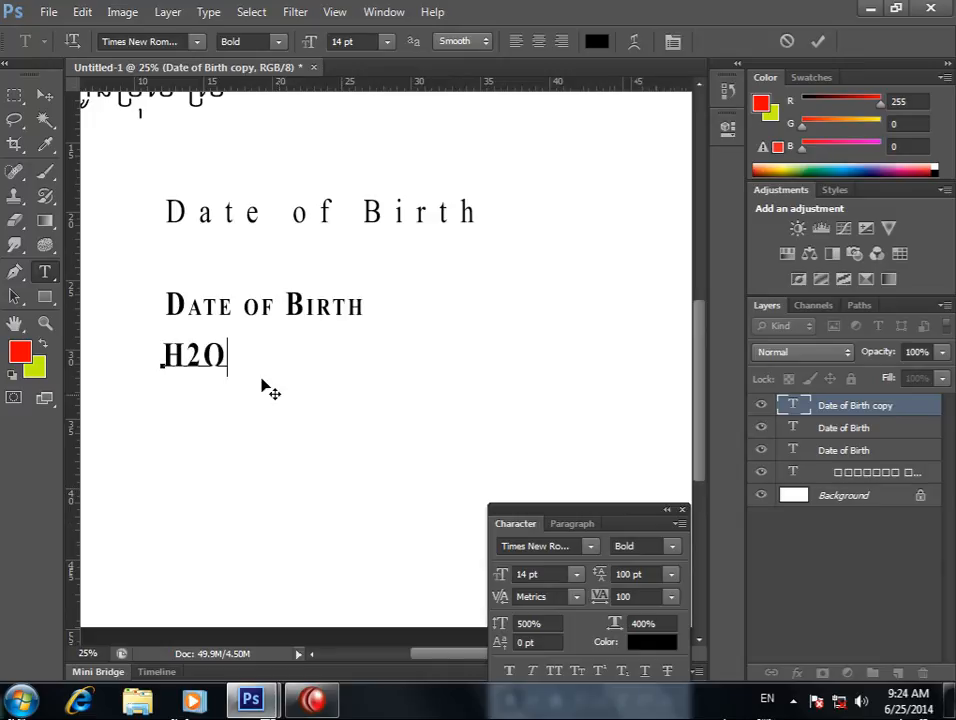
Select the 2 in "H2O", try Superscript on it, and format it as Subscript instead.
drag(187, 356, 199, 362)
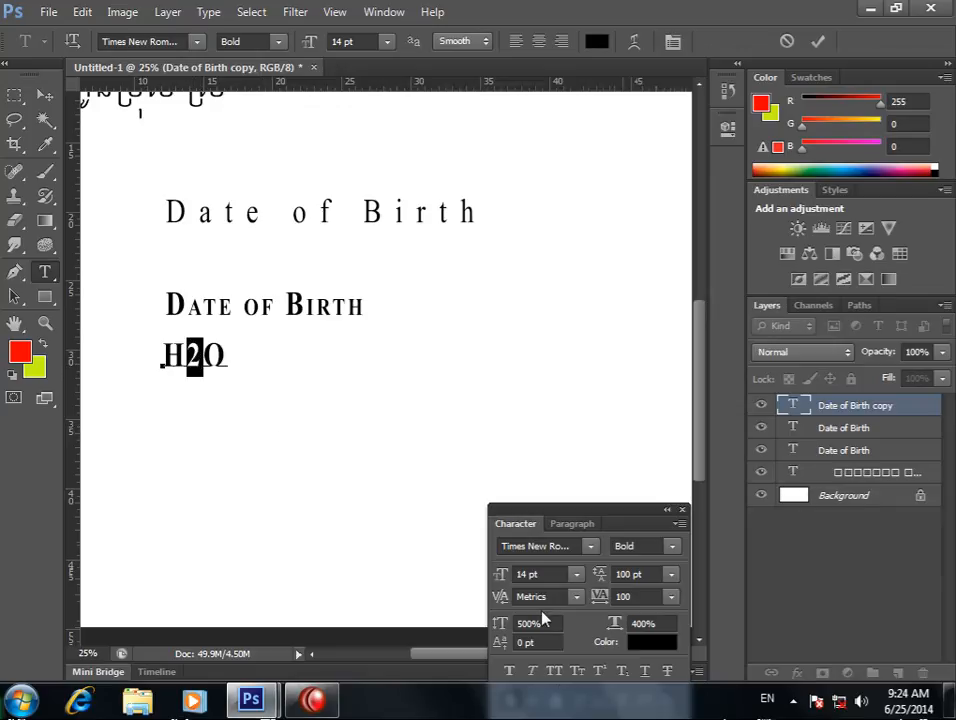
click(597, 672)
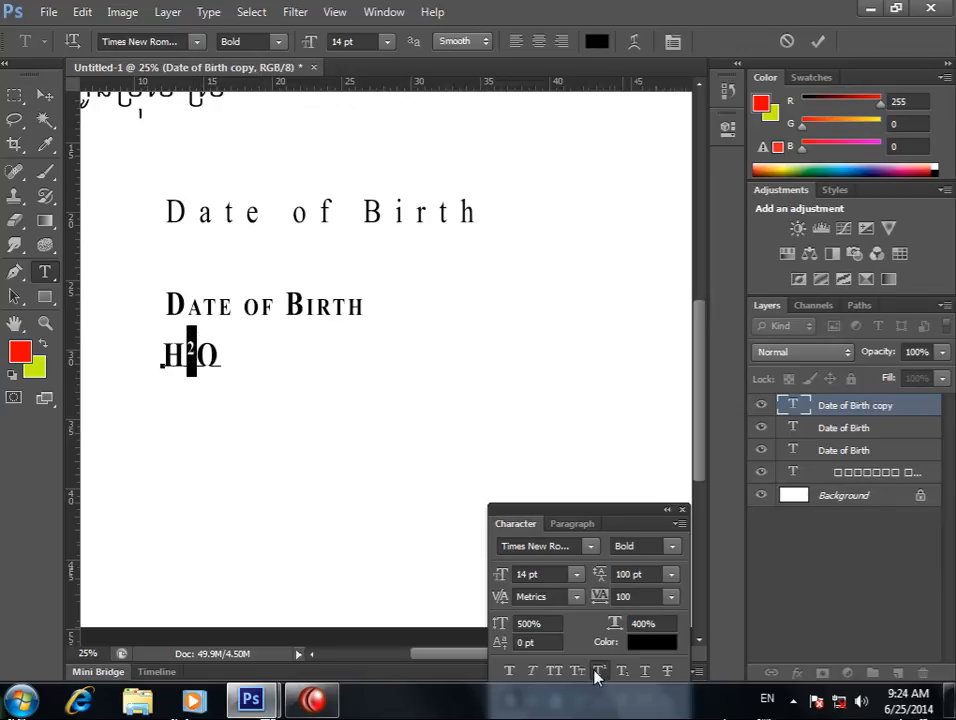
click(597, 672)
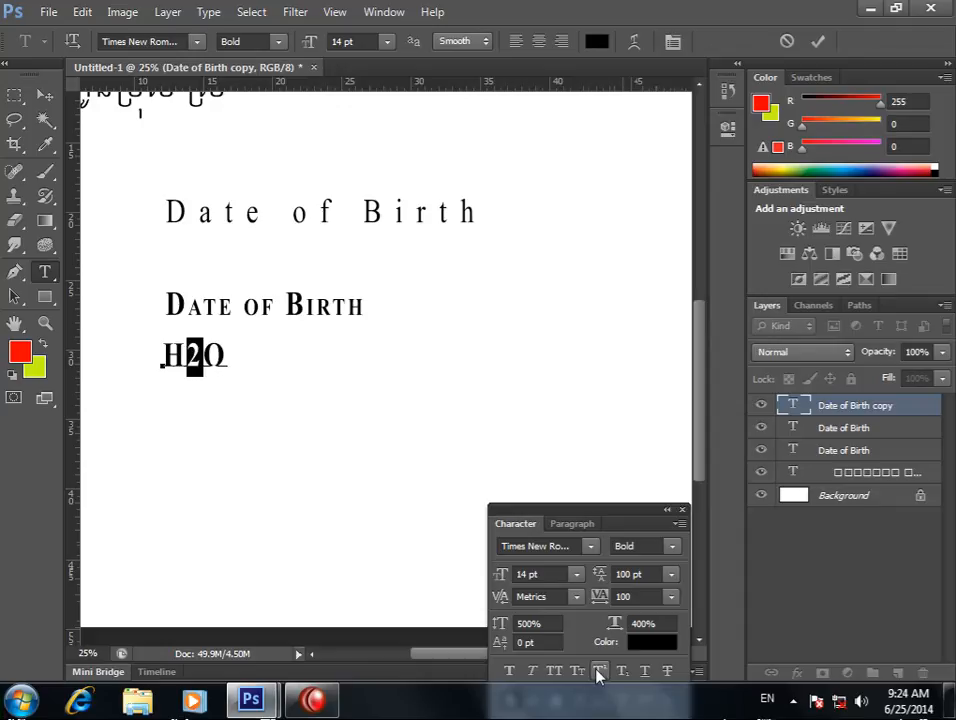
click(621, 672)
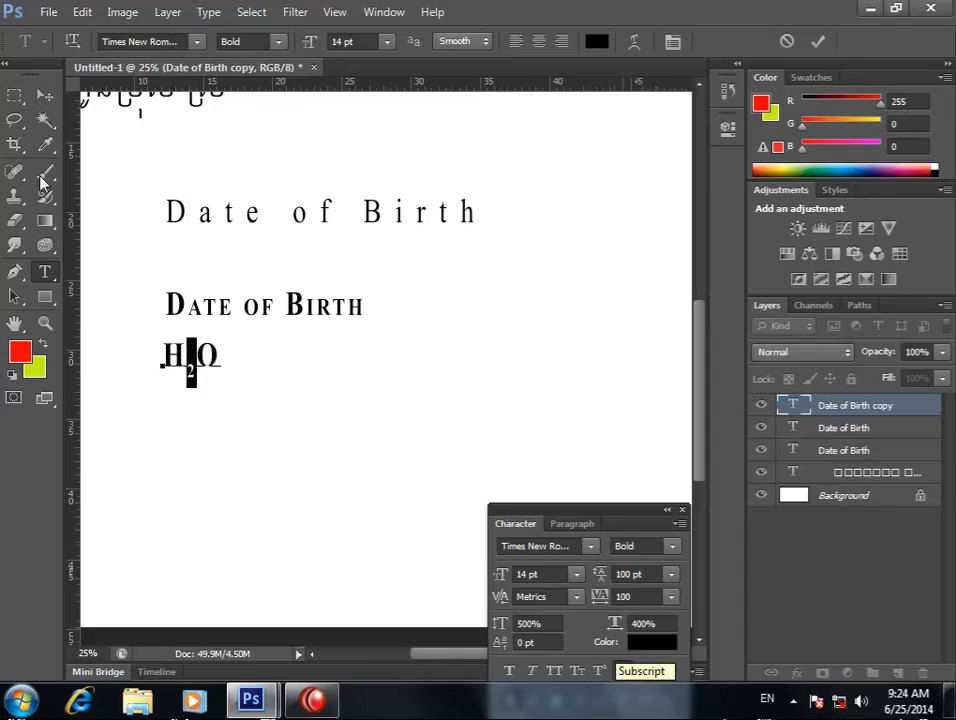
Select the whole text of the upper, widely spaced "Date of Birth" line and underline it.
click(45, 95)
click(228, 229)
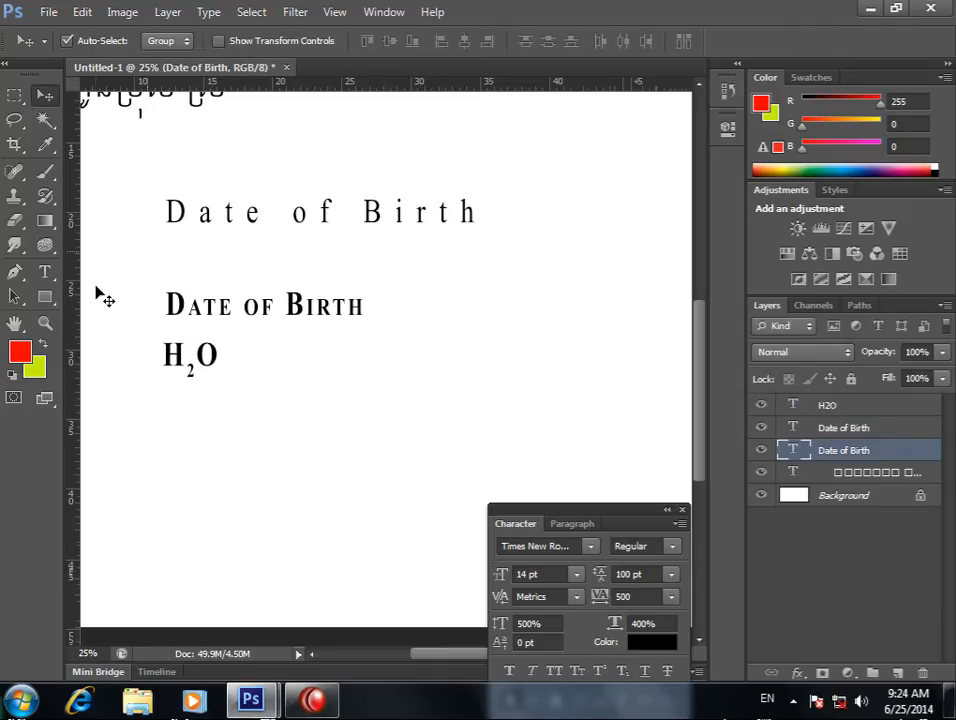
click(45, 272)
click(299, 216)
drag(486, 214, 70, 216)
key(Delete)
drag(391, 670, 466, 657)
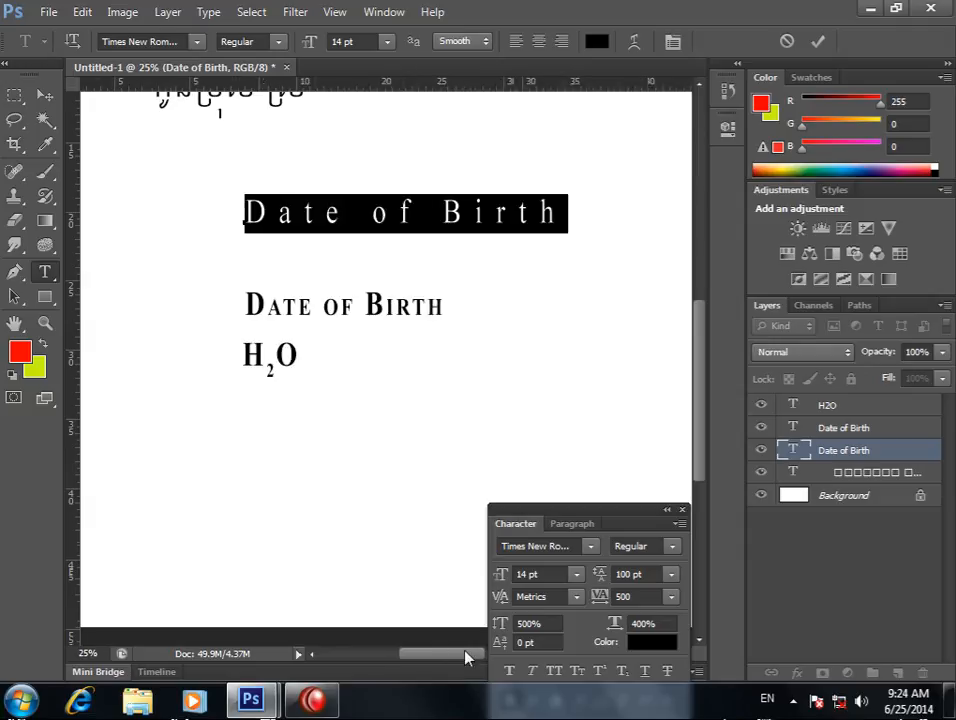
click(644, 672)
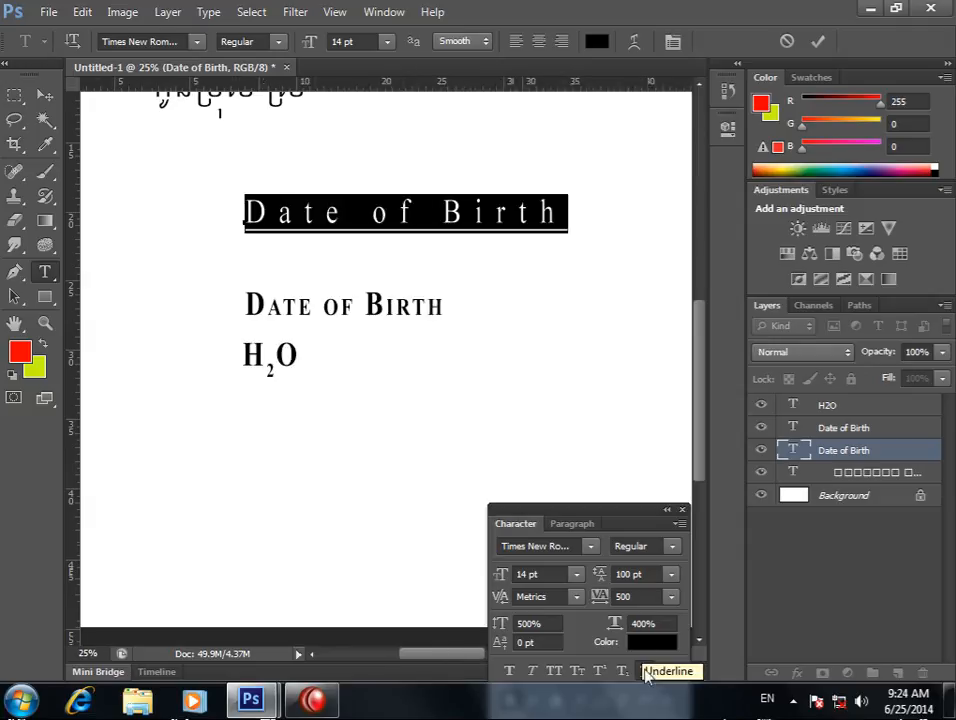
click(565, 220)
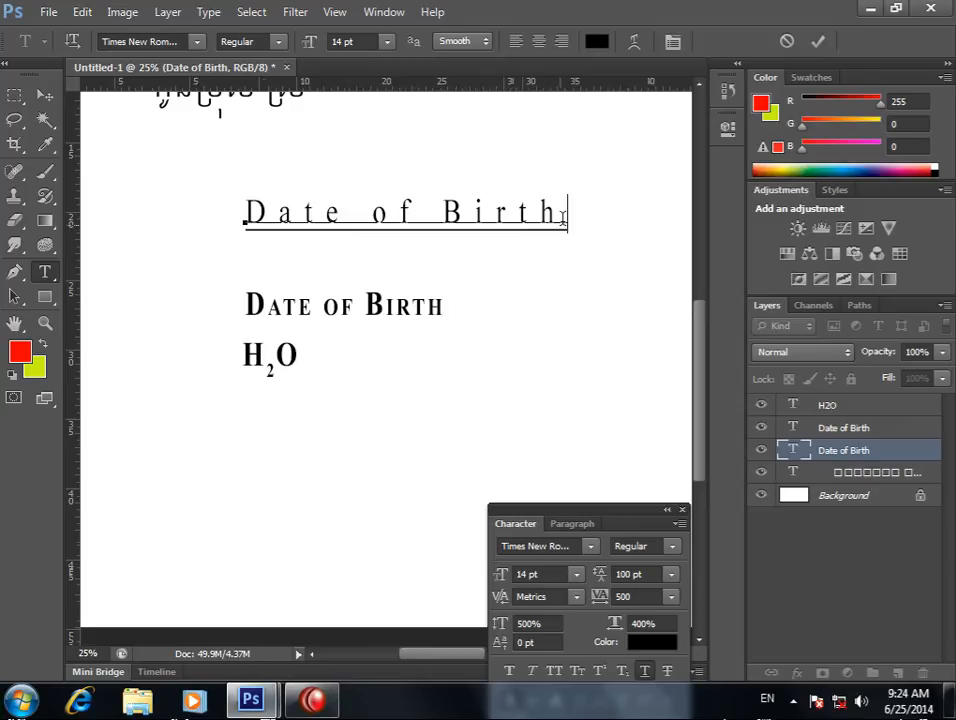
Replace the underline on the upper "Date of Birth" line with Strikethrough and finish editing the text.
drag(571, 218, 213, 211)
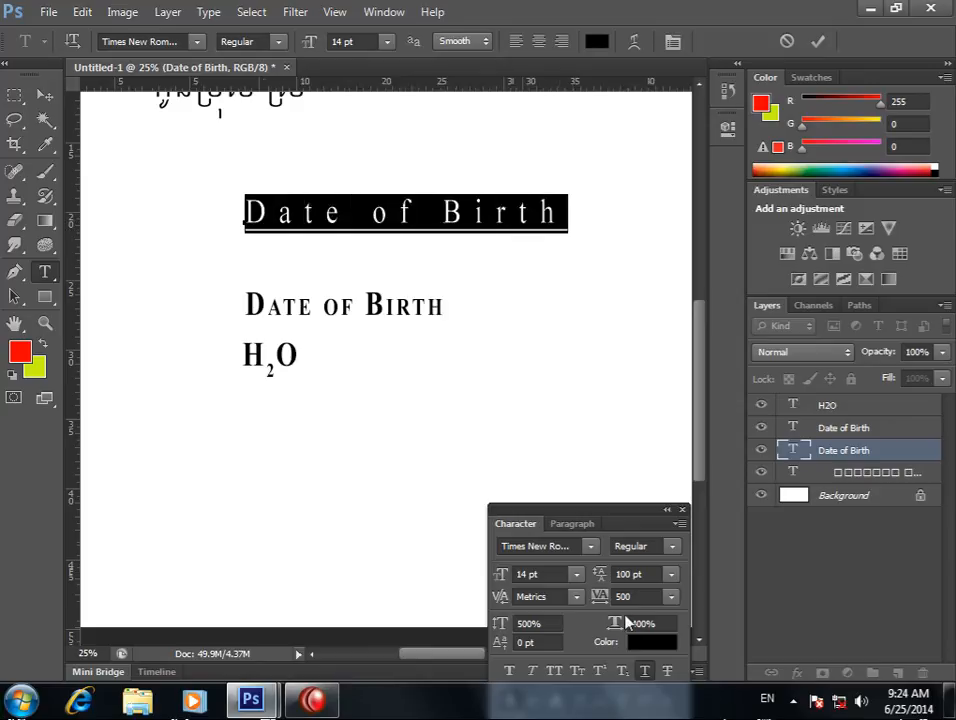
click(644, 670)
click(667, 670)
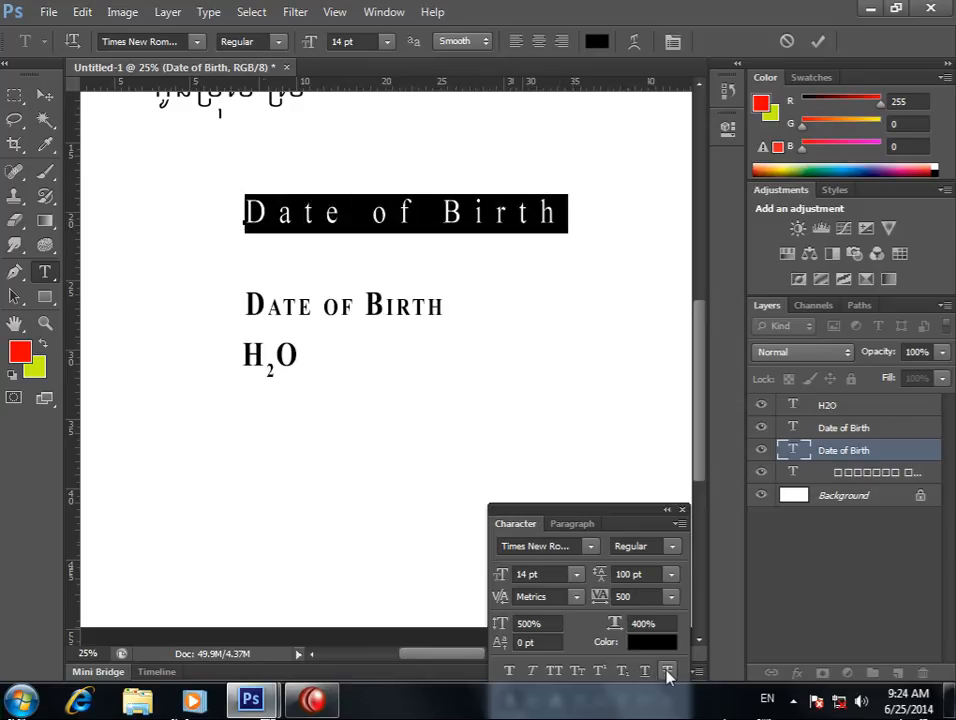
click(580, 232)
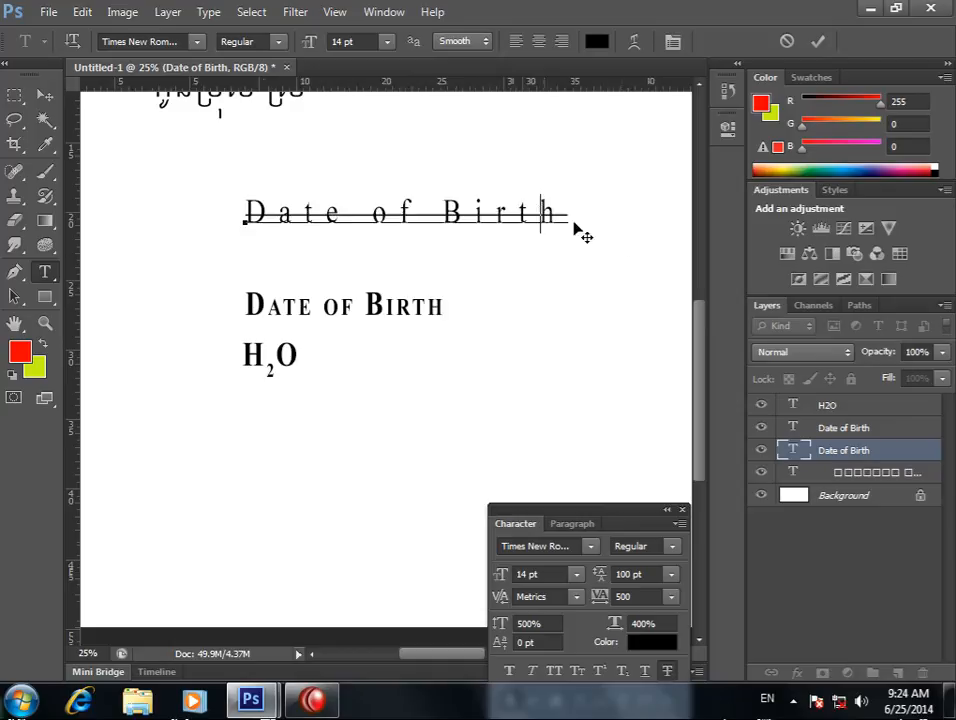
click(39, 94)
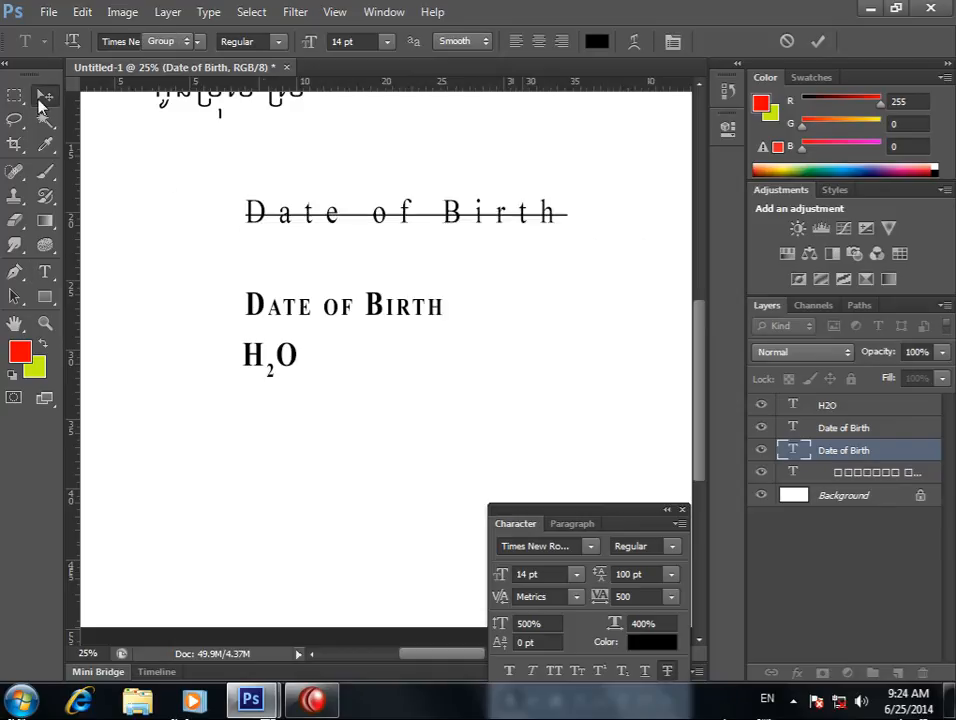
click(644, 381)
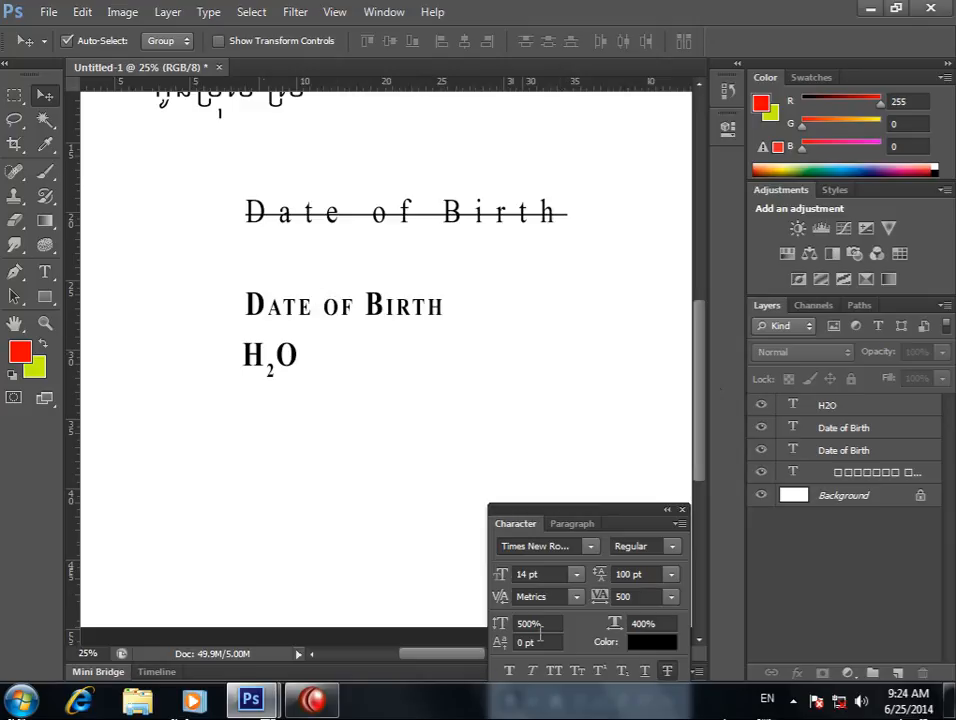
Move the "H2O" text slightly farther below the small-caps line and hide the rulers.
click(351, 313)
drag(309, 356, 322, 384)
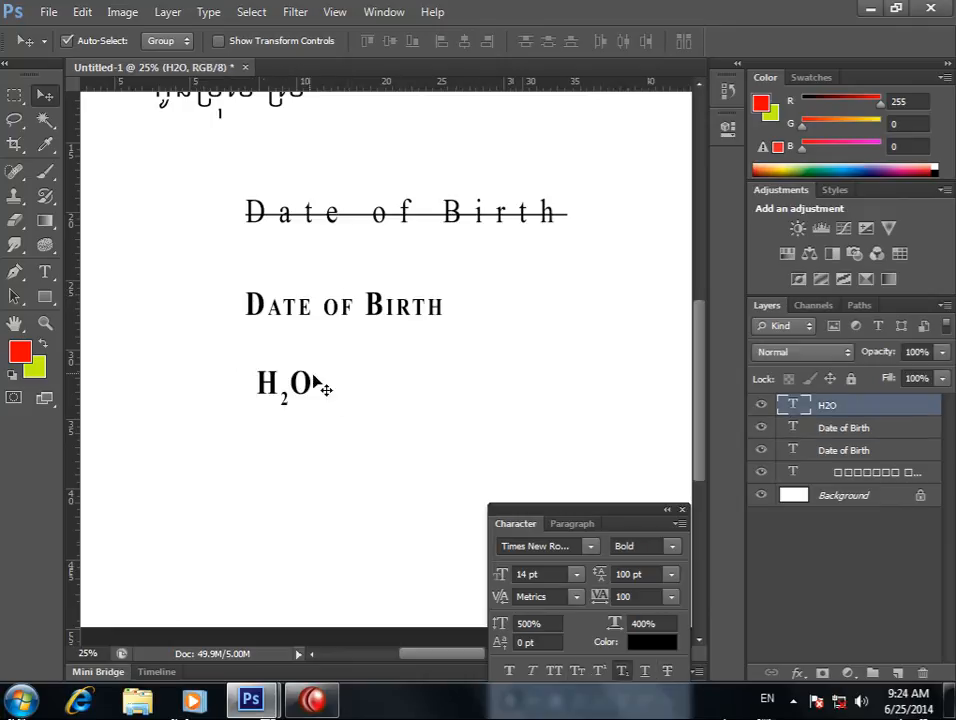
key(t)
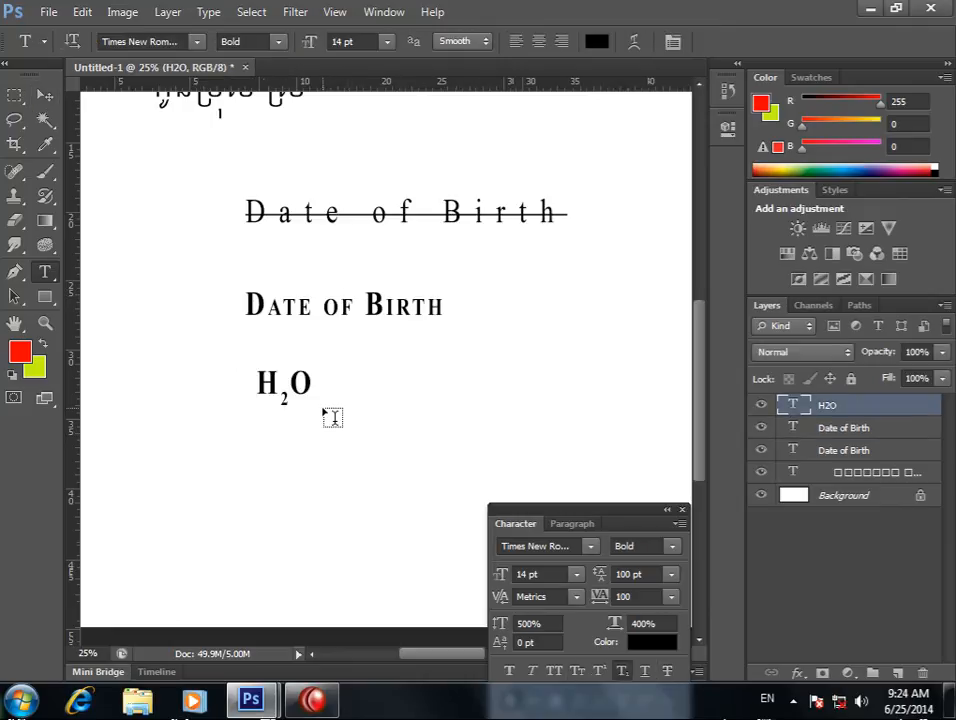
key(v)
key(ctrl+r)
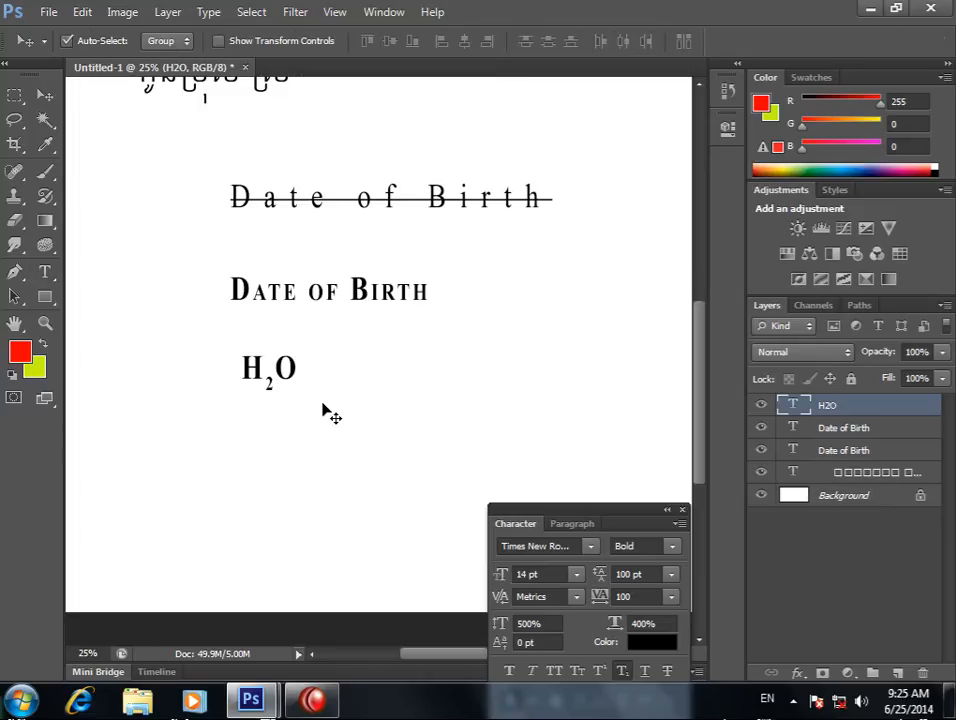
Enlarge the "H2O" text proportionally to about 311% with Free Transform.
key(ctrl+t)
drag(303, 402, 421, 487)
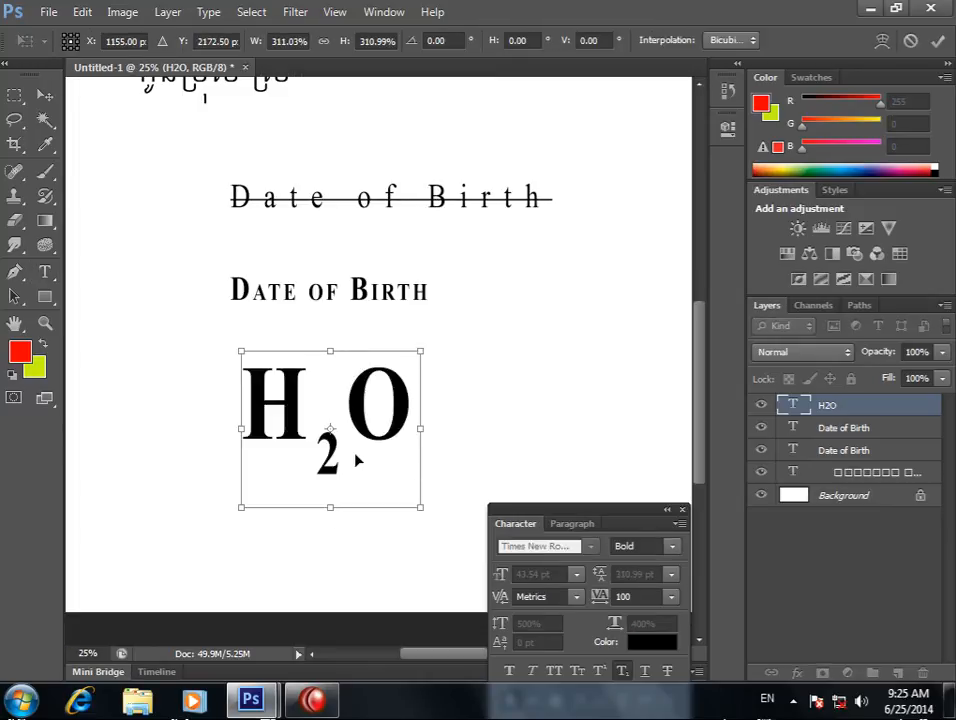
key(Return)
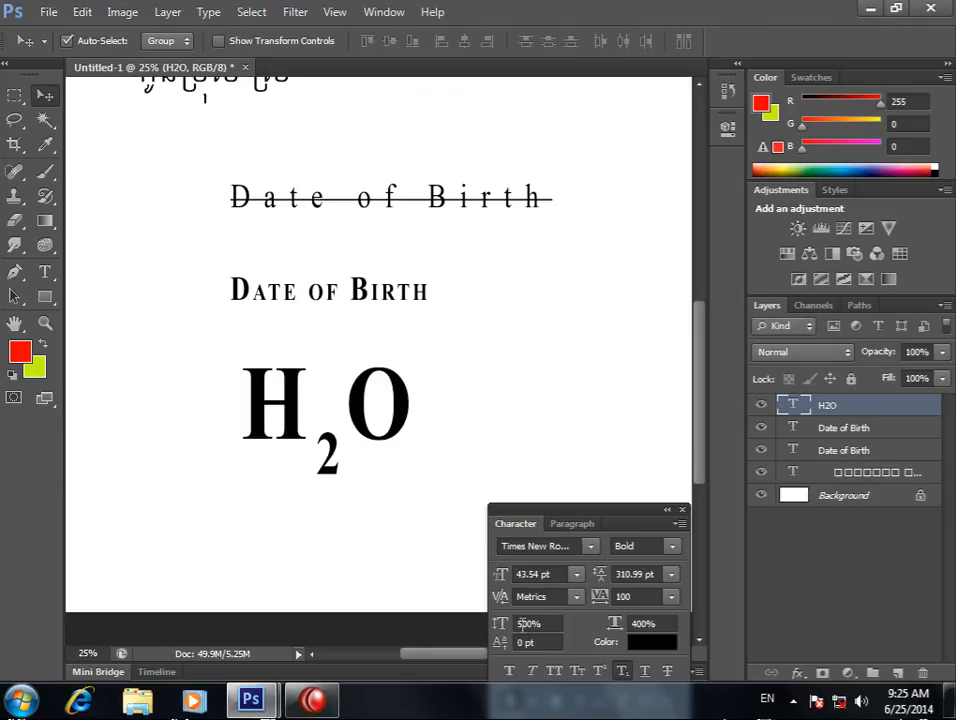
Set the vertical scale of the "H2O" text to 800%.
click(548, 622)
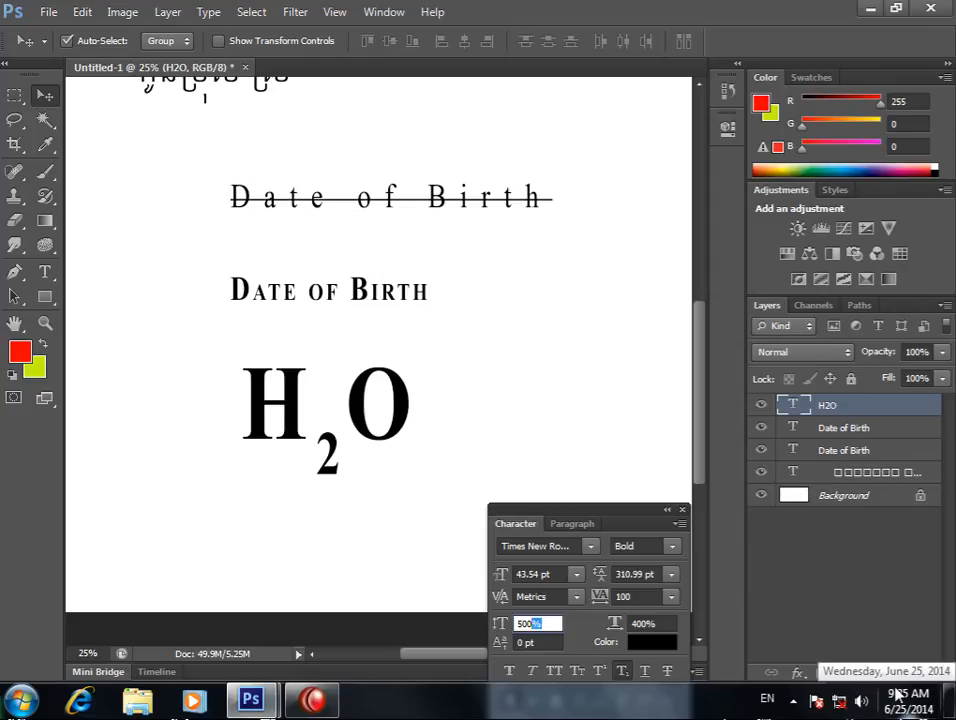
text(50080)
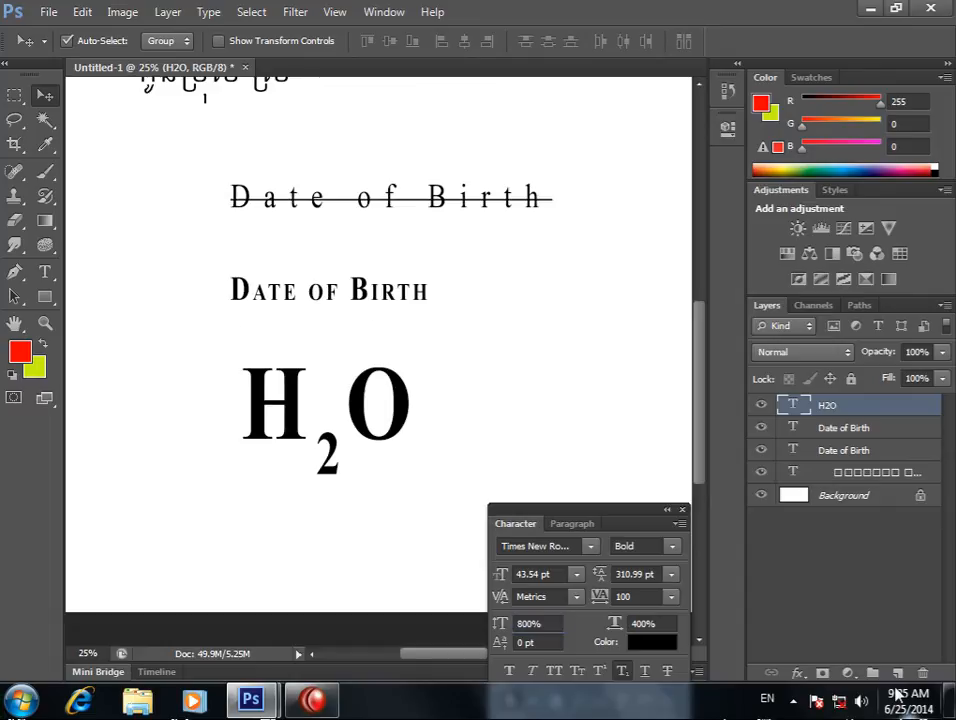
key(Return)
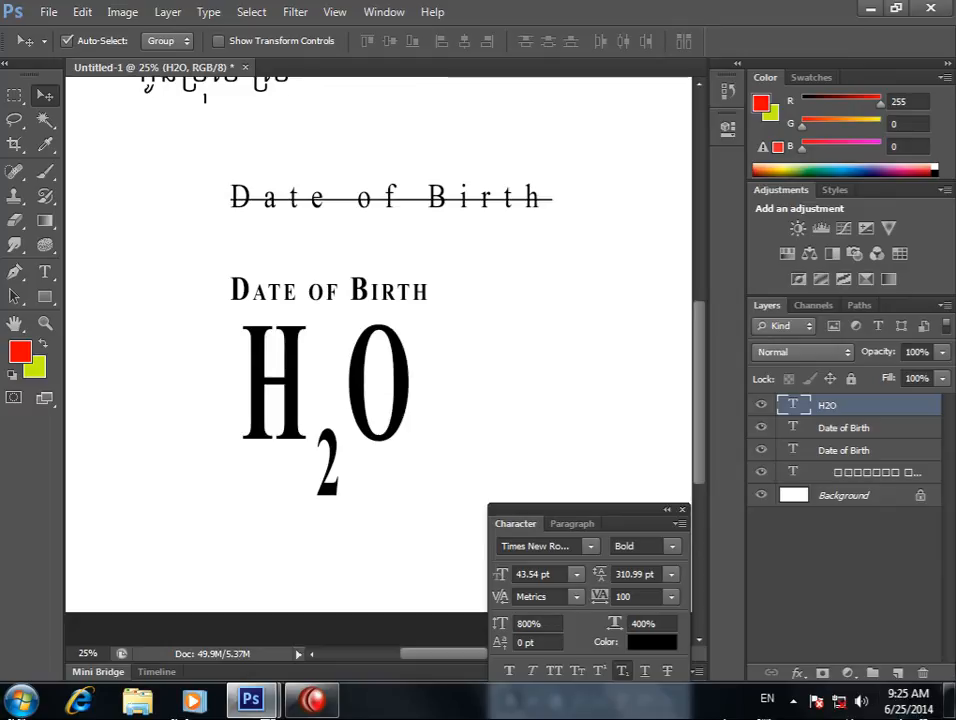
Reduce the height of the "H2O" text from its upper edge to about 75% with Free Transform.
key(ctrl+t)
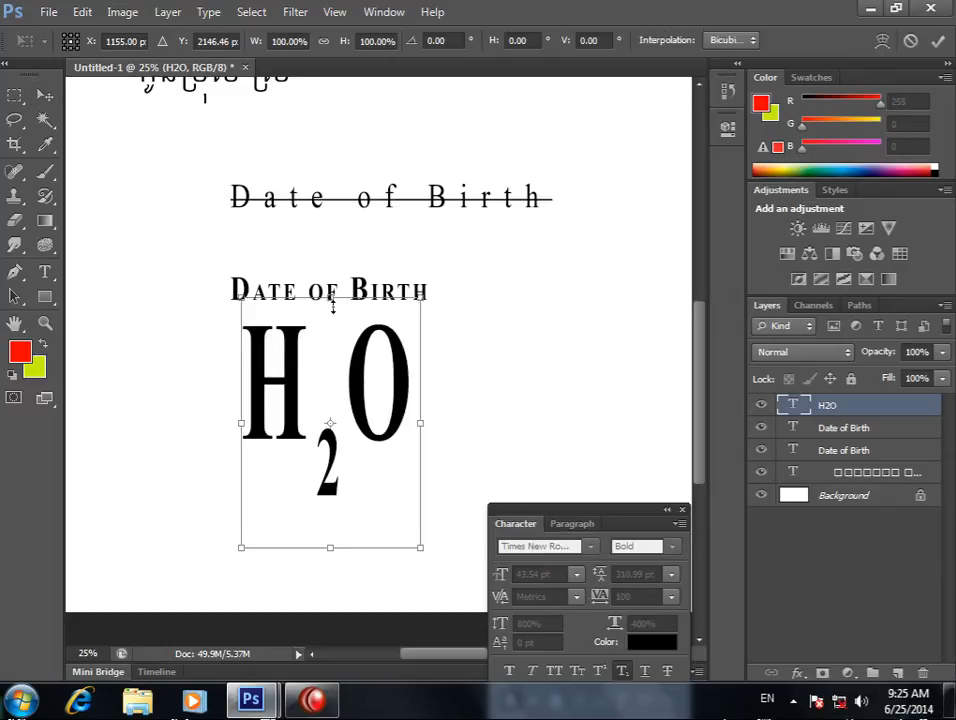
drag(330, 298, 330, 359)
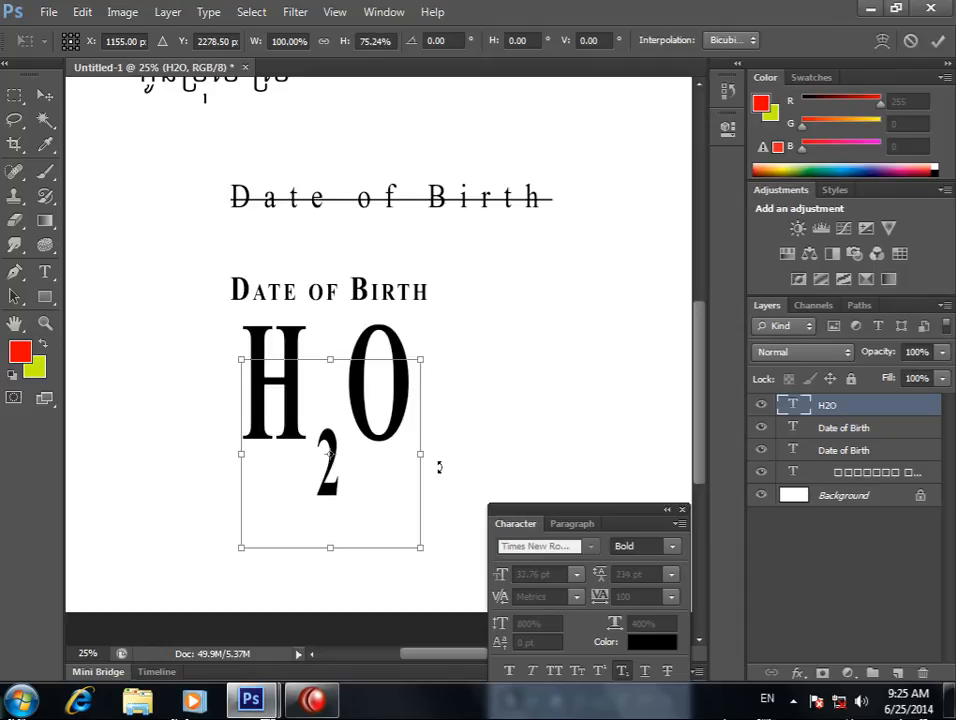
key(Return)
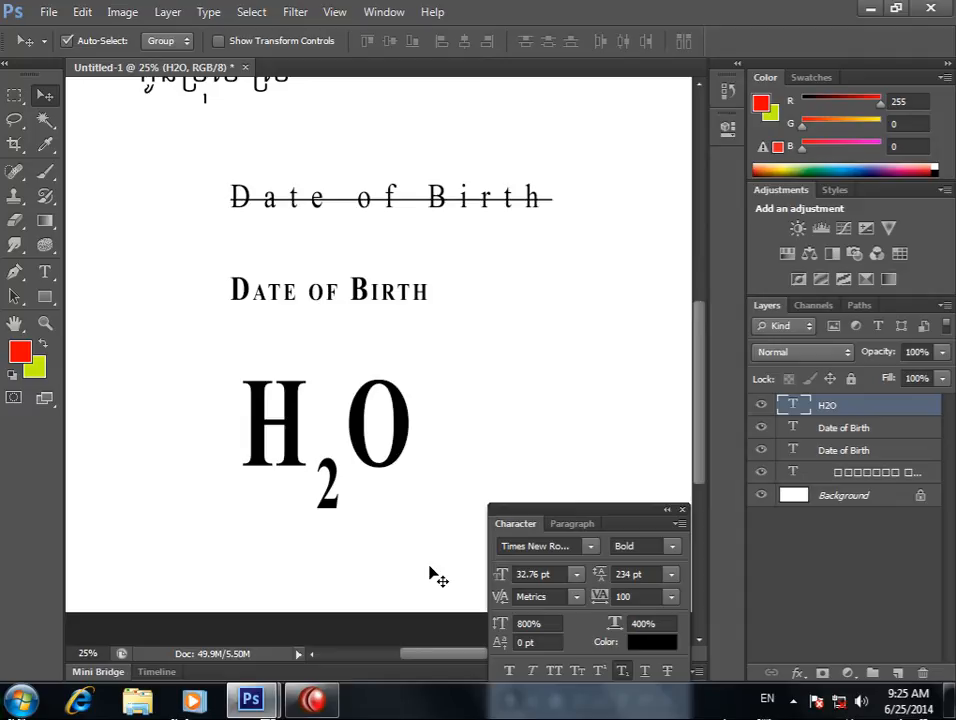
Move the Character settings higher to reveal the OpenType and language options, and open Paragraph Styles.
drag(617, 510, 608, 446)
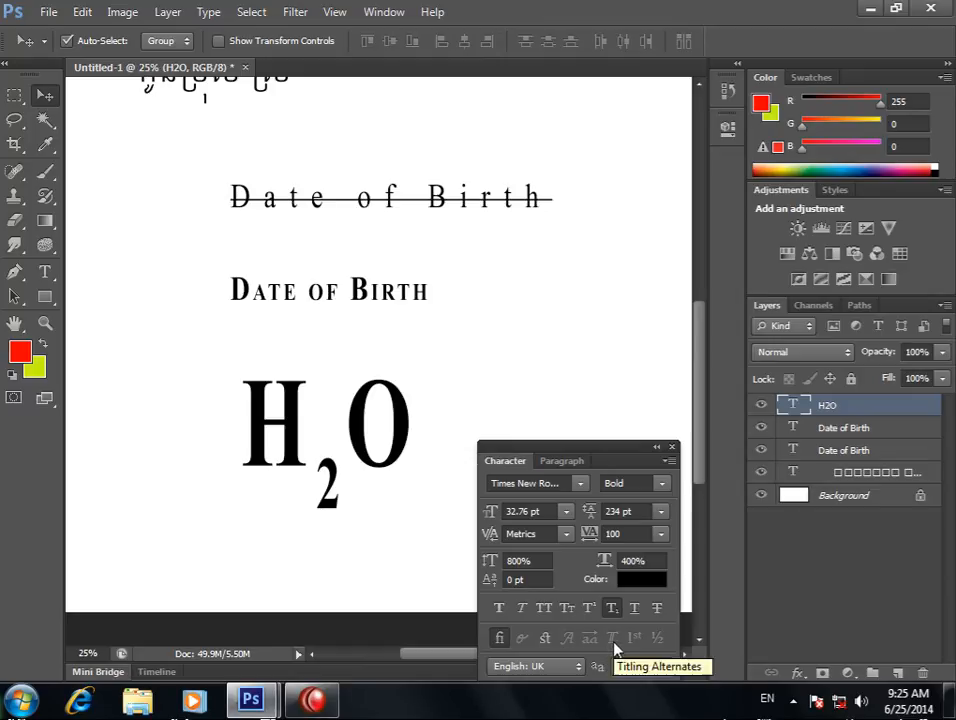
click(383, 13)
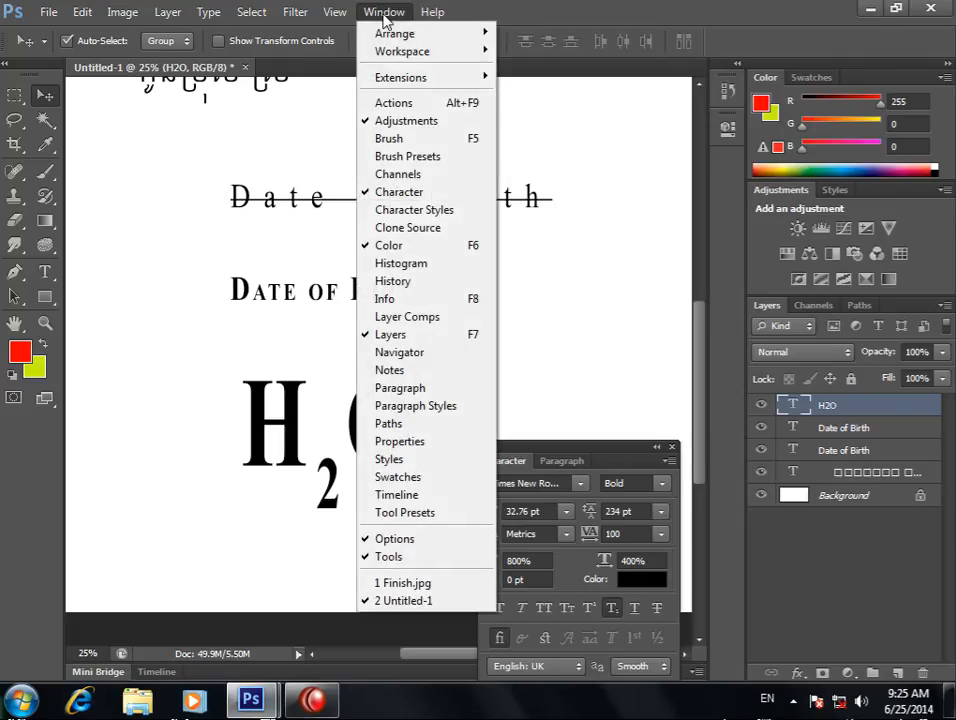
click(438, 410)
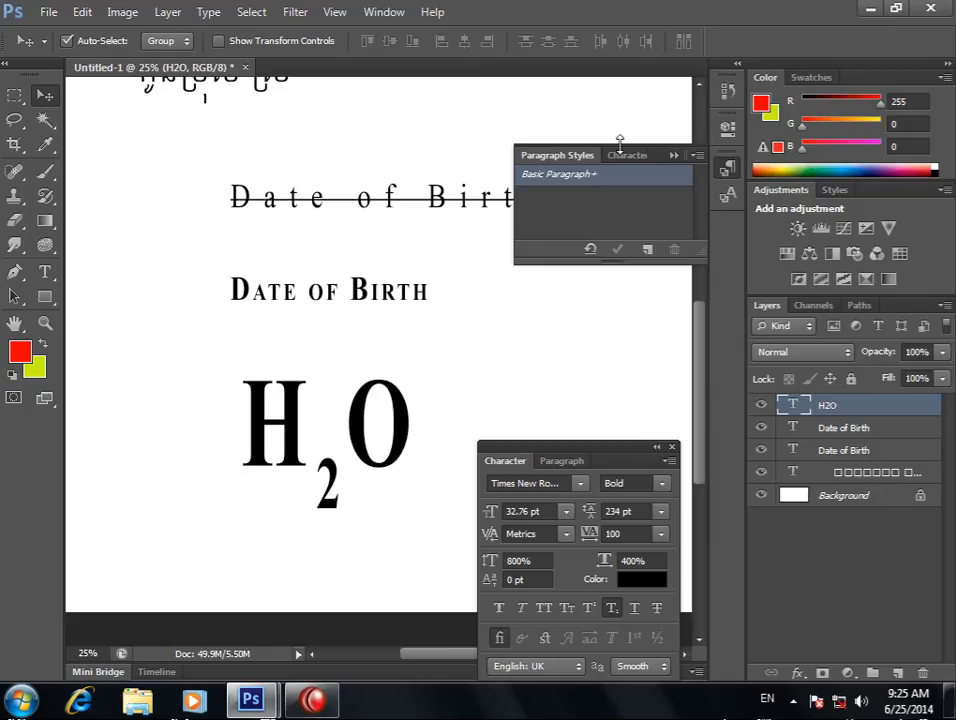
Close the Paragraph Styles settings, display the Paragraph settings, and return to the Character settings.
drag(648, 163, 595, 220)
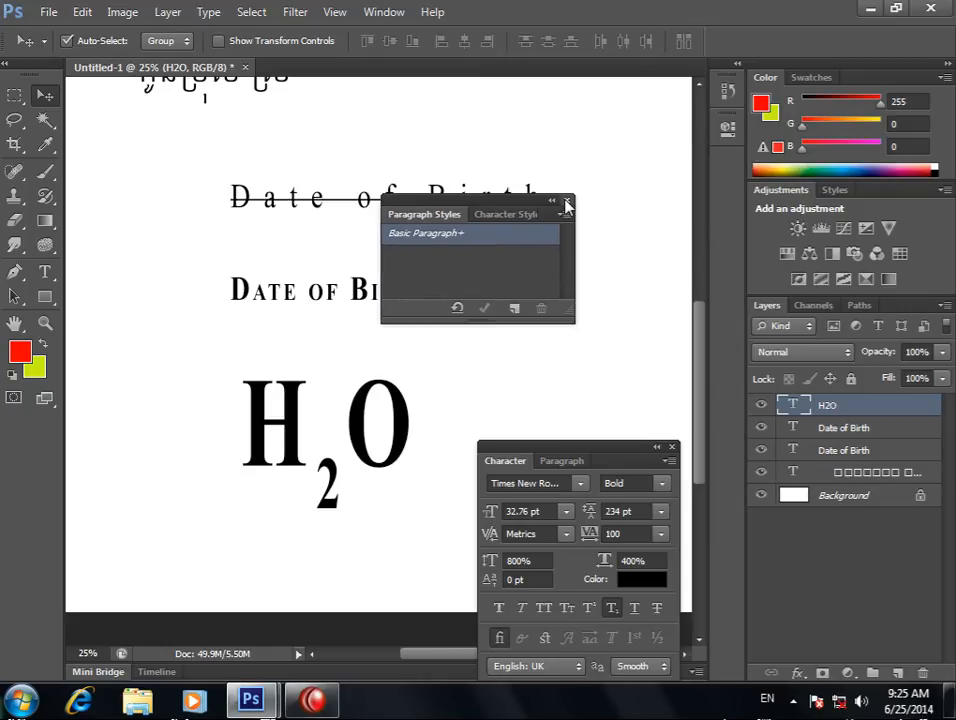
click(565, 202)
click(384, 12)
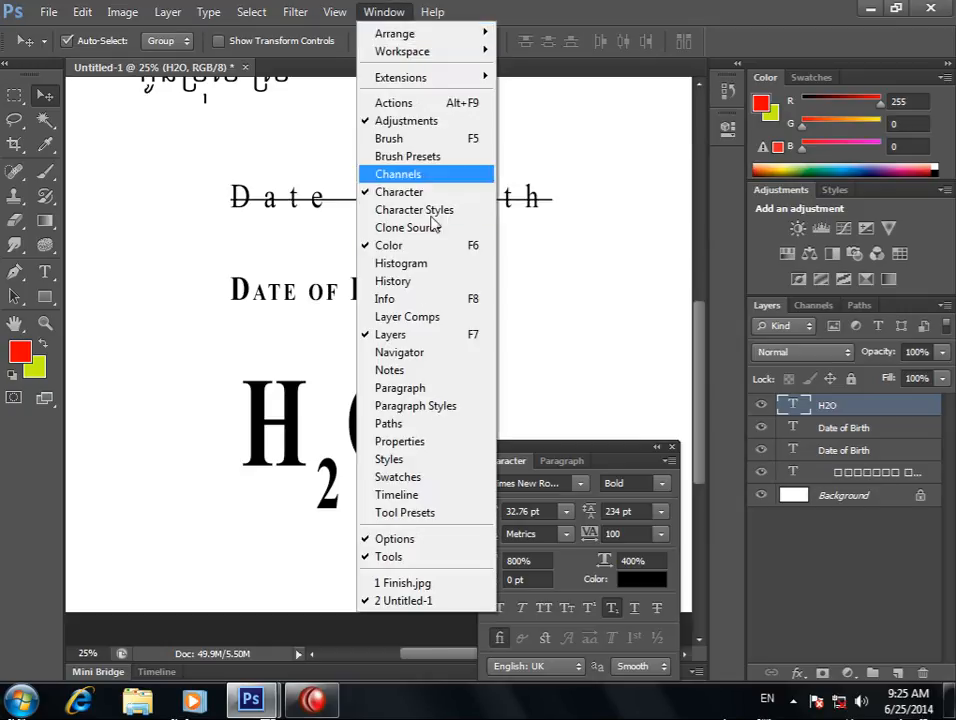
click(405, 387)
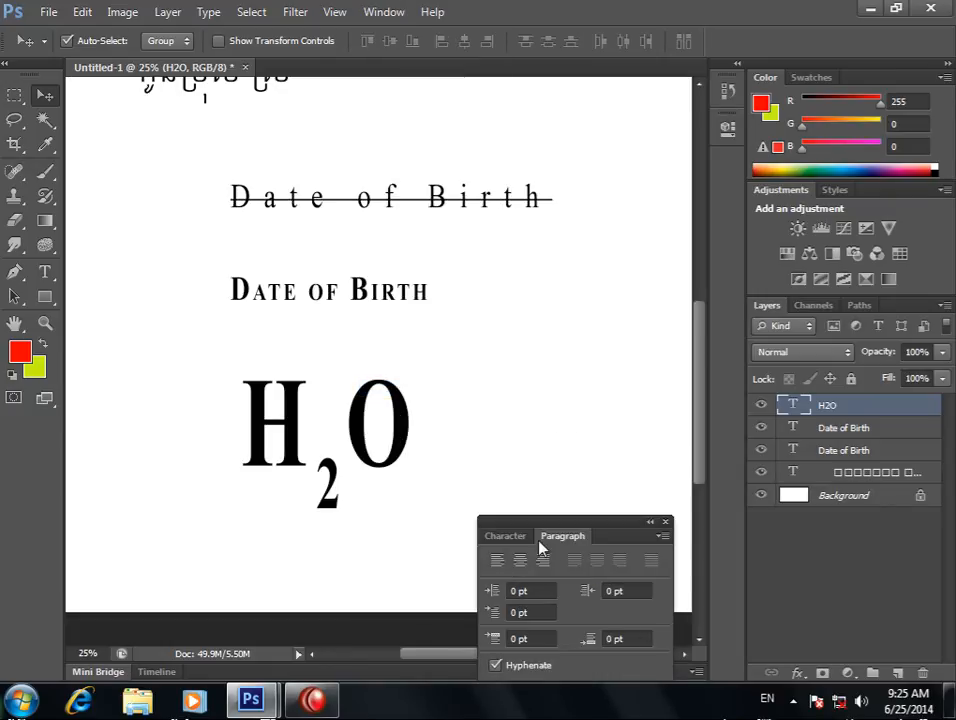
click(506, 536)
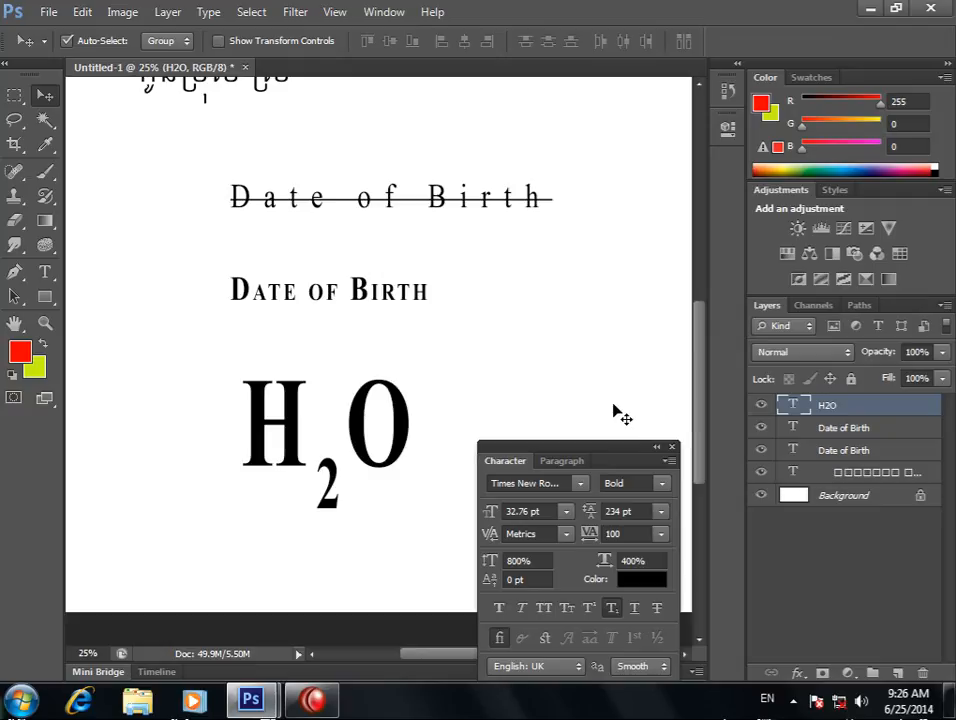
Close the Character settings, activate the Type tool, and toggle the Character settings open and closed again.
key(space)
drag(299, 254, 307, 197)
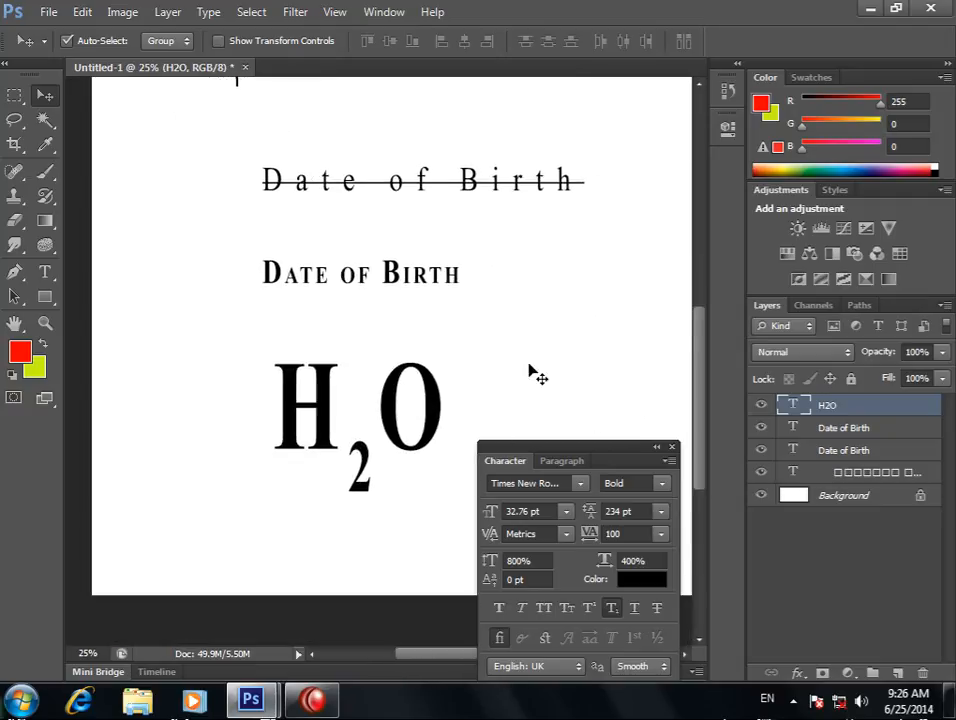
click(671, 447)
click(45, 272)
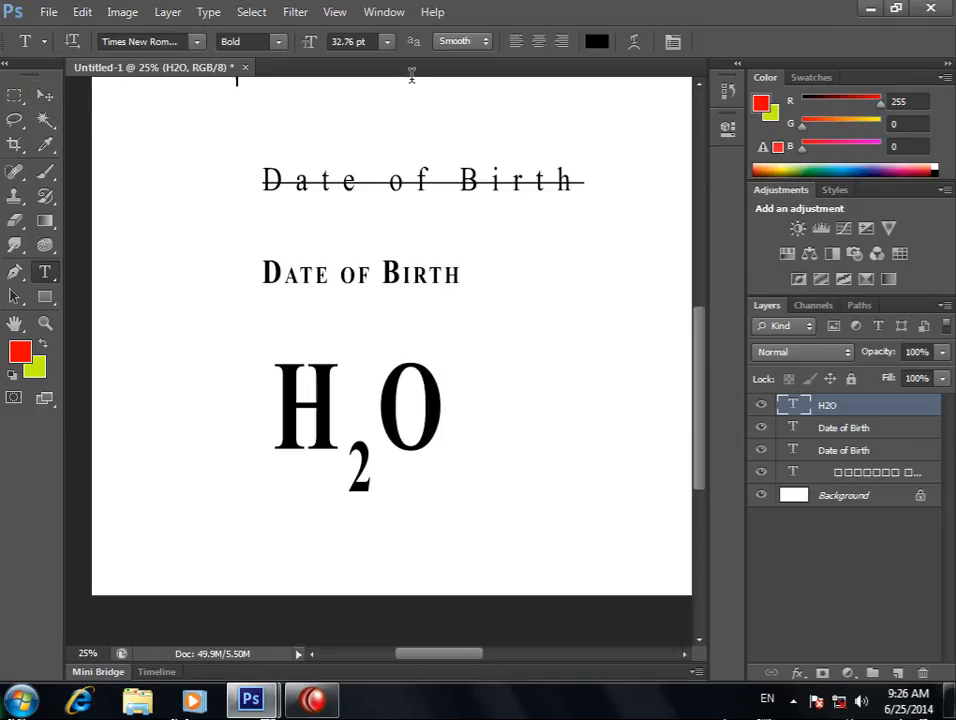
click(674, 42)
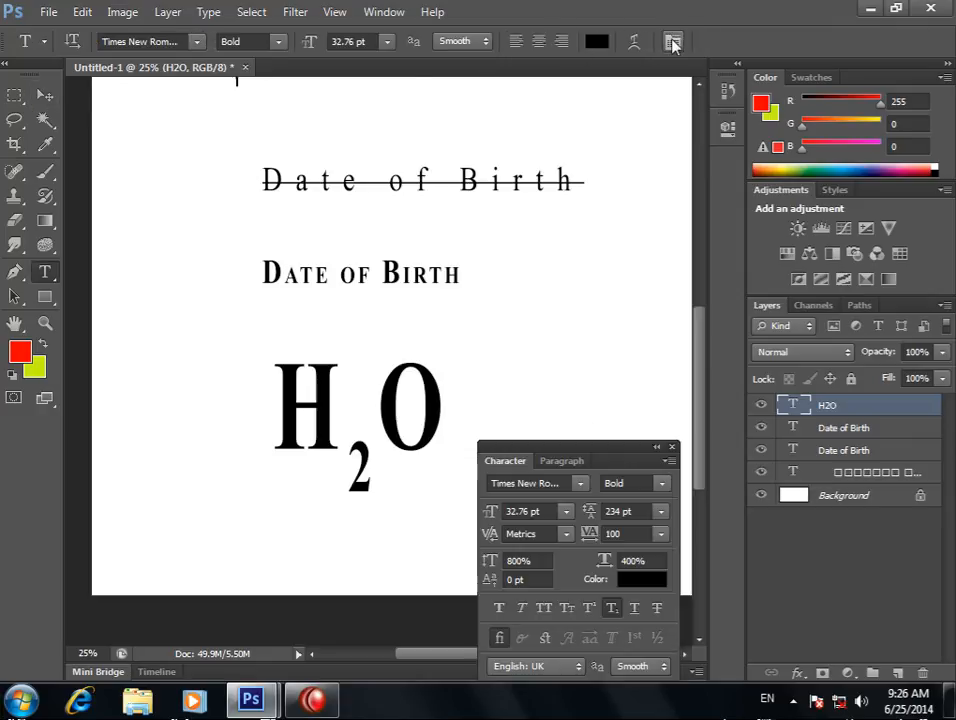
click(674, 42)
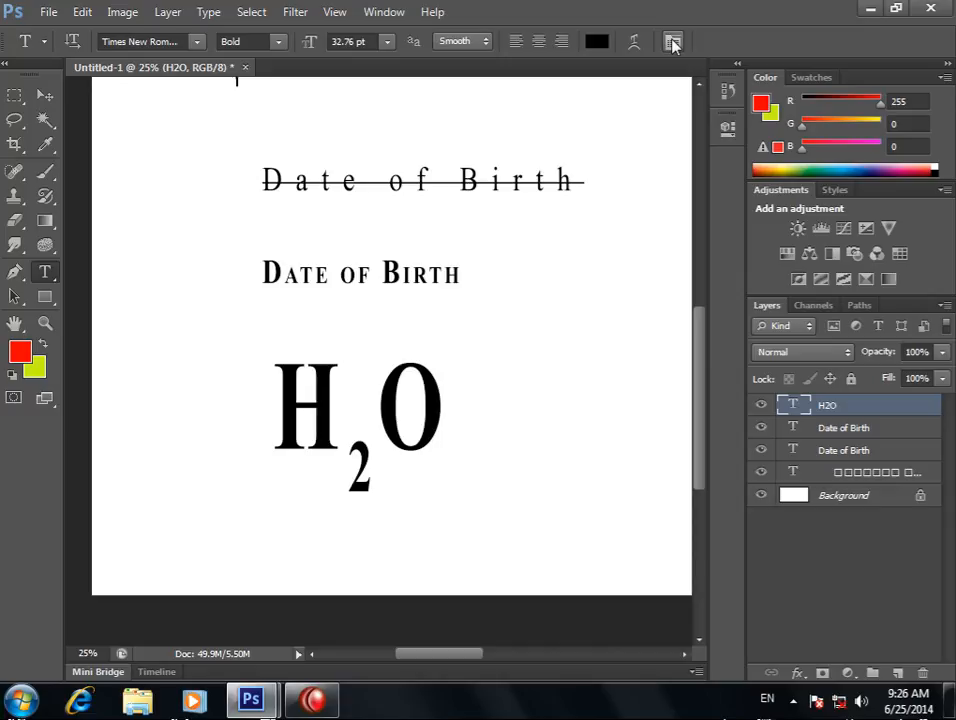
Enter text editing in the Khmer paragraph to display its text box, and leave it without changes.
drag(316, 171, 305, 363)
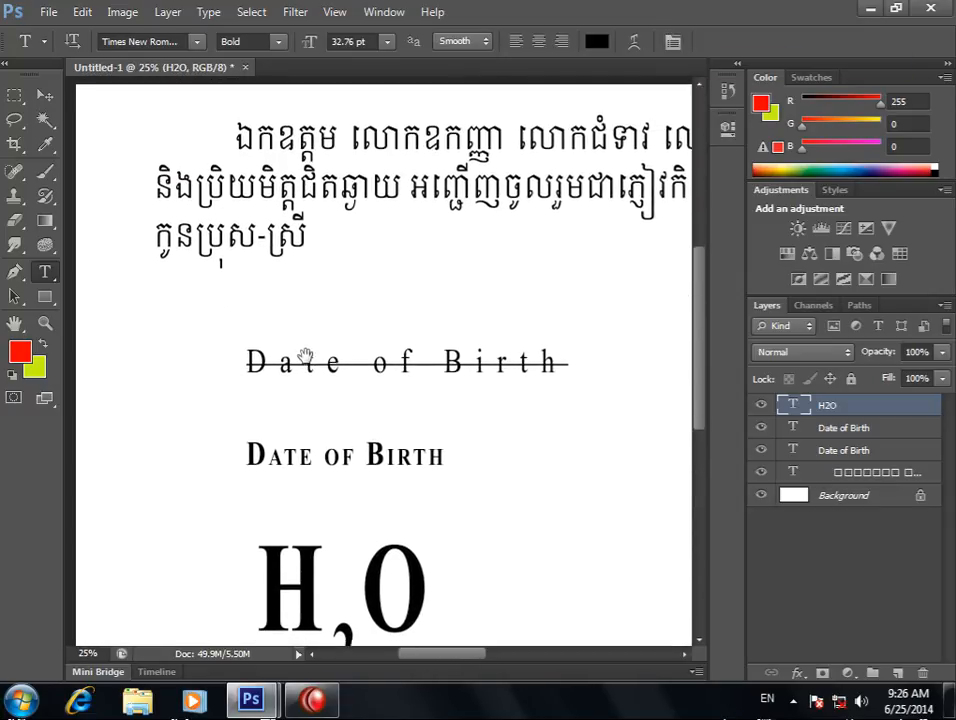
key(v)
click(220, 135)
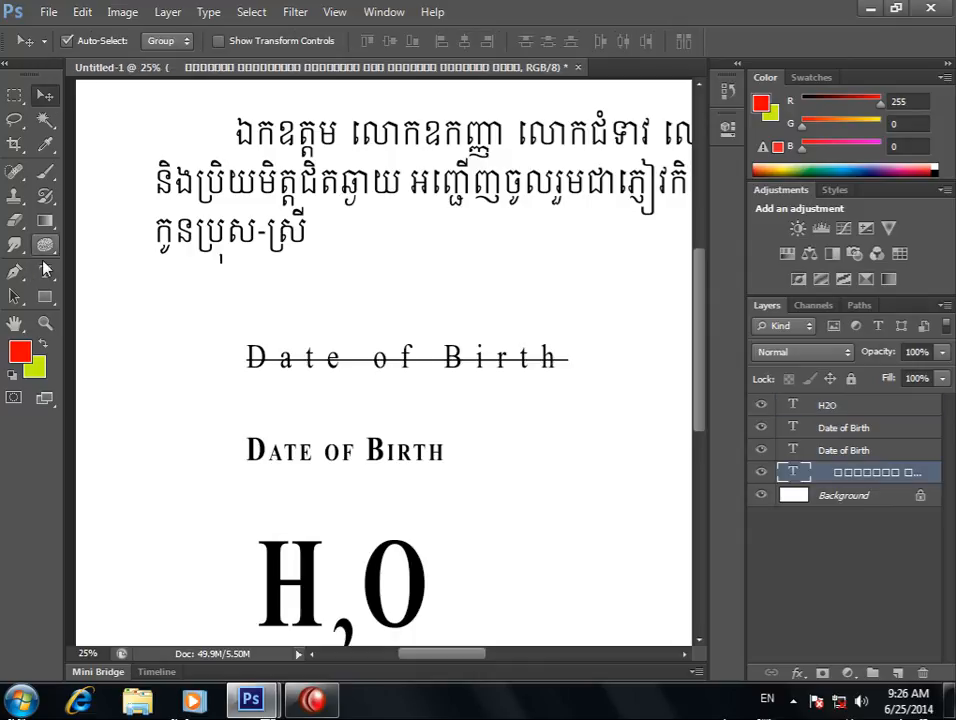
click(52, 276)
click(166, 180)
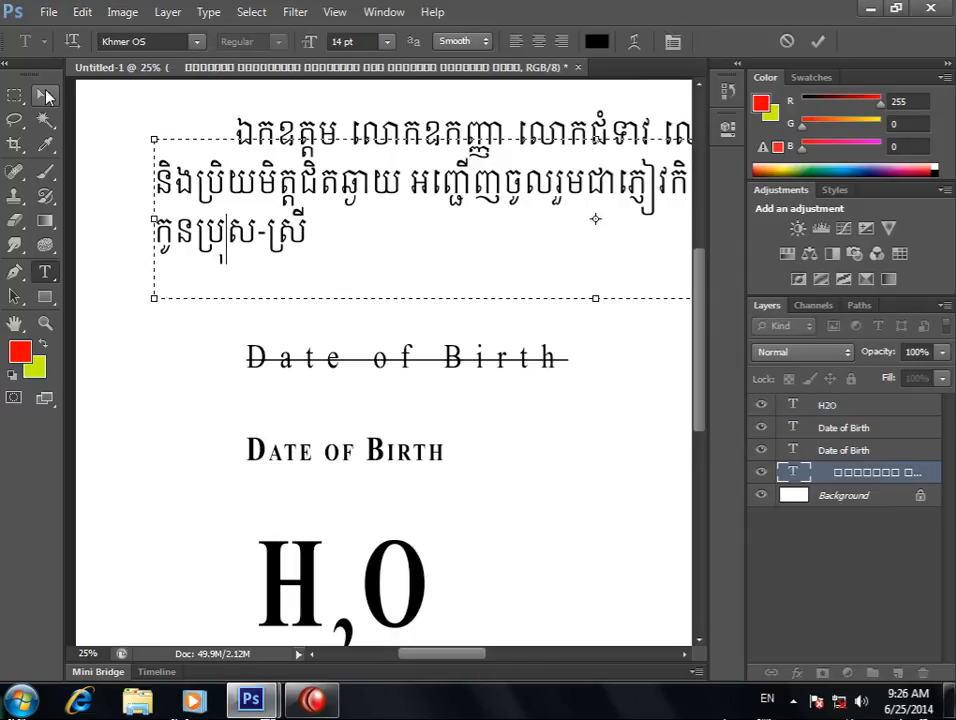
key(ctrl+Return)
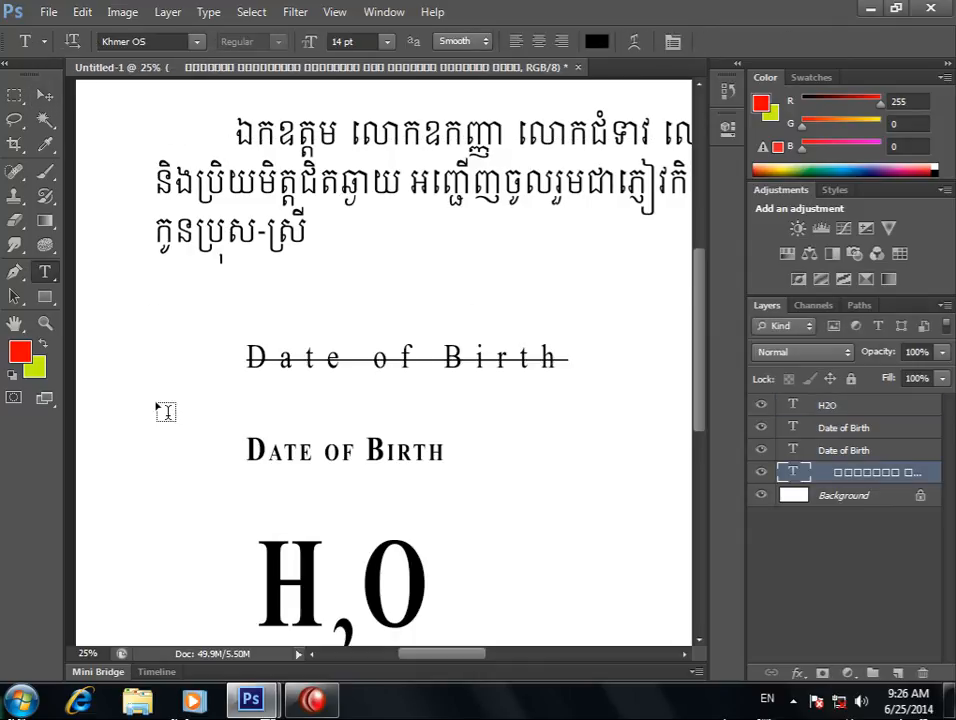
Add a long line of point text beginning "sasdasdasdasddsdfsafsakfjksdjfklj ljdfkjsadk" between the two "Date of Birth" lines.
click(155, 400)
text(sasdasdasdasd)
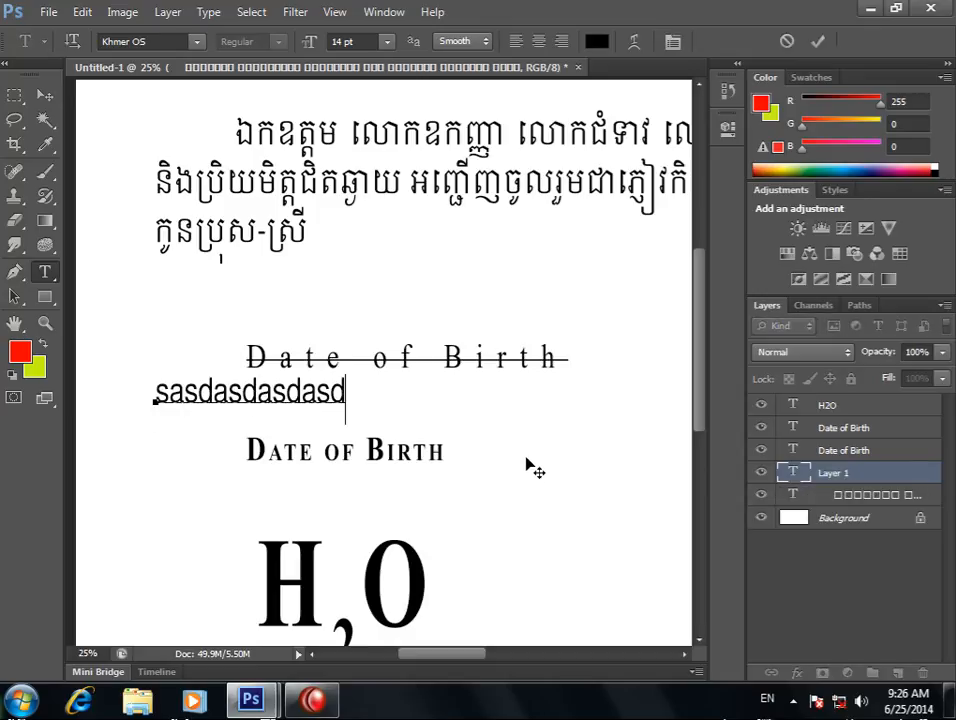
text(dsdfsafsakfjksdjfklj ljdfkjsadk)
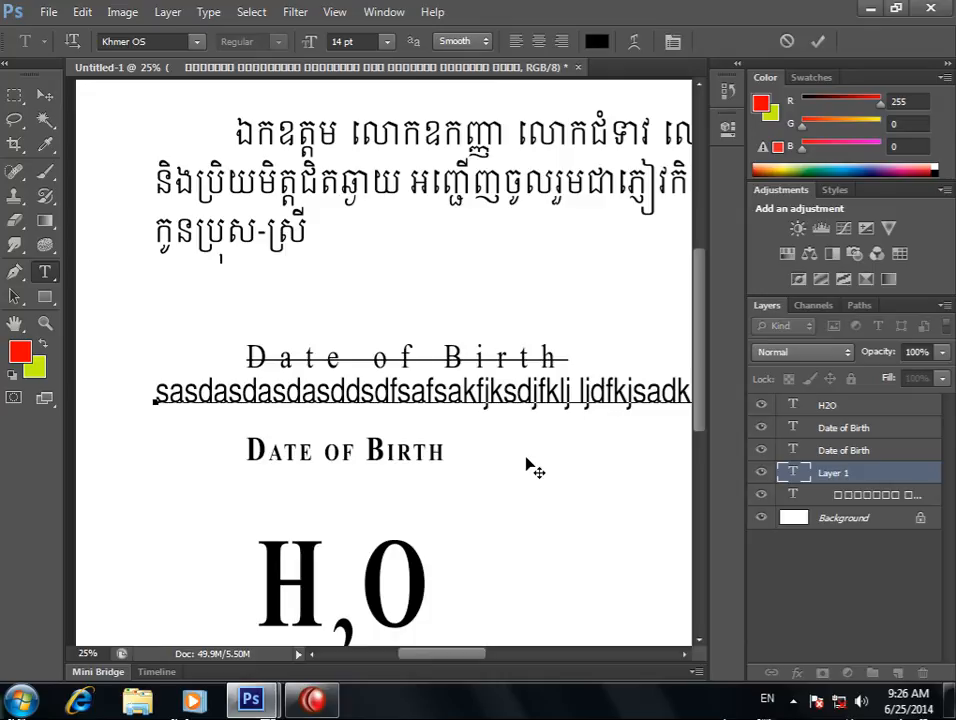
click(44, 94)
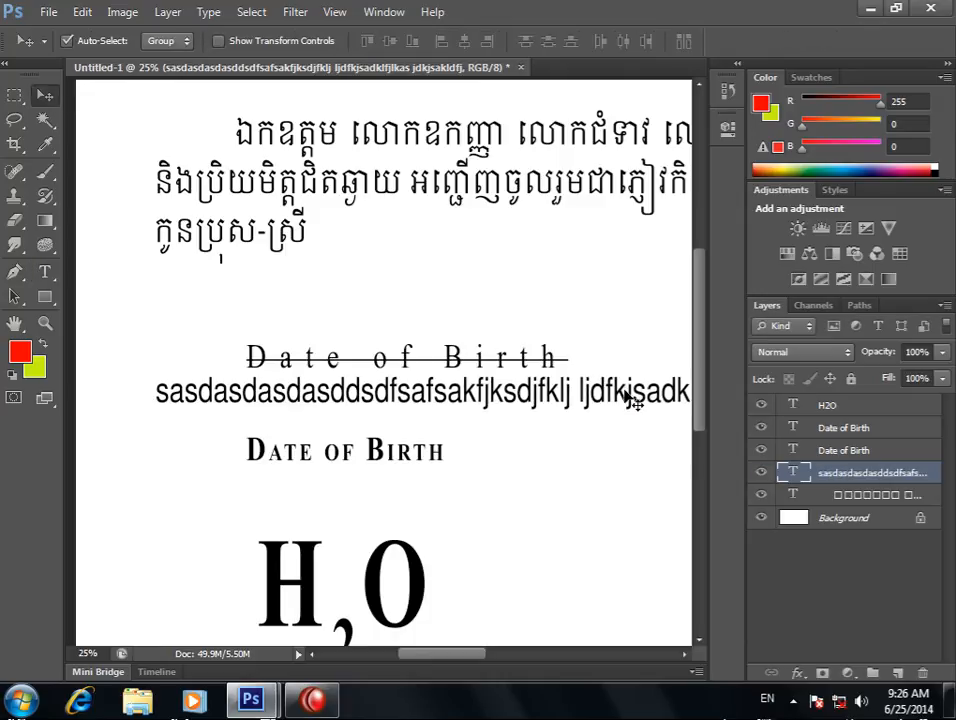
Move the long point text up between the Khmer paragraph and the struck-through "Date of Birth".
drag(632, 399, 322, 399)
drag(591, 420, 312, 397)
drag(568, 393, 640, 452)
drag(222, 446, 240, 268)
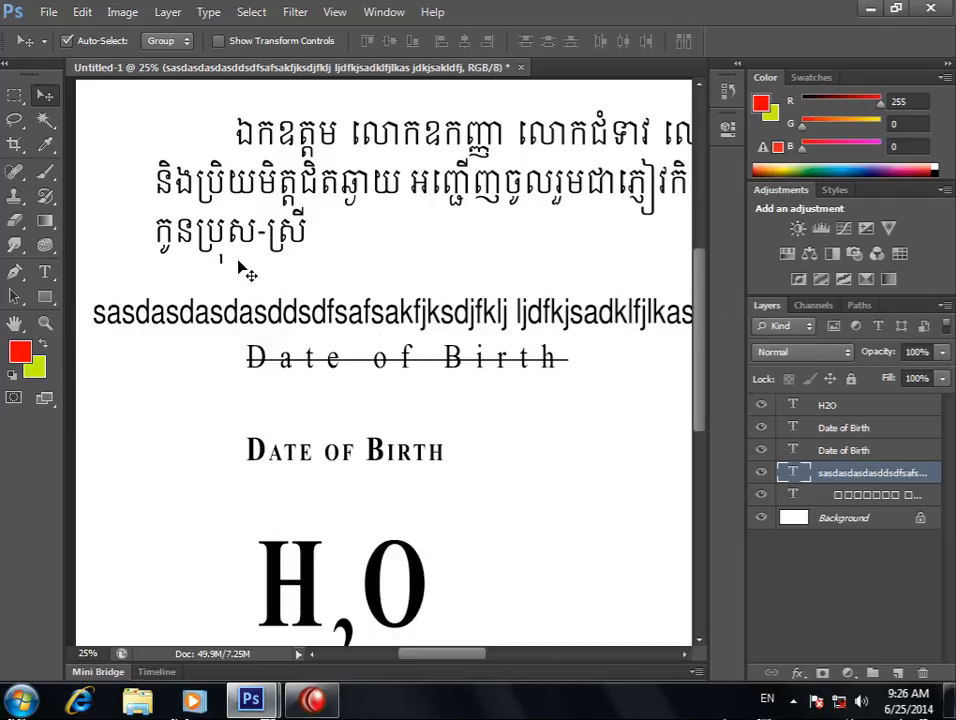
Display the Khmer paragraph's text box and compare its wrapped lines with the single long line of point text.
click(45, 272)
click(298, 228)
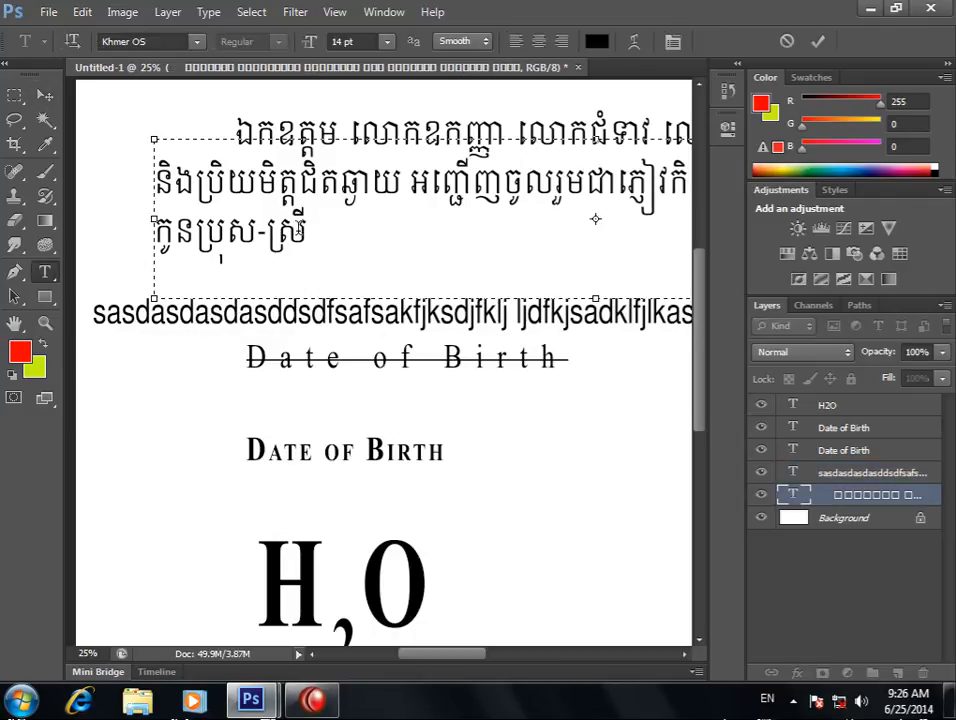
drag(472, 653, 507, 652)
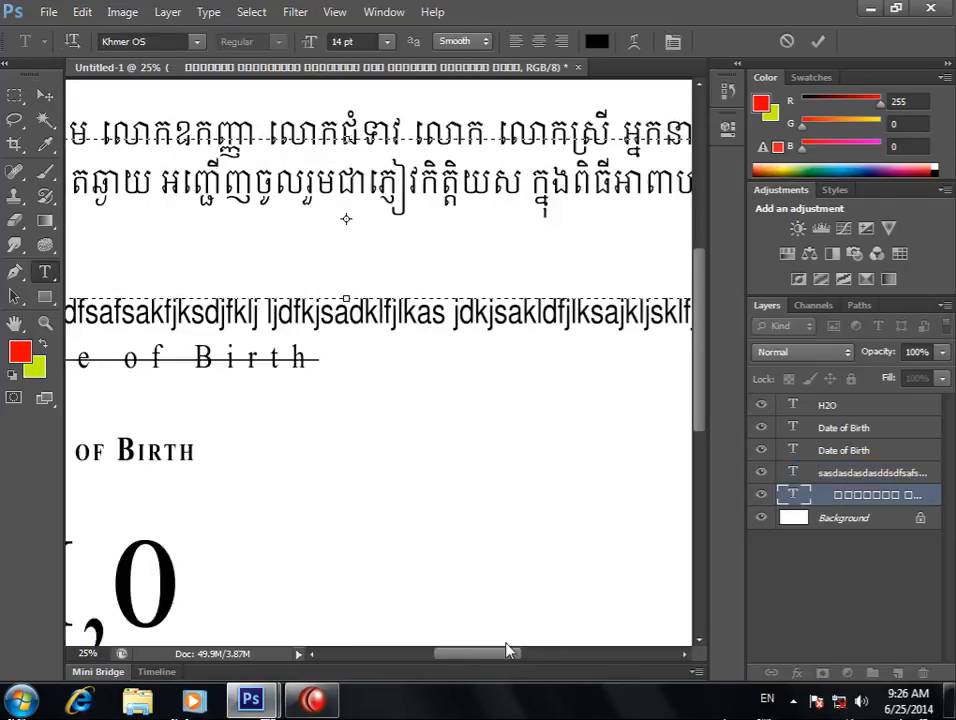
click(45, 96)
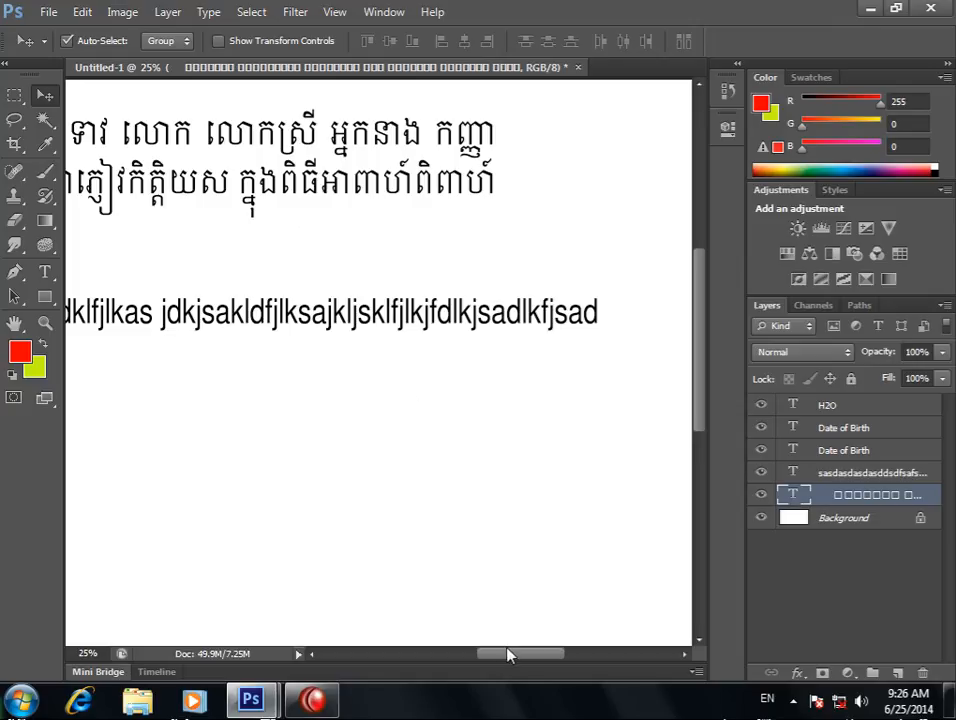
drag(496, 645, 475, 650)
scroll(344, 488, down, 2)
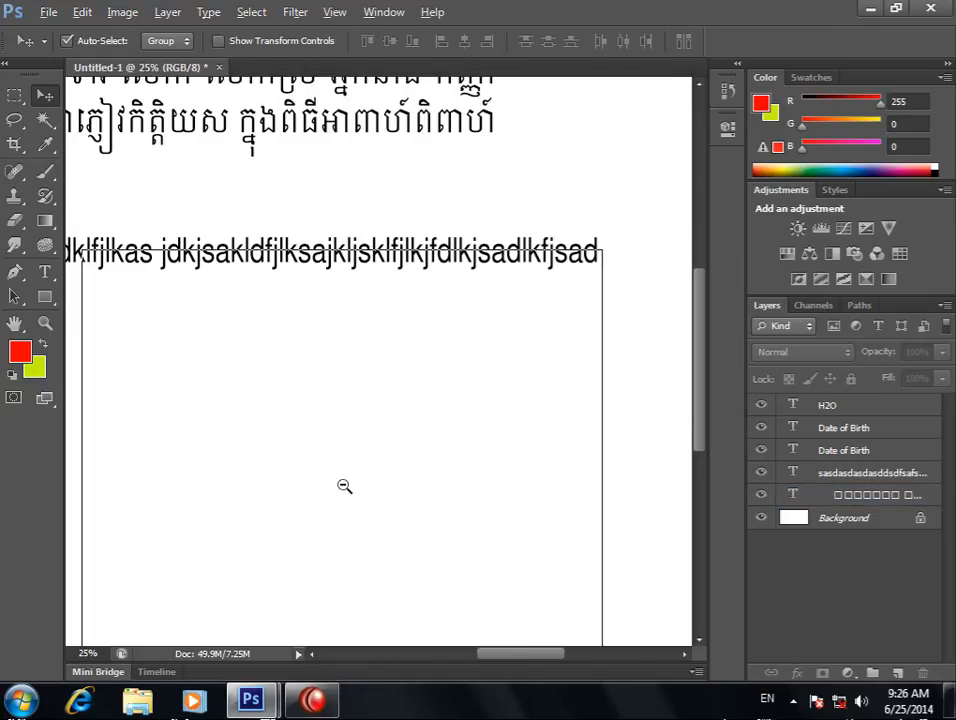
scroll(344, 488, down, 1)
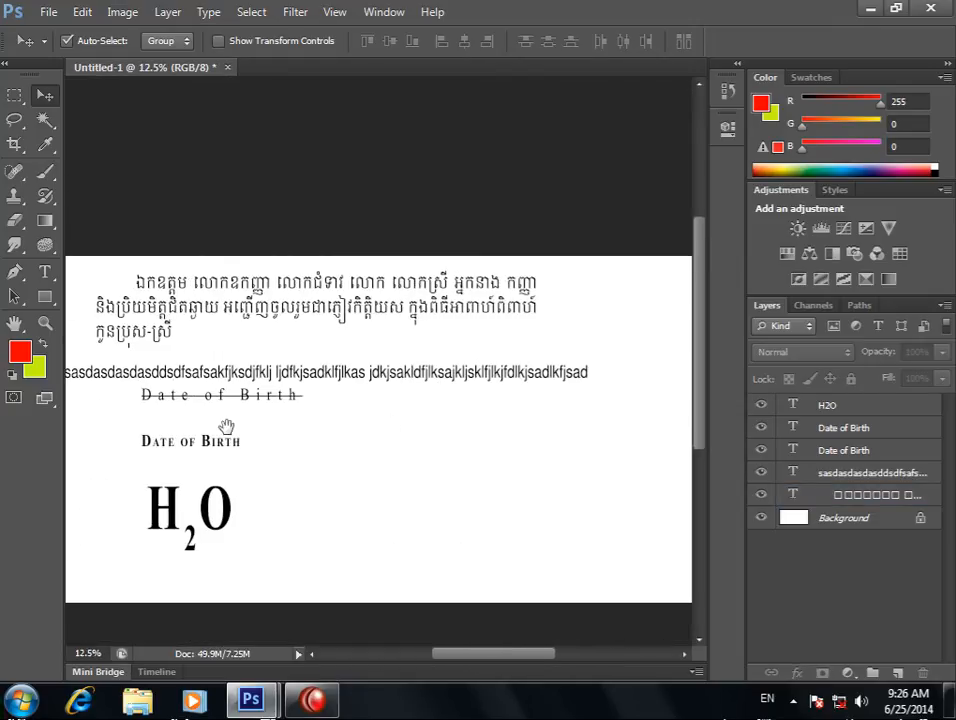
click(369, 382)
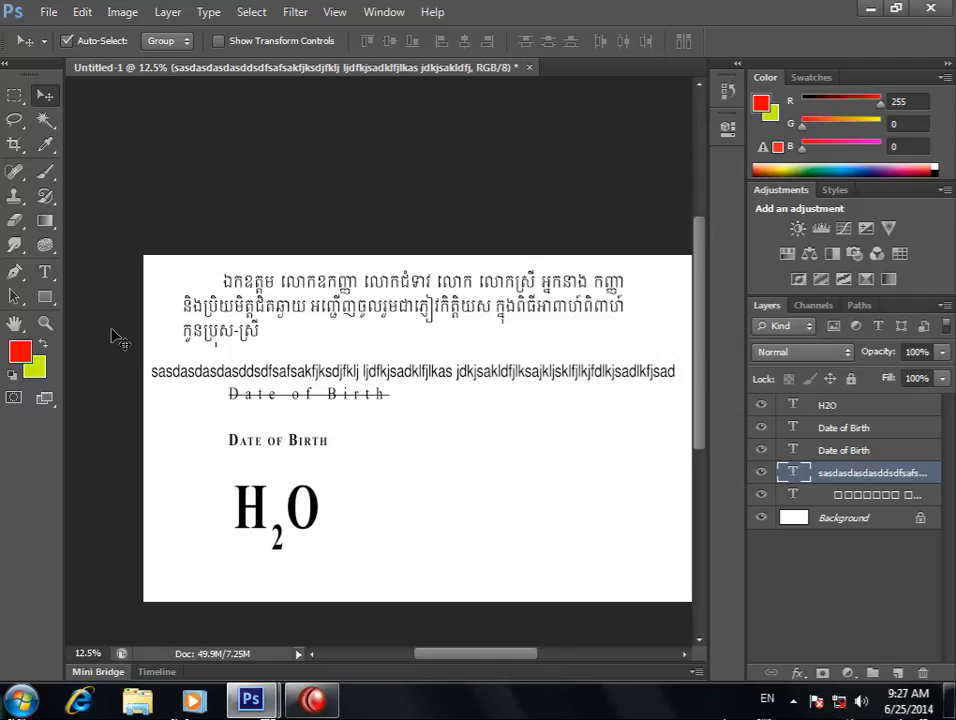
click(45, 271)
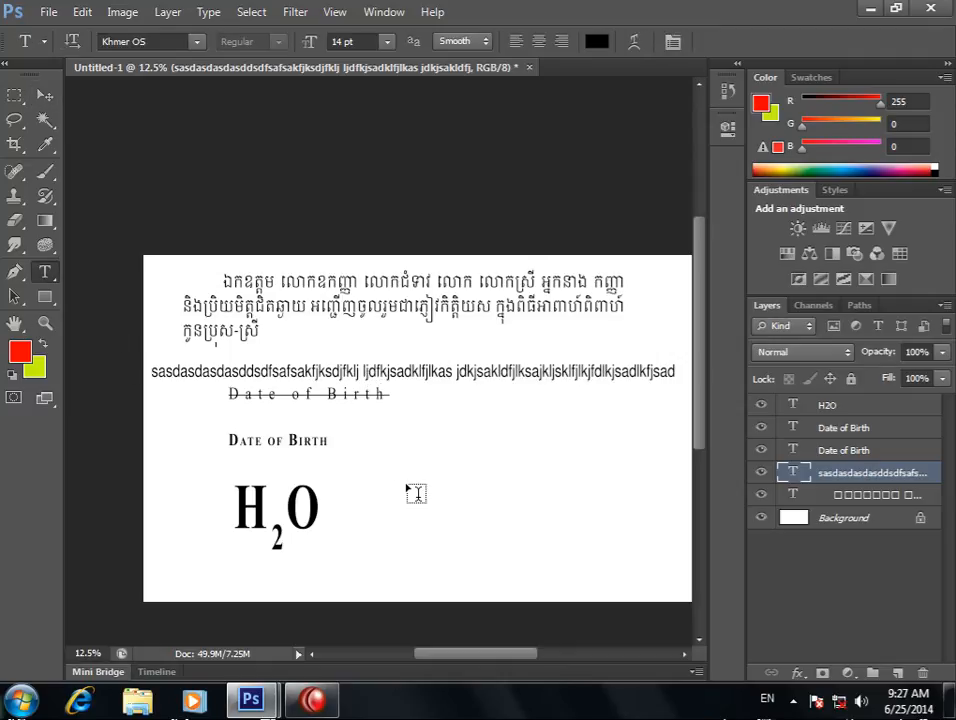
click(45, 94)
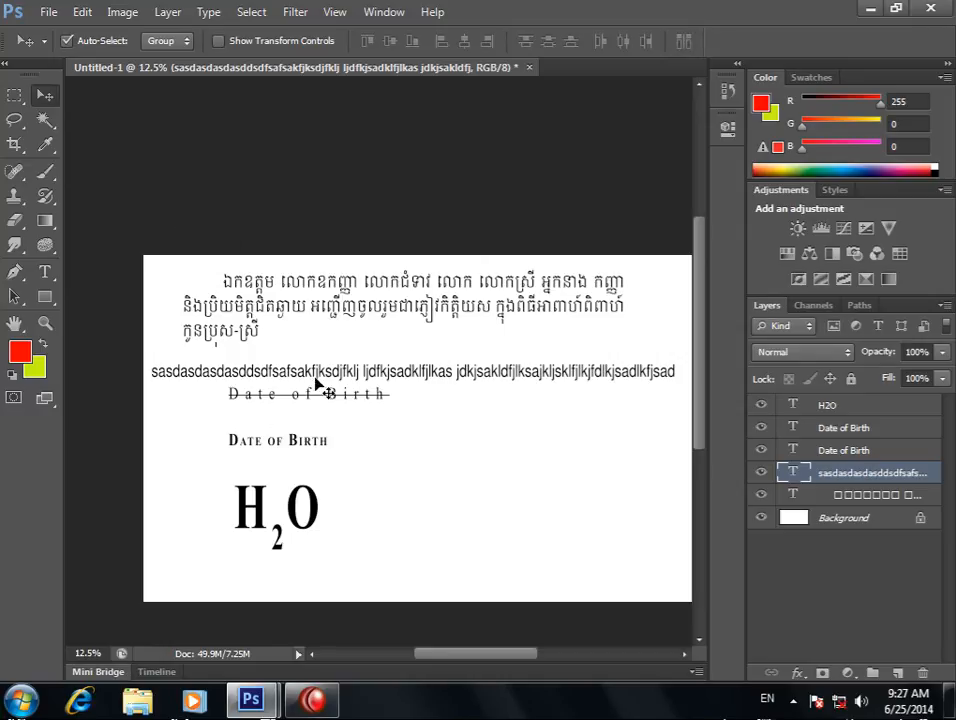
Move the long point text, both "Date of Birth" lines and the "H2O" text up closer to the Khmer paragraph.
drag(316, 375, 280, 389)
drag(256, 440, 192, 417)
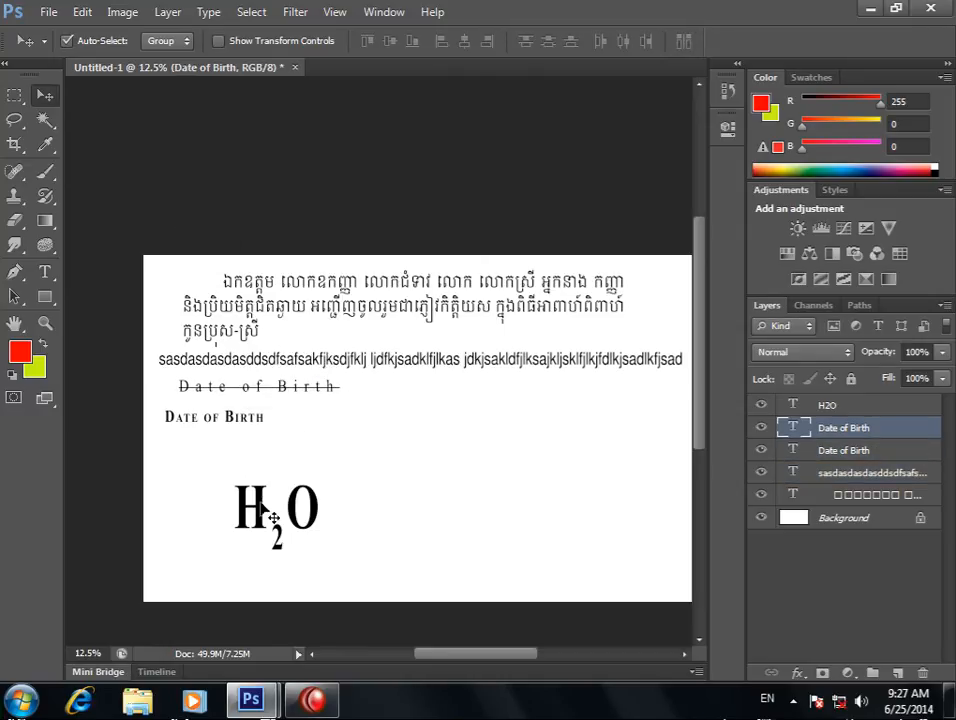
drag(271, 495, 211, 453)
Start a new point text in the blank area below the long line of text.
ctrl+click(380, 408)
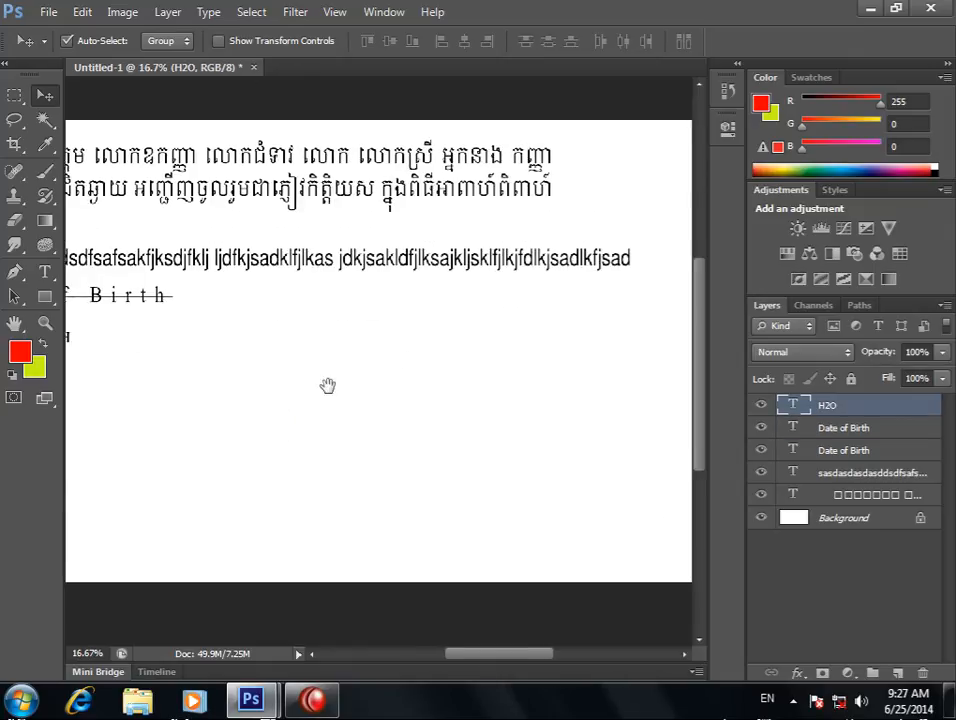
ctrl+click(90, 297)
key(t)
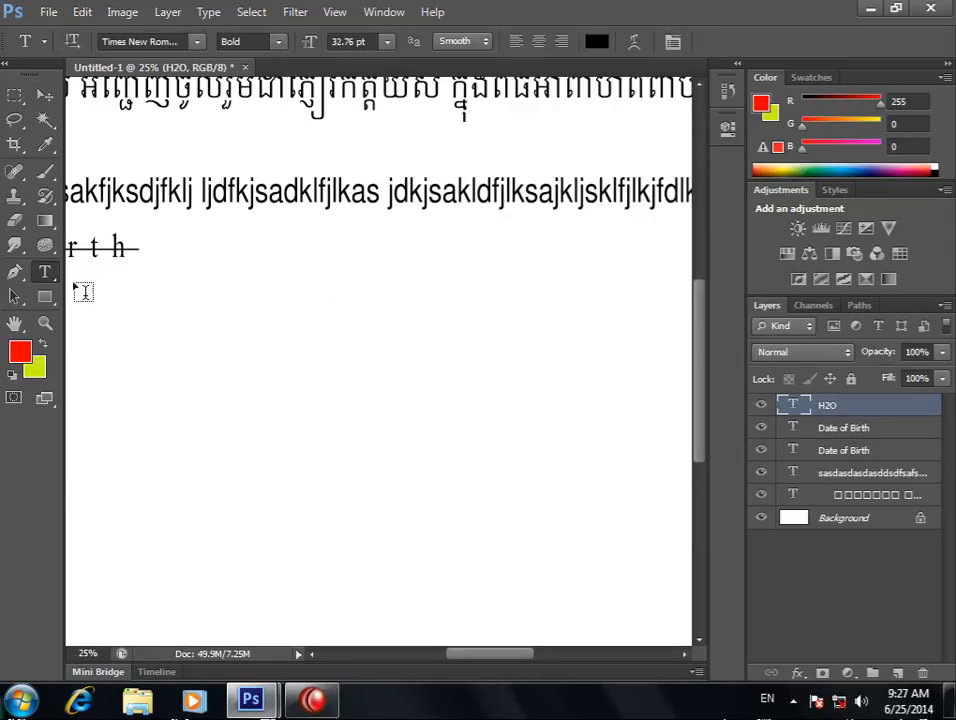
click(291, 400)
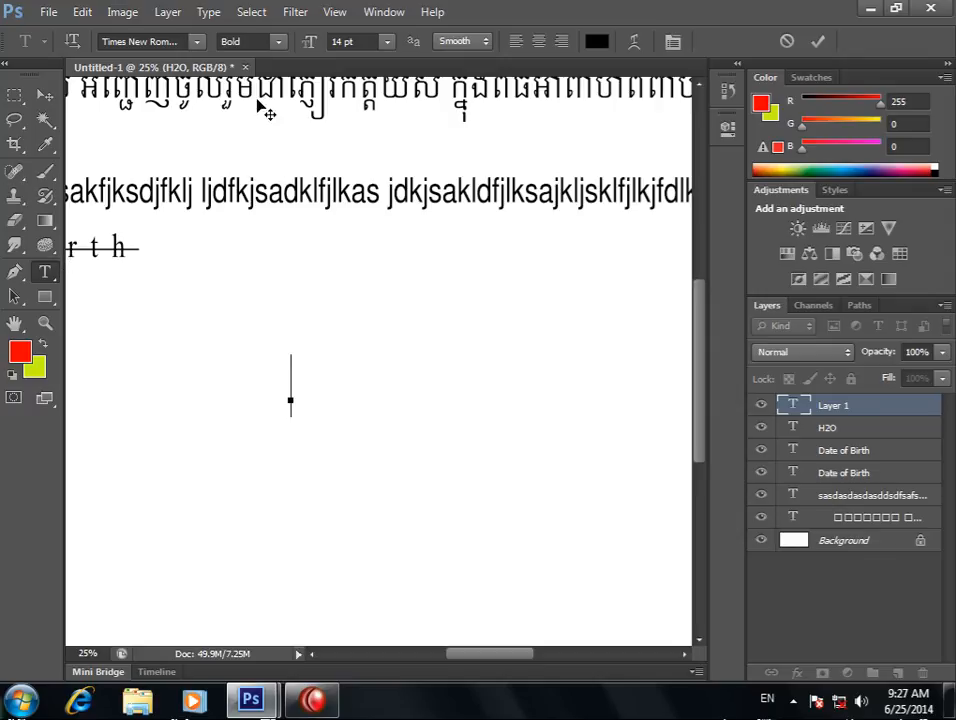
click(185, 42)
click(198, 42)
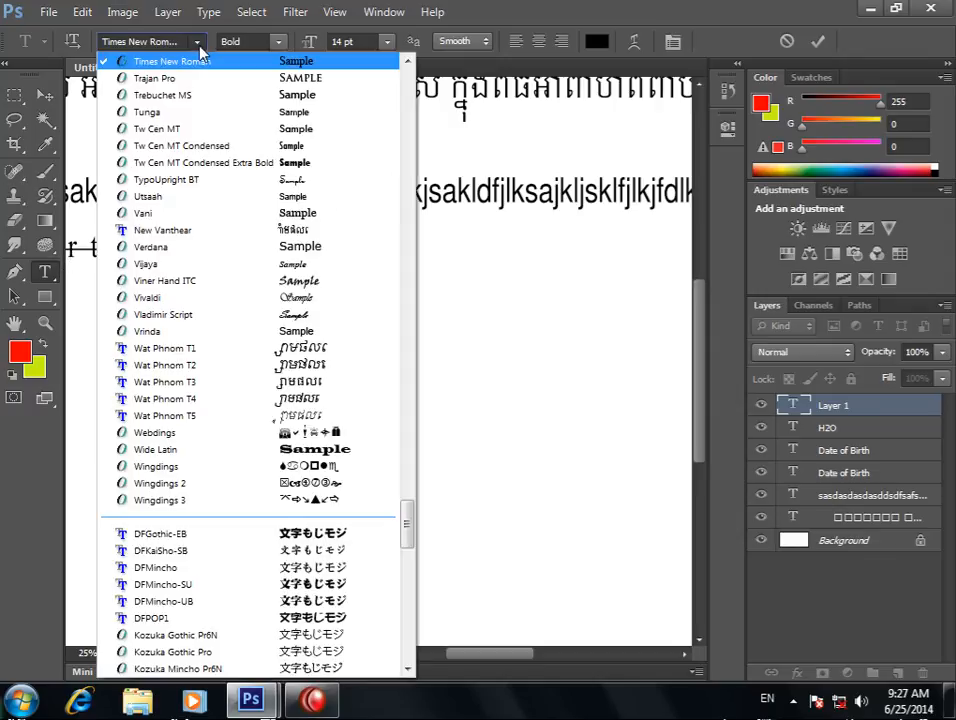
click(147, 57)
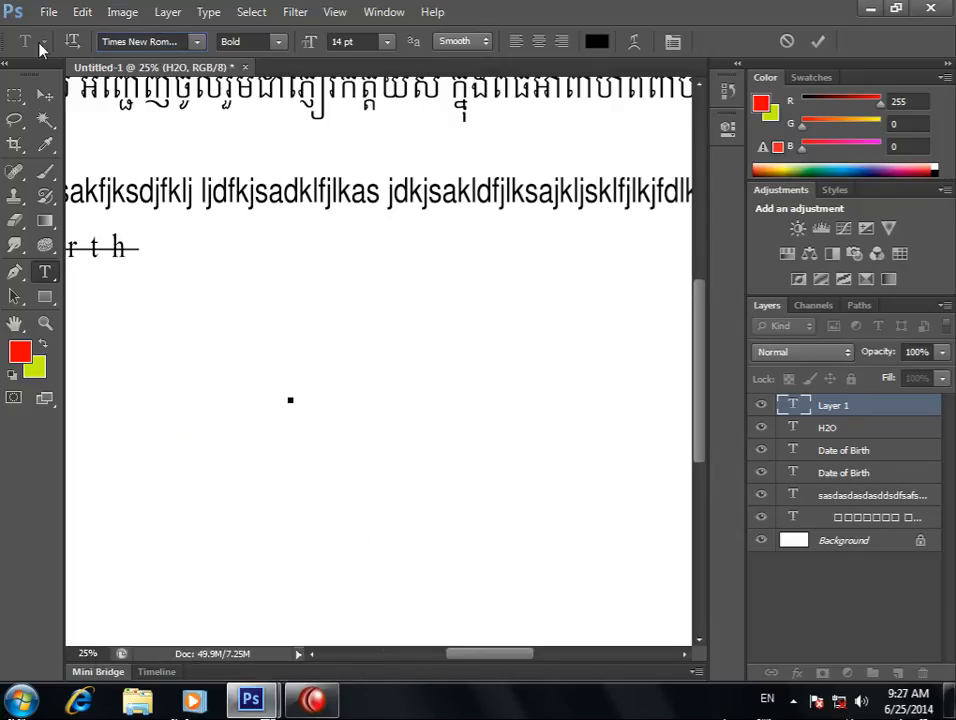
click(200, 45)
key(Down)
key(Down)
key(Down)
key(Down)
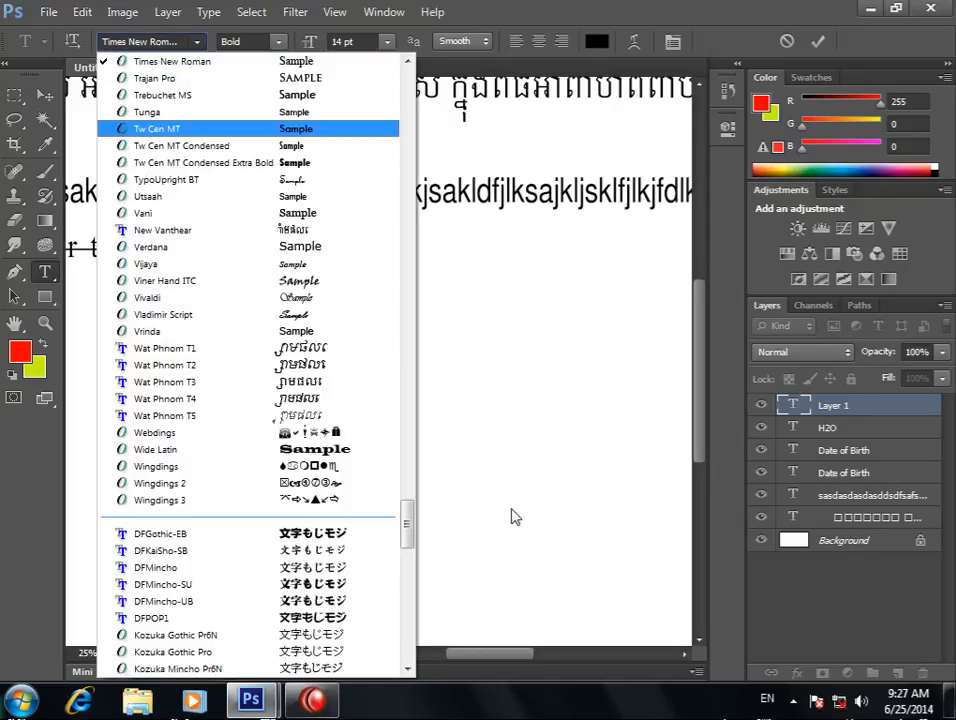
click(418, 527)
Set the new text's font to Khmer OS Muol Light and its size to 48 pt.
click(197, 41)
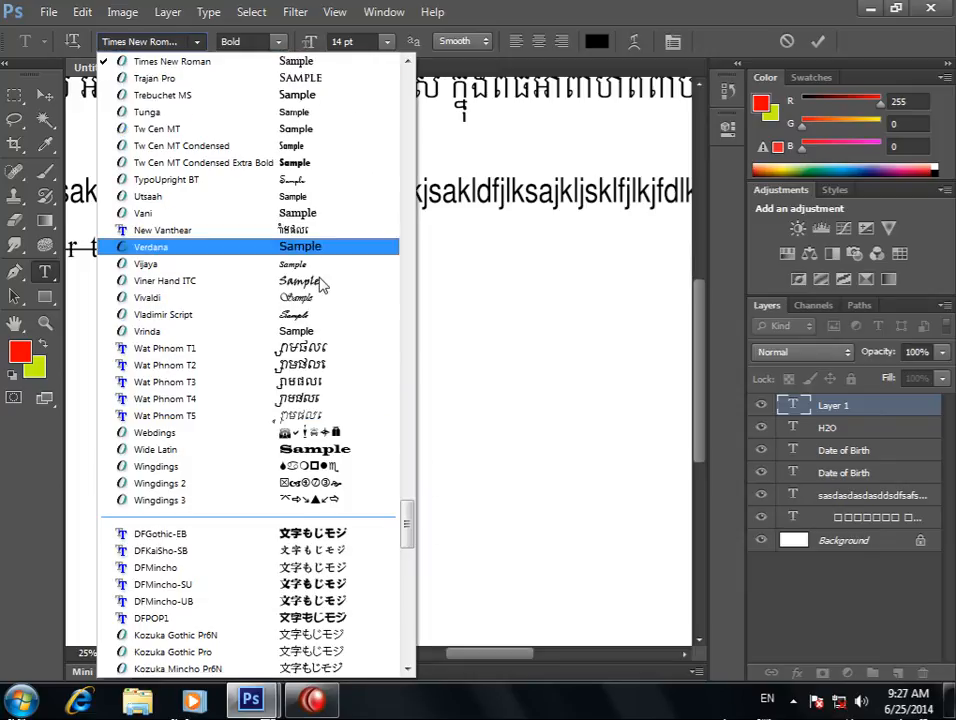
drag(405, 518, 416, 273)
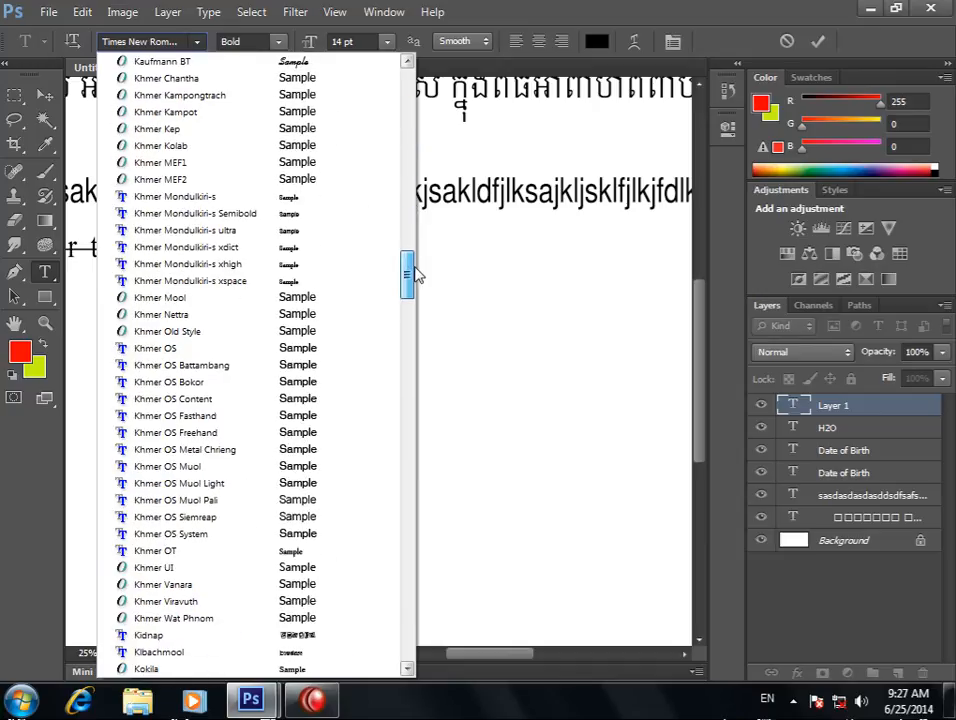
click(192, 487)
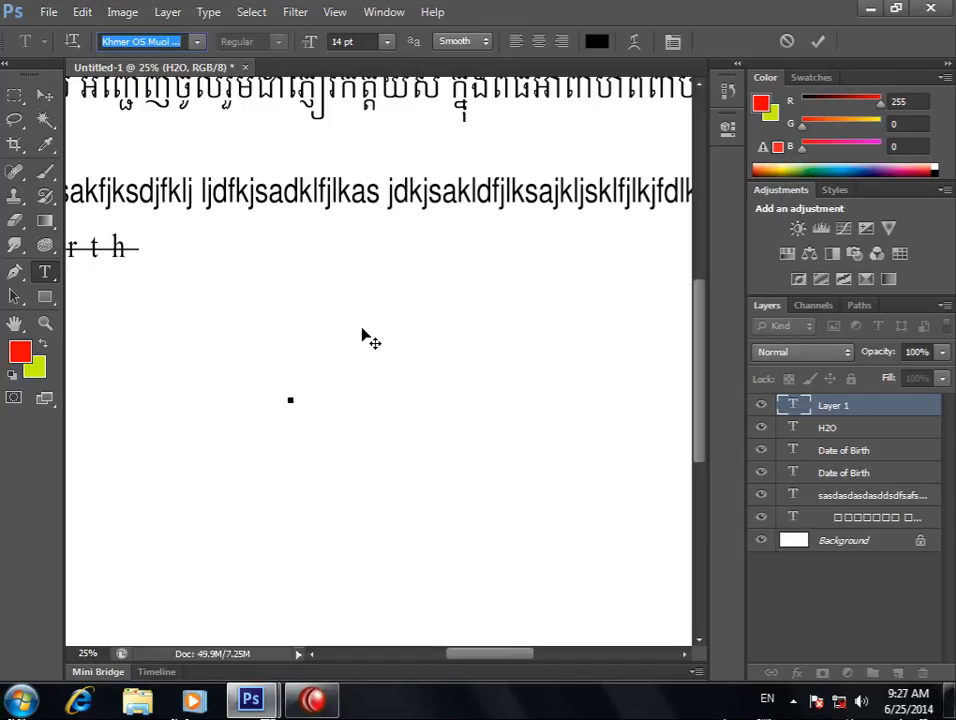
click(387, 41)
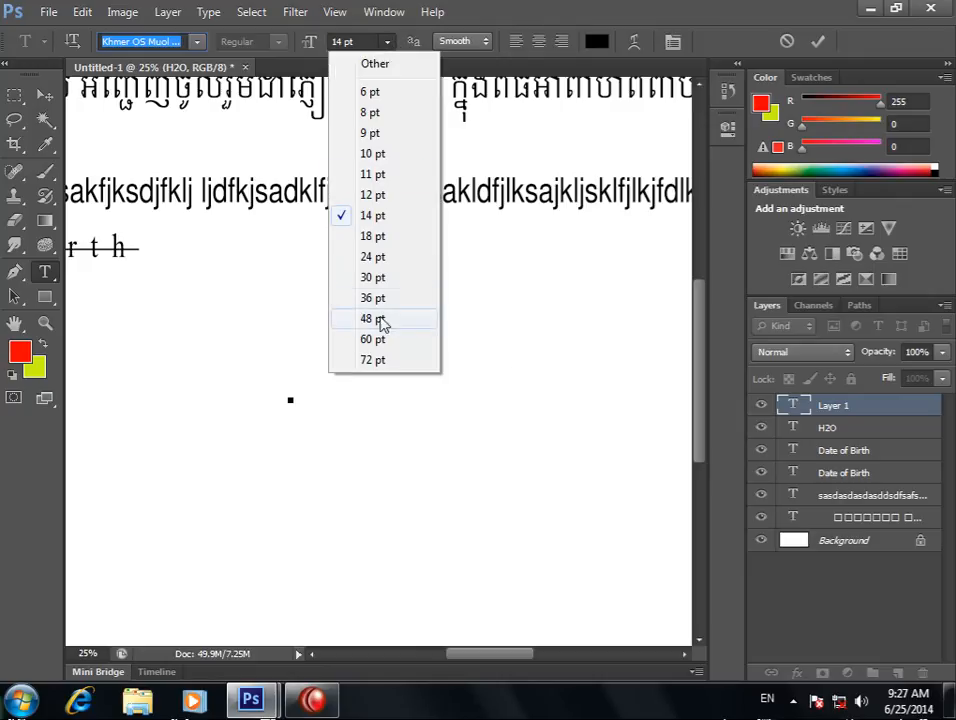
click(378, 319)
Switch the input language to Khmer and enter the trial letters ដថ in the new text.
click(770, 703)
click(790, 645)
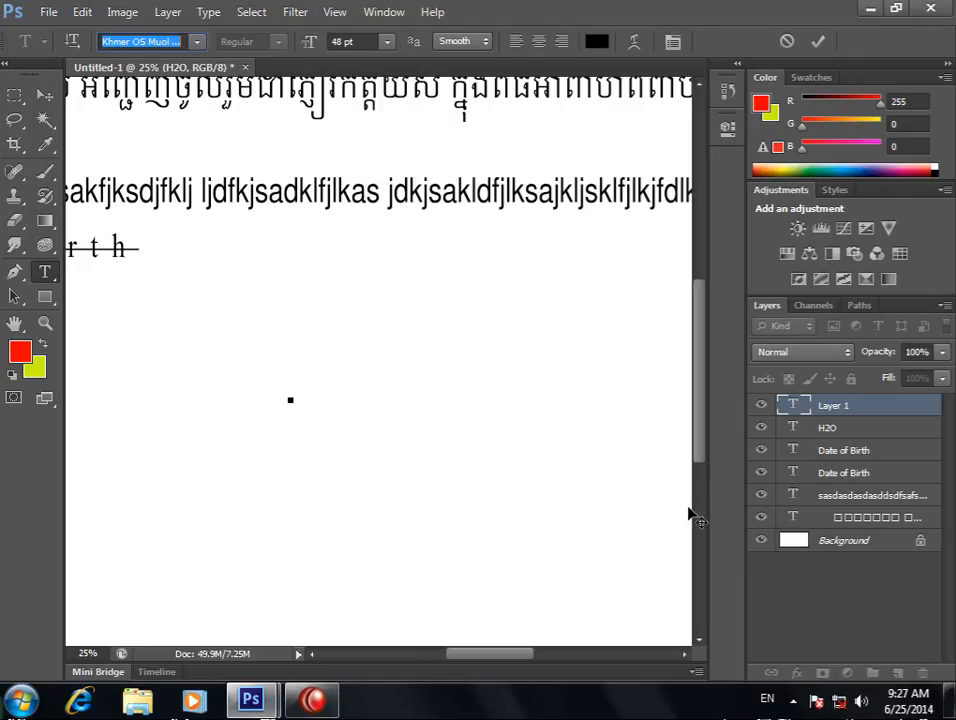
text(ដថ)
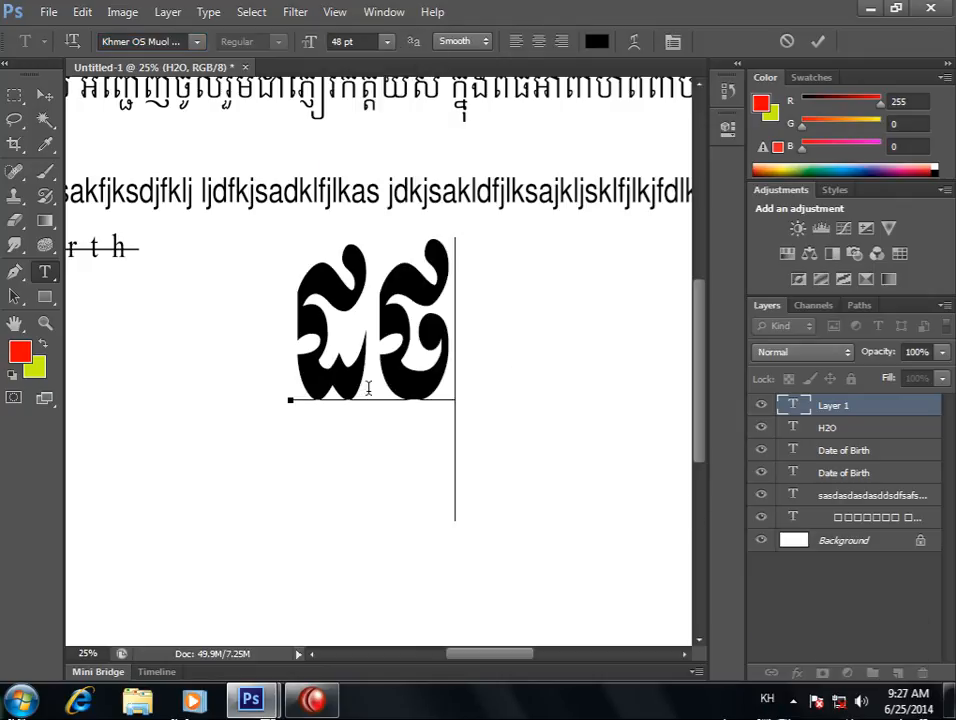
Reduce the two trial Khmer letters to 36 pt and then 24 pt, and display the anti-aliasing choices.
drag(442, 348, 288, 346)
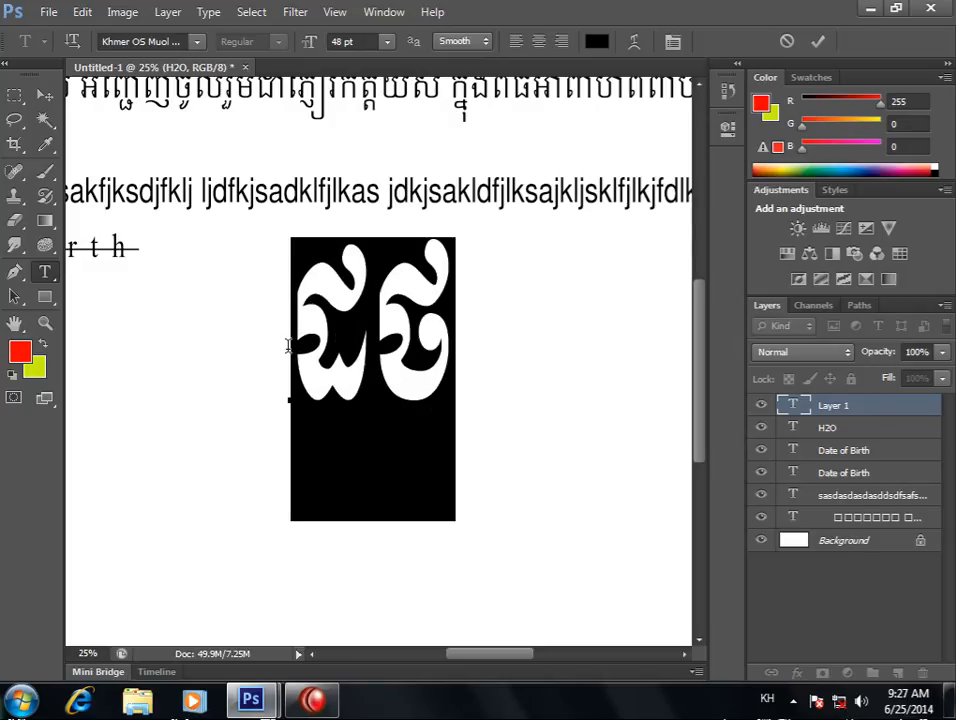
click(394, 43)
click(368, 294)
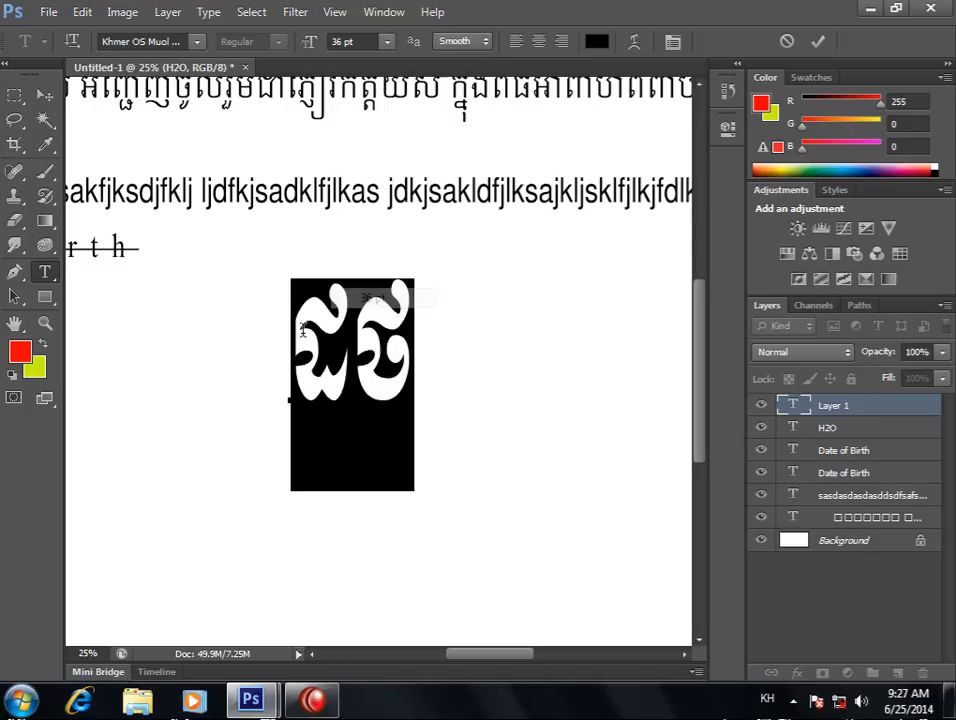
click(385, 42)
click(367, 257)
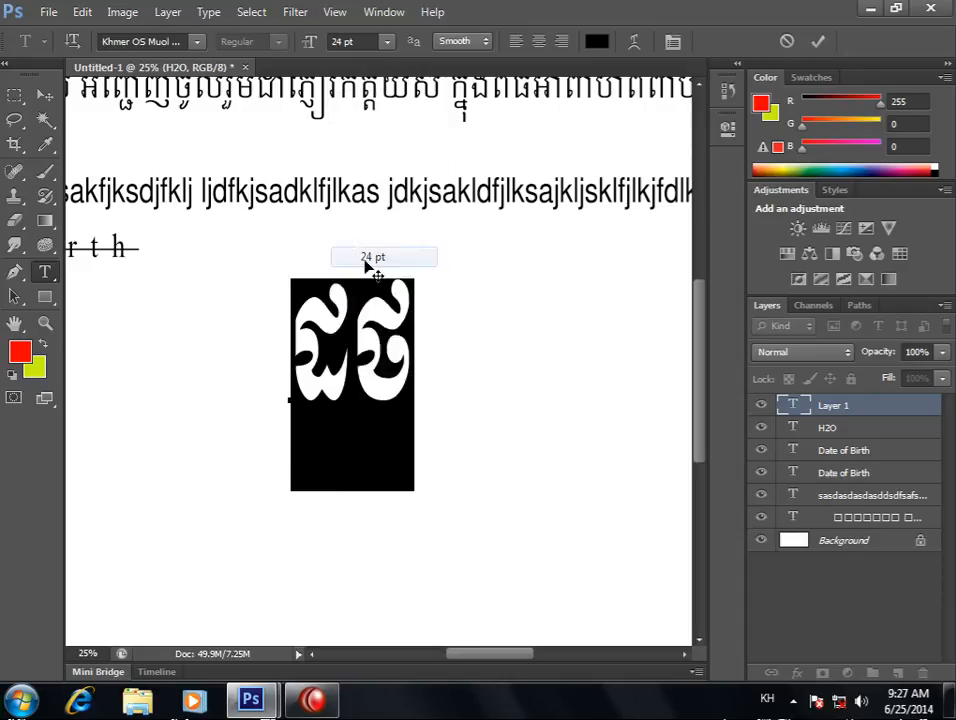
drag(370, 385, 331, 390)
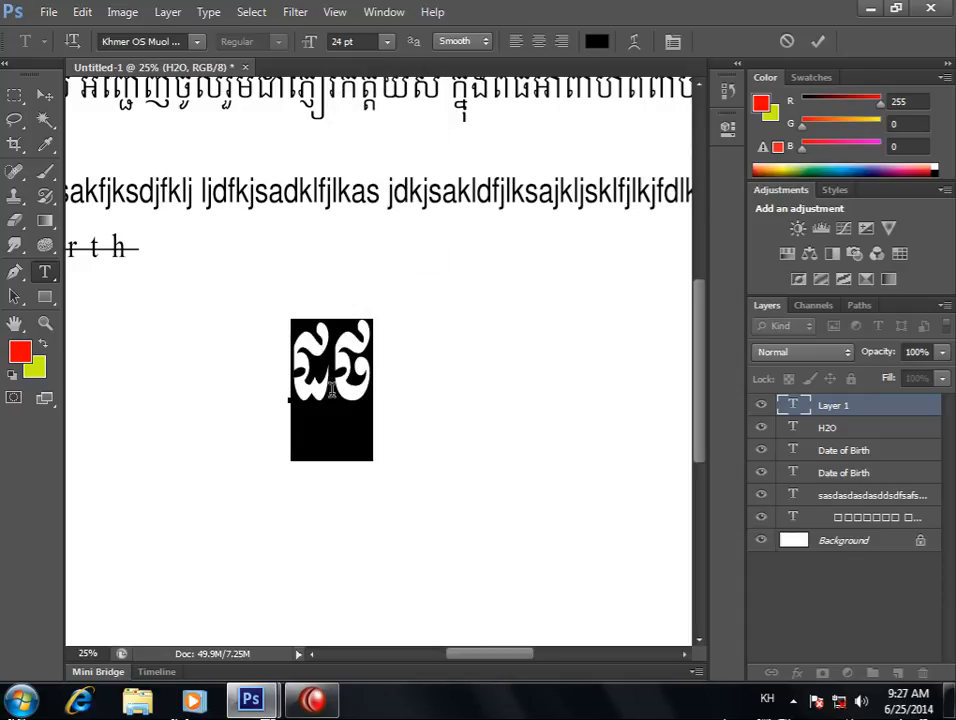
click(486, 43)
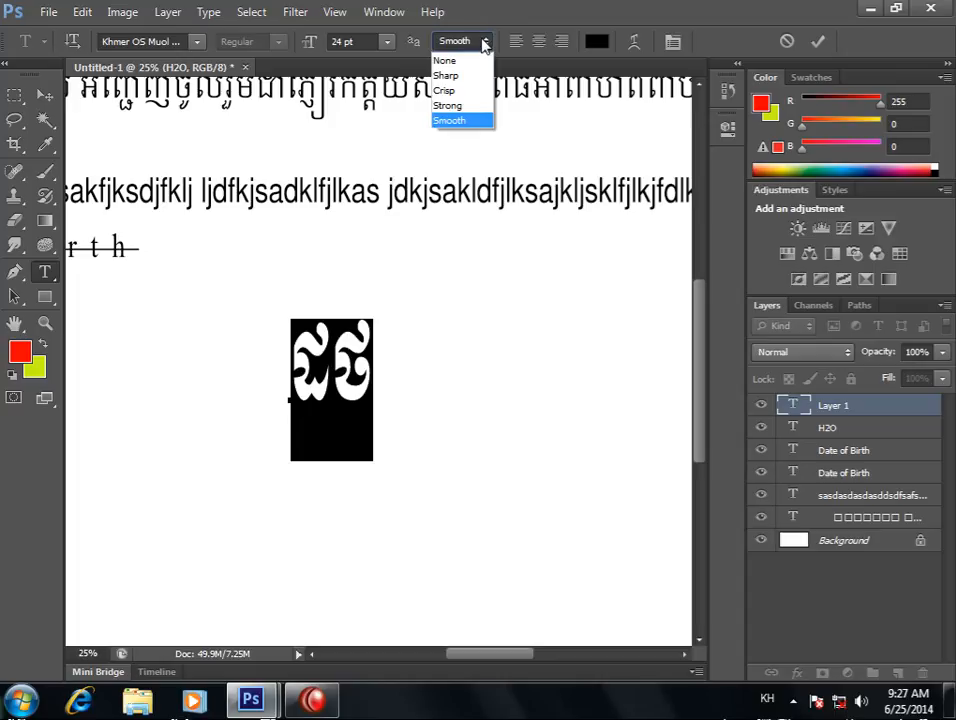
click(366, 405)
Replace the two trial letters with the Khmer text ព្រះរាជា.
drag(366, 370, 278, 359)
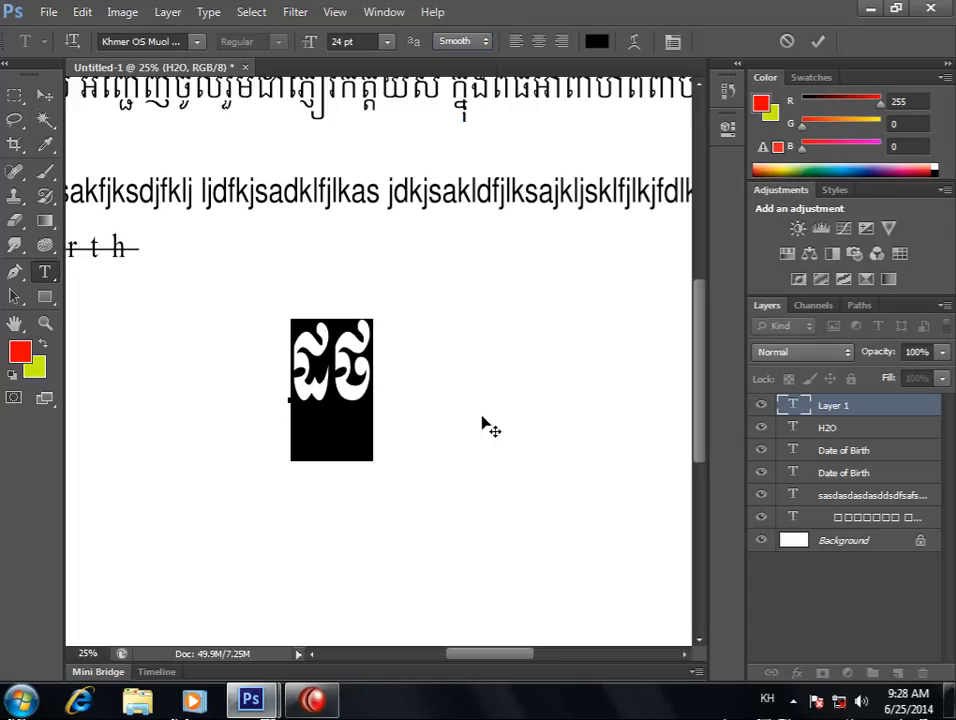
text(ព្រះរា)
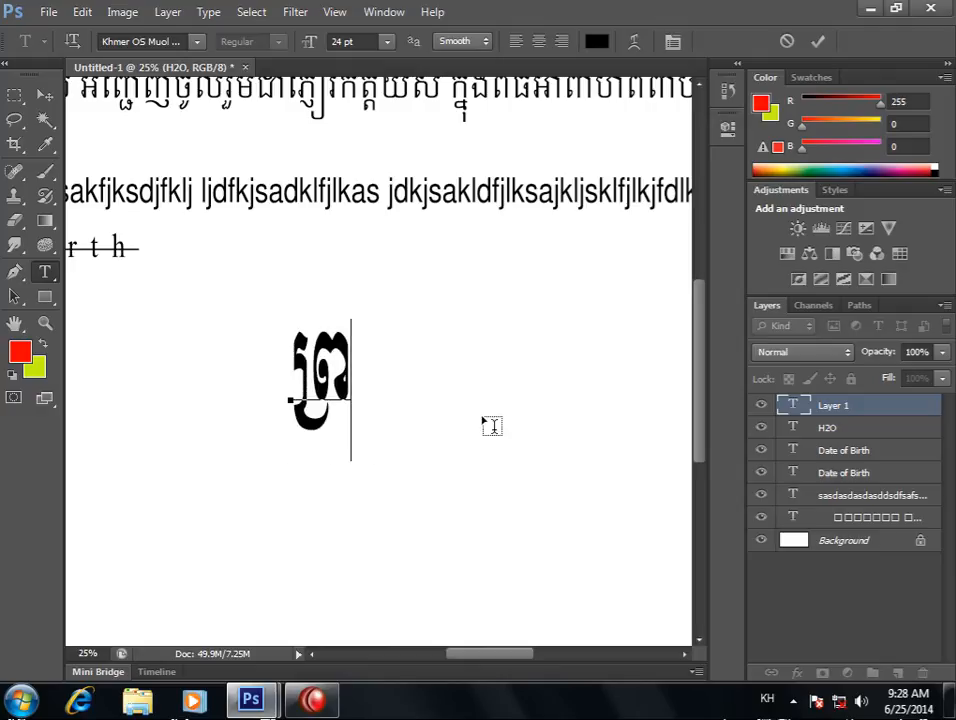
text(ជ)
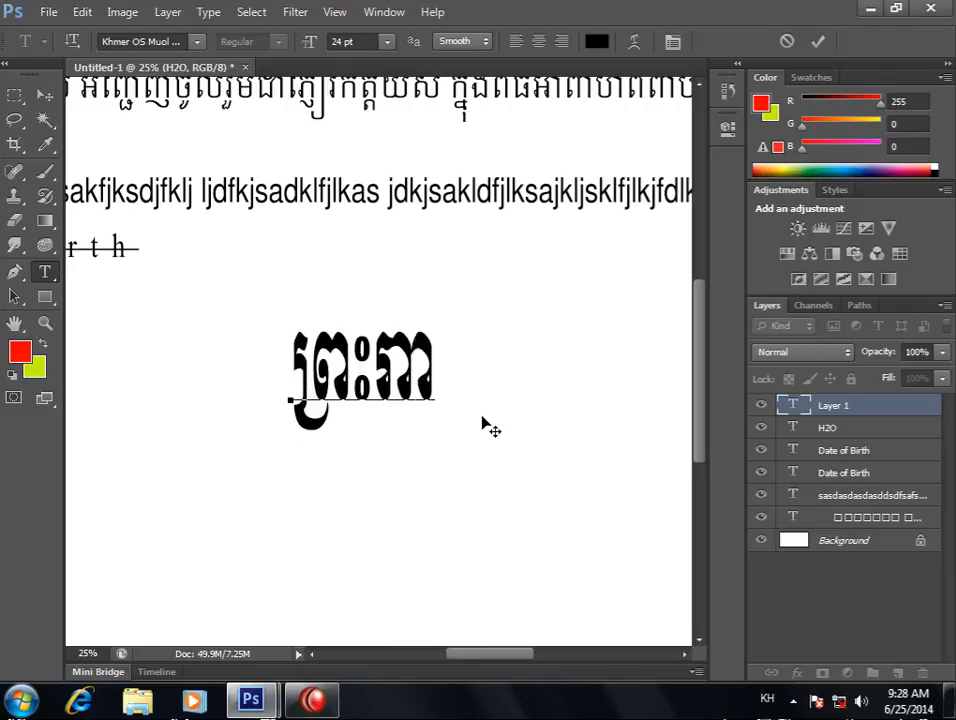
key(BackSpace)
text(ជាំ)
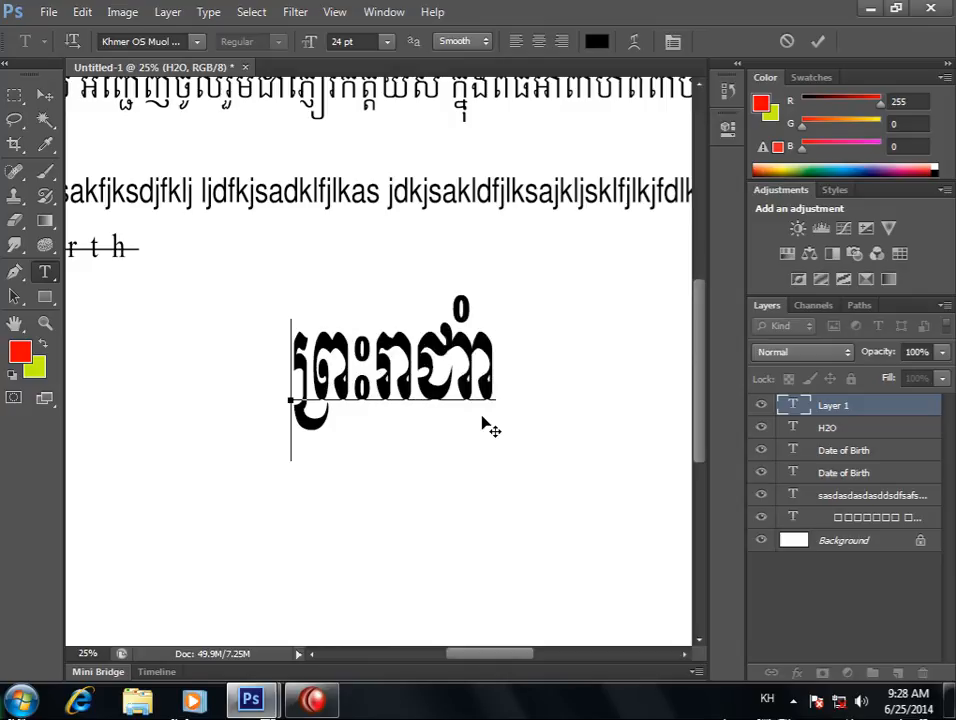
click(482, 360)
click(498, 358)
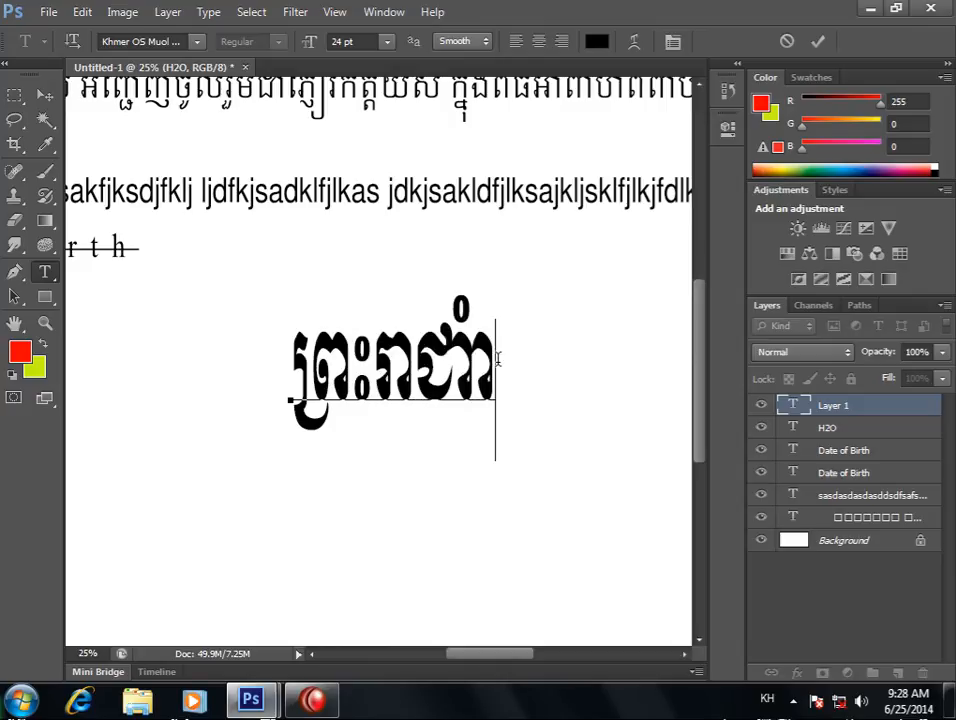
key(BackSpace)
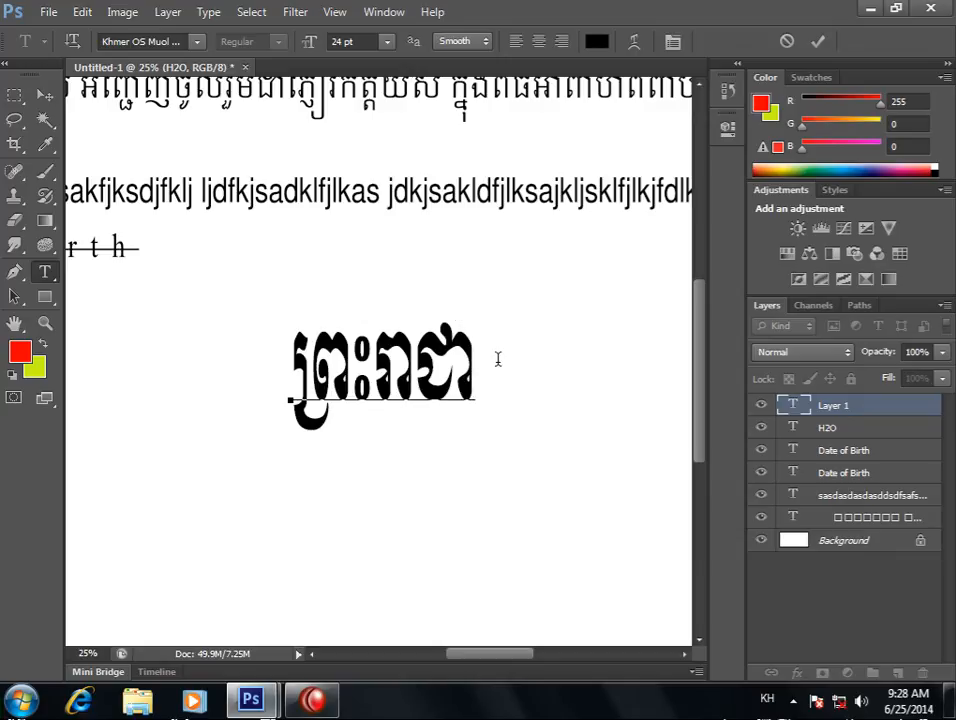
Complete the text as ព្រះរាជាណាចក្រកម្ពុជា and commit it.
text(ណាចក)
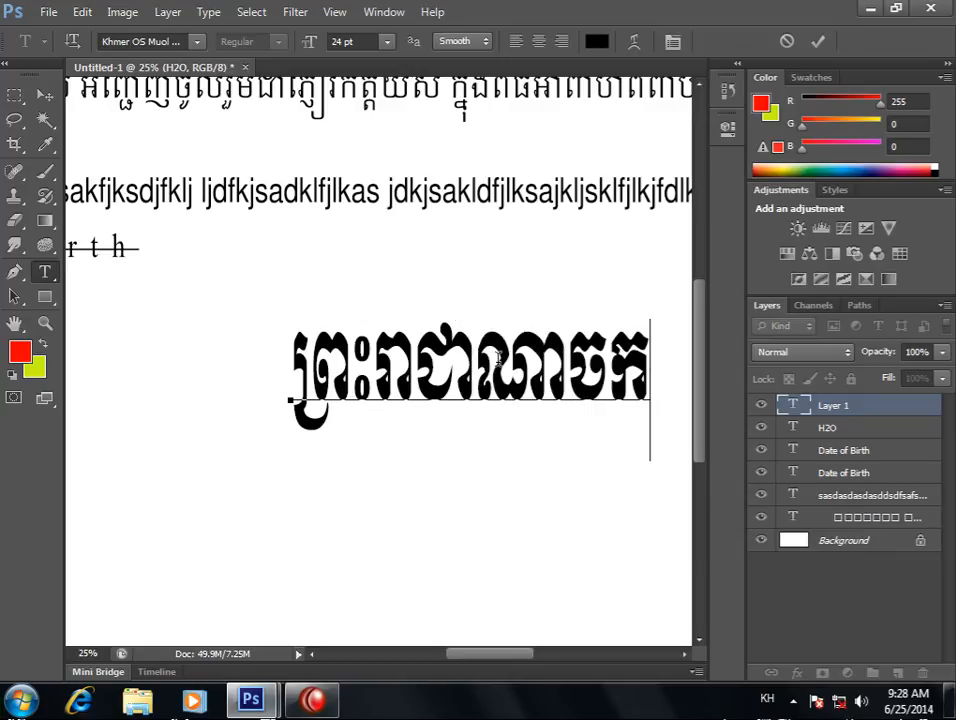
text(្រ)
scroll(498, 358, down, 3)
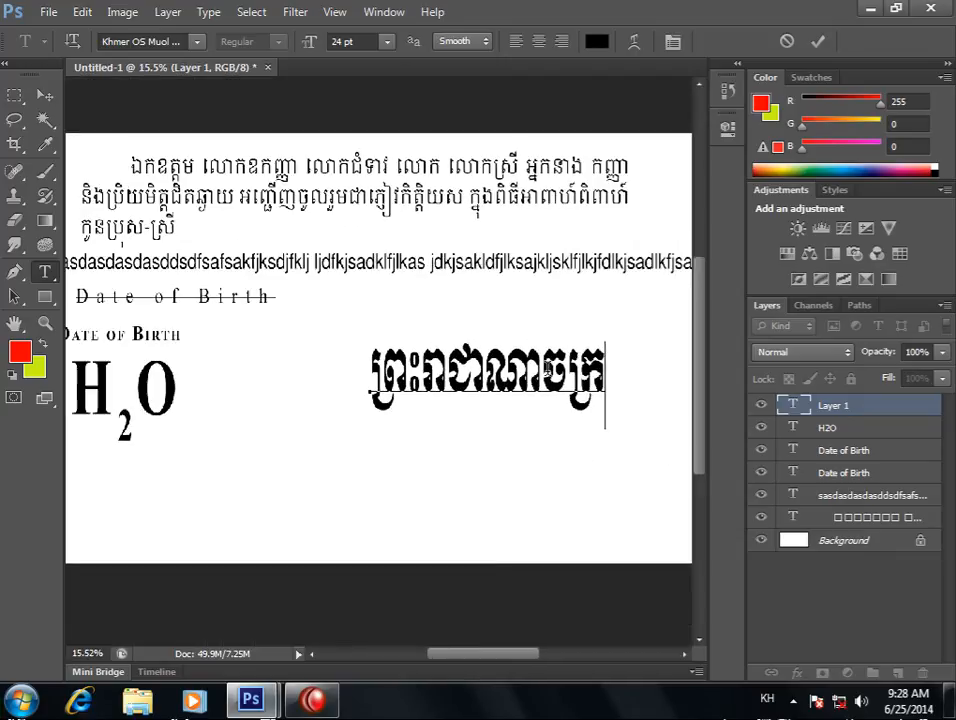
text(ក)
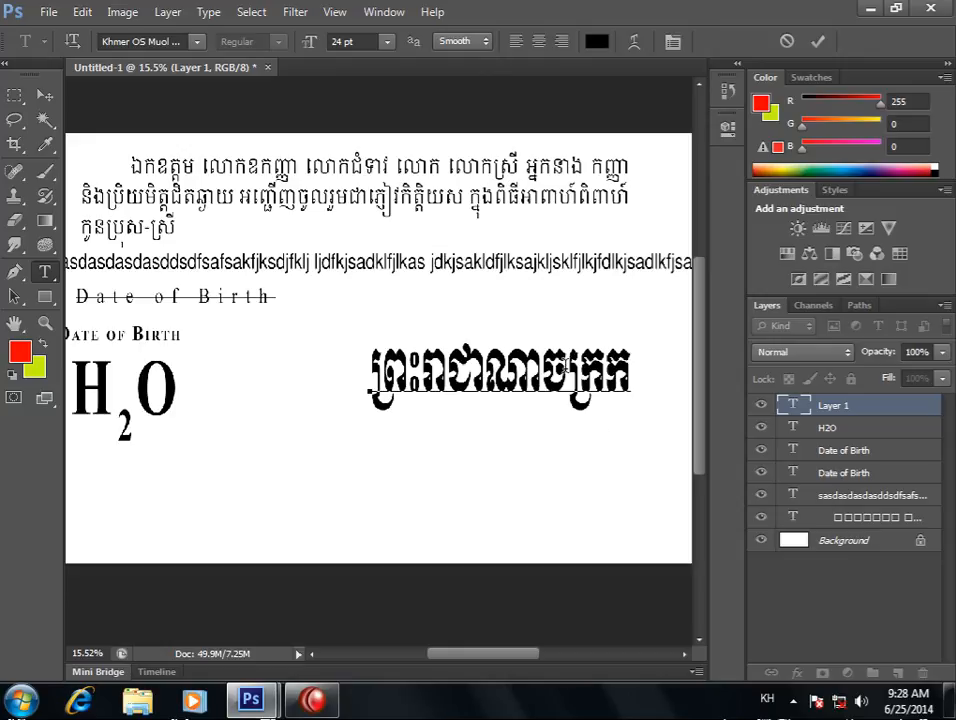
text(ម្ពុជា)
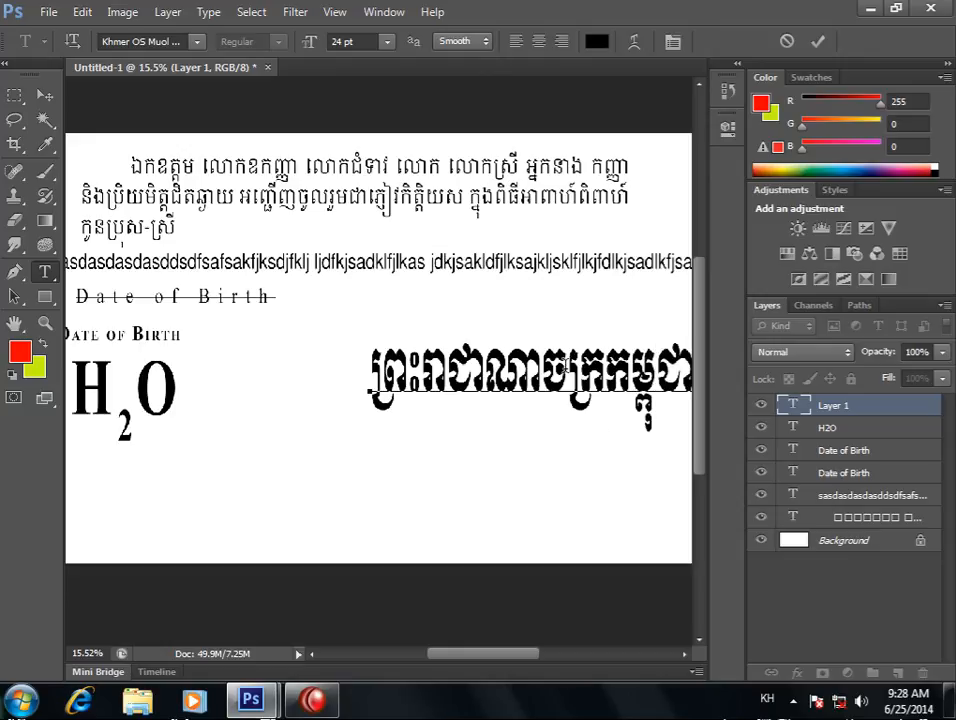
key(ctrl+Return)
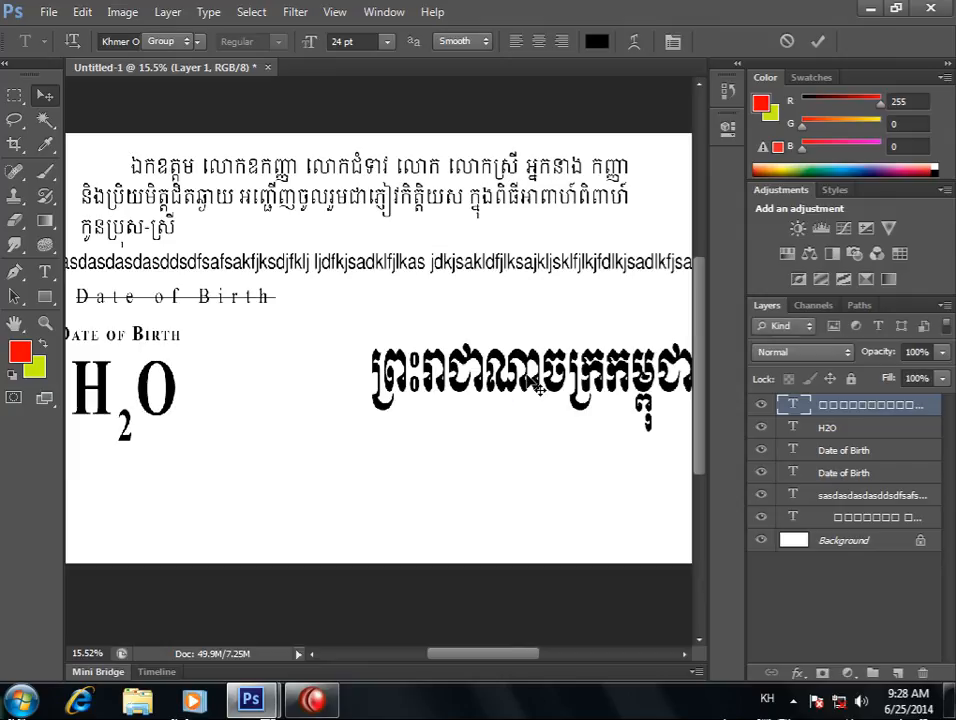
Move the Khmer heading closer to the "H2O" text and scale it down to 19.5 pt.
key(v)
drag(530, 378, 416, 372)
key(ctrl+t)
key(Return)
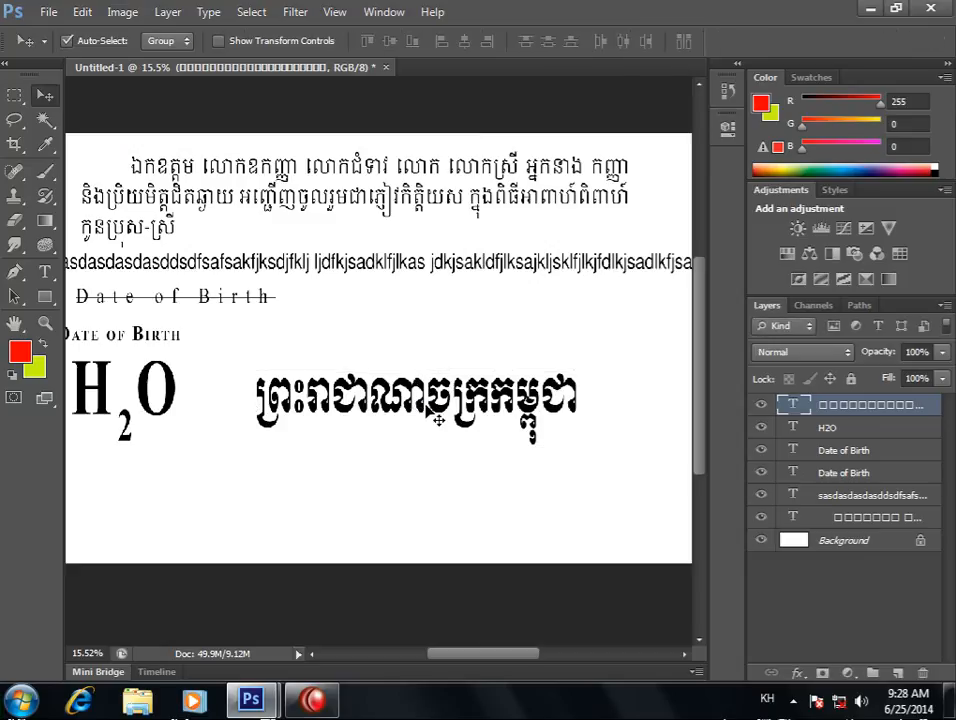
Set the anti-aliasing of the whole Khmer heading to None.
scroll(466, 403, up, 1)
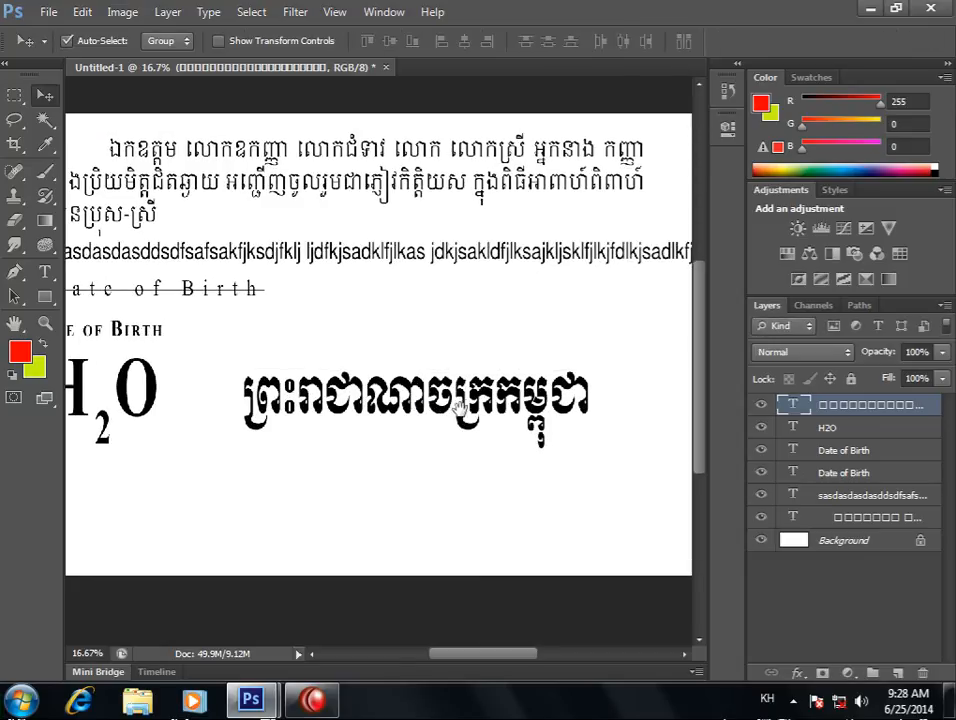
scroll(446, 415, up, 1)
click(45, 272)
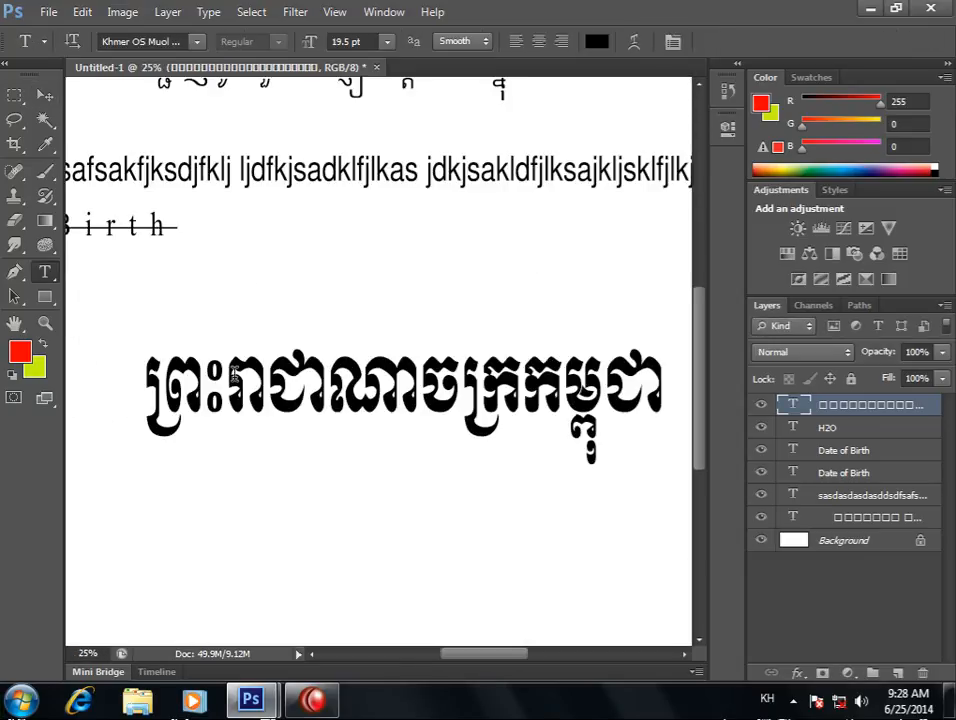
click(233, 375)
drag(655, 380, 84, 356)
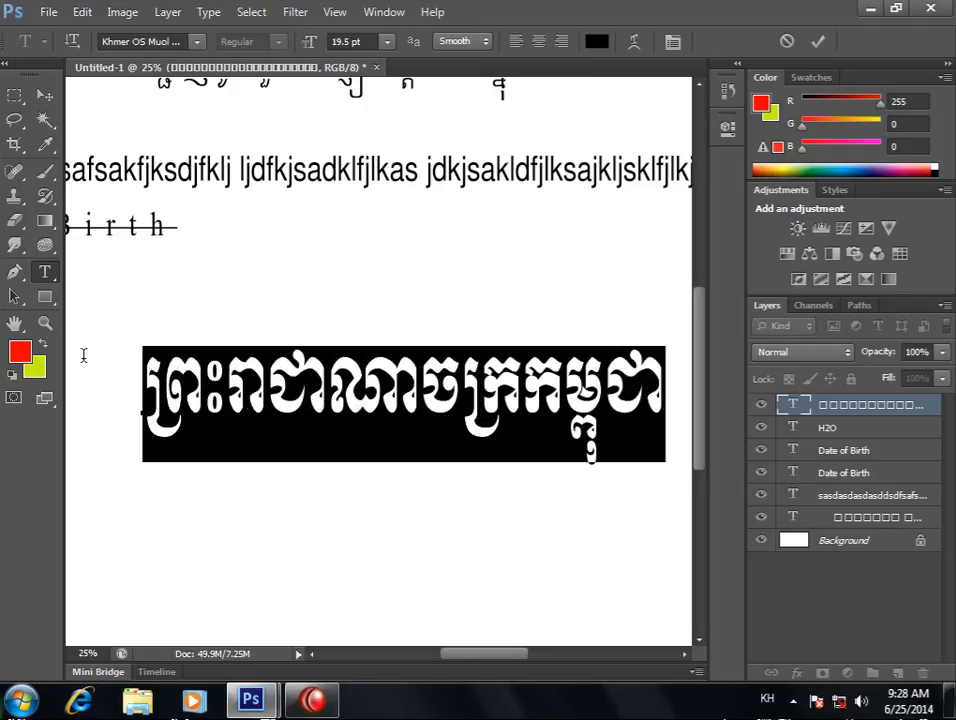
click(463, 41)
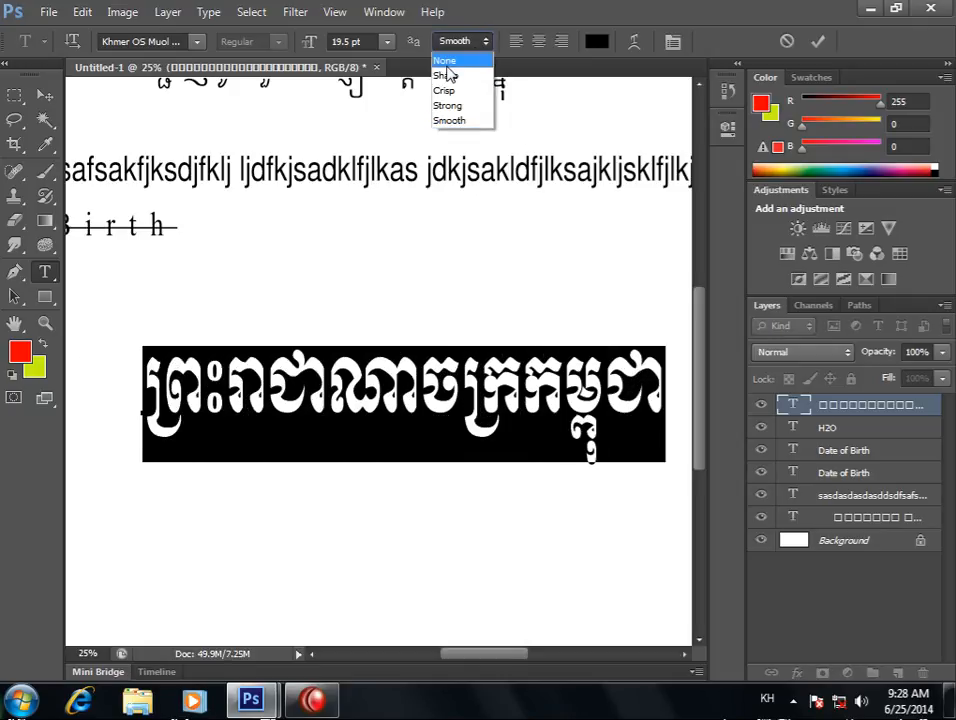
click(455, 58)
click(373, 400)
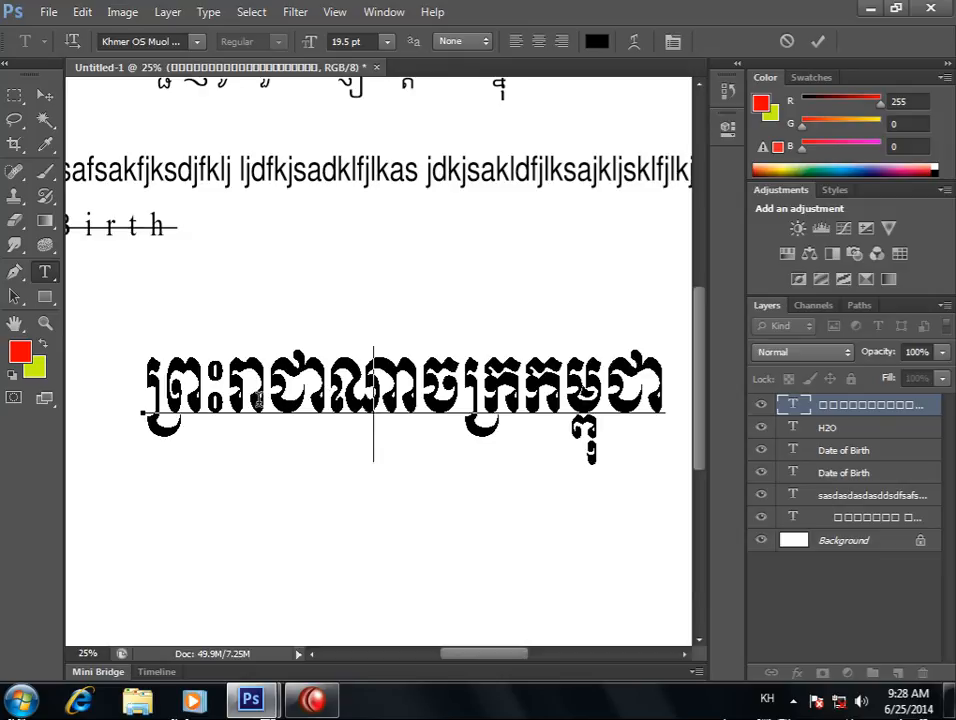
Examine the letter edges of the Khmer heading at high magnification to judge the effect of no anti-aliasing.
click(47, 97)
scroll(220, 391, up, 2)
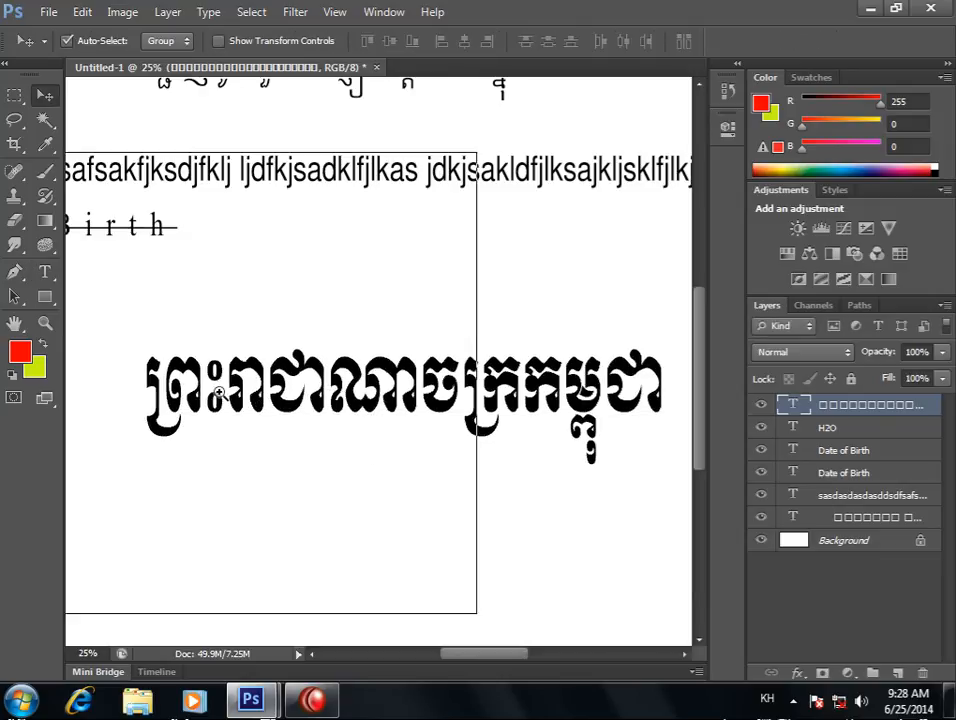
scroll(220, 391, up, 4)
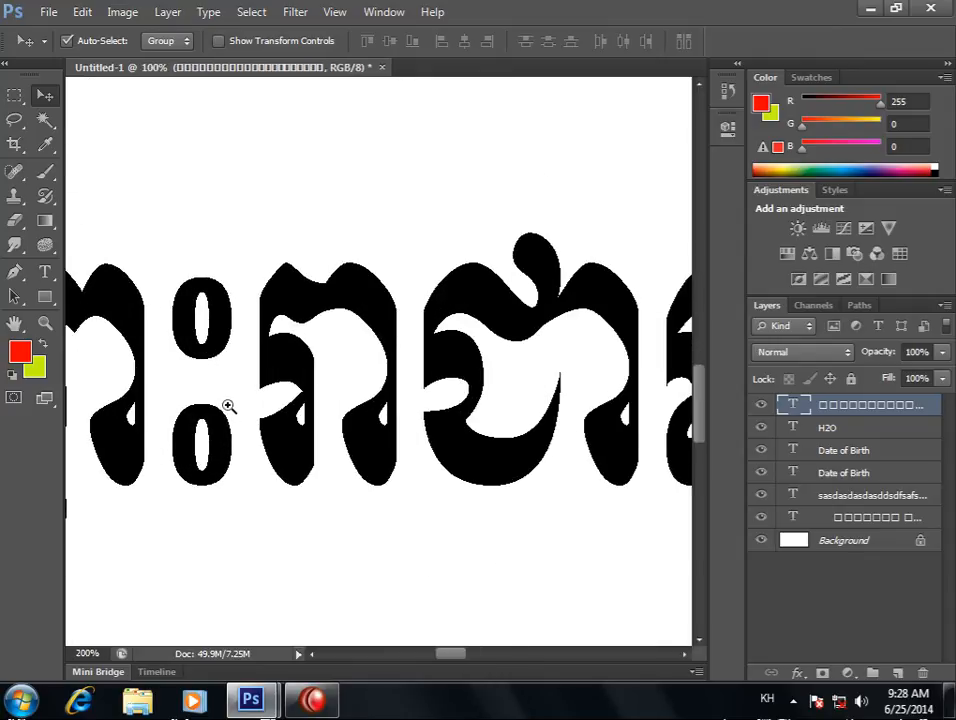
scroll(214, 440, up, 1)
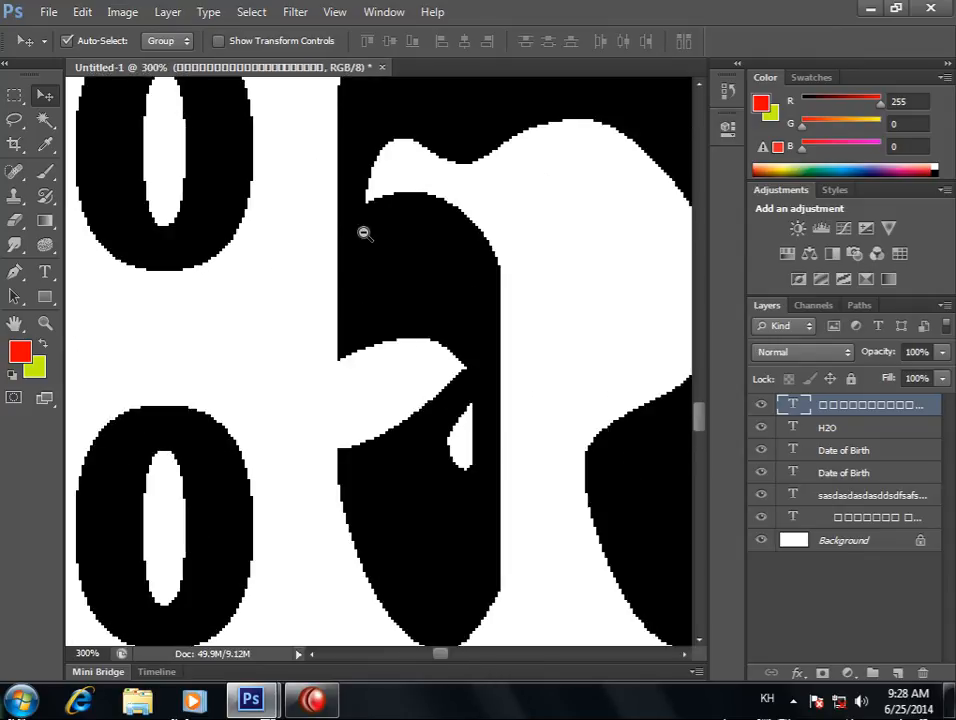
scroll(431, 405, down, 3)
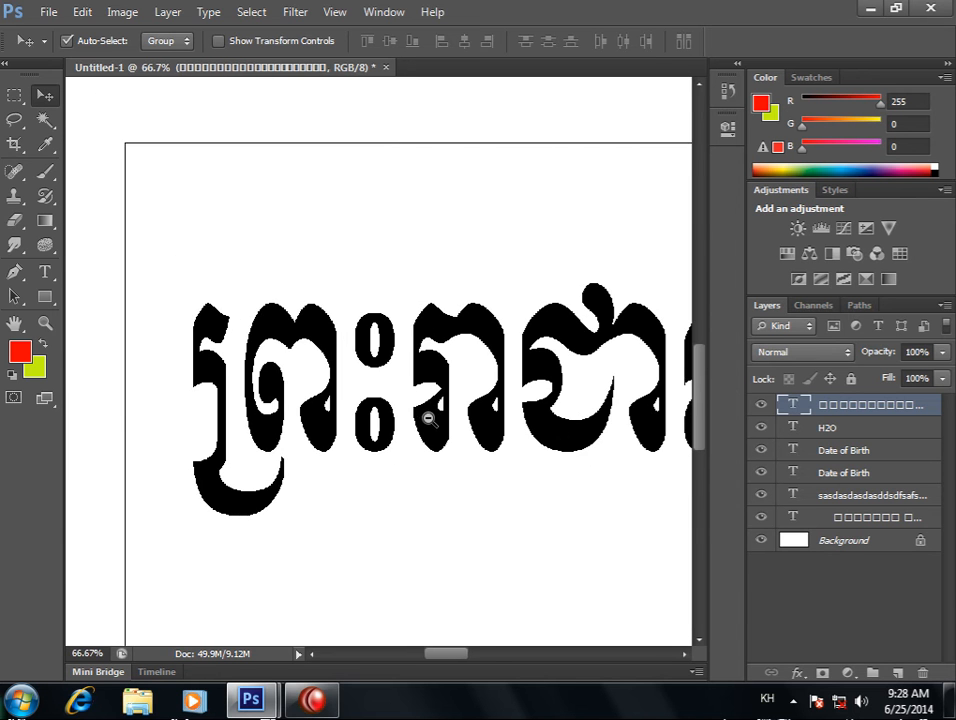
alt+click(428, 418)
drag(461, 421, 377, 325)
ctrl+click(377, 330)
alt+click(348, 335)
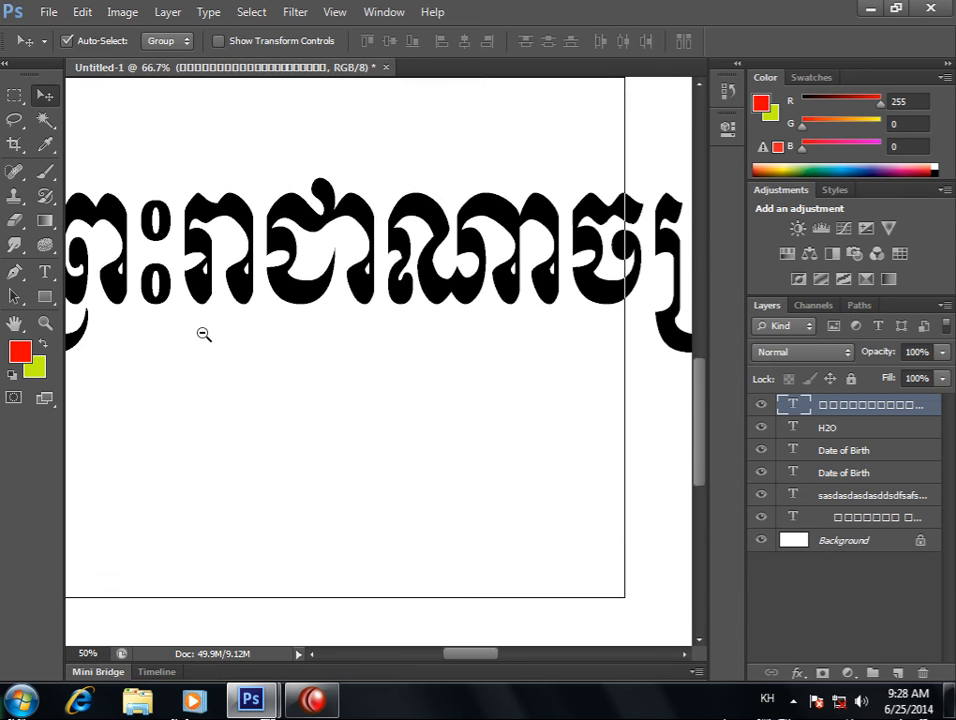
Change the anti-aliasing of the whole Khmer heading to Sharp.
click(49, 272)
click(240, 310)
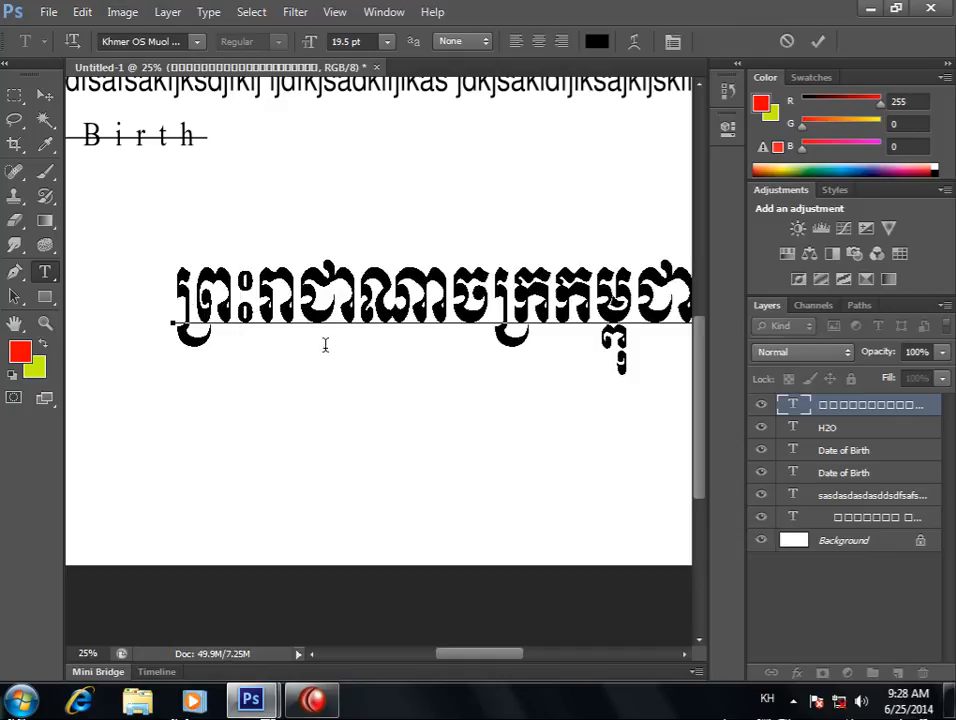
mouse_move(502, 656)
mouse_down()
mouse_move(540, 659)
mouse_move(512, 659)
mouse_up()
drag(622, 300, 45, 222)
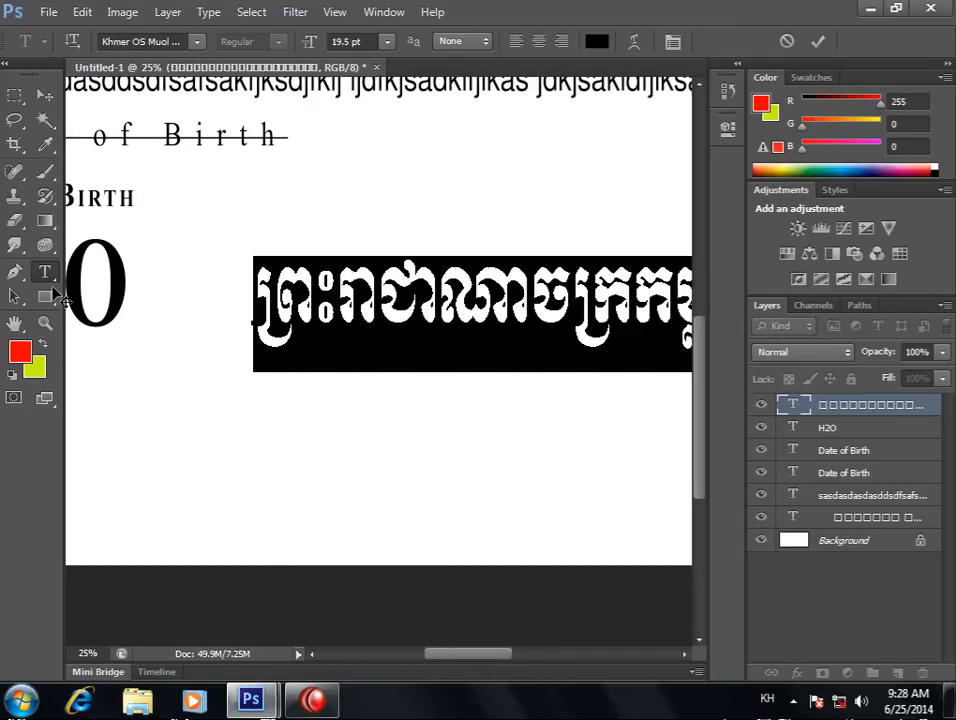
click(469, 42)
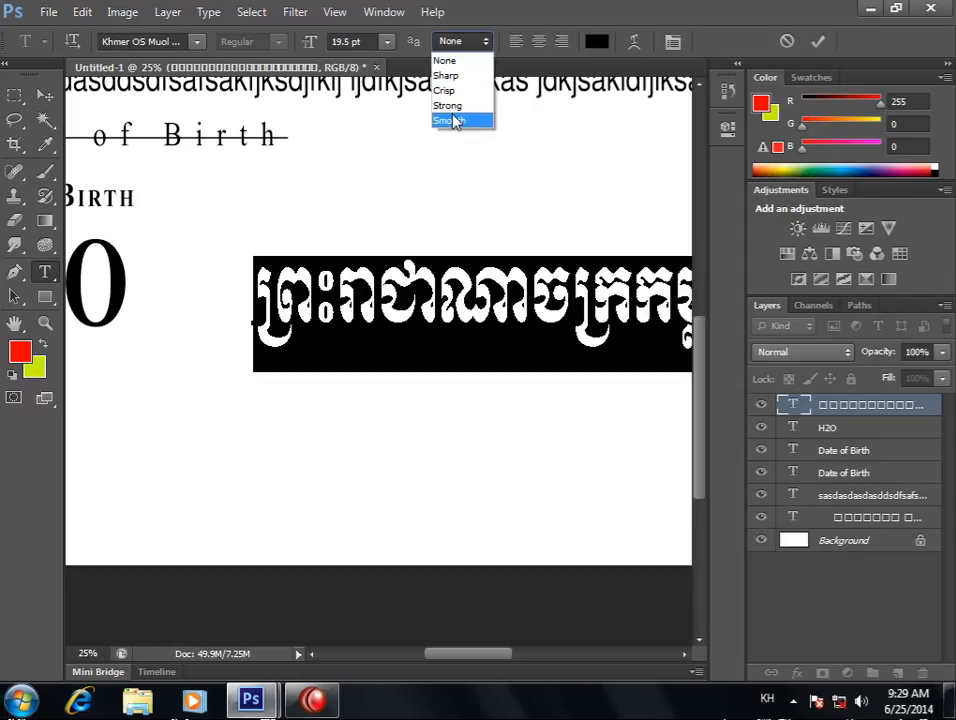
click(446, 75)
click(380, 300)
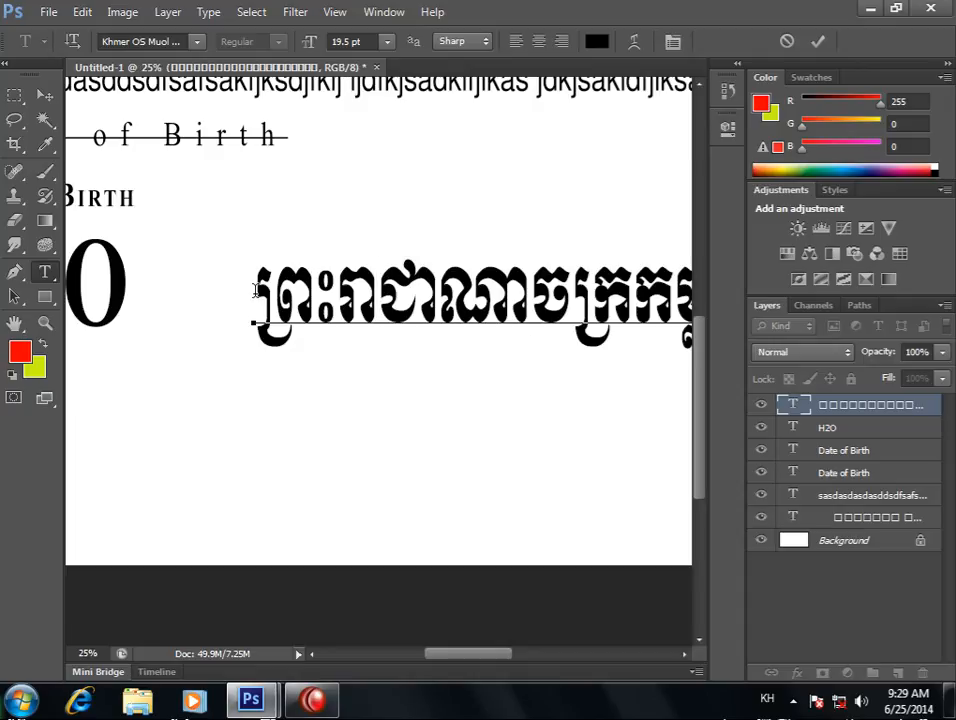
Select all the characters of the Khmer heading for further formatting.
drag(256, 290, 313, 272)
drag(251, 264, 190, 272)
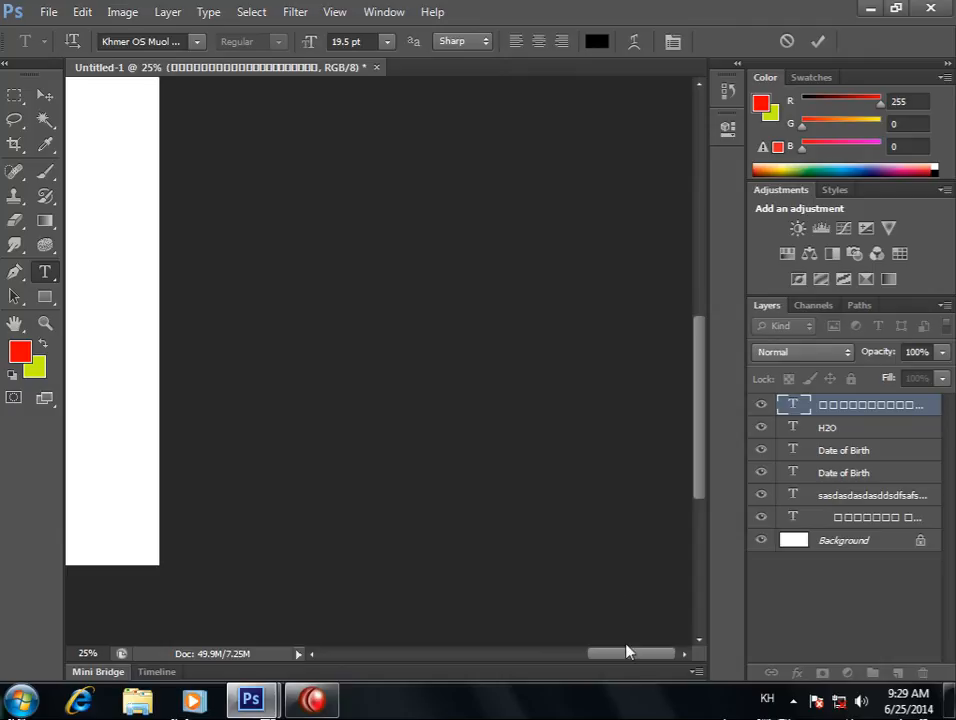
drag(627, 651, 488, 661)
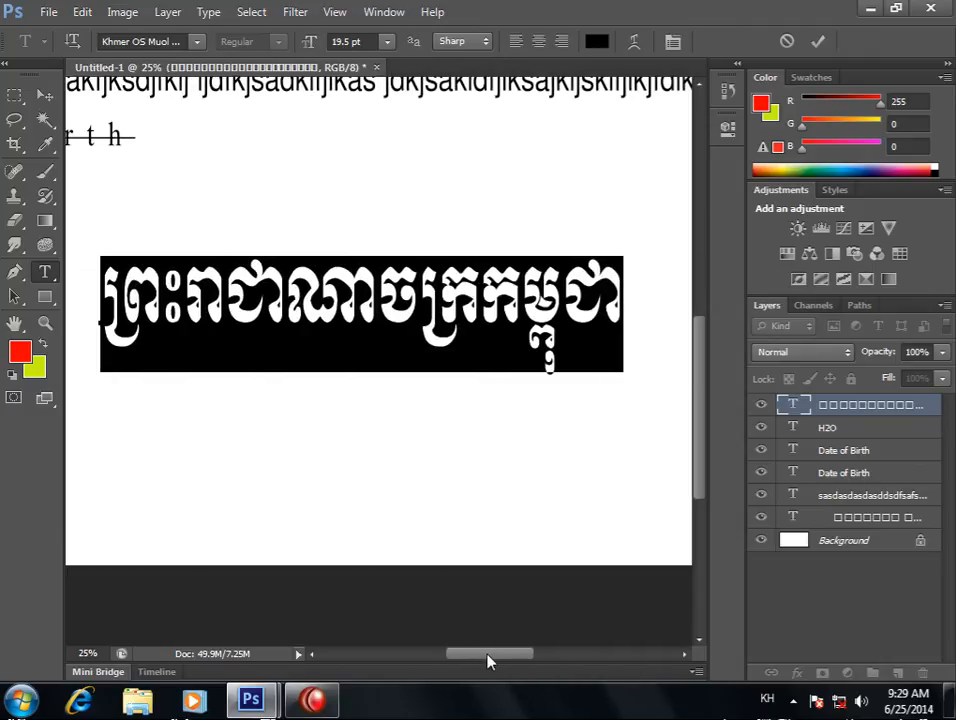
Change the text color of the Khmer title to bright red.
click(596, 41)
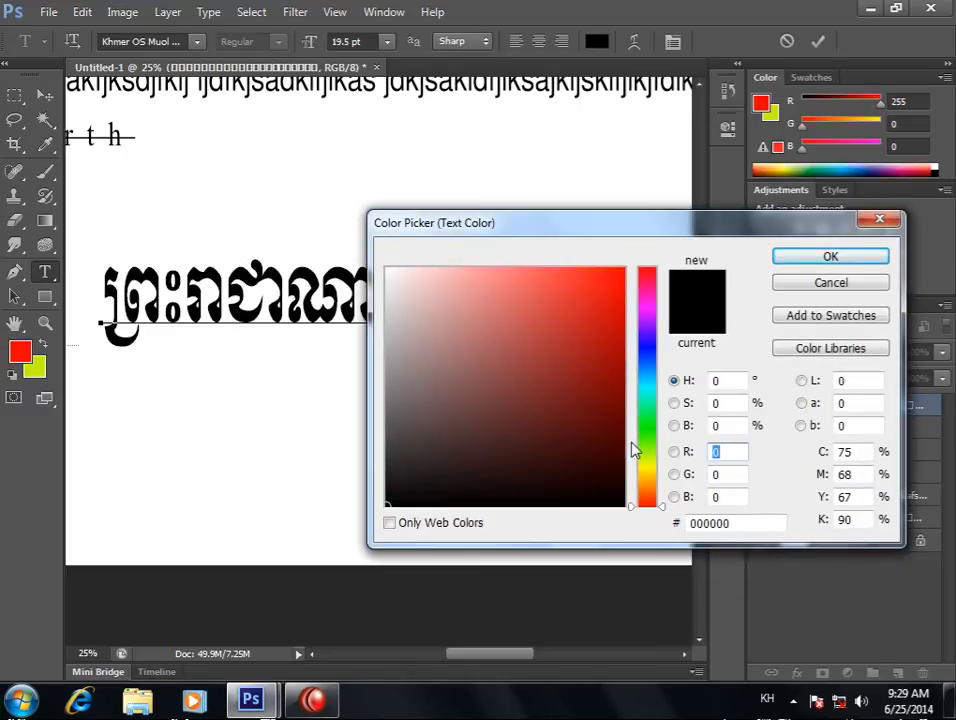
click(610, 291)
click(805, 260)
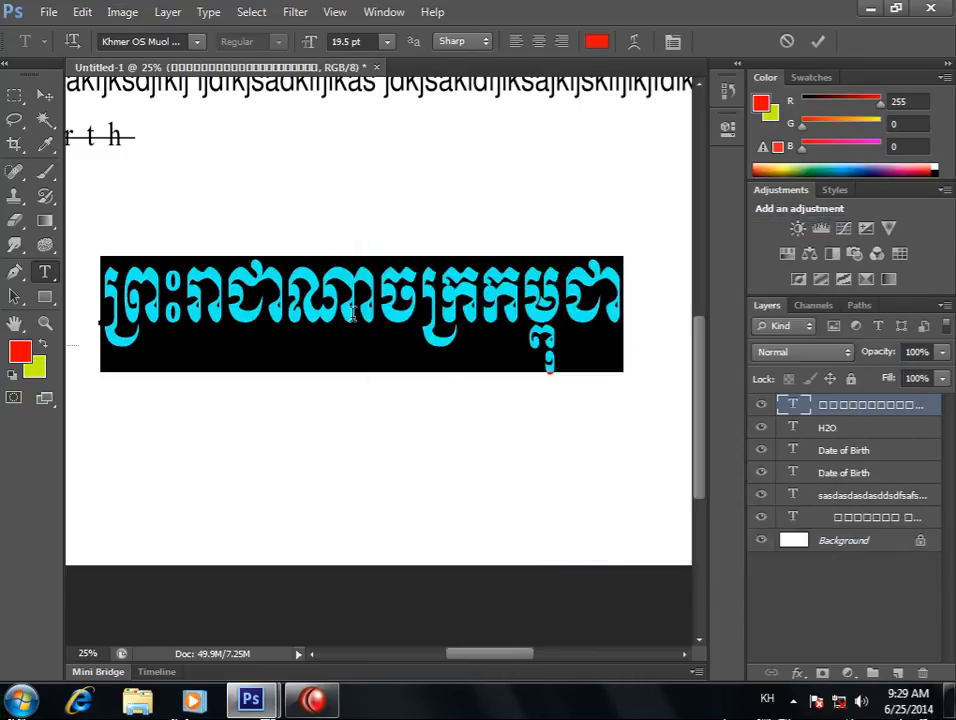
click(348, 312)
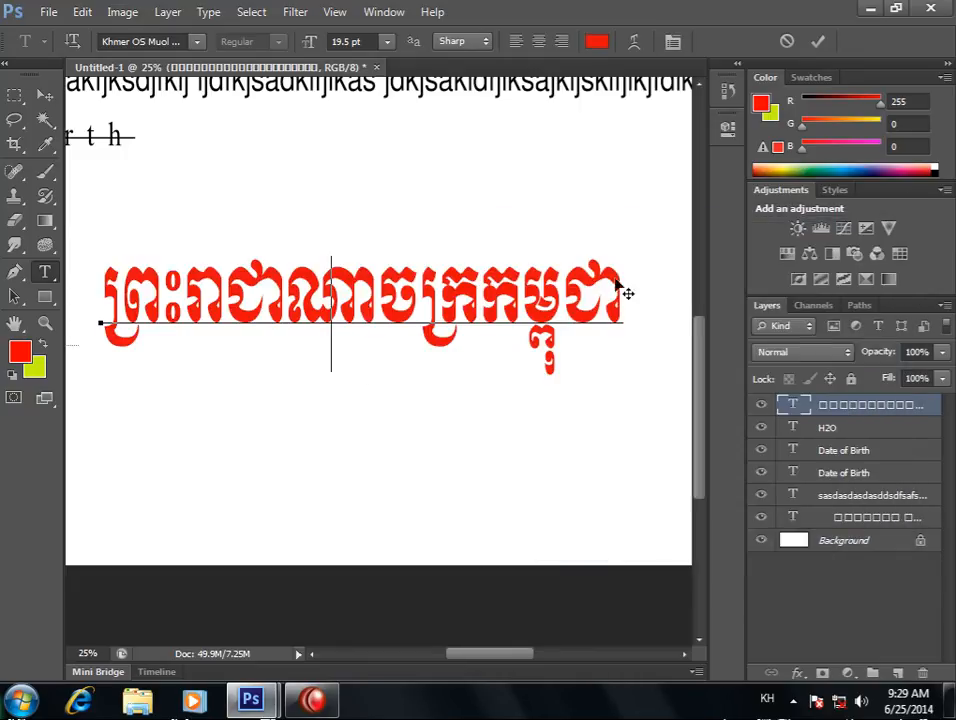
Recolor the whole Khmer title green (#0de55a) through its character settings.
key(ctrl+a)
click(672, 41)
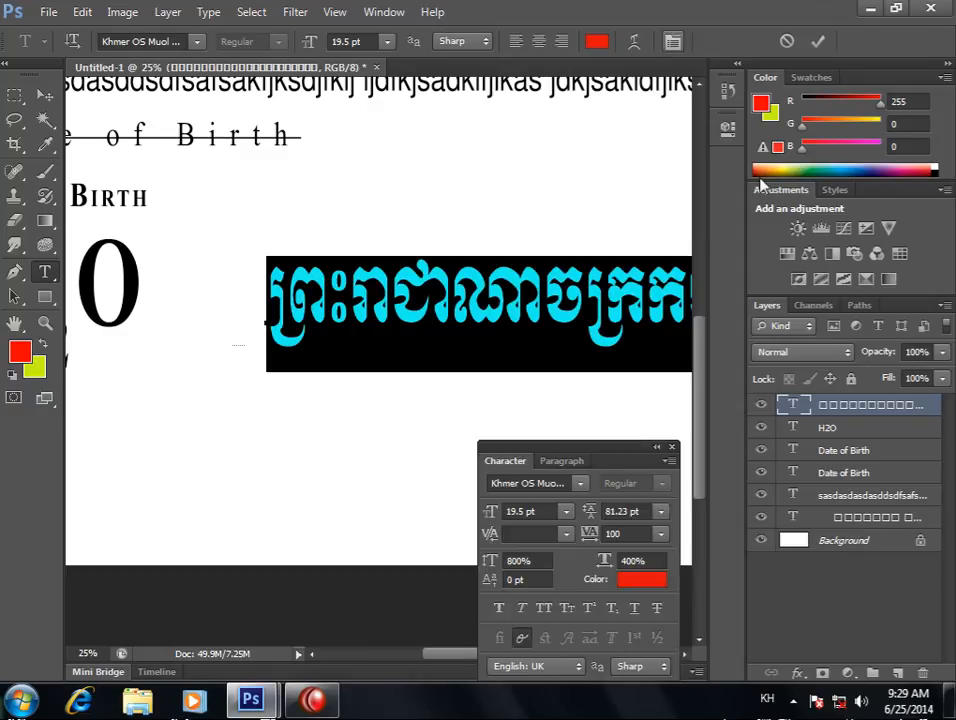
click(640, 583)
click(647, 412)
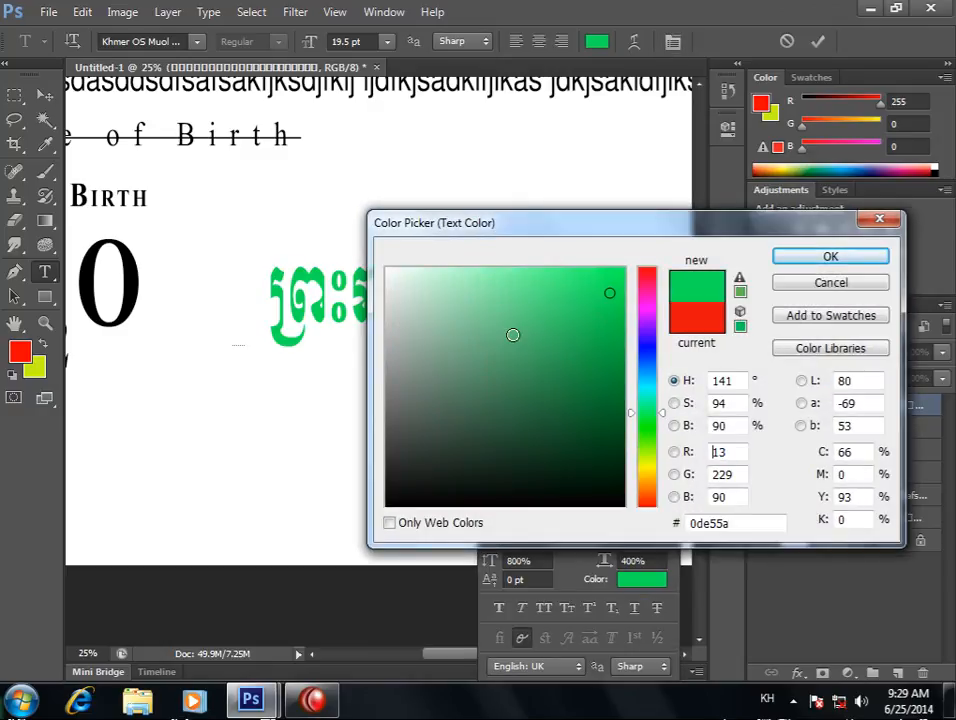
click(830, 256)
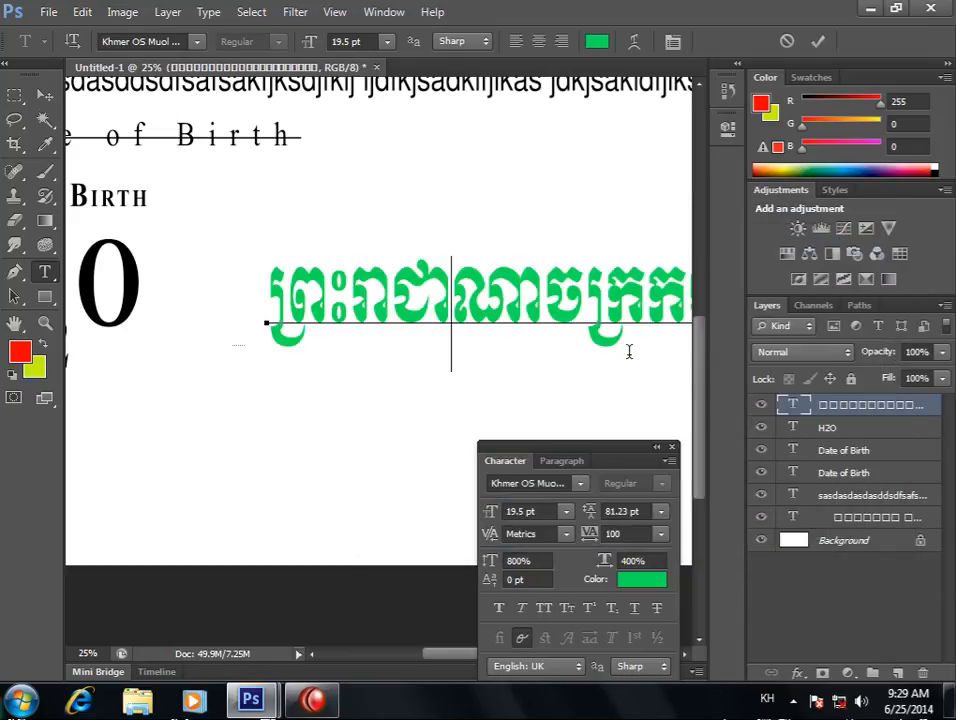
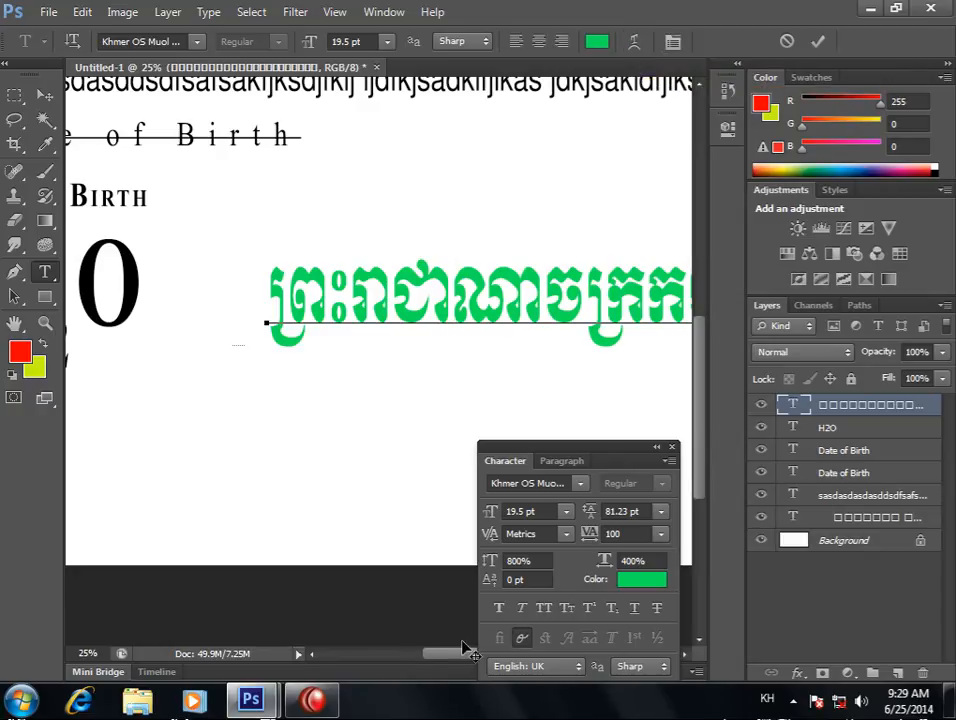
click(672, 446)
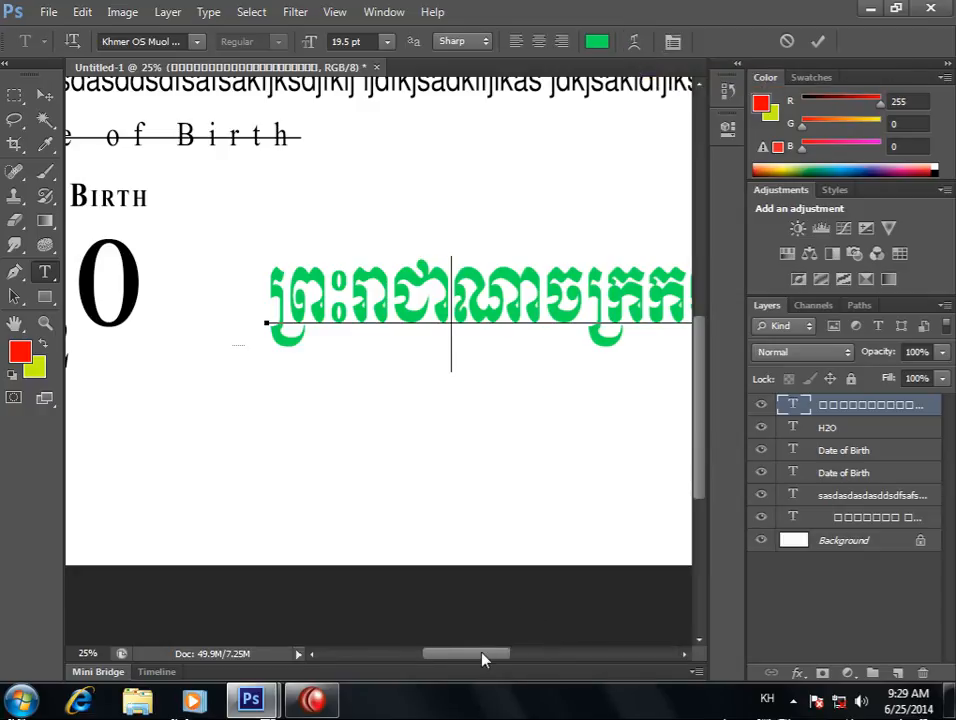
Duplicate the green Khmer title and arrange the two copies one above the other.
drag(482, 659, 506, 653)
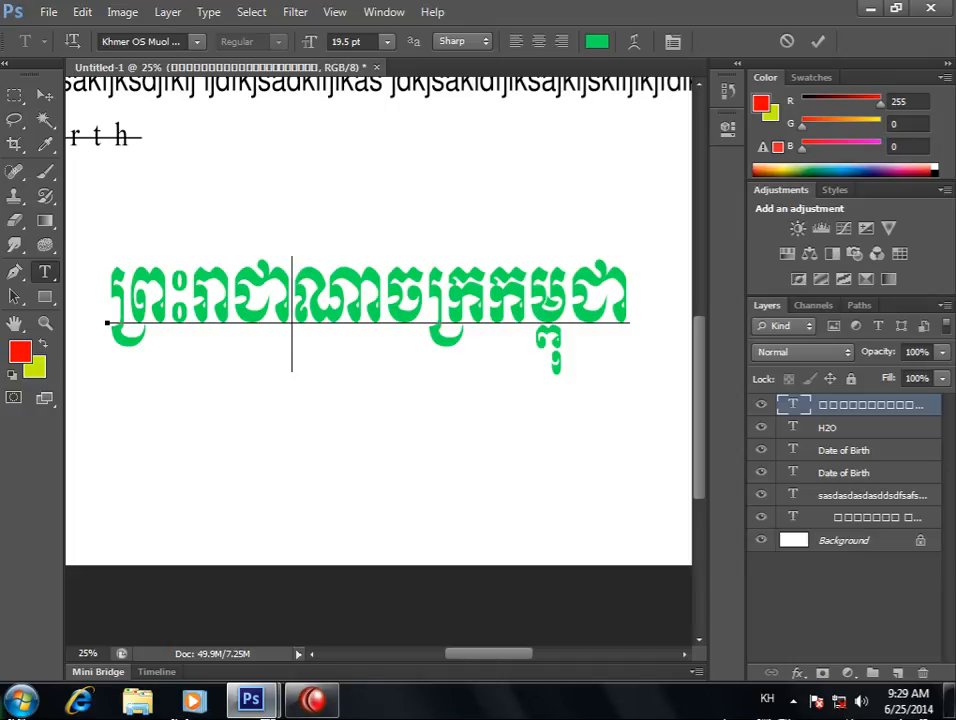
click(44, 94)
mouse_move(256, 278)
mouse_down()
mouse_move(283, 143)
mouse_move(267, 290)
mouse_up()
drag(239, 163, 261, 183)
Warp the upper Khmer title with the horizontal Arc style and a +35% bend.
click(44, 271)
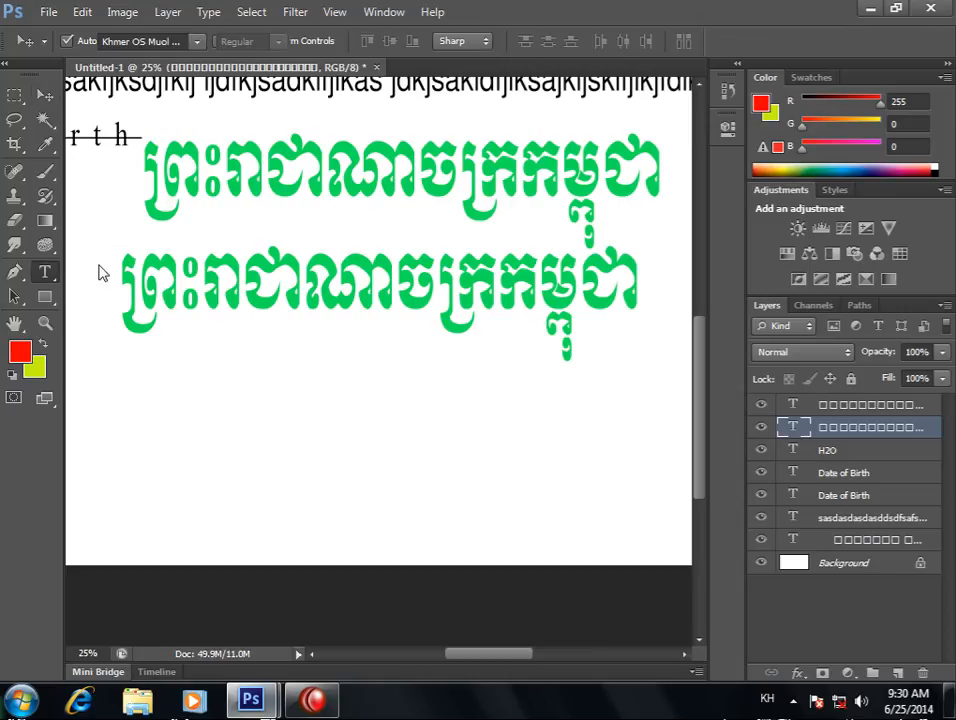
click(327, 170)
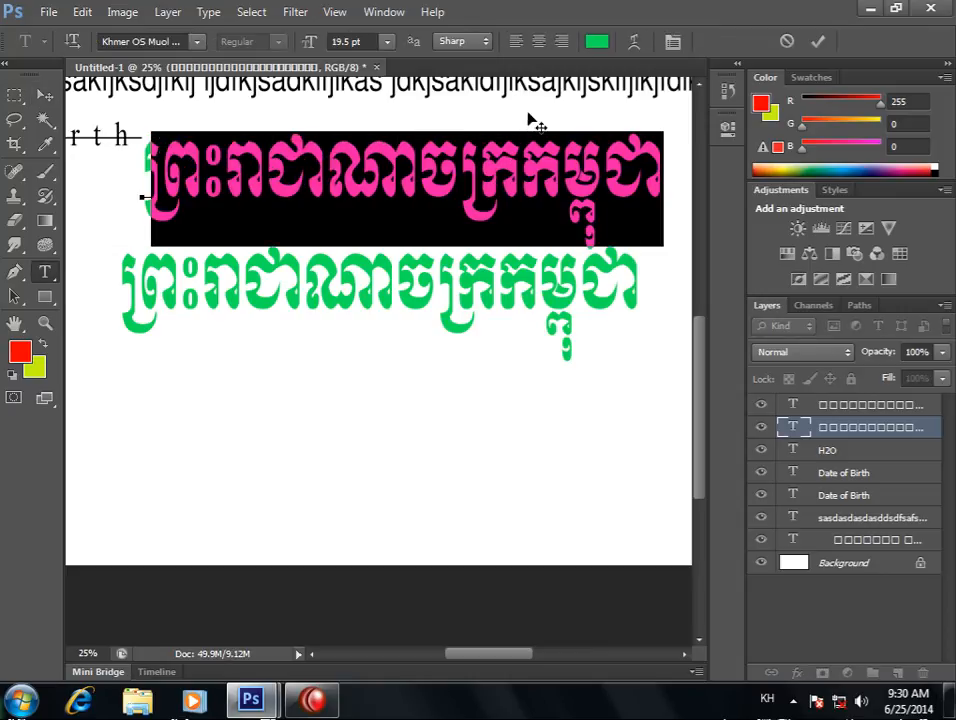
key(shift+Left)
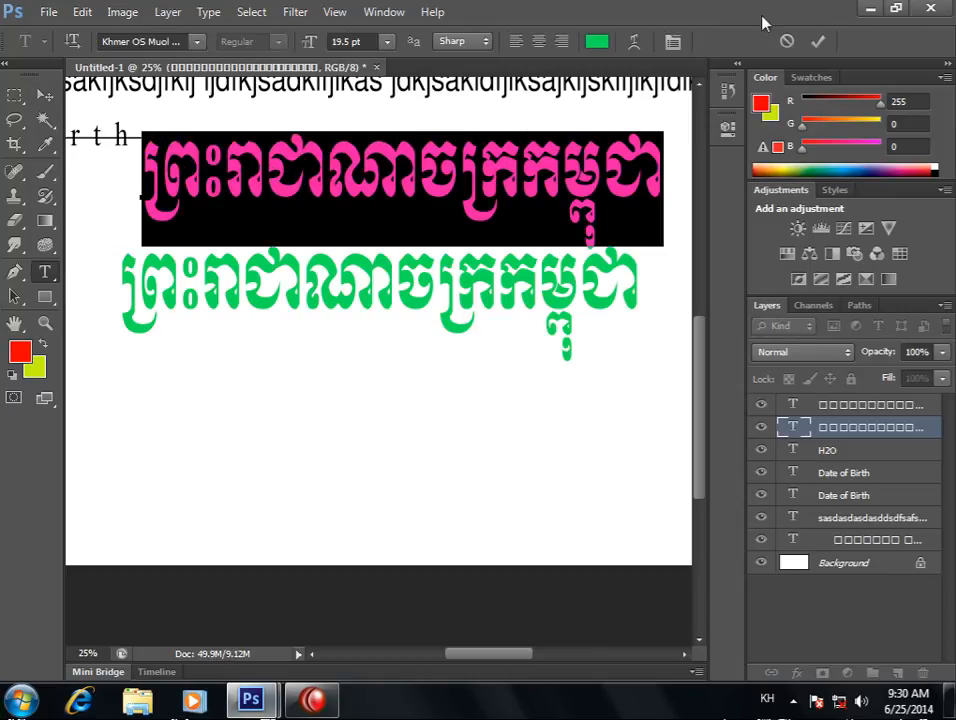
click(634, 41)
click(640, 213)
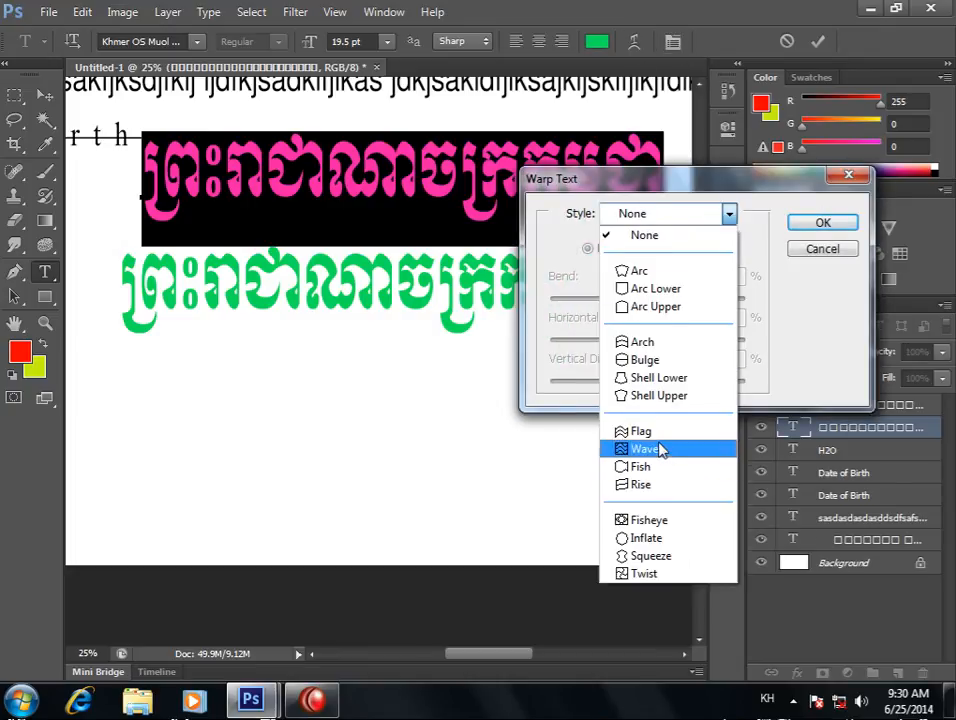
click(625, 270)
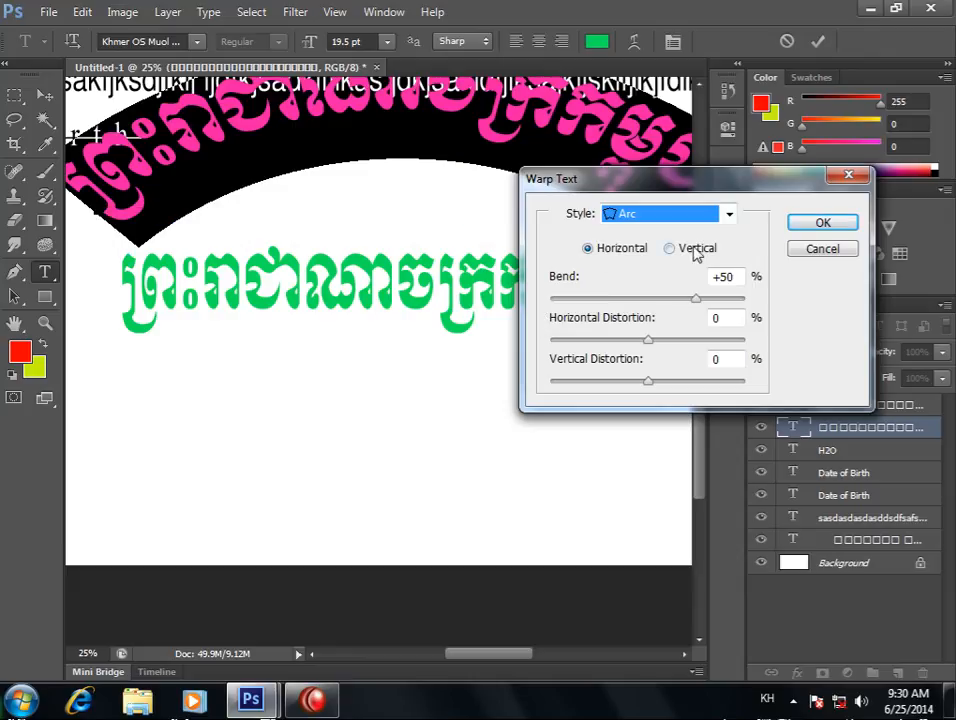
mouse_move(696, 299)
mouse_down()
mouse_move(657, 303)
mouse_move(683, 303)
mouse_up()
click(820, 224)
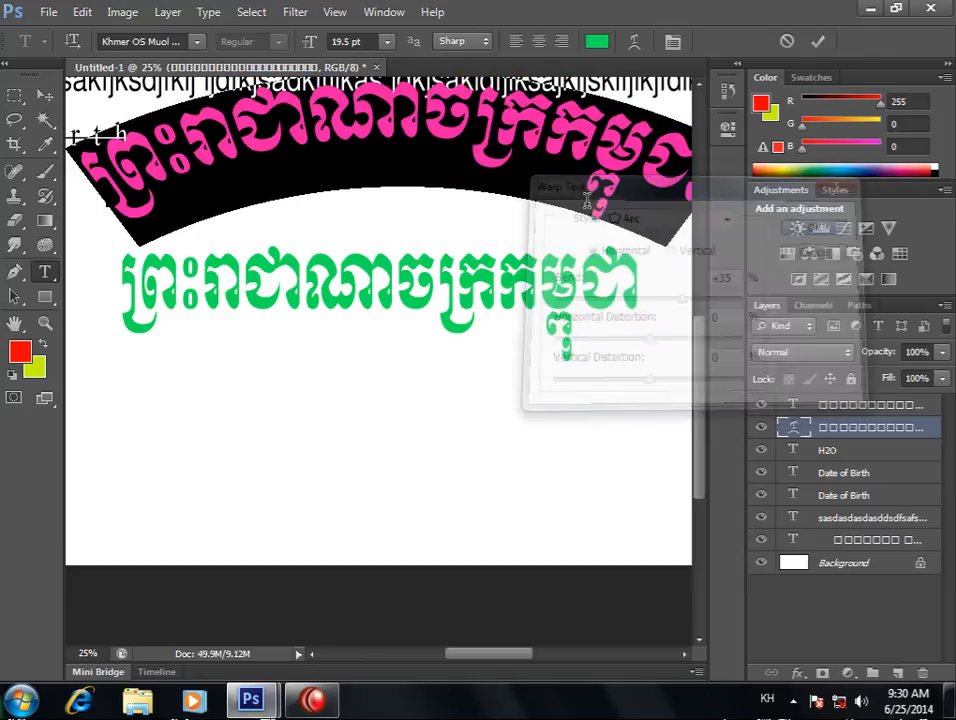
click(45, 94)
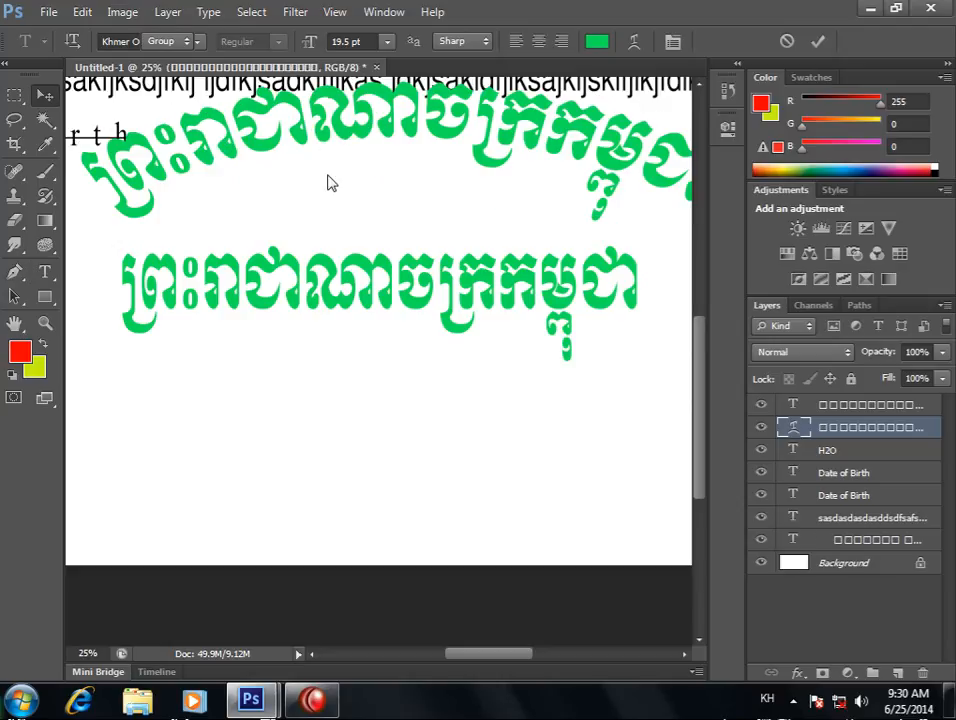
Move the straight Khmer title further down, away from the arched one.
alt+click(422, 250)
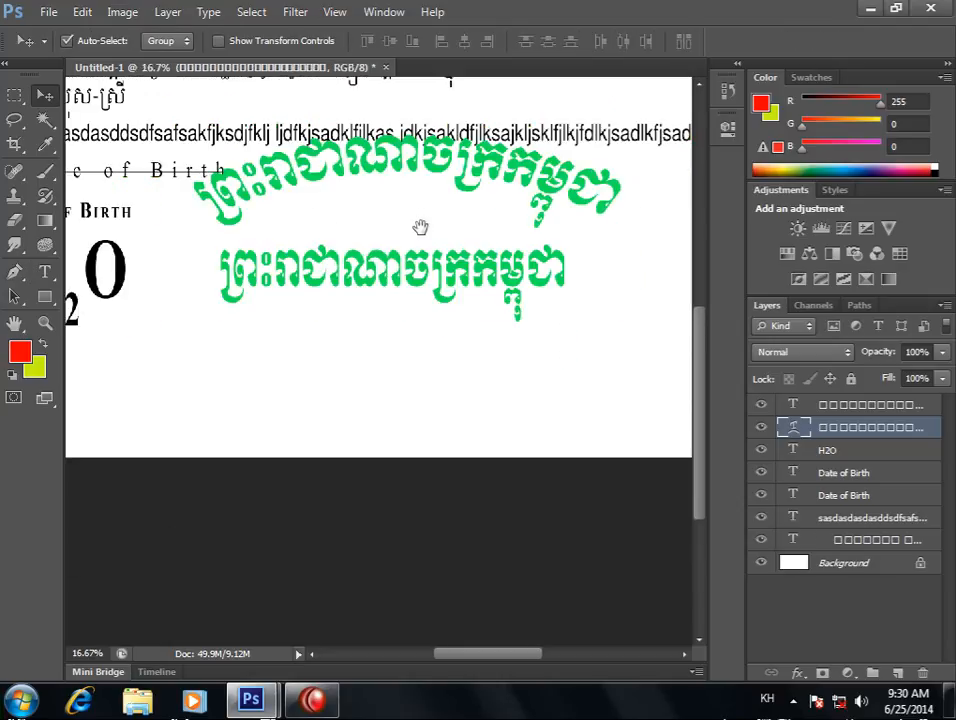
drag(420, 228, 419, 308)
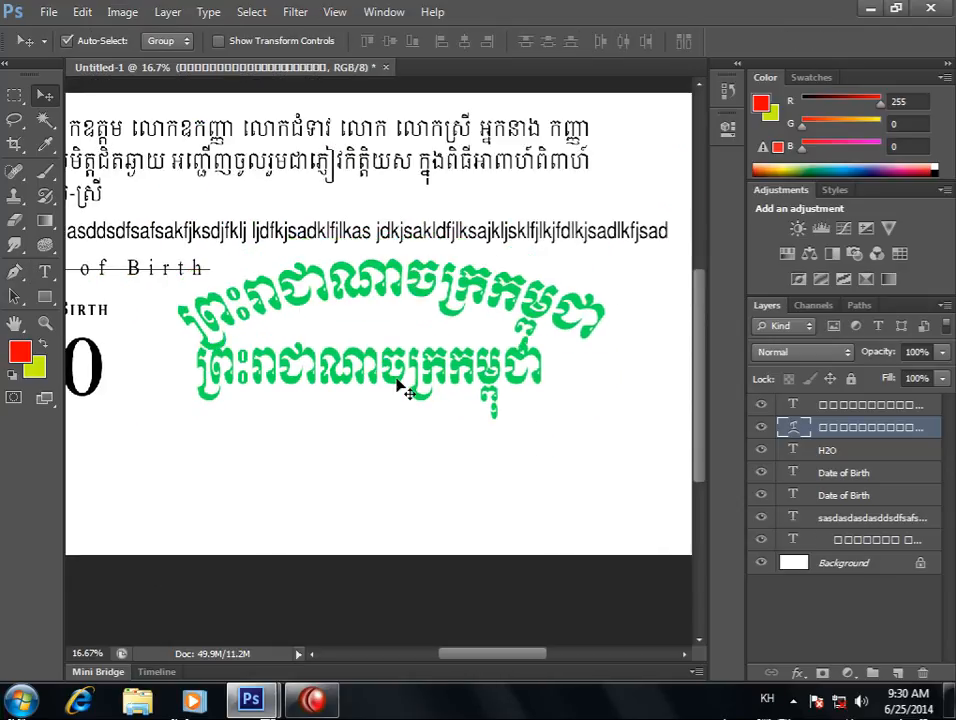
drag(406, 367, 420, 412)
click(412, 290)
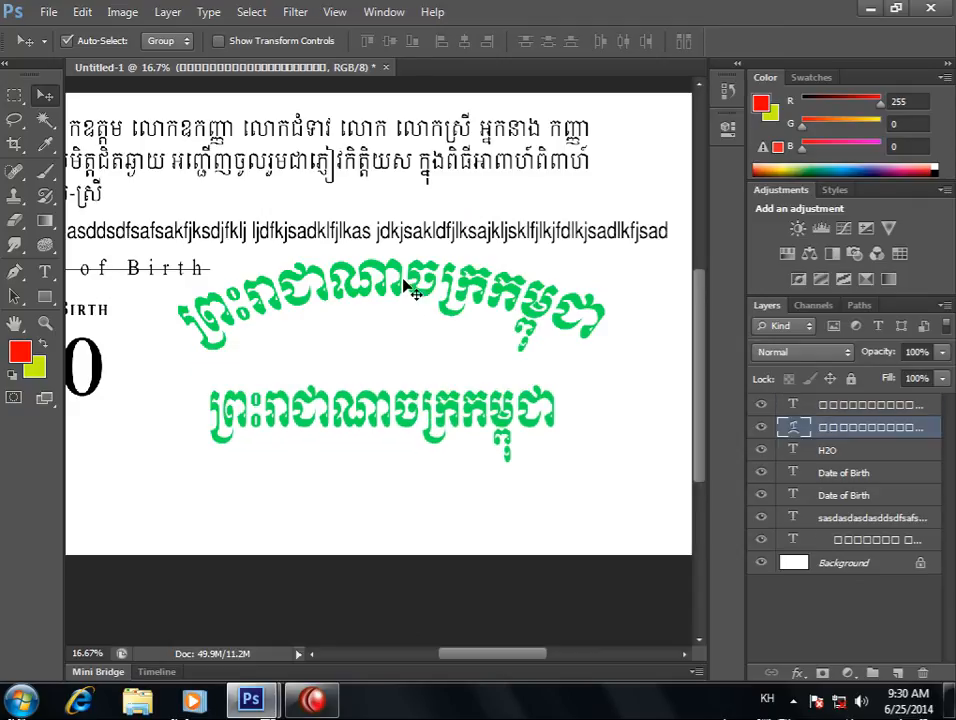
Undo the last title moves and the Arc warp on the upper Khmer title.
key(ctrl+alt+z)
key(ctrl+alt+z)
key(ctrl+alt+z)
key(ctrl+alt+z)
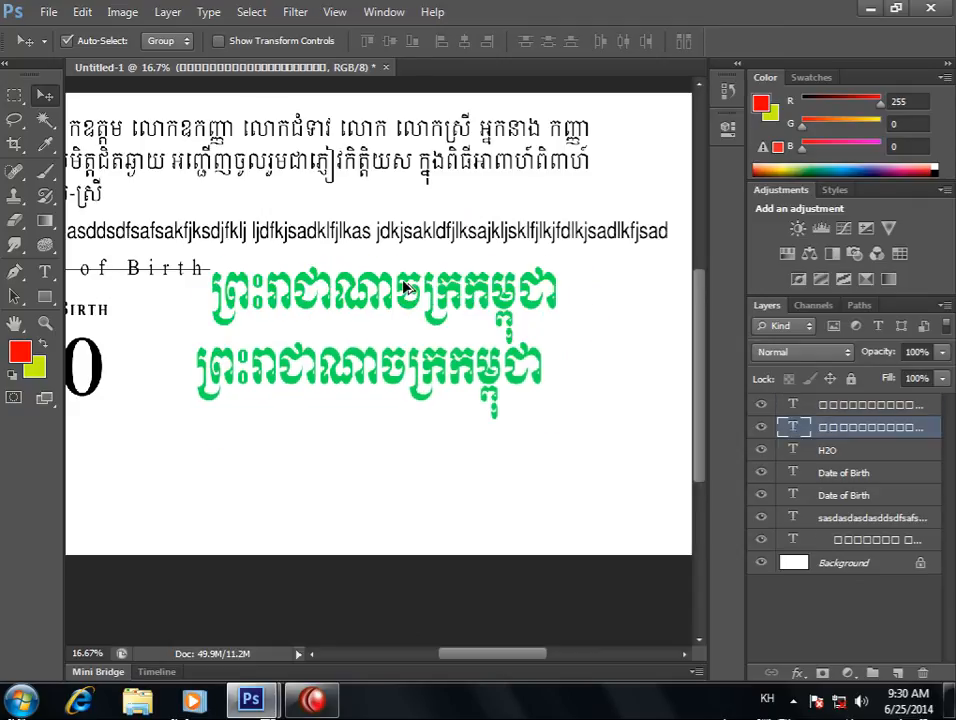
Give the upper Khmer title a horizontal Flag warp with a bend of +87%.
key(t)
click(197, 282)
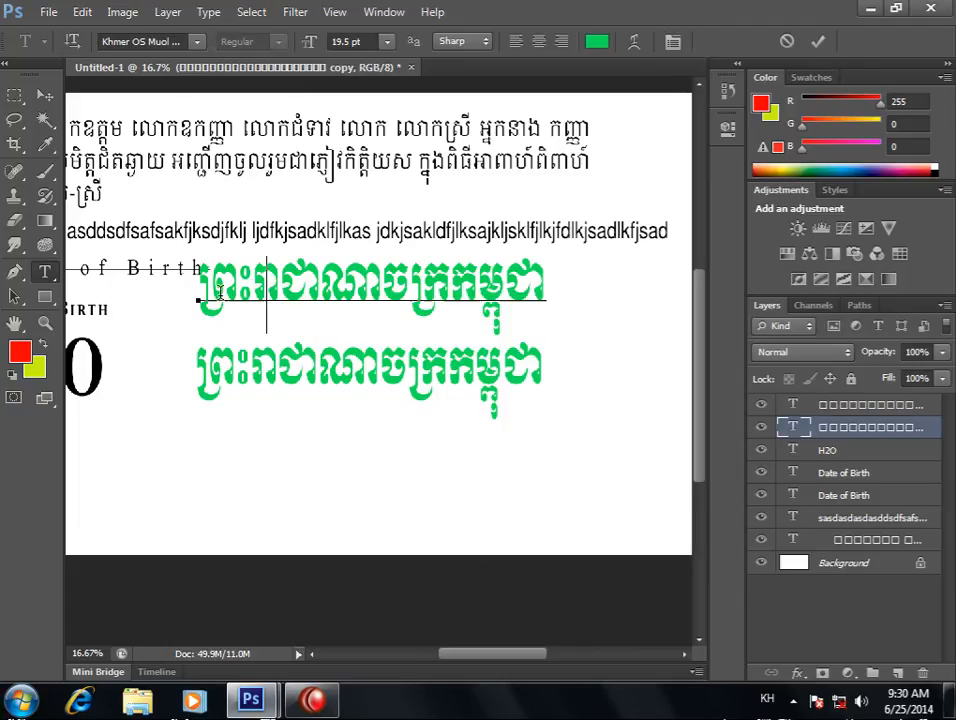
drag(197, 282, 589, 305)
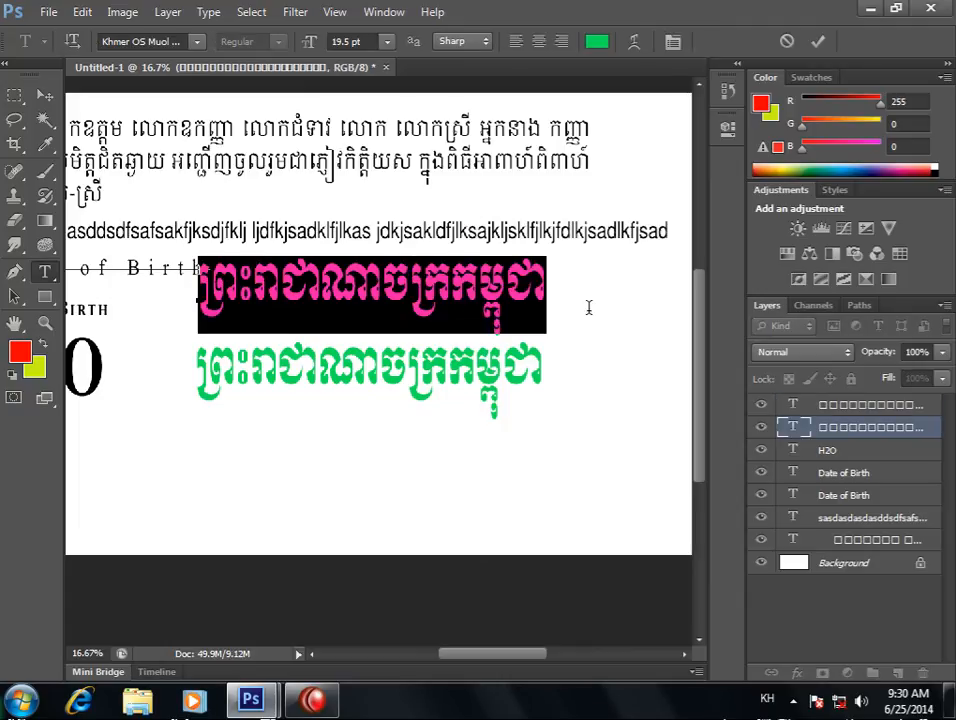
click(634, 44)
click(682, 217)
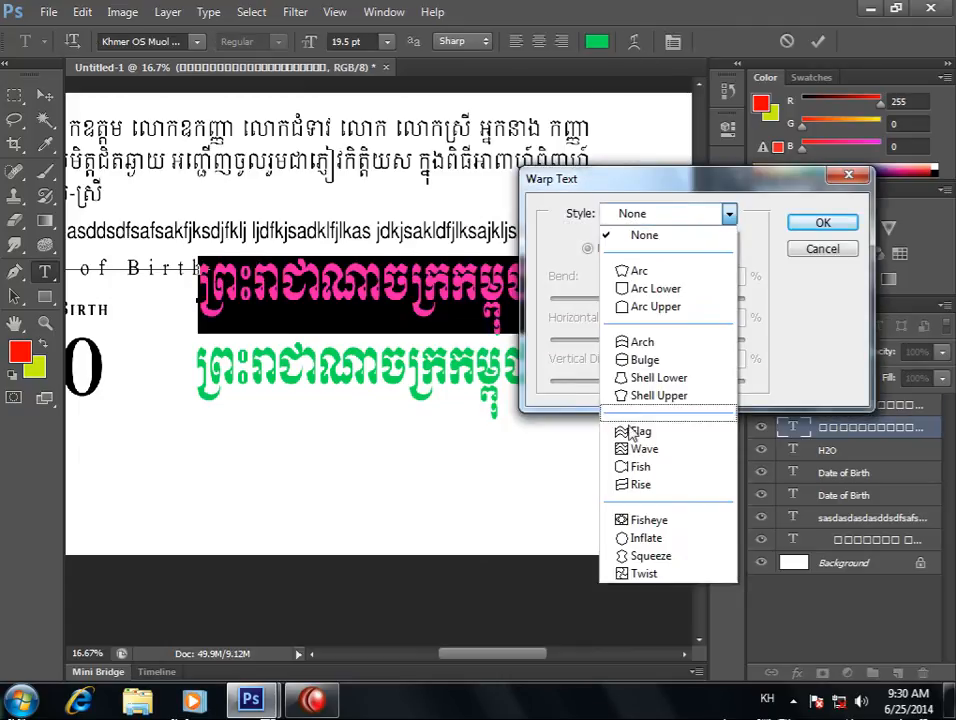
click(608, 432)
drag(698, 307, 734, 305)
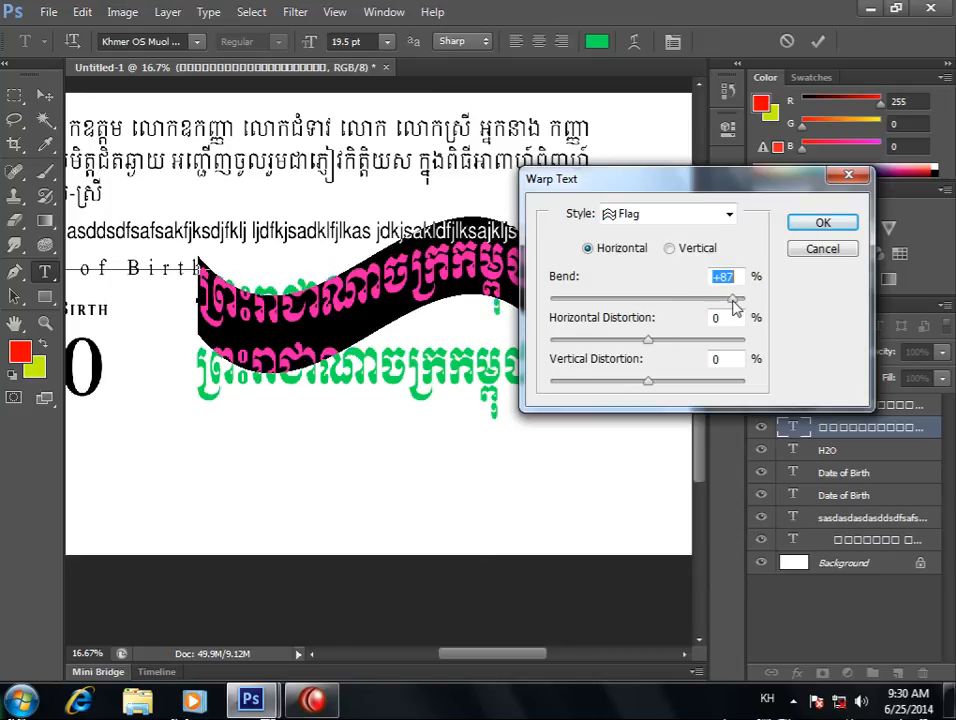
Set the Flag warp's horizontal distortion to -73% and vertical distortion to 0%, and apply the warp.
drag(650, 341, 560, 342)
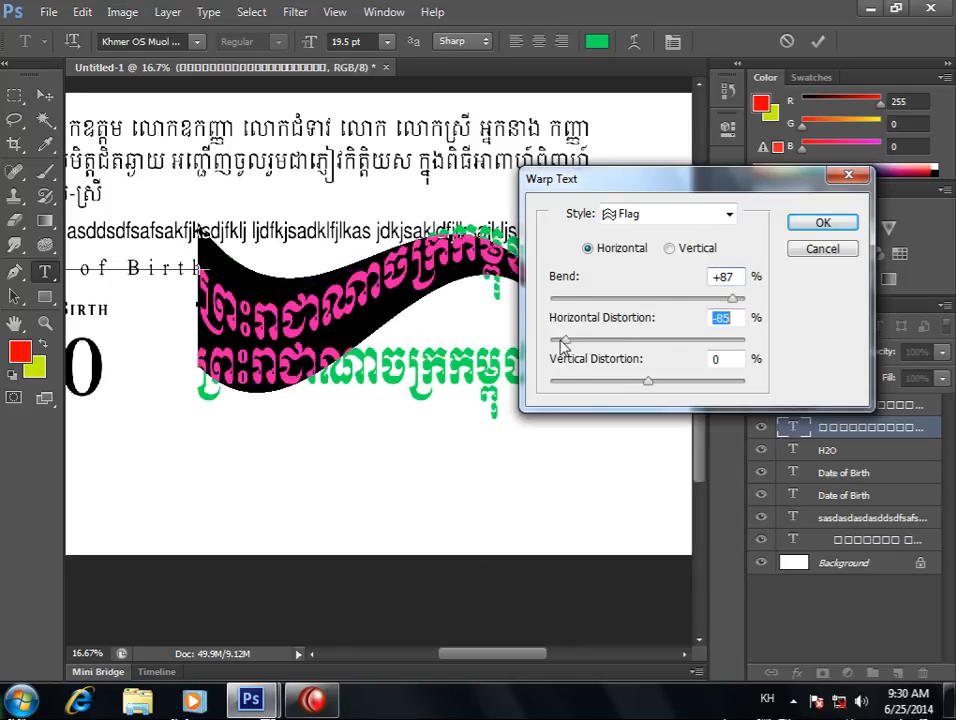
drag(591, 195, 703, 272)
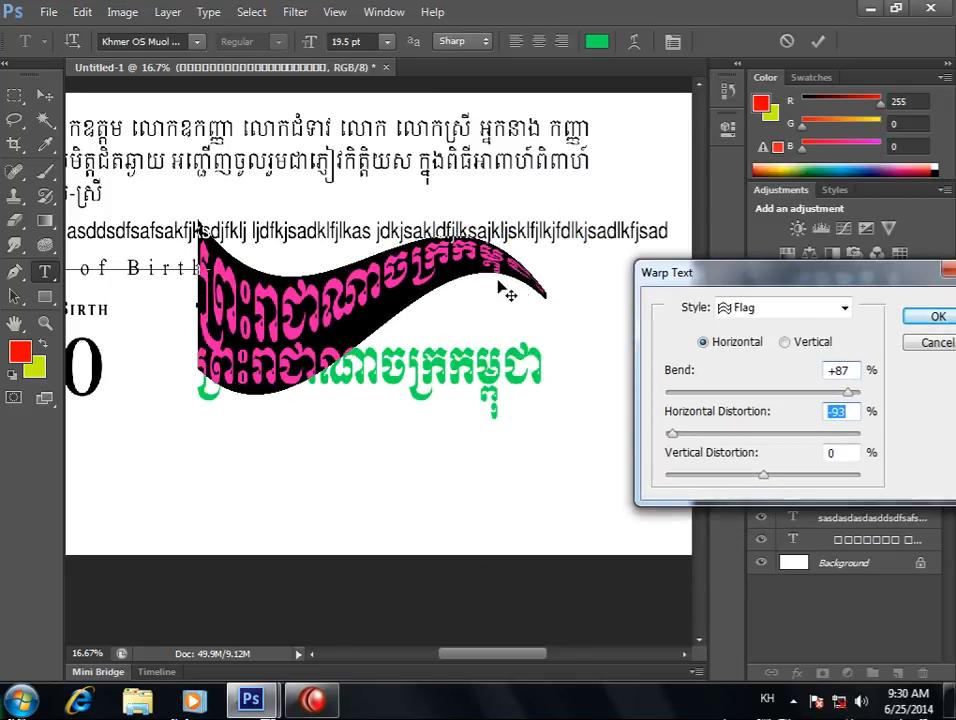
drag(675, 441, 694, 436)
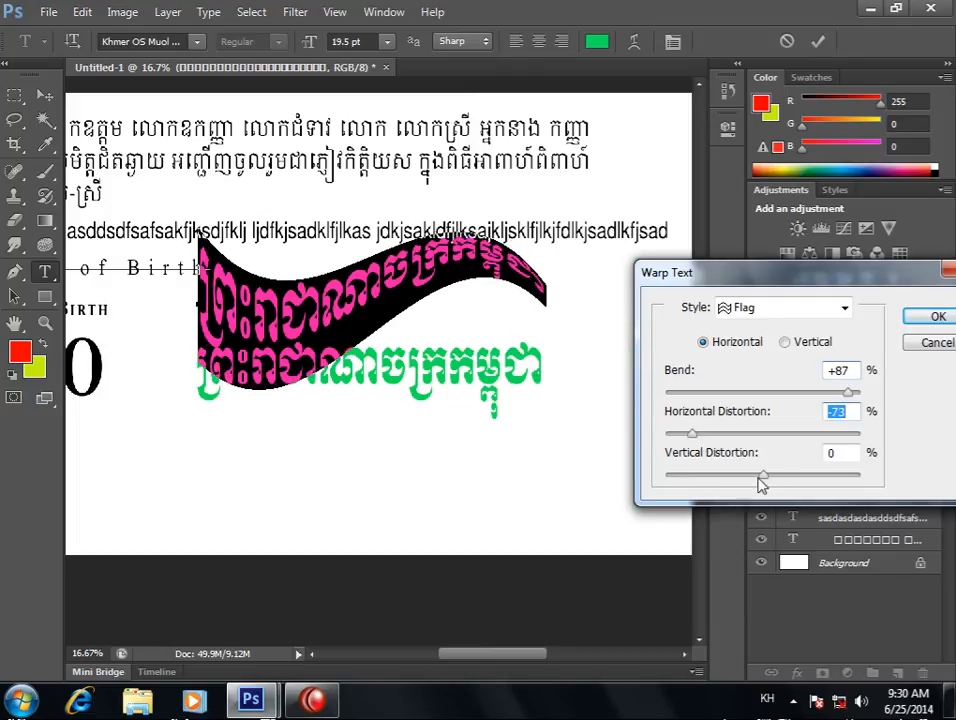
mouse_move(760, 484)
mouse_down()
mouse_move(751, 478)
mouse_move(765, 482)
mouse_up()
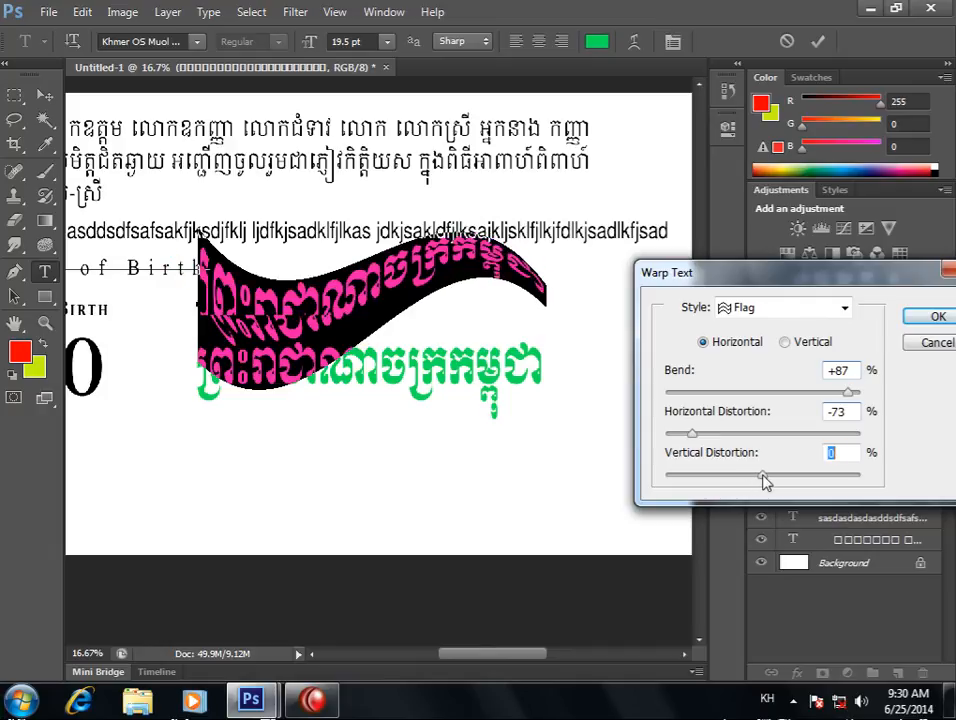
key(Return)
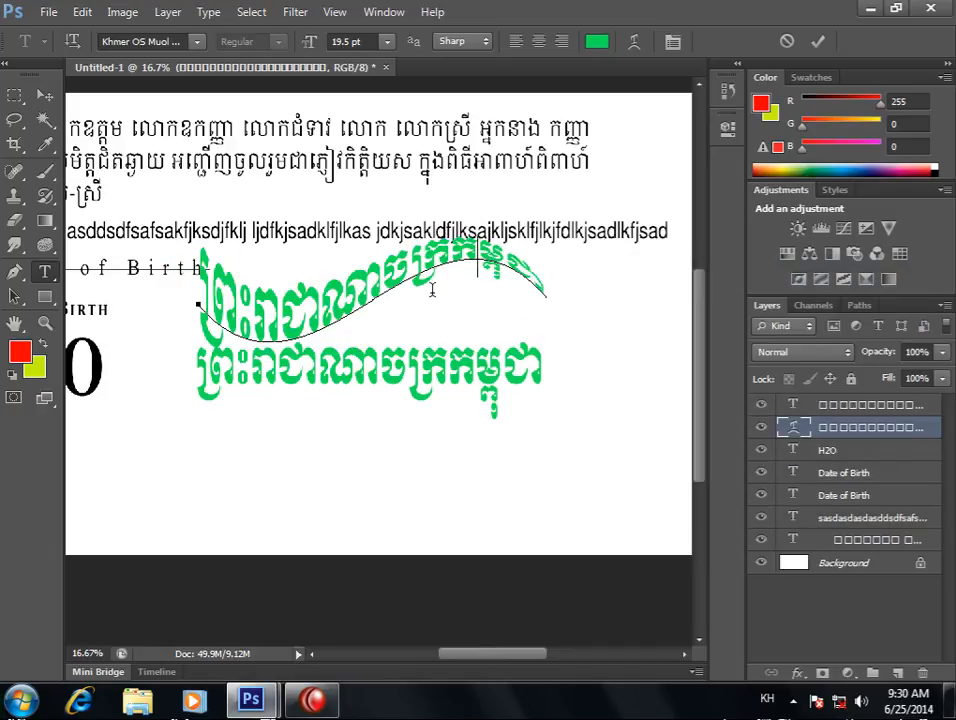
click(45, 94)
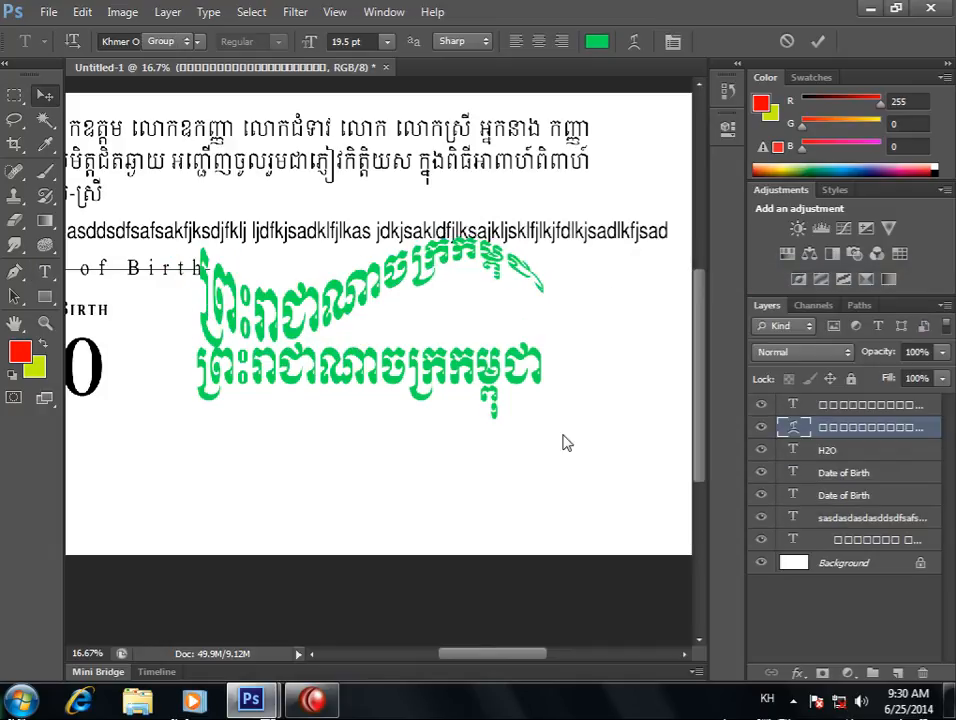
Nudge the flag-shaped title down slightly and move the straight title lower to leave a clear gap between them.
click(431, 386)
mouse_move(426, 359)
mouse_down()
mouse_move(432, 390)
mouse_move(427, 374)
mouse_up()
drag(405, 280, 415, 296)
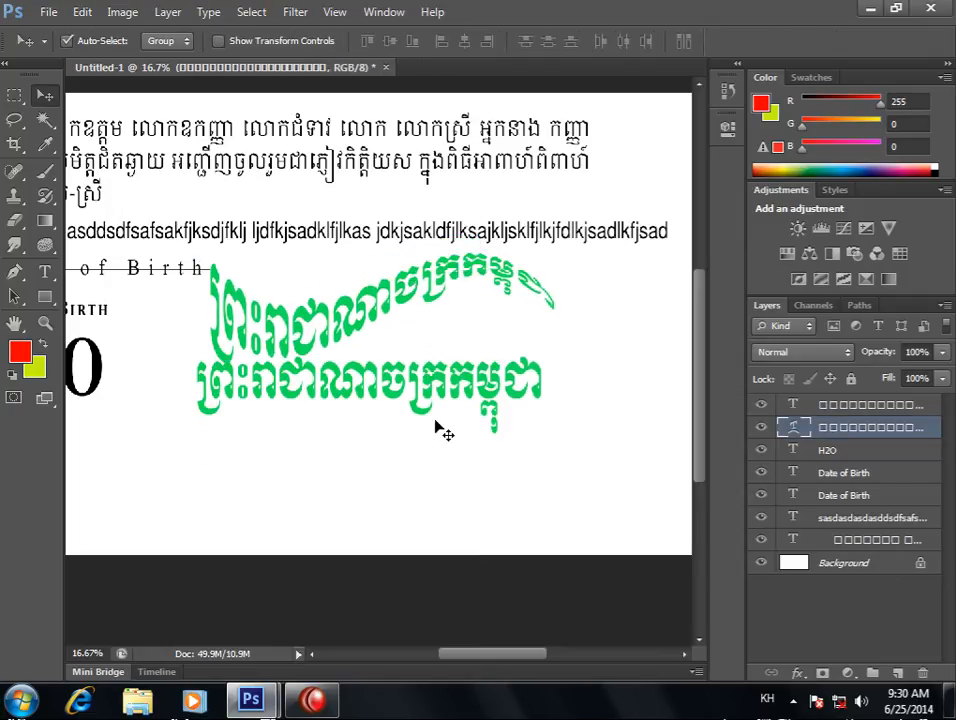
drag(447, 388, 447, 424)
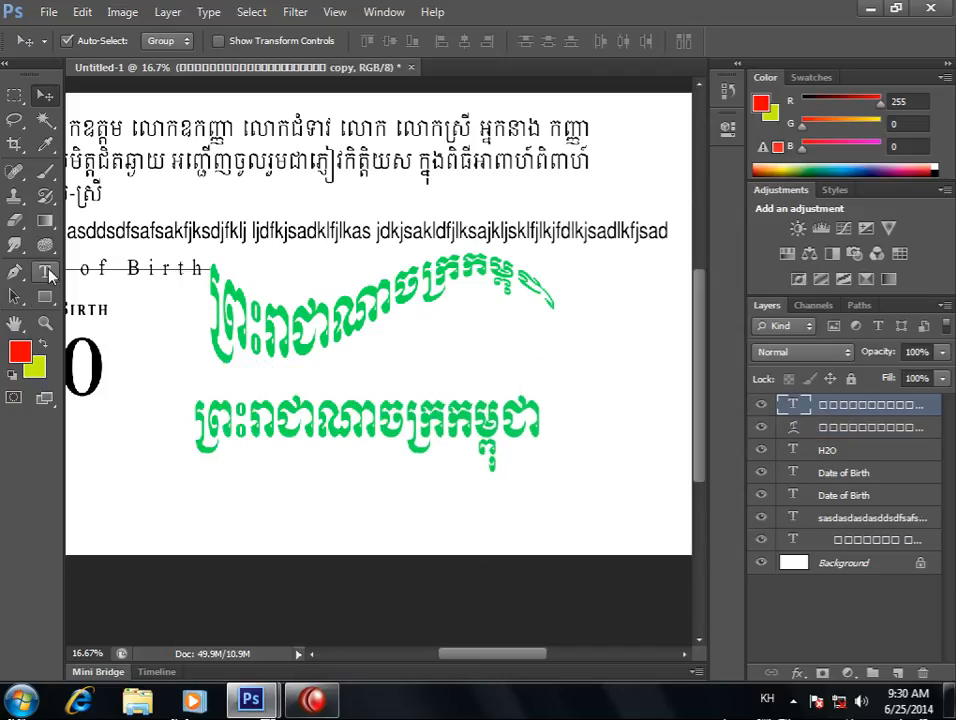
Duplicate the straight Khmer title and place the copy directly beneath it.
click(45, 271)
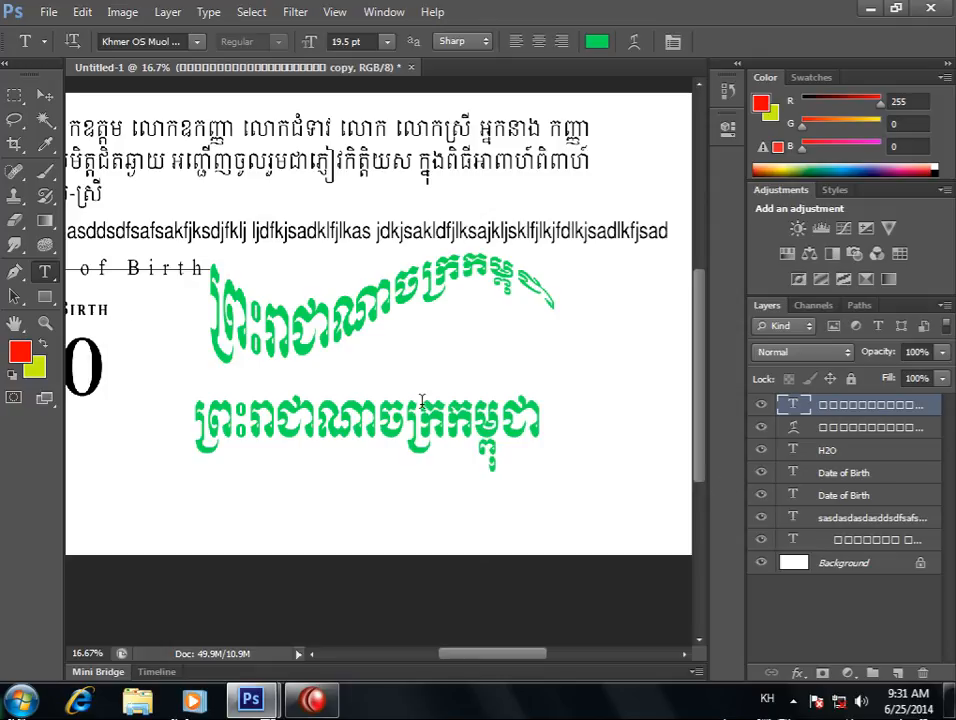
click(45, 96)
click(342, 320)
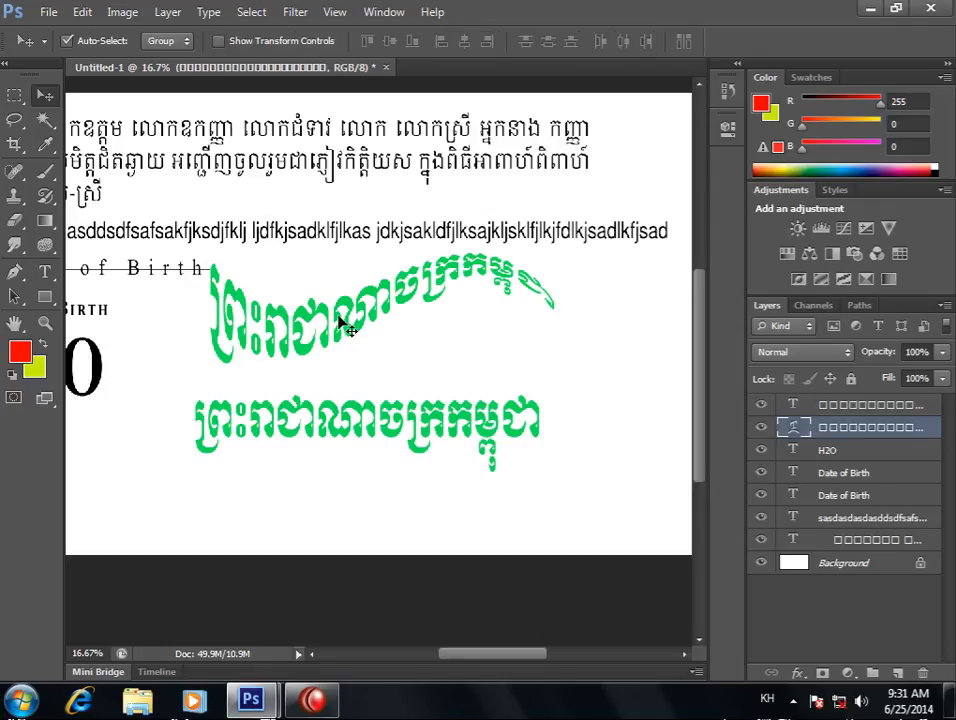
drag(375, 412, 373, 494)
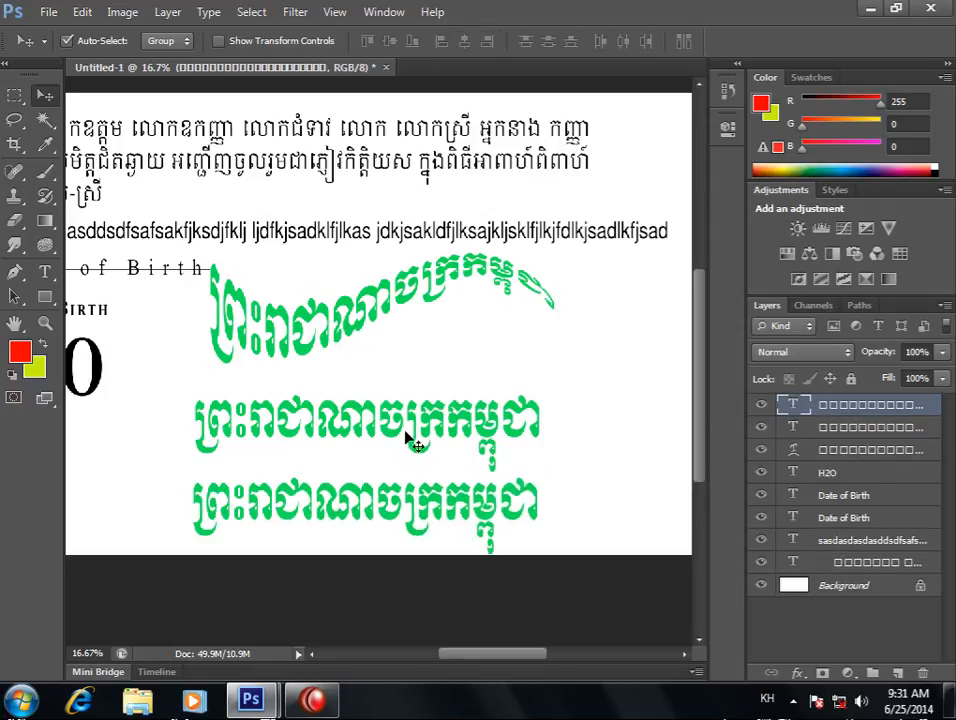
Rasterize the straight Khmer title directly beneath the flag-shaped one.
click(418, 421)
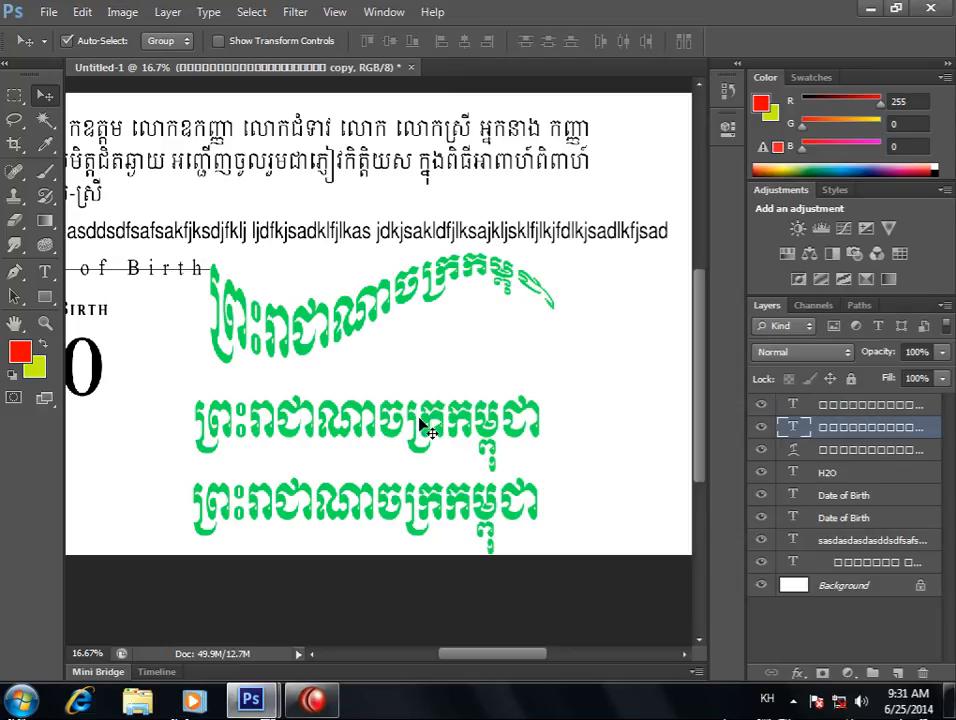
right_click(810, 430)
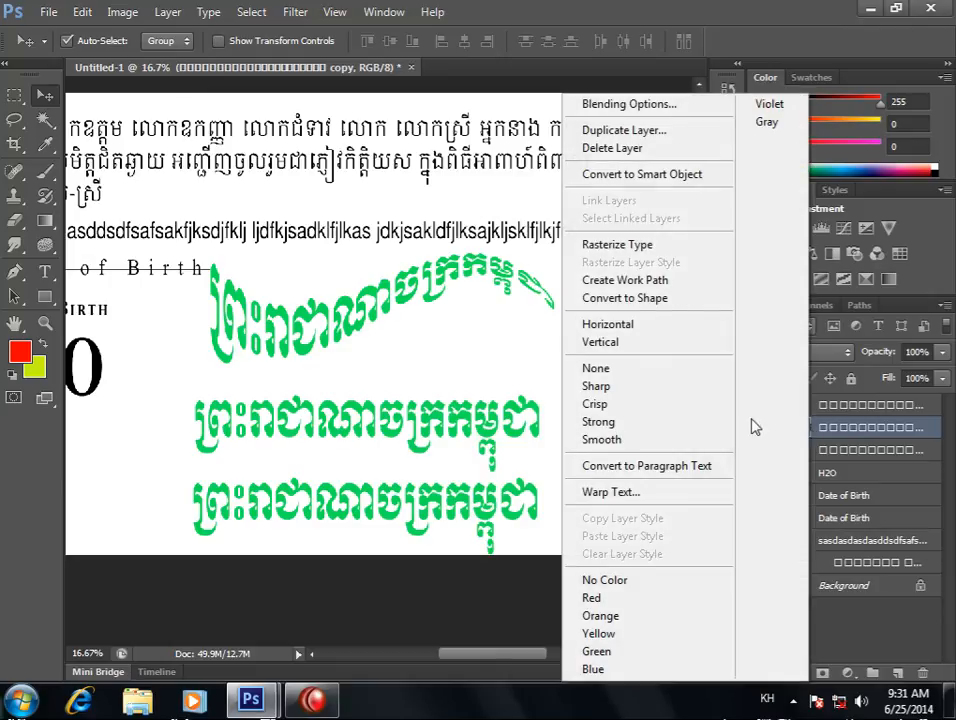
click(660, 244)
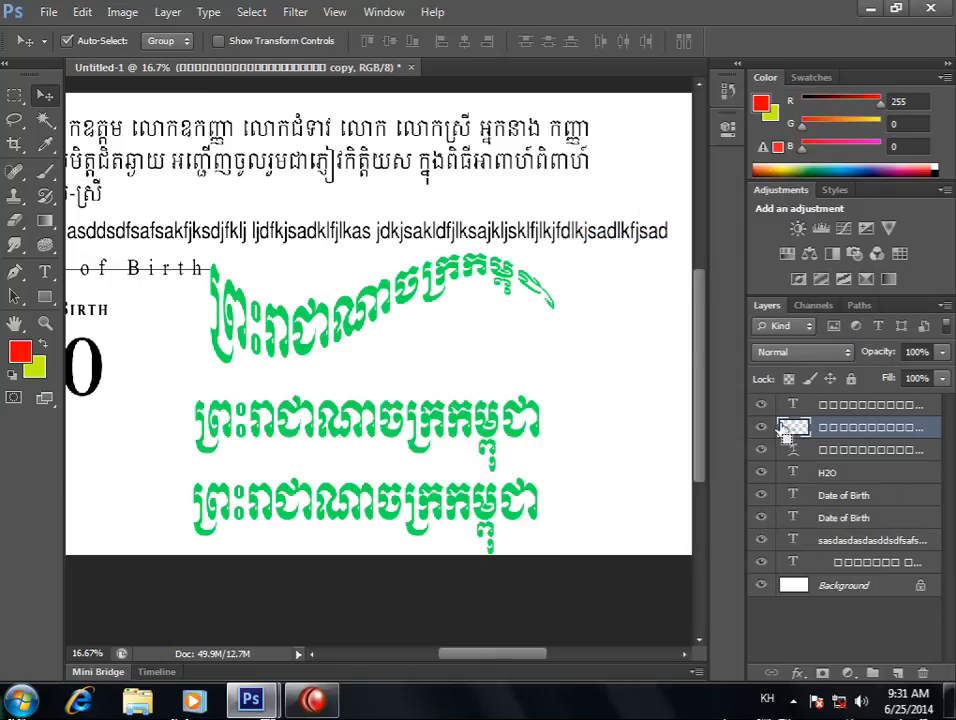
Select the rasterized title's letter shapes and fill them with a linear rainbow spectrum gradient running from their start to beyond their end.
ctrl+click(794, 427)
click(44, 220)
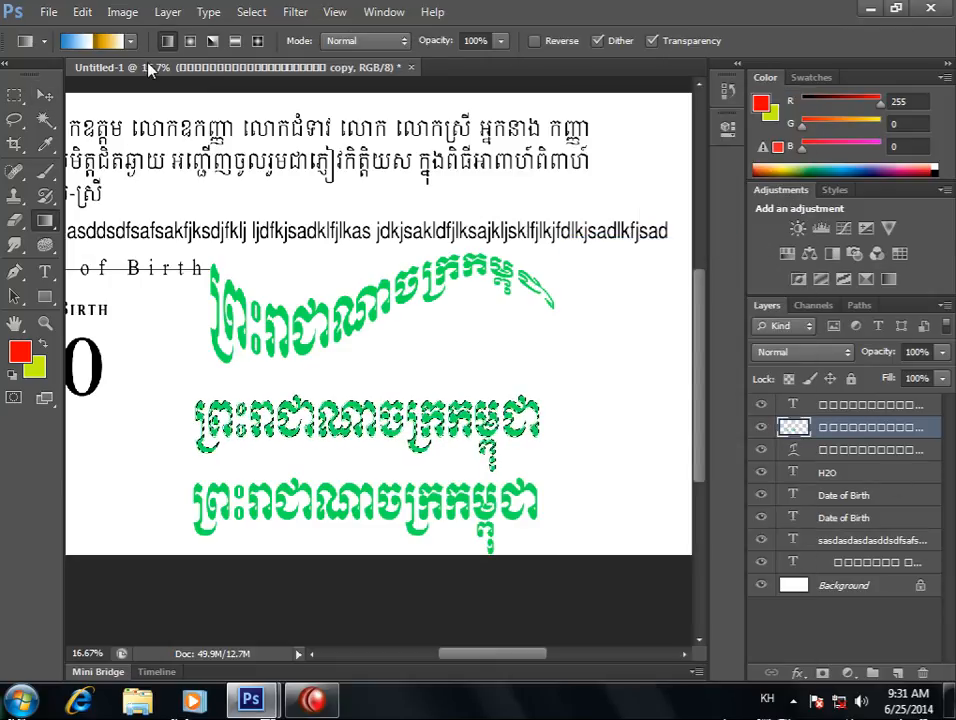
click(131, 42)
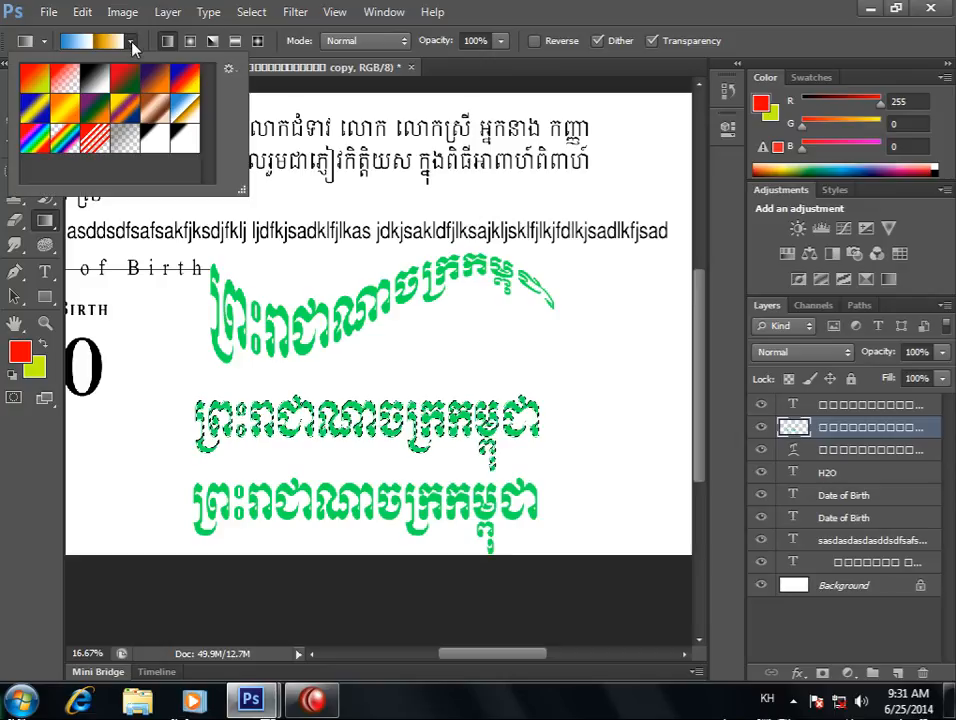
double_click(38, 140)
drag(212, 420, 777, 491)
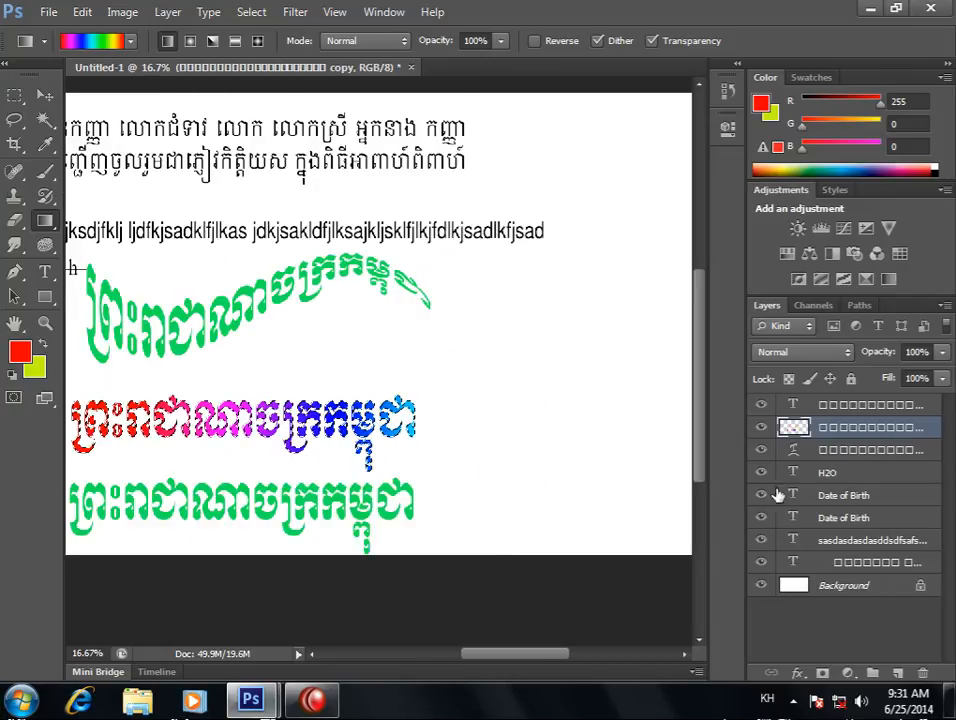
Reset the foreground and background colors to default, switch the keyboard language to English, and deselect the gradient-filled letters.
drag(313, 392, 474, 380)
key(d)
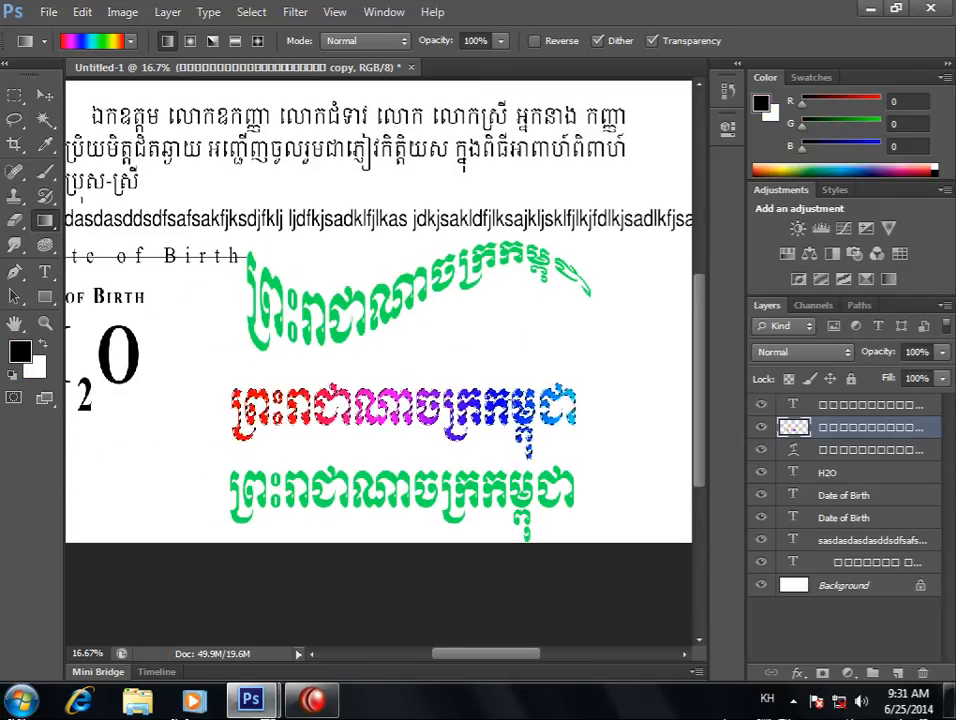
click(44, 94)
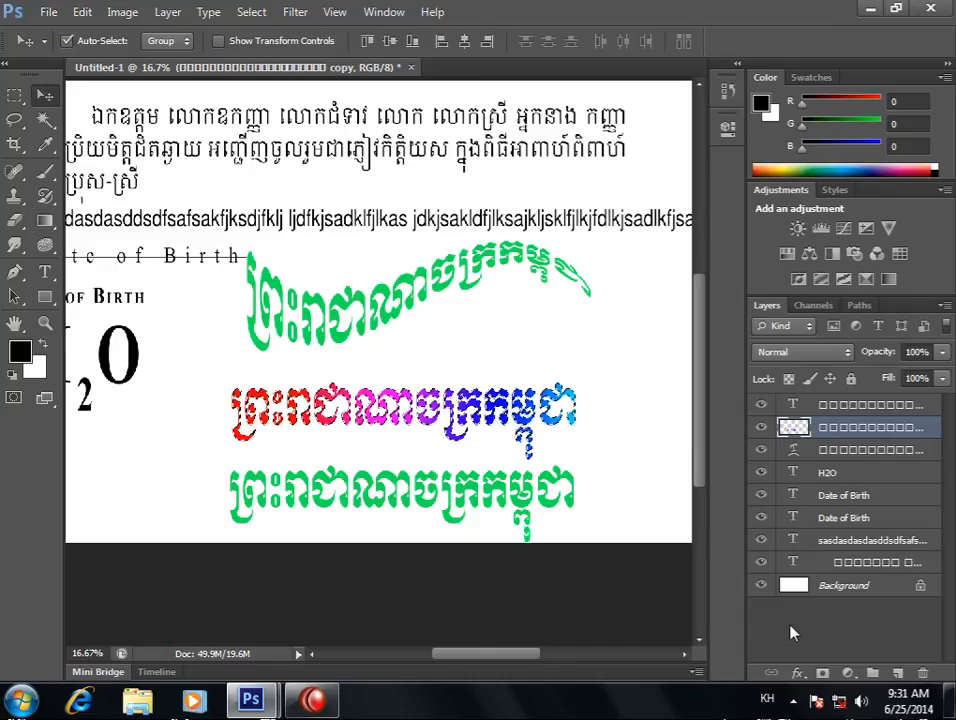
click(767, 697)
click(815, 628)
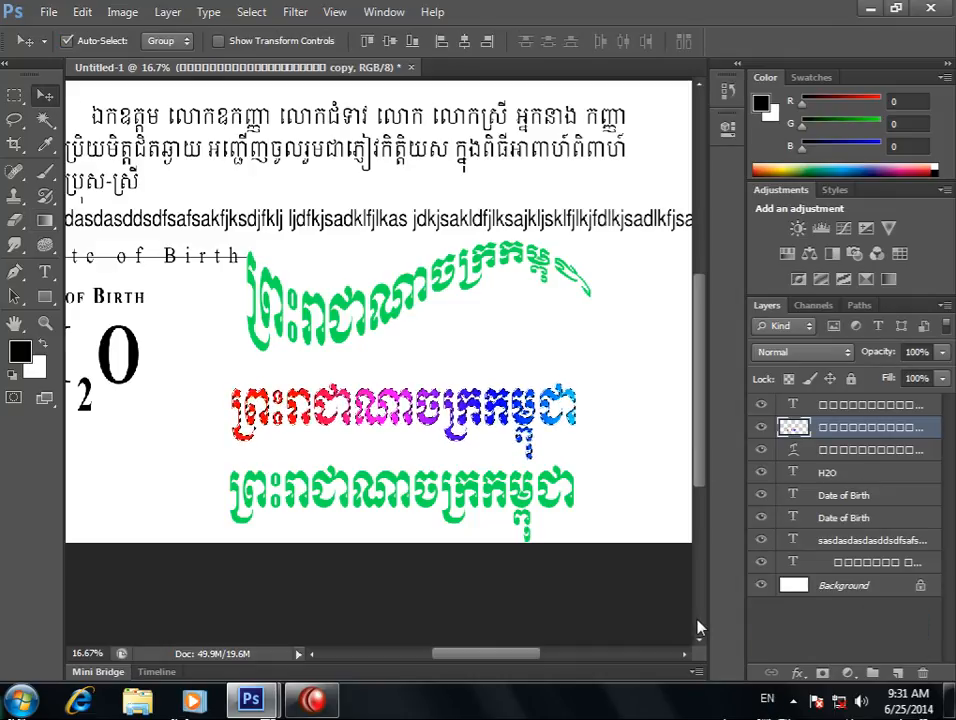
key(ctrl+d)
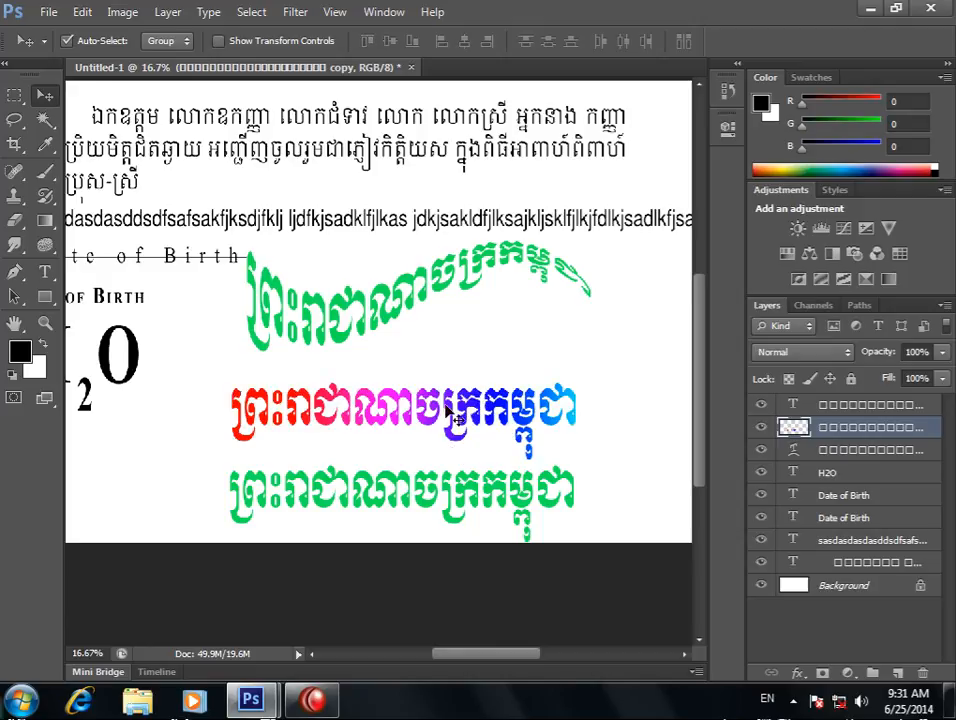
Inspect the rainbow title up close and undo its gradient fill.
scroll(418, 440, up, 1)
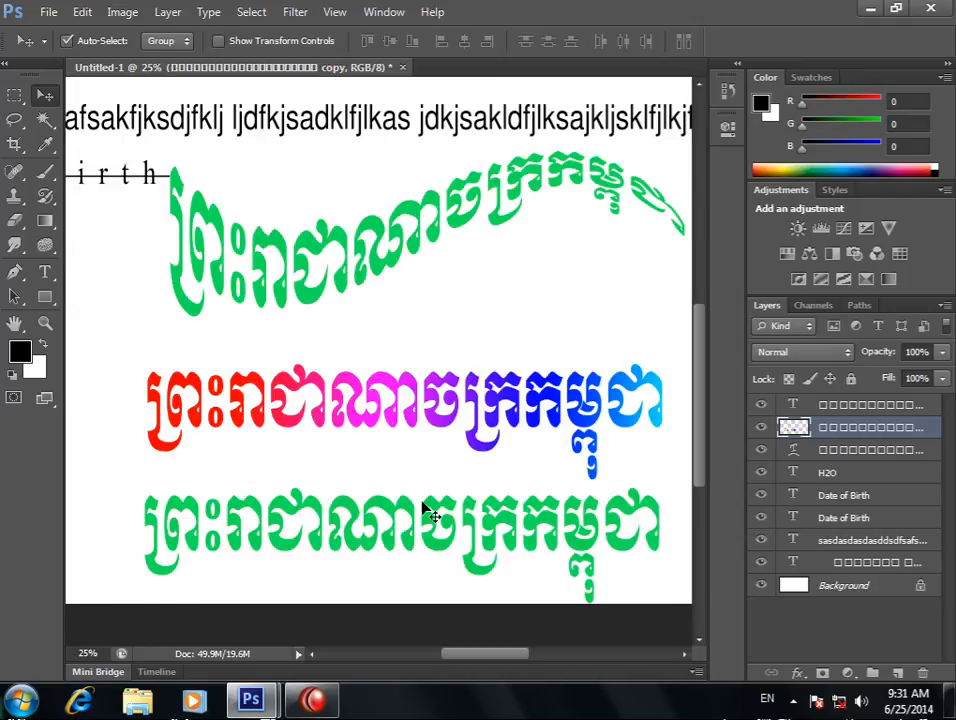
drag(588, 522, 513, 410)
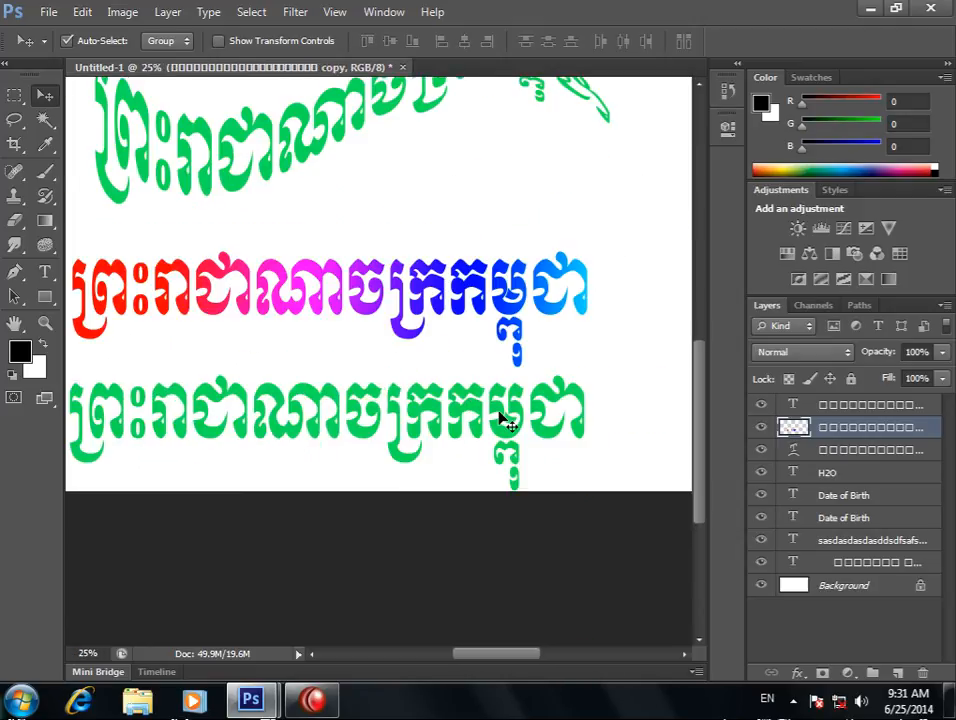
drag(374, 390, 409, 303)
key(ctrl+alt+z)
key(ctrl+alt+z)
key(ctrl+d)
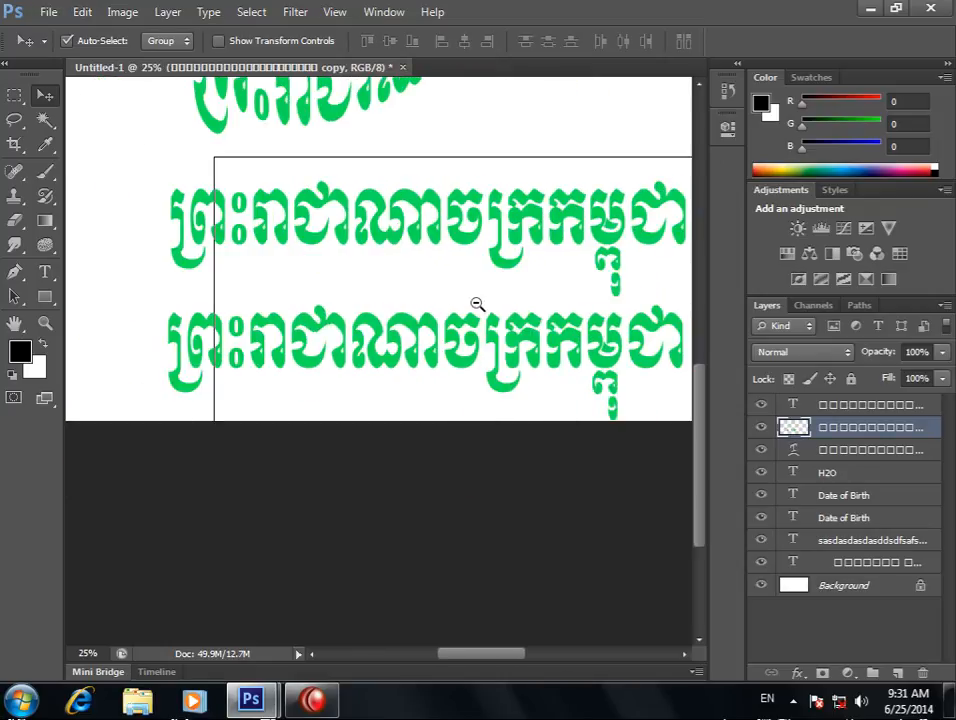
Delete the rasterized title and duplicate the remaining straight title, leaving one copy beneath the flag-shaped title and one near the canvas bottom.
alt+click(477, 304)
drag(503, 315, 440, 325)
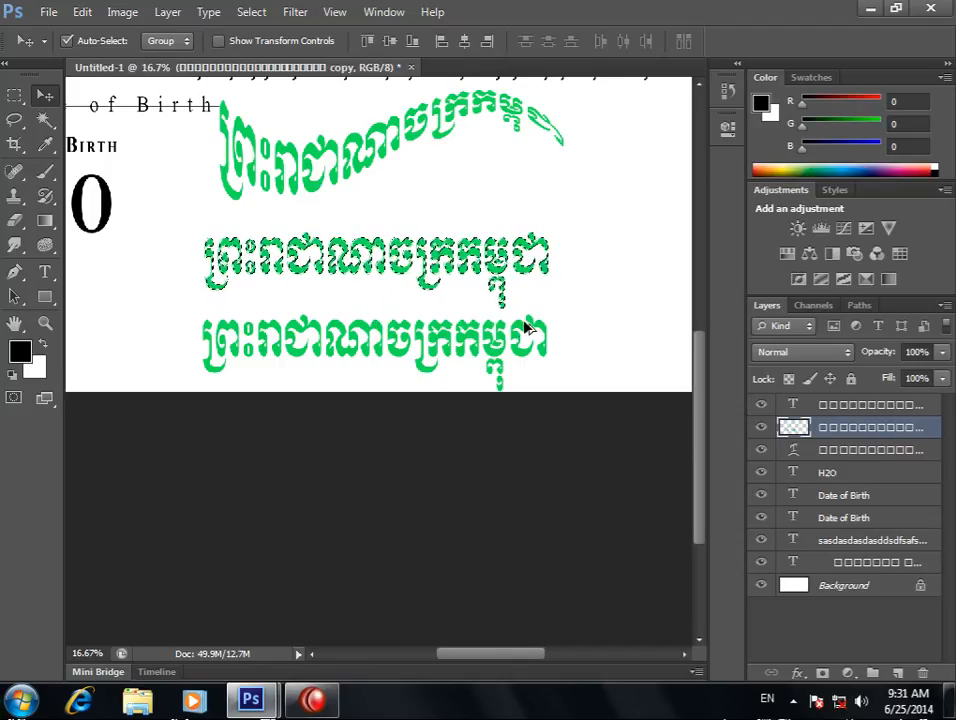
drag(441, 274, 461, 276)
key(Delete)
mouse_move(427, 337)
mouse_down()
mouse_move(423, 241)
mouse_move(427, 305)
mouse_move(442, 322)
mouse_up()
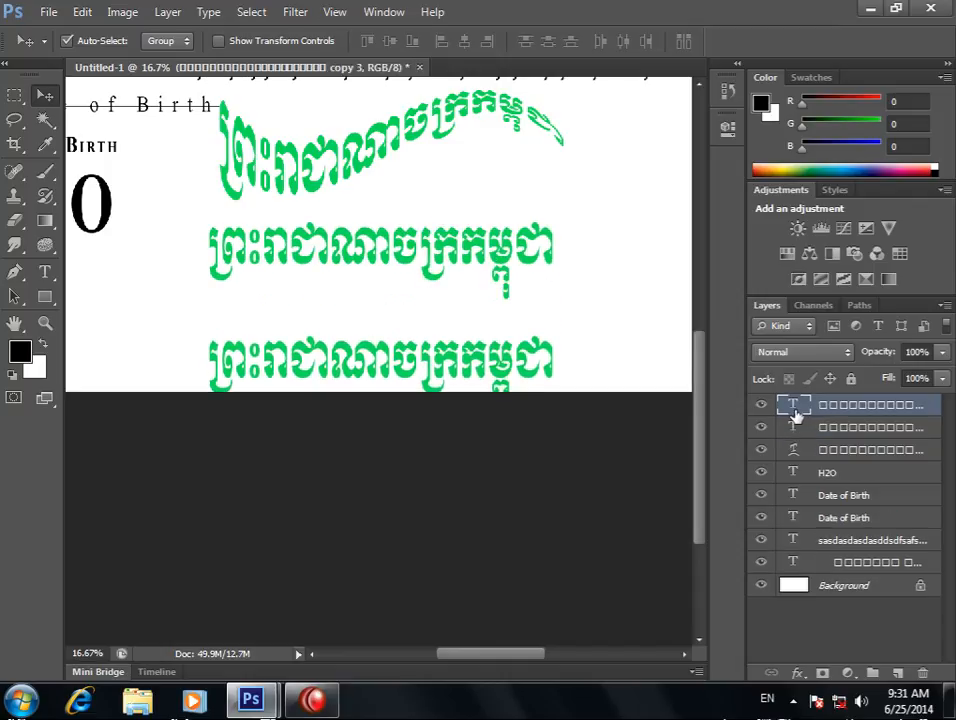
Place the text cursor in the upper straight title to check that it is editable type, and leave text editing.
click(46, 293)
click(46, 273)
click(288, 256)
click(535, 255)
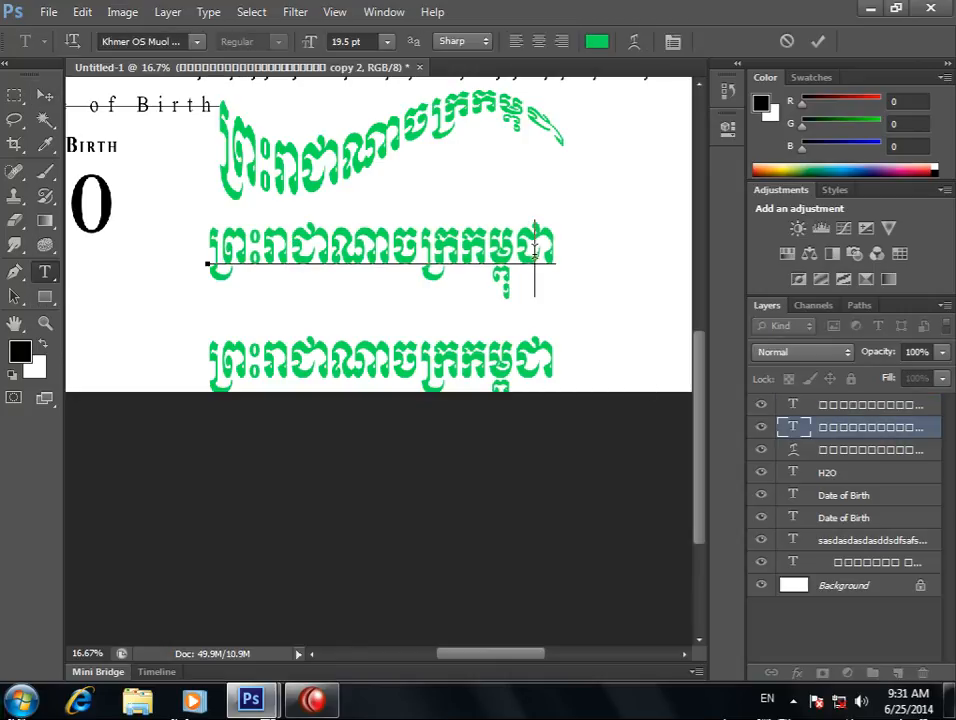
click(45, 94)
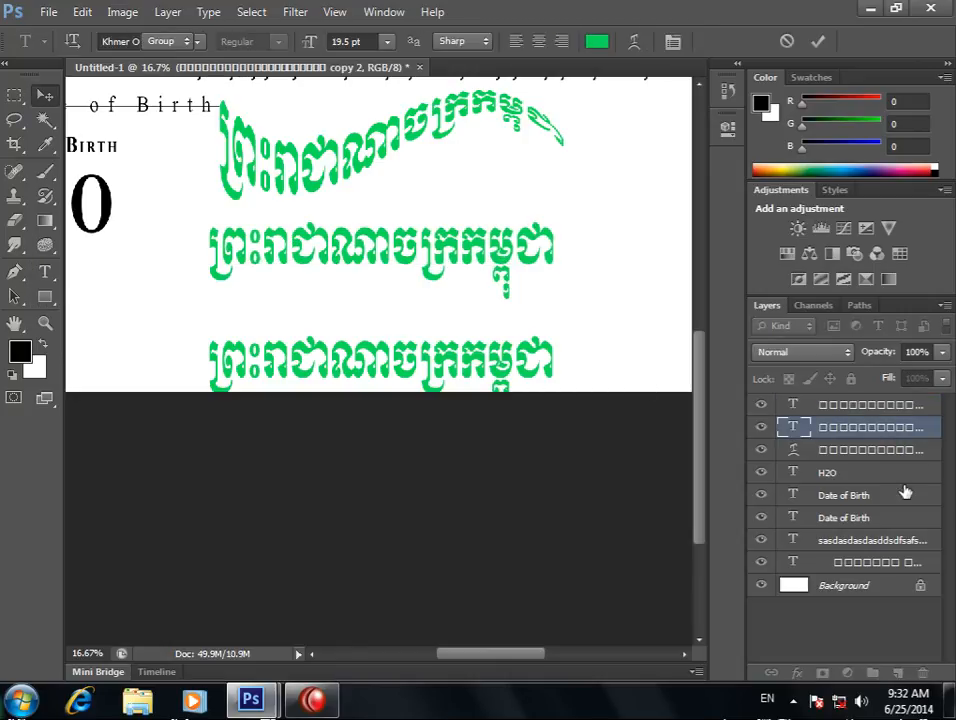
Rasterize the upper straight title and delete its layer.
right_click(845, 437)
click(668, 244)
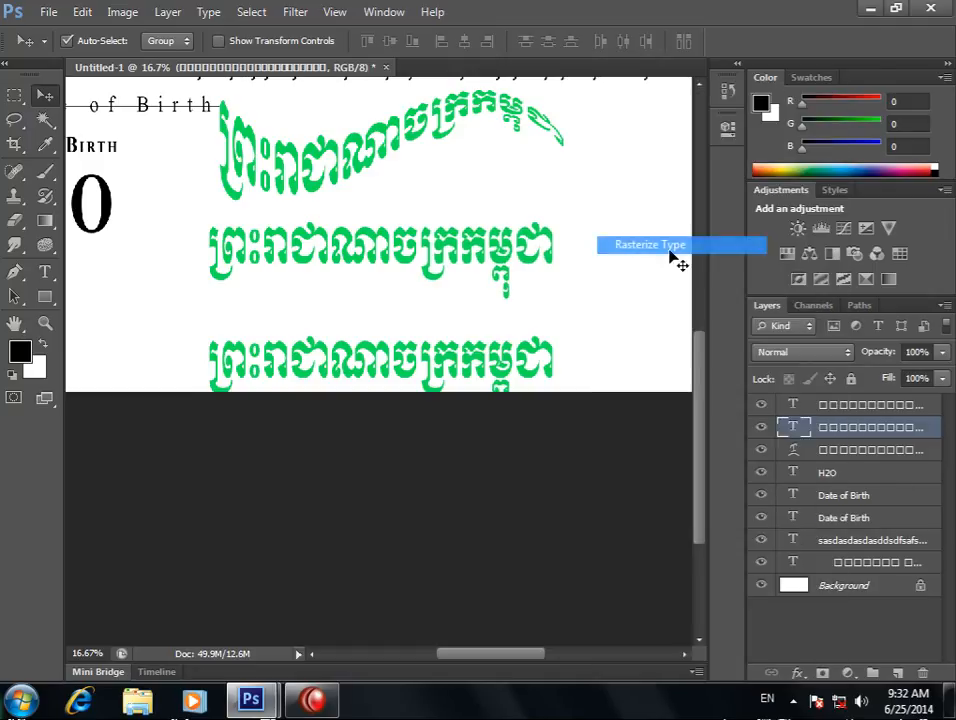
click(761, 428)
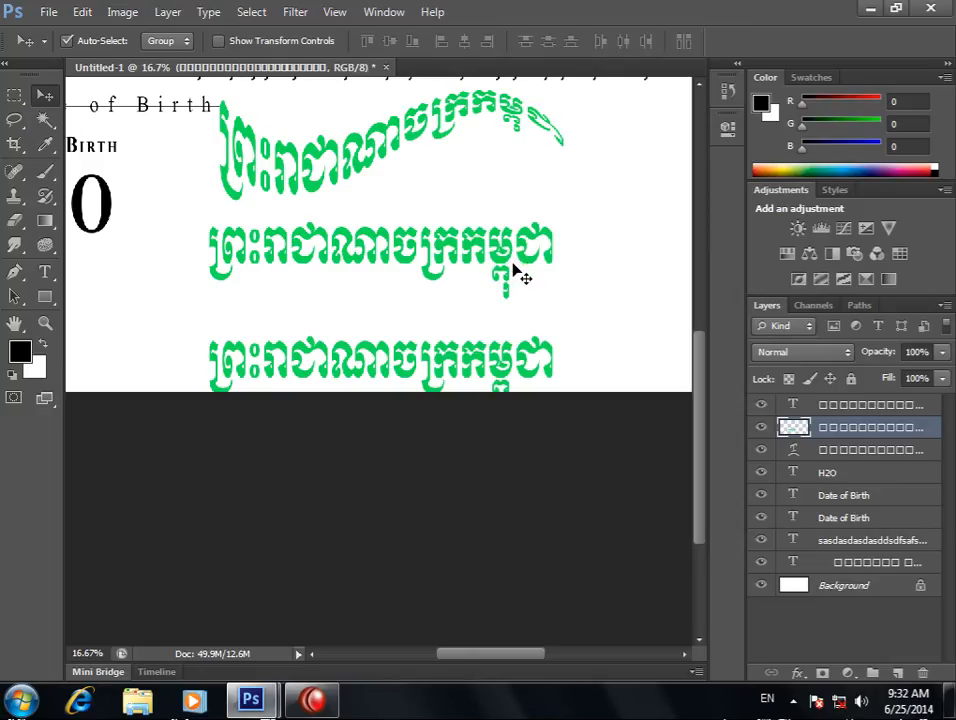
key(Delete)
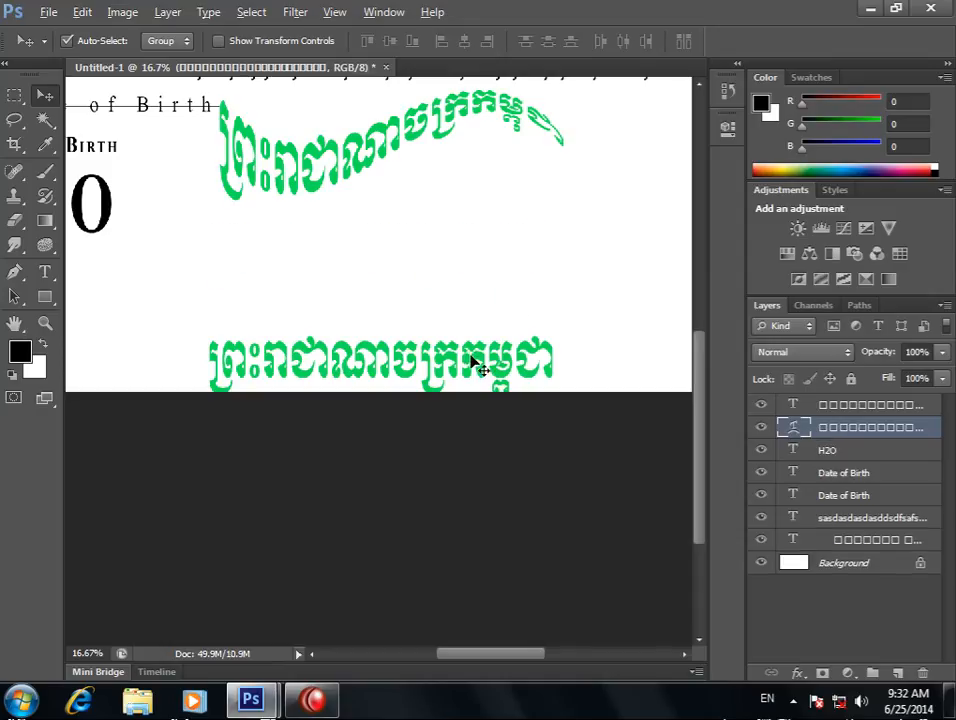
Duplicate the bottom straight title and place the copy just below the flag-shaped title.
drag(472, 356, 476, 243)
click(797, 673)
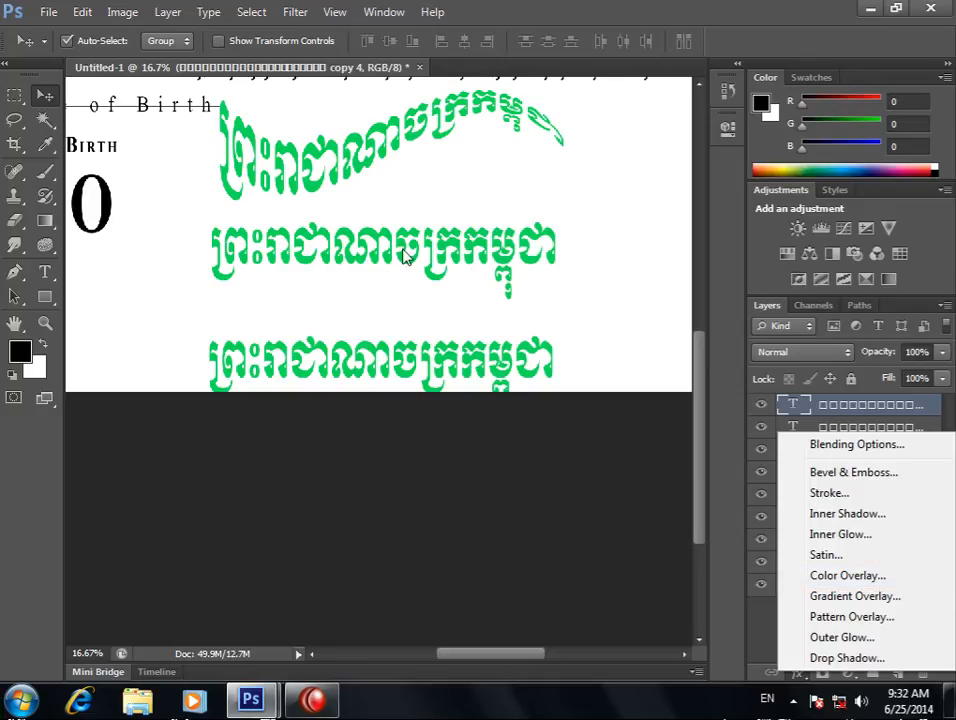
key(Escape)
Check the upper straight title by selecting all its characters as editable text and toggling a title layer's visibility off and on.
click(45, 271)
click(240, 252)
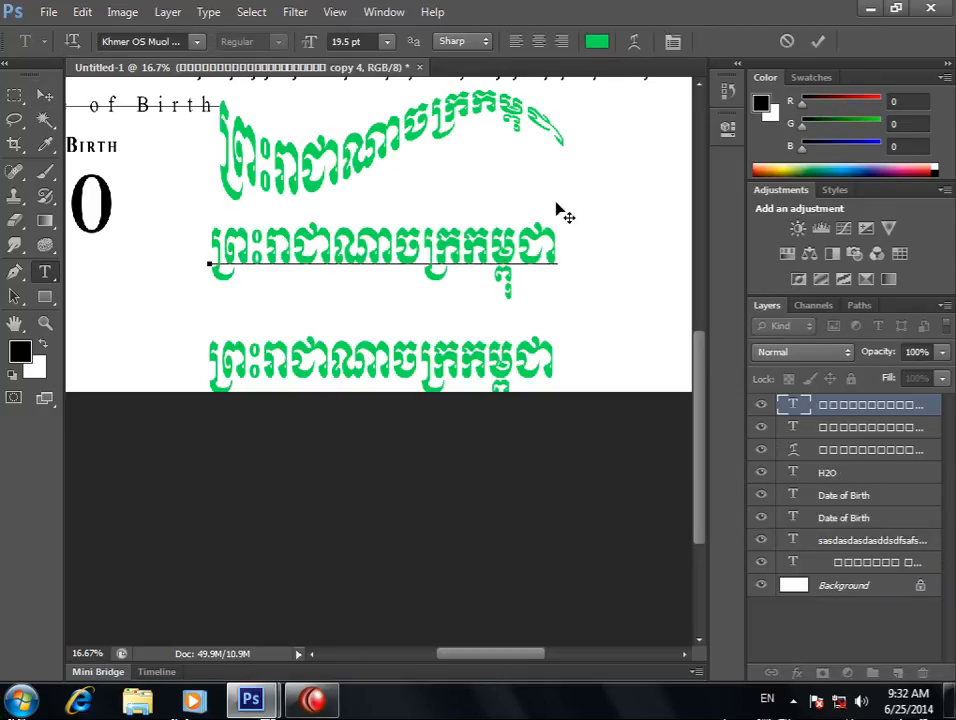
drag(557, 268, 176, 221)
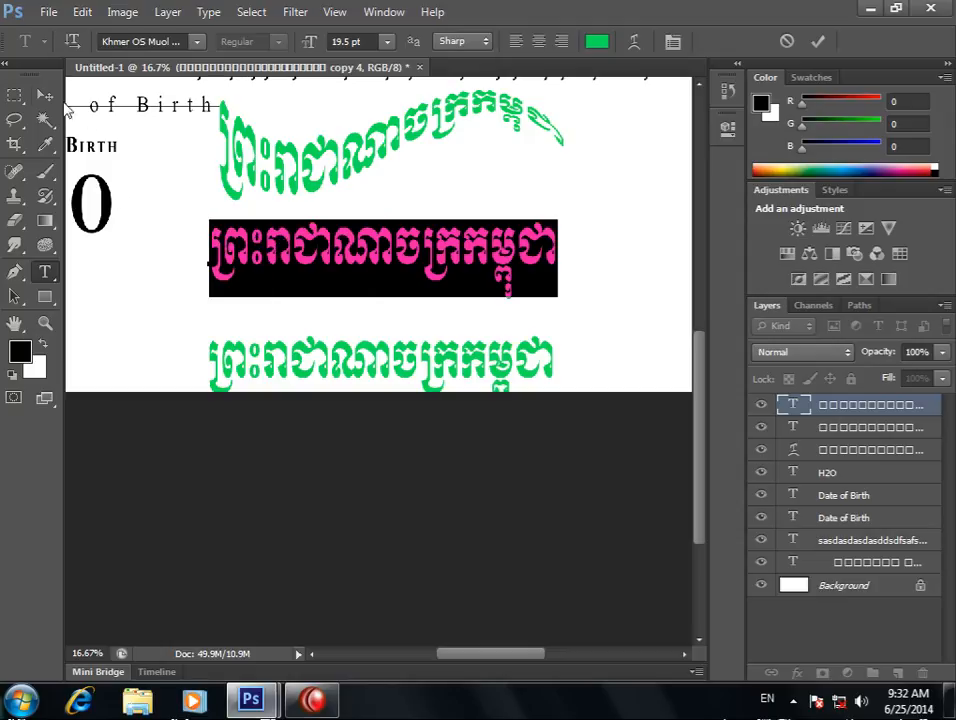
click(45, 95)
click(761, 427)
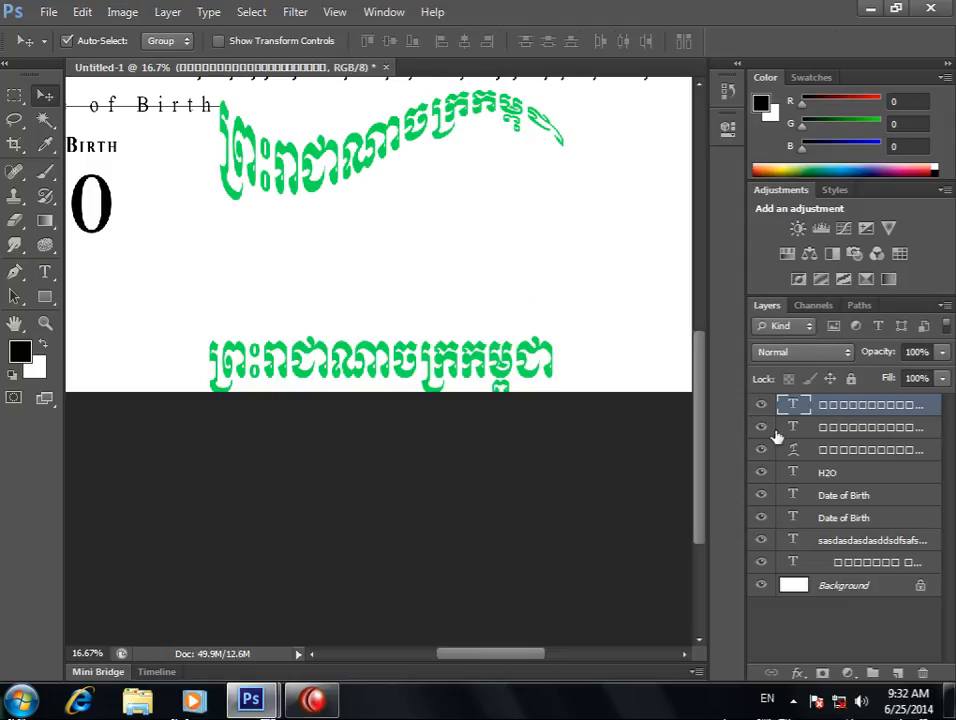
click(761, 427)
Try a near-black Color Overlay at 100% opacity on the upper straight title.
click(797, 675)
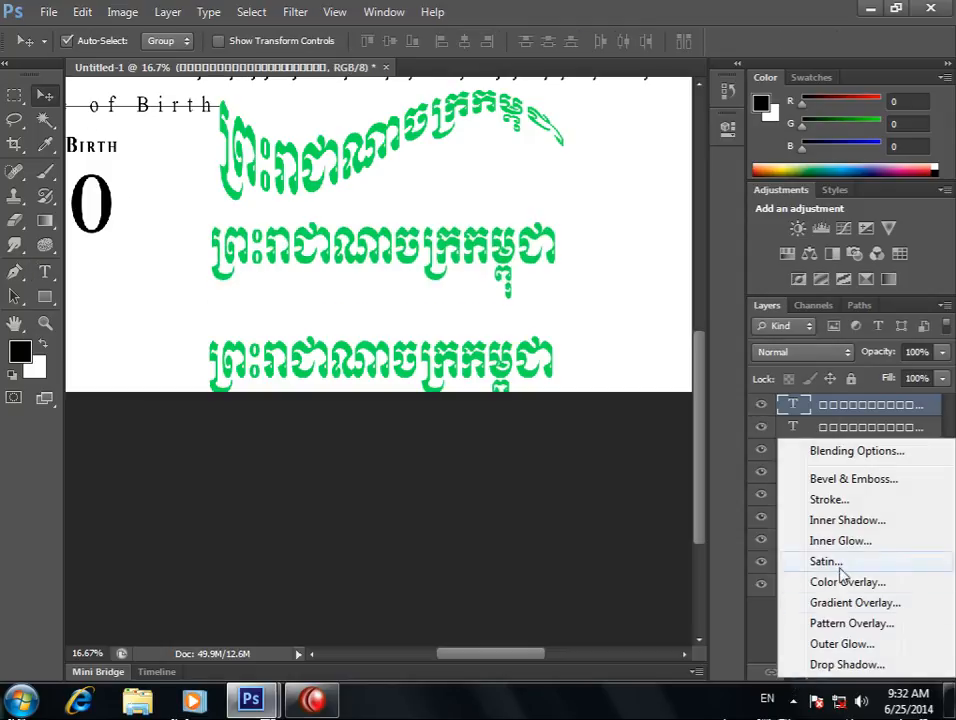
click(836, 582)
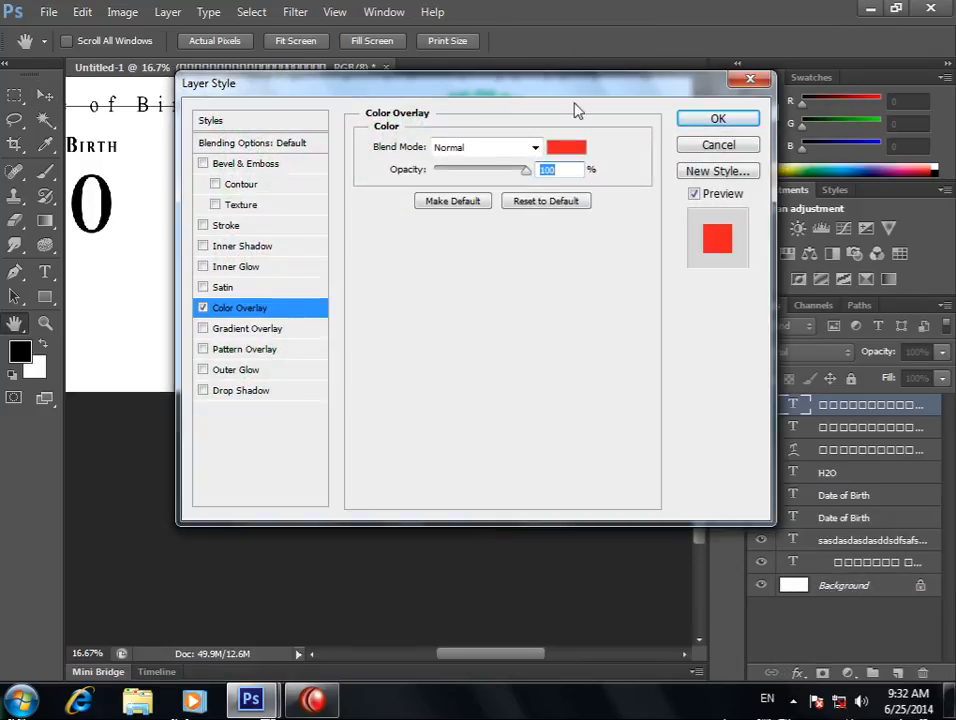
drag(577, 110, 704, 373)
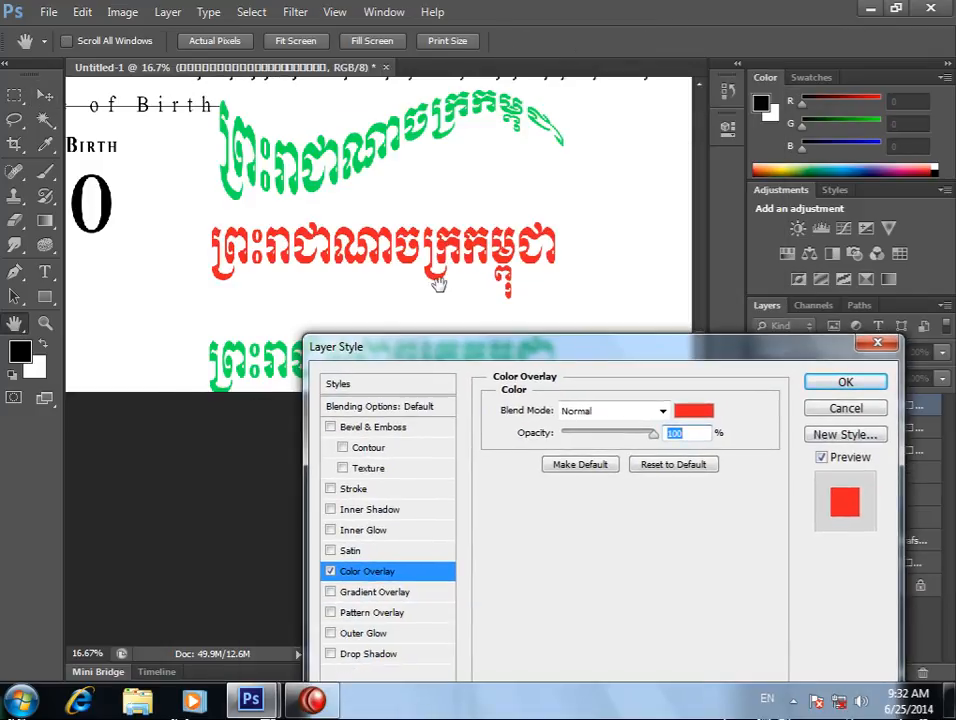
click(699, 416)
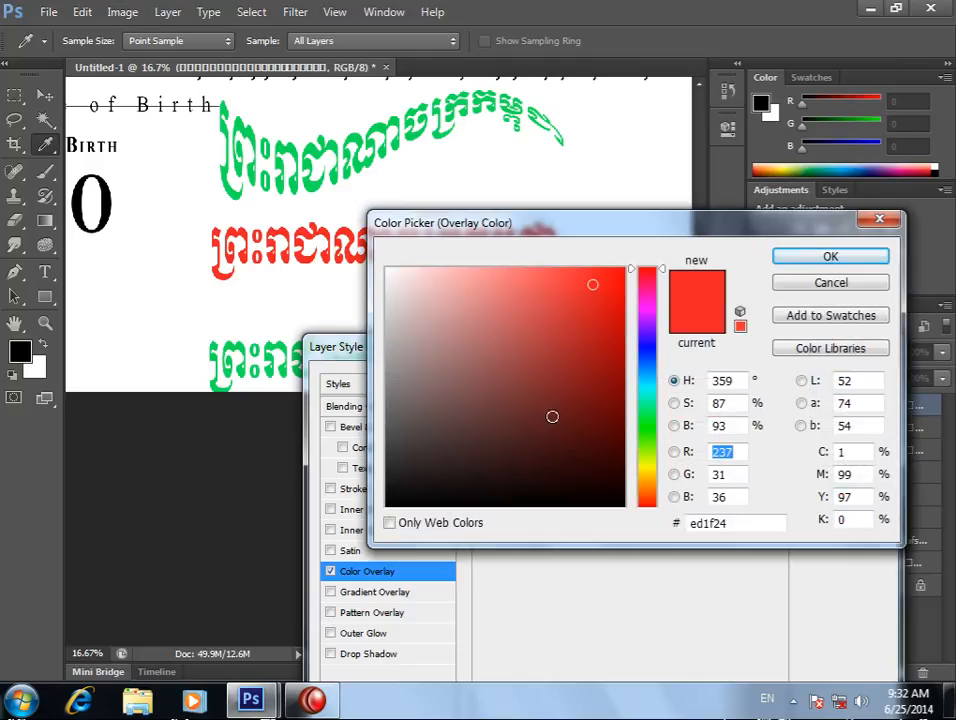
click(590, 479)
click(808, 262)
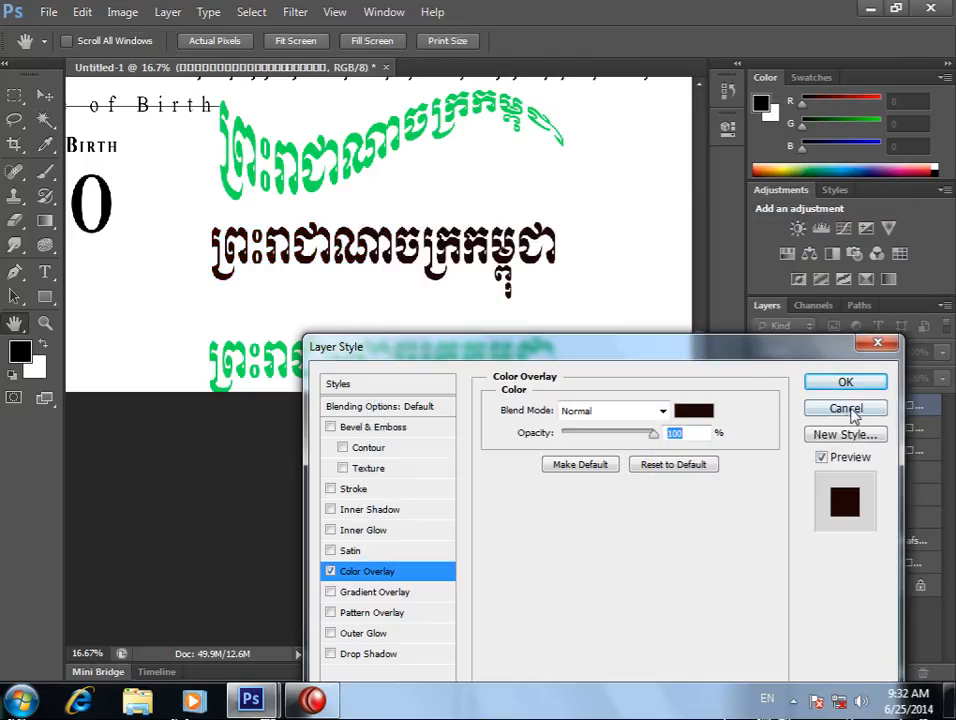
click(846, 409)
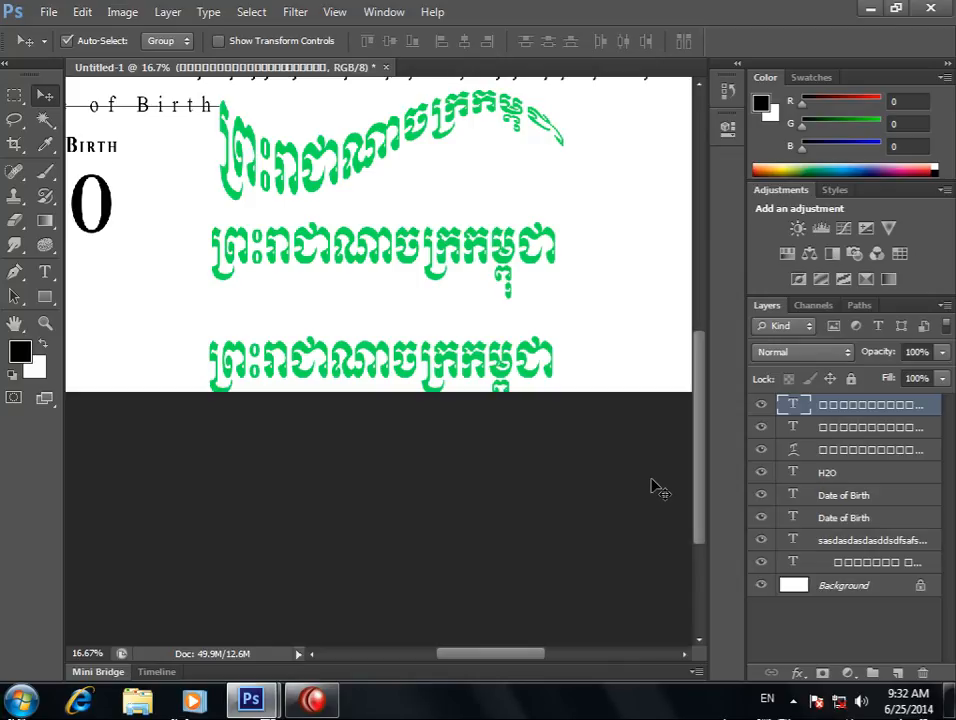
Add a Gradient Overlay to the upper straight title, trying the rainbow and Chrome presets and settling on Spectrum.
click(798, 672)
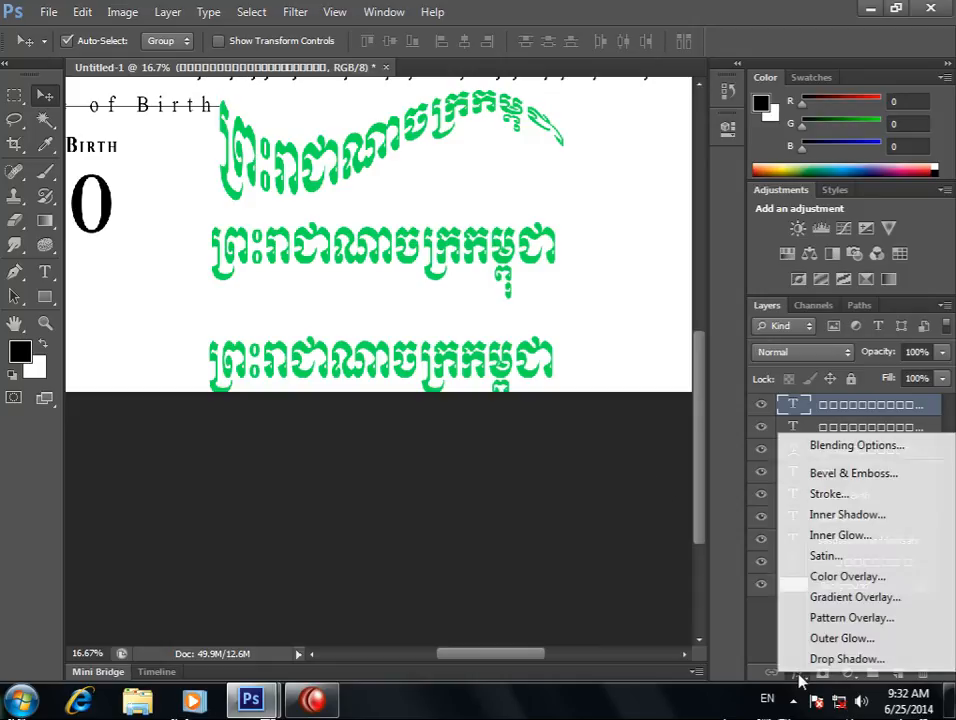
click(835, 605)
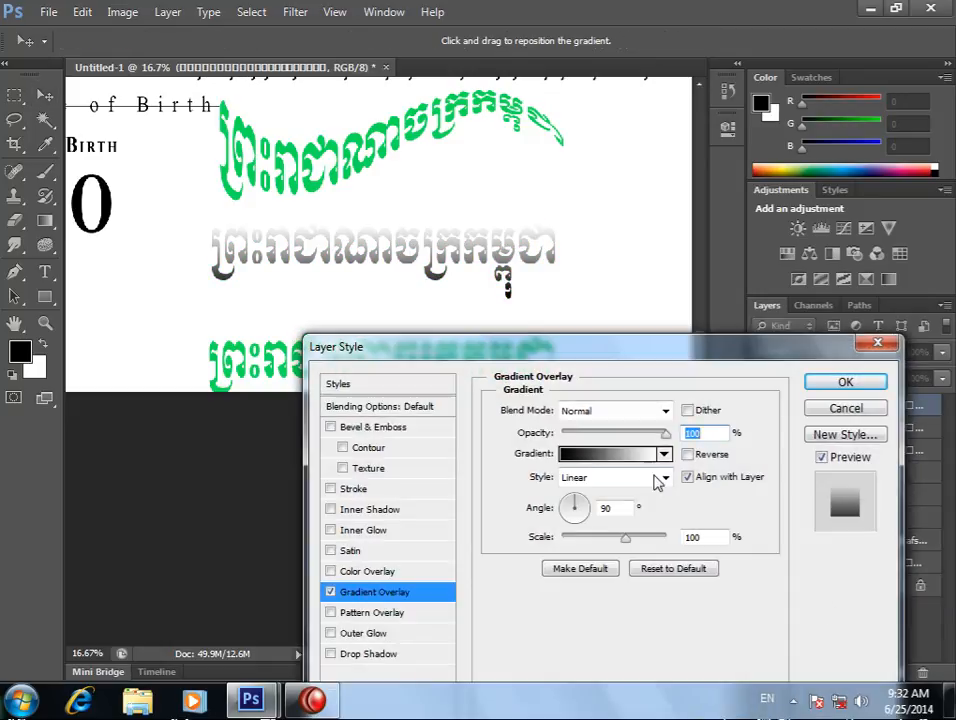
click(664, 454)
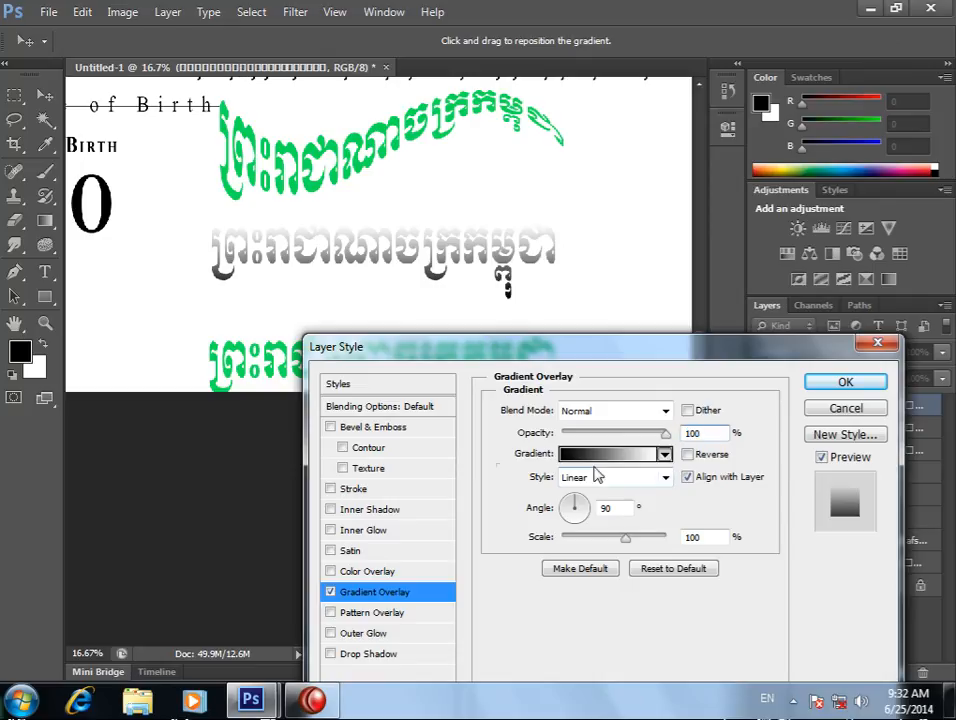
click(532, 548)
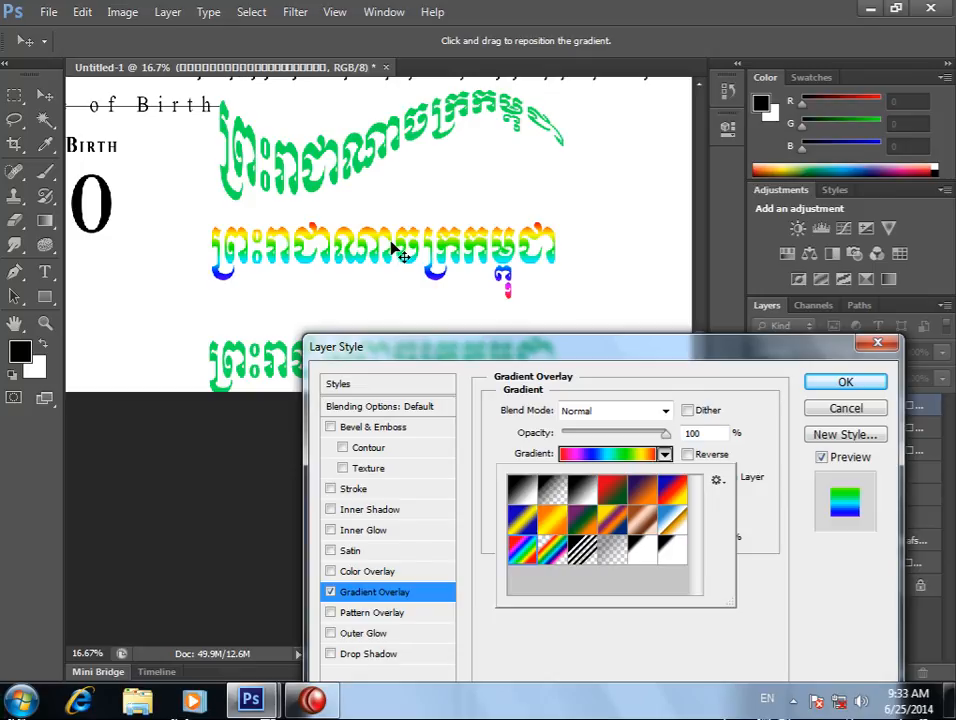
click(556, 552)
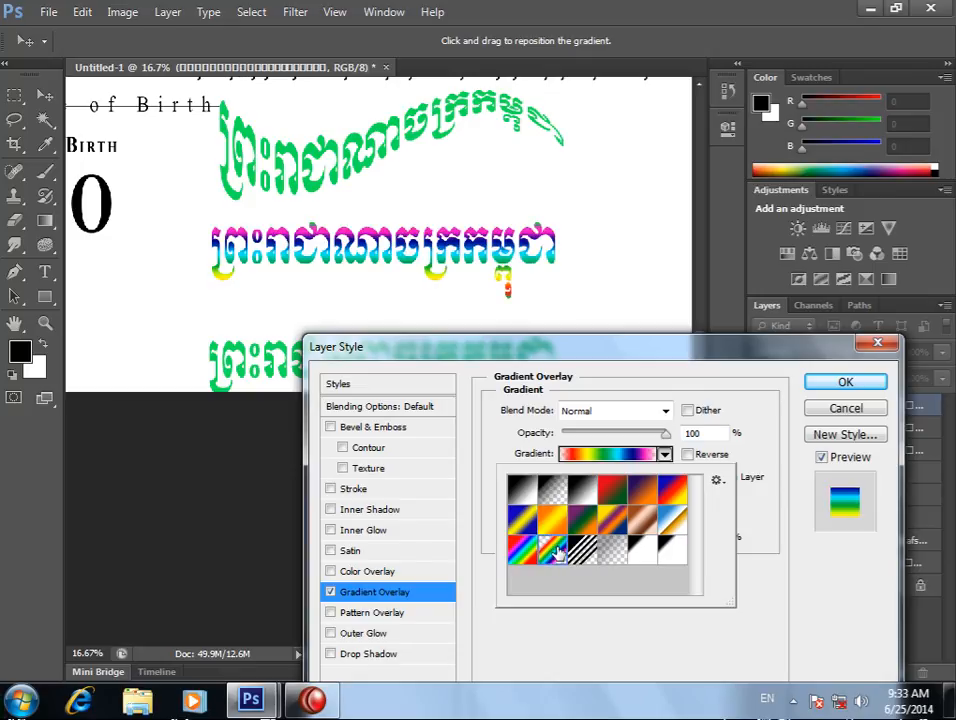
click(676, 522)
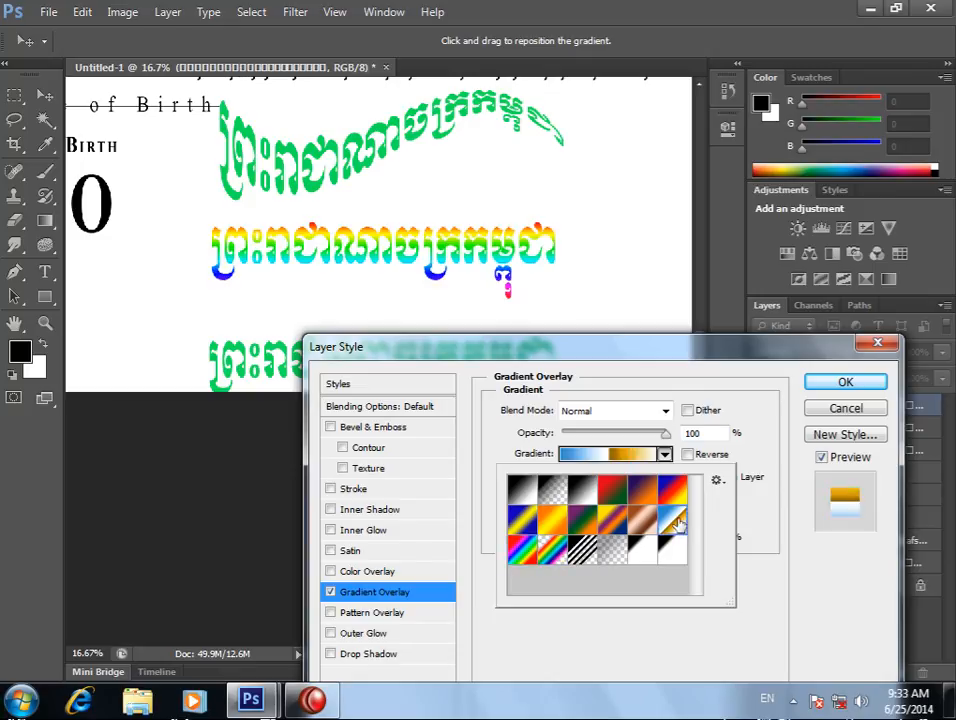
click(530, 552)
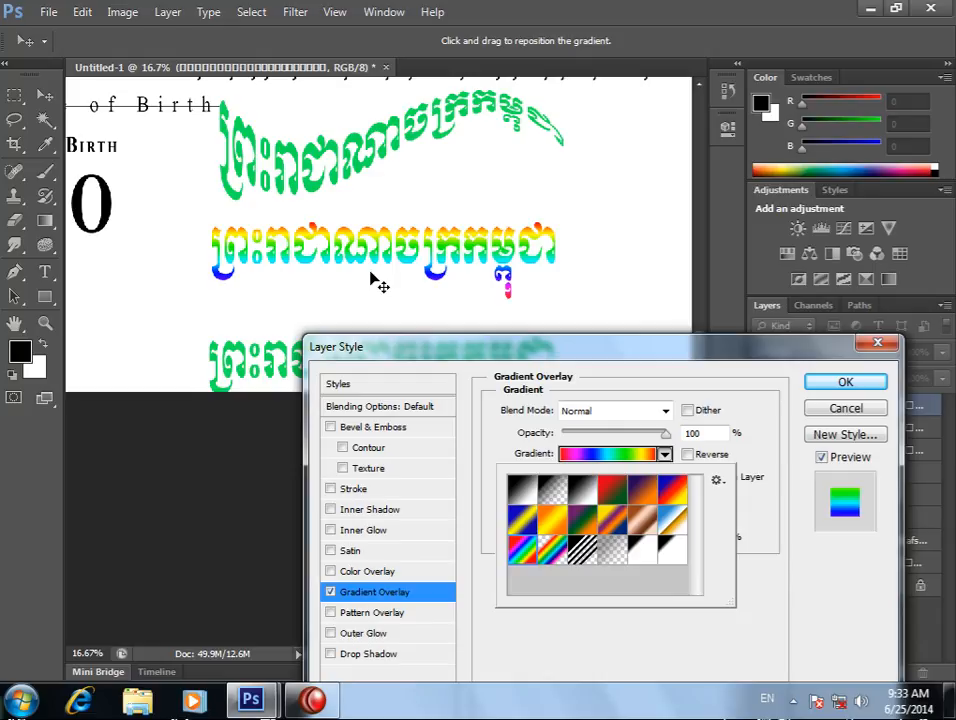
double_click(520, 553)
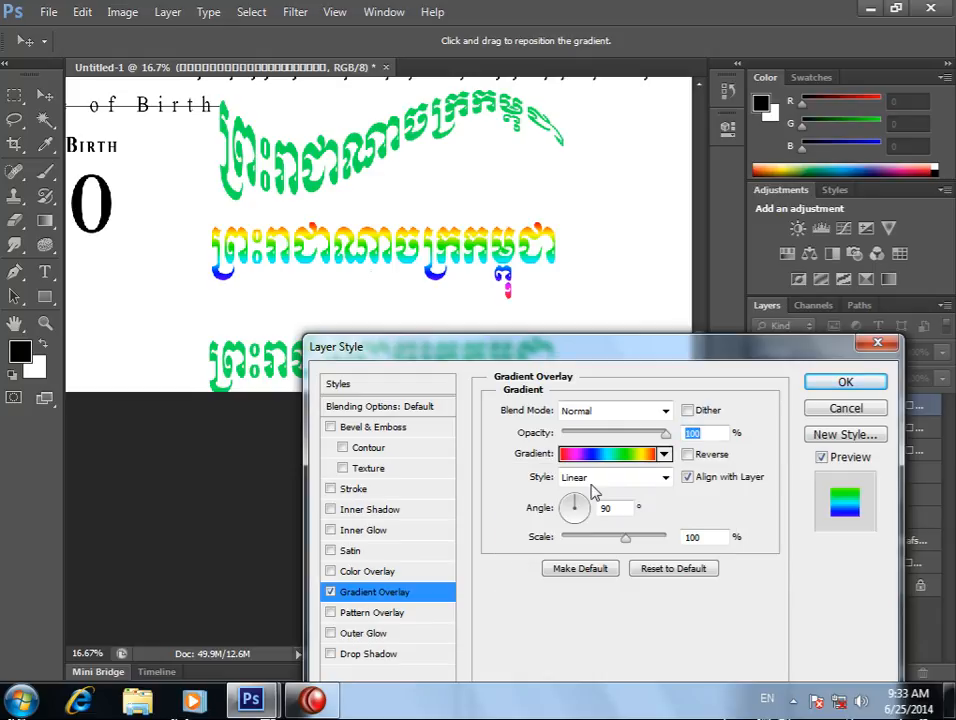
Look at the Spectrum gradient's colour stops without editing them and switch the overlay's gradient to the Chrome preset.
click(606, 455)
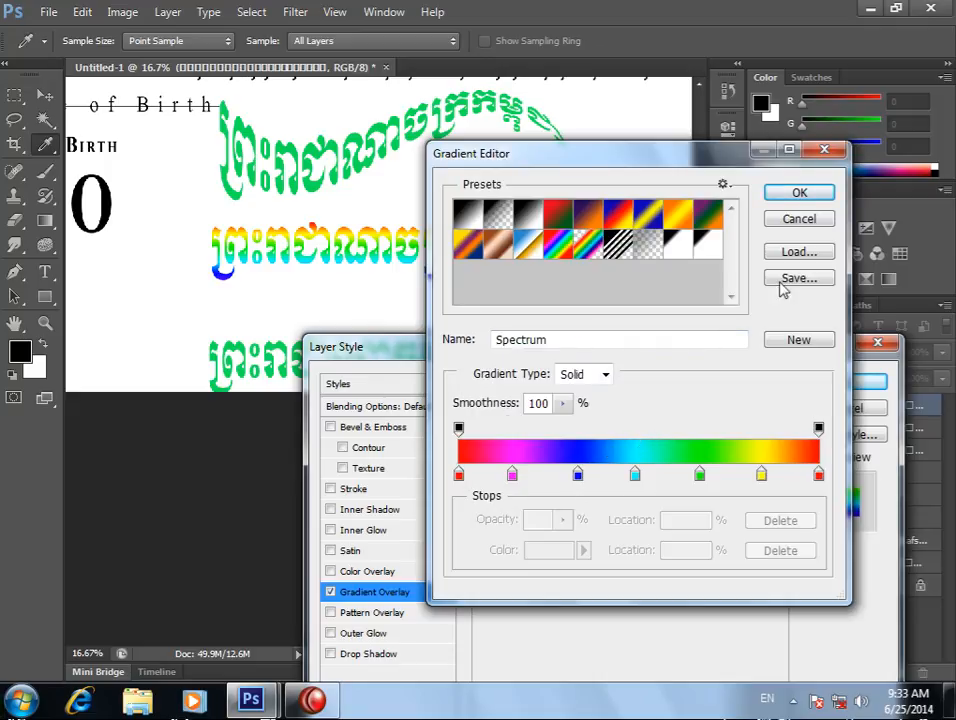
click(800, 220)
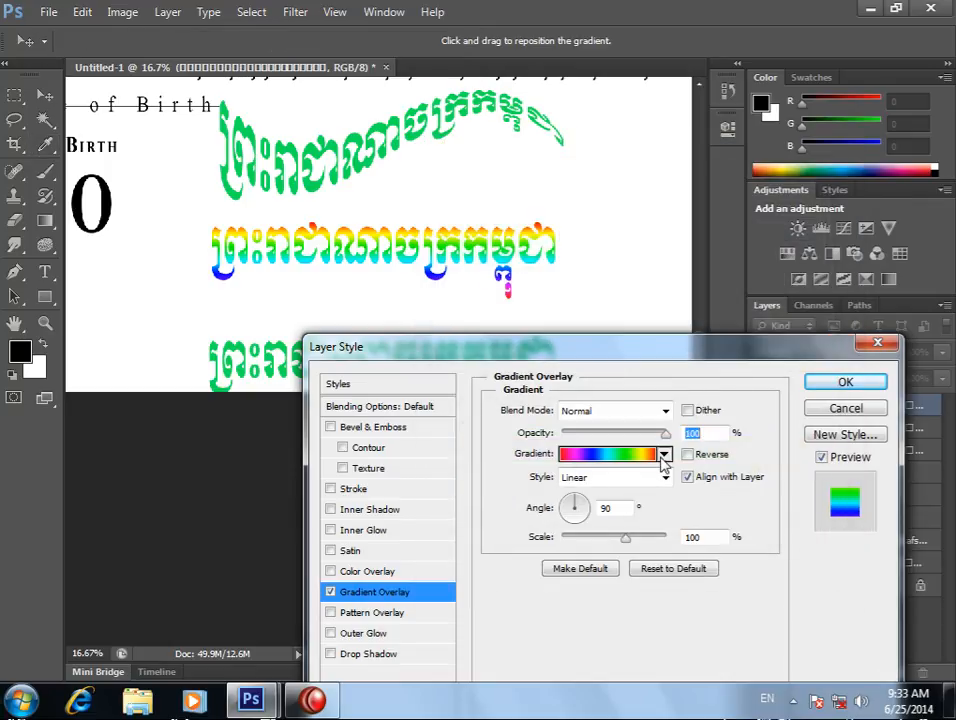
click(662, 456)
click(672, 528)
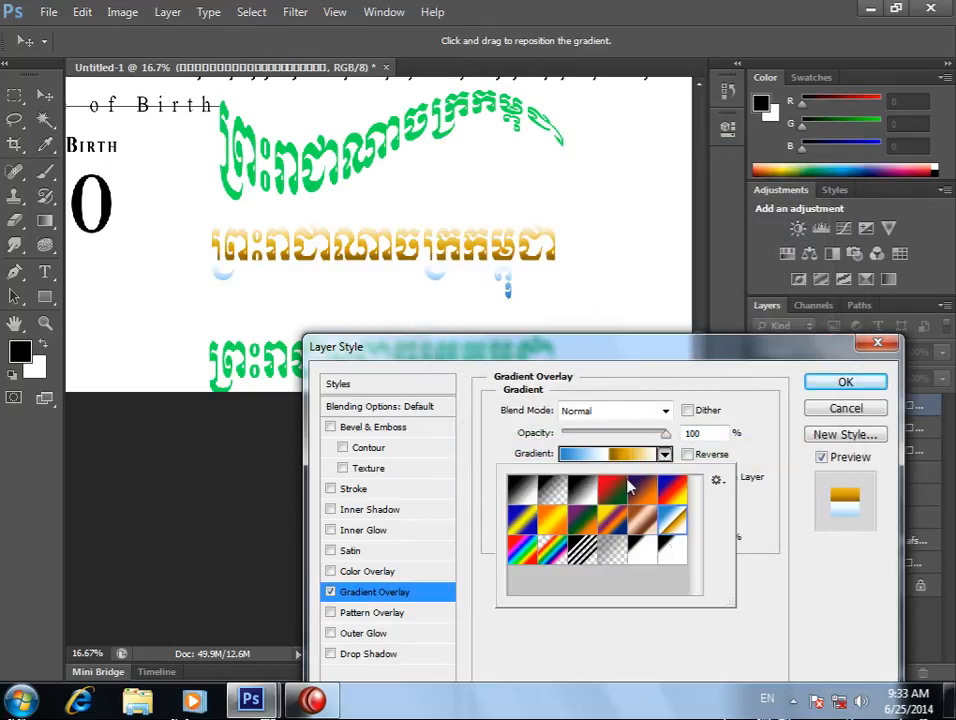
Remove the light gold stop from the Chrome gradient and copy the brown stop to the 99% location.
click(625, 455)
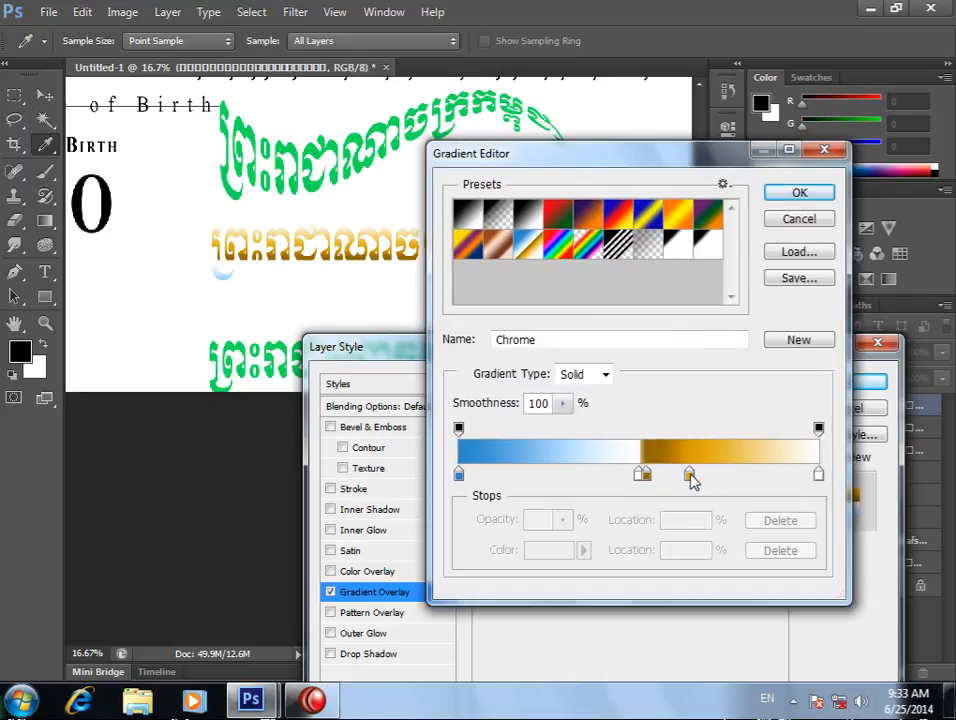
drag(693, 480, 826, 551)
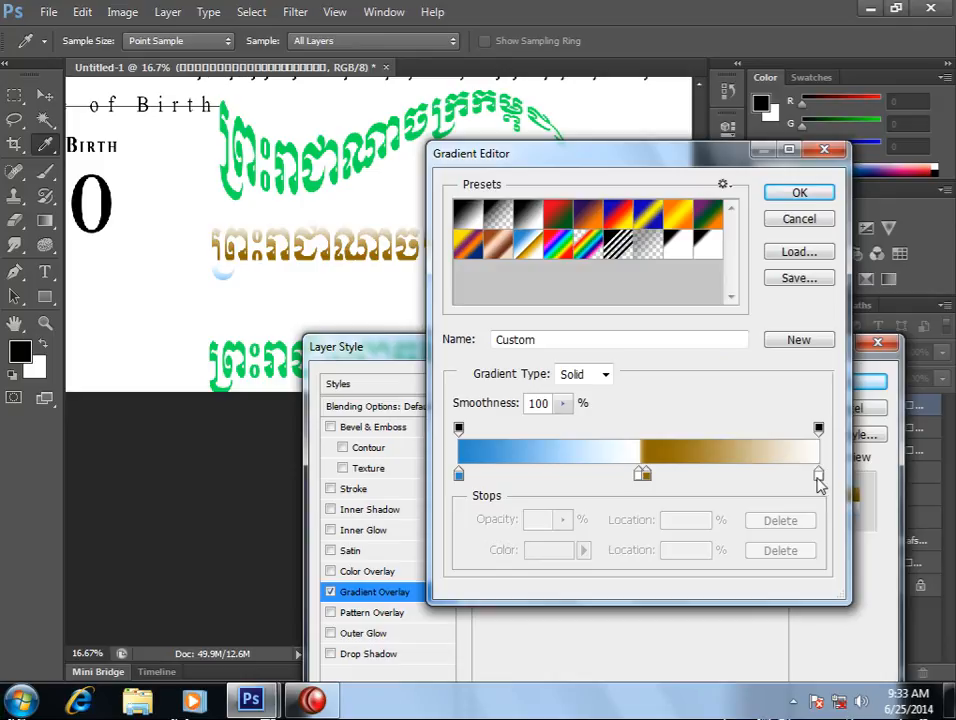
drag(648, 477, 819, 478)
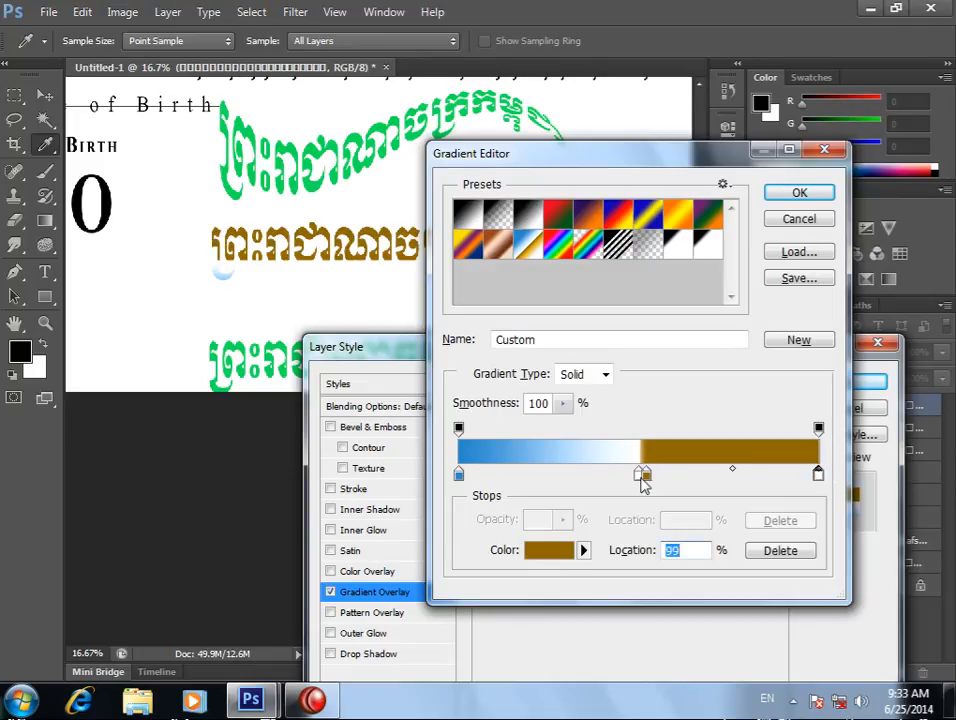
Create a sharp blue-to-brown transition by copying the blue stop and placing the brown one at 65%, and apply the Gradient Overlay.
drag(641, 481, 670, 481)
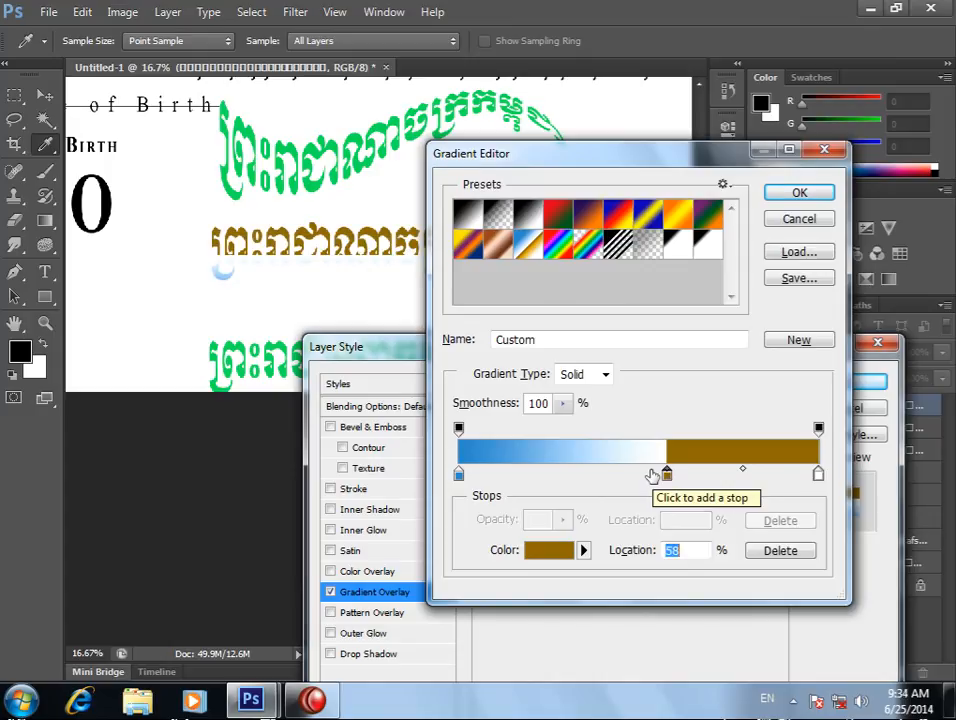
key(alt)
drag(460, 476, 692, 478)
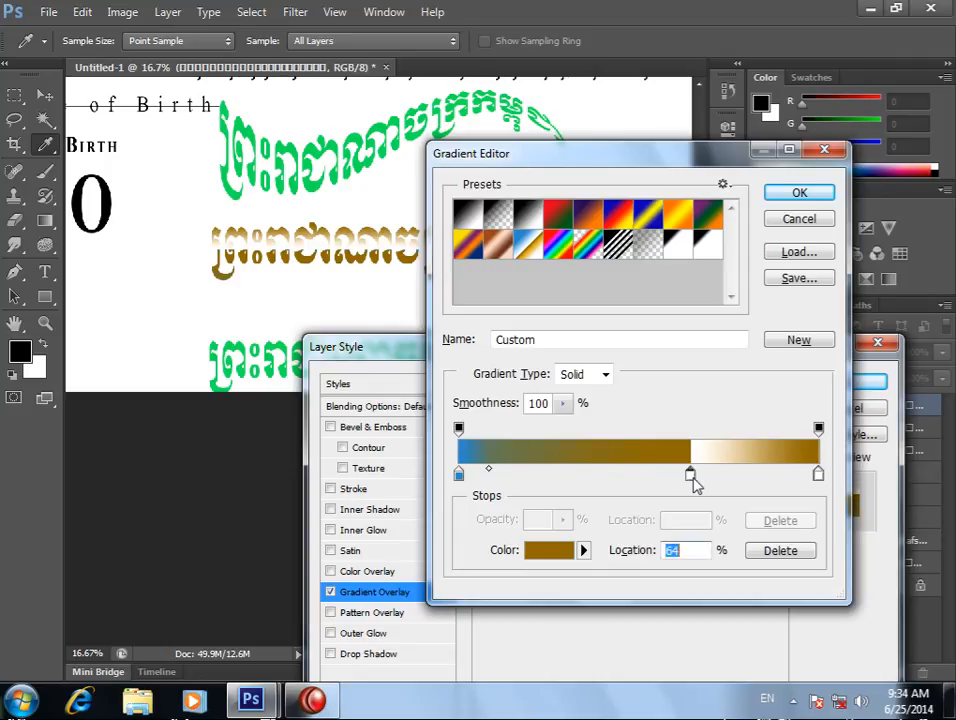
mouse_move(692, 478)
mouse_down()
mouse_move(711, 480)
mouse_move(695, 480)
mouse_up()
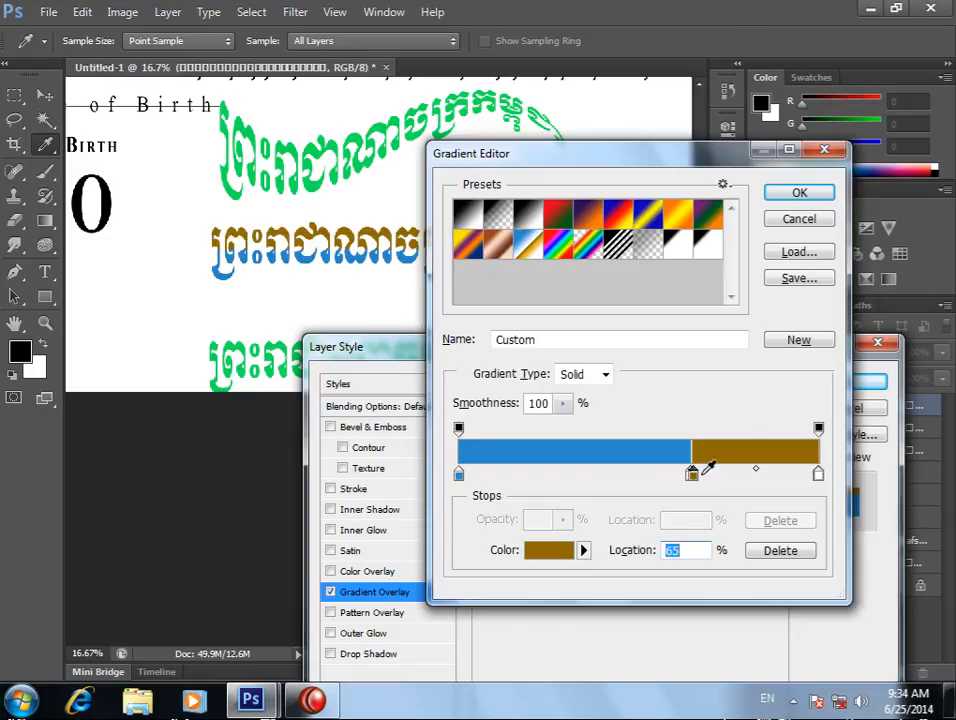
click(787, 196)
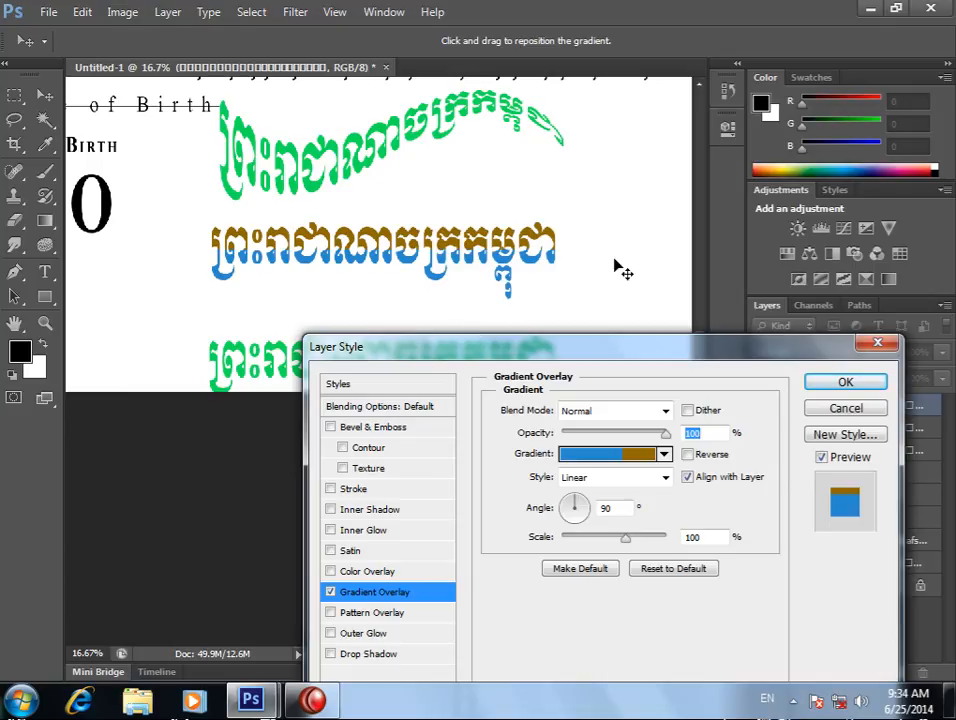
click(845, 384)
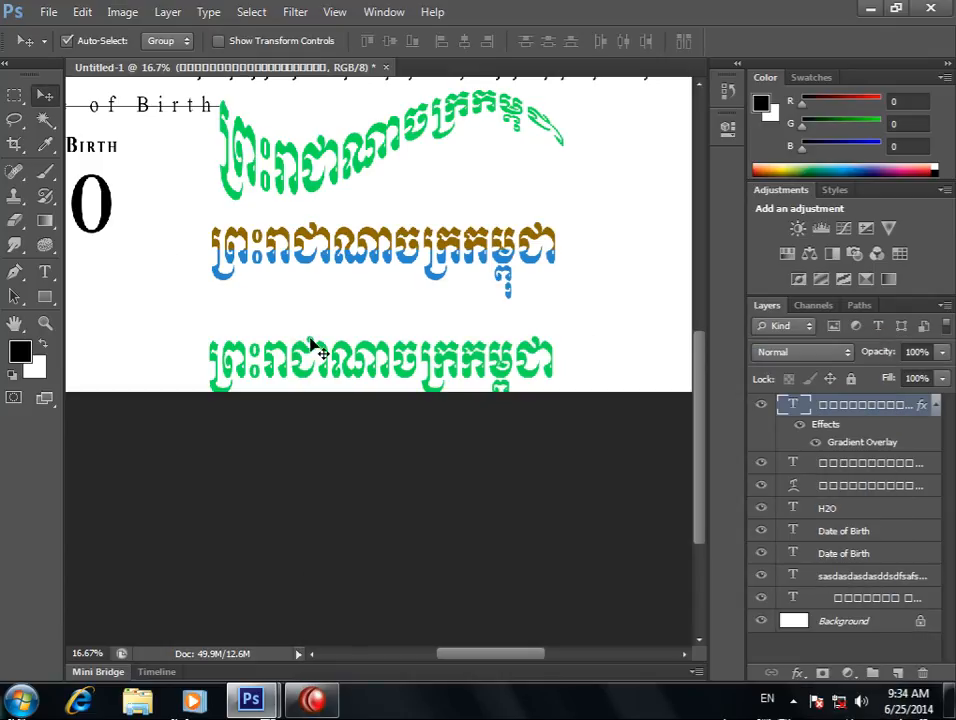
Duplicate the bottom green title just above itself and move the brown-and-blue title up and to the right, clear of the copy.
drag(322, 352, 336, 300)
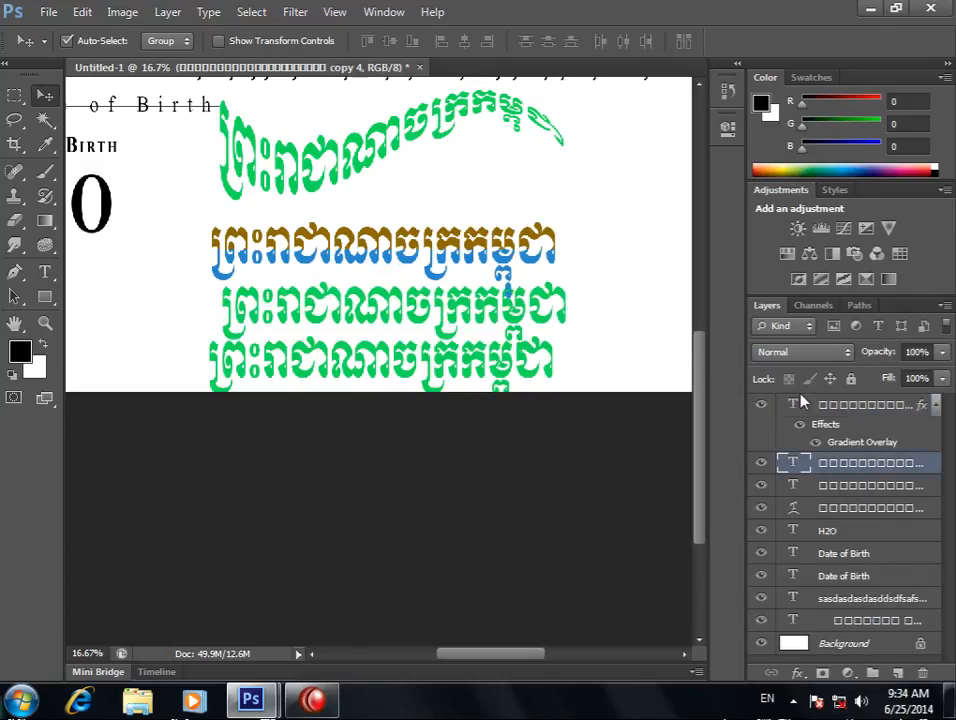
drag(530, 235, 648, 195)
drag(527, 312, 527, 289)
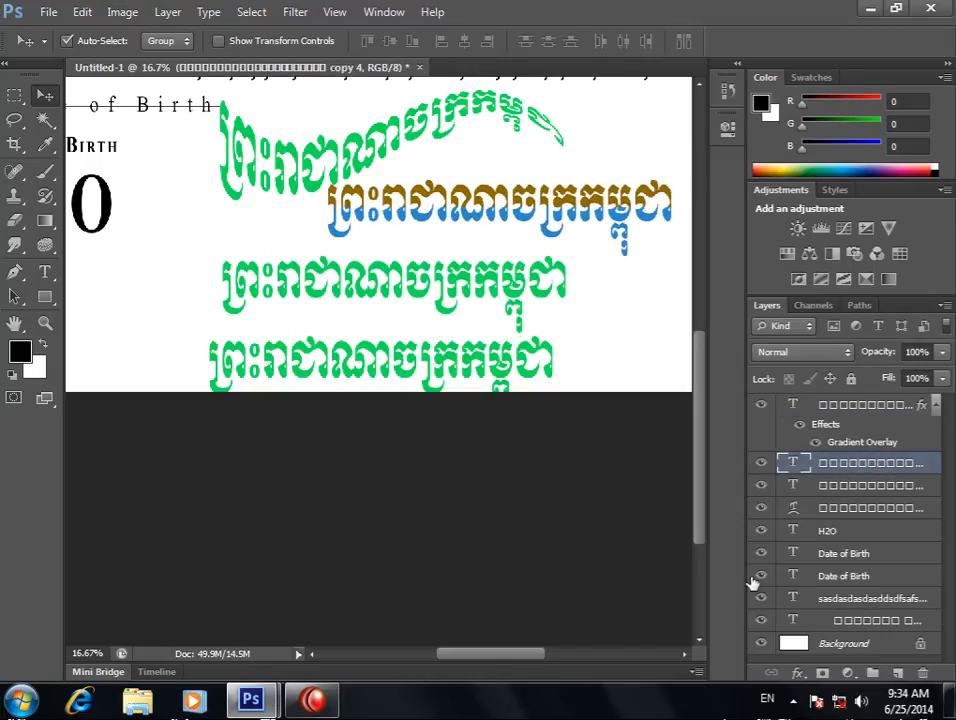
Apply a Gradient Overlay with the Spectrum preset to the new green title copy.
click(797, 672)
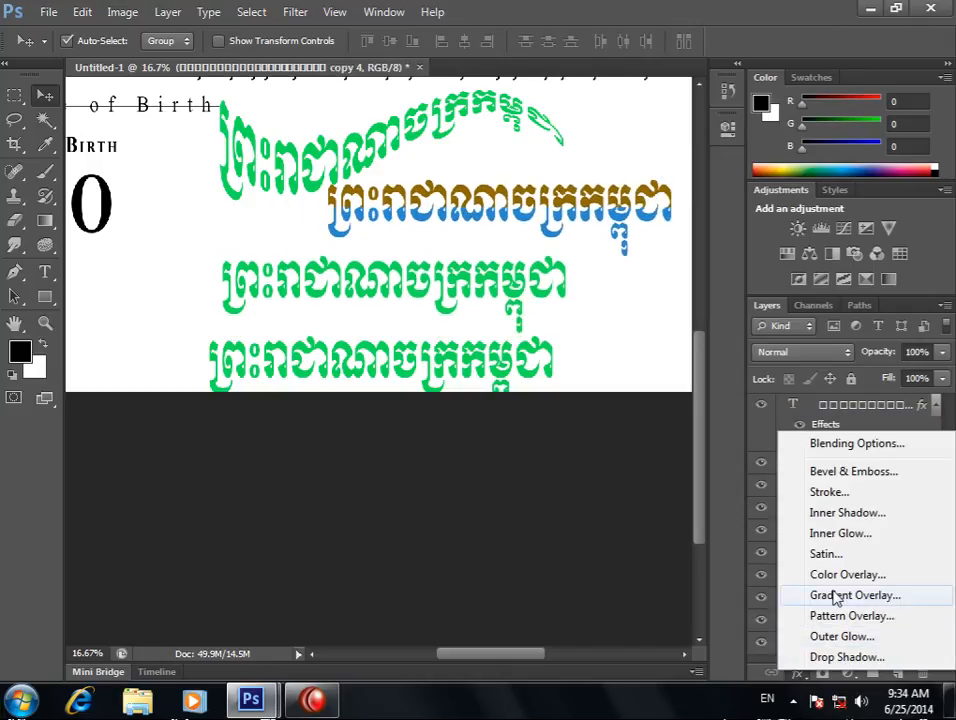
click(836, 597)
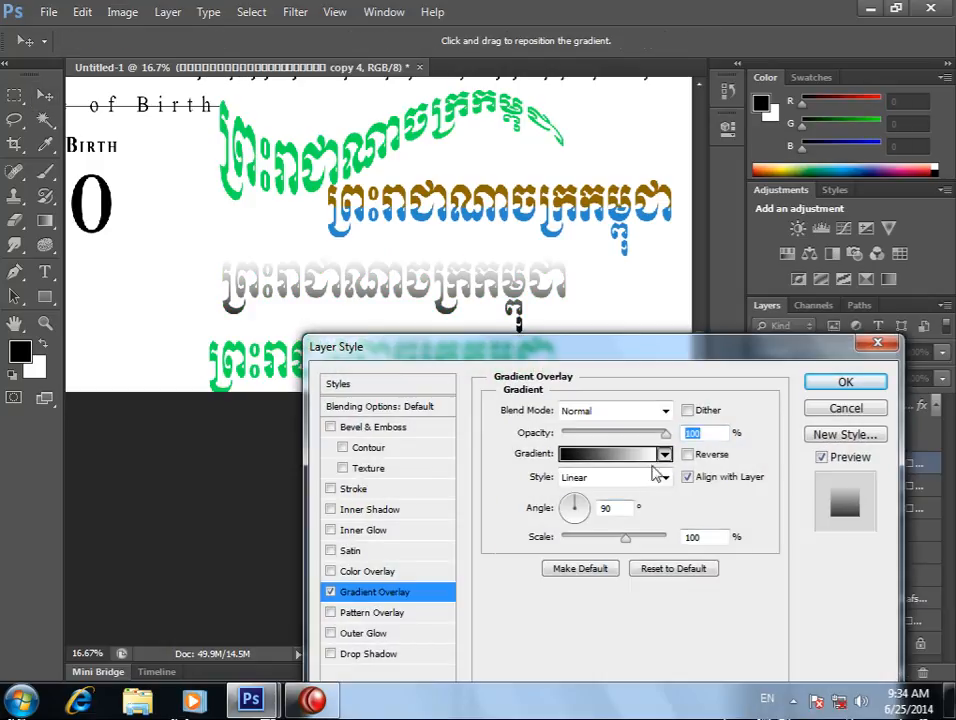
click(664, 454)
click(521, 518)
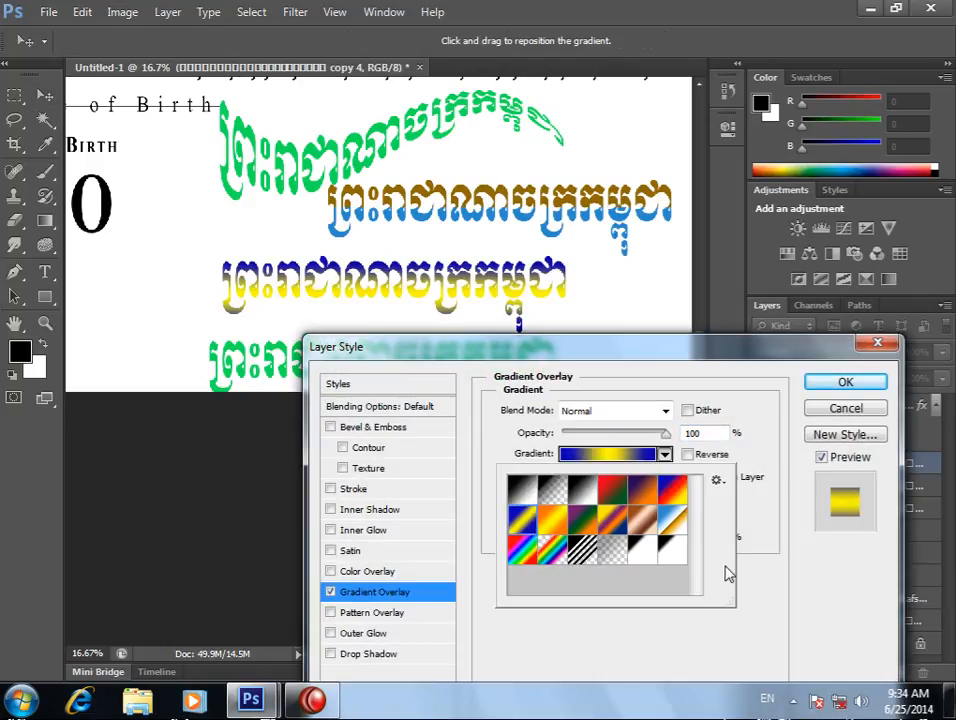
click(519, 550)
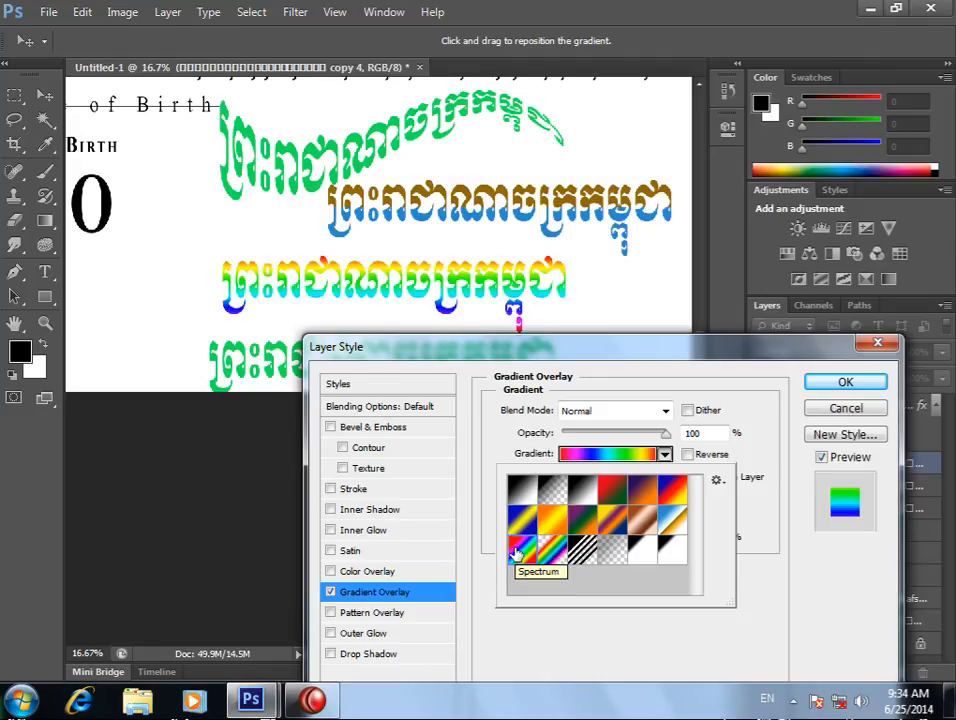
click(862, 385)
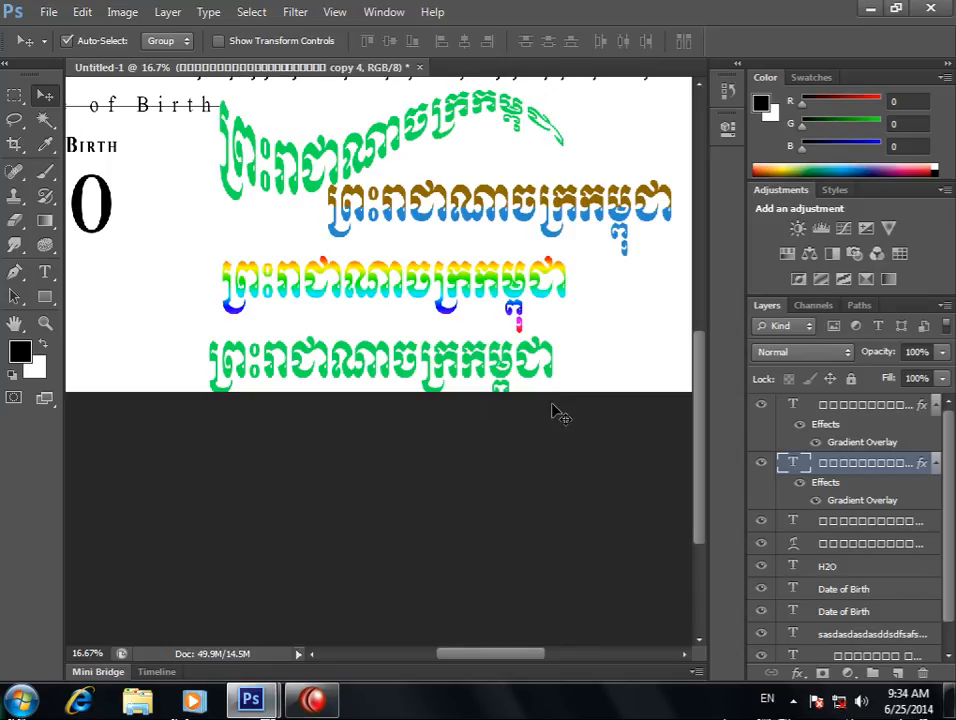
Move the rainbow title up and left below the O, and the bottom green title up and right on the page.
right_click(818, 477)
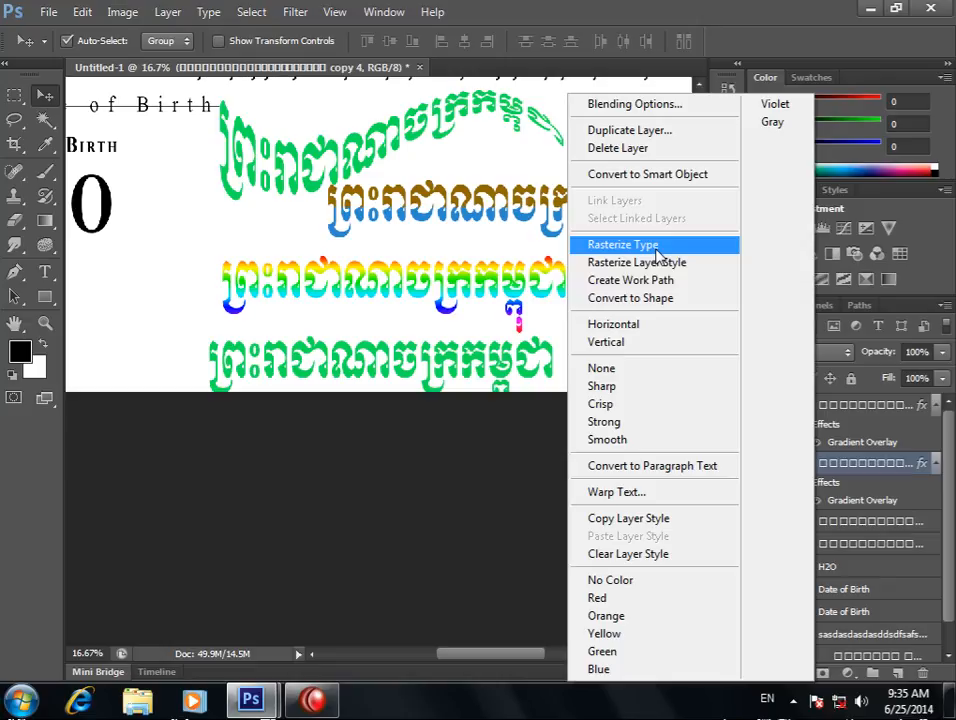
click(415, 270)
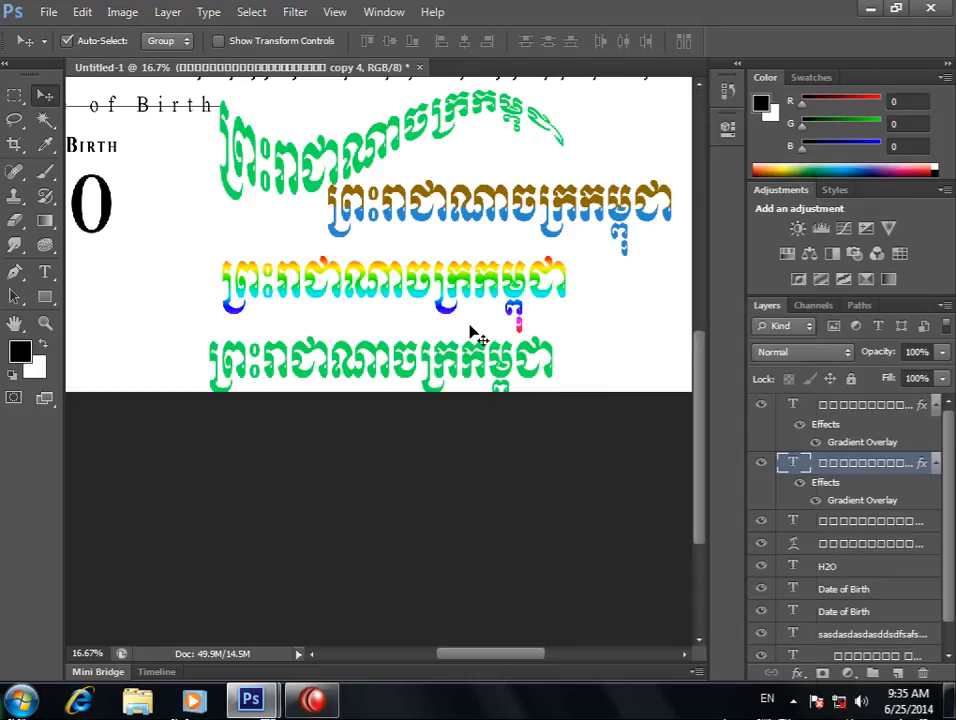
click(474, 362)
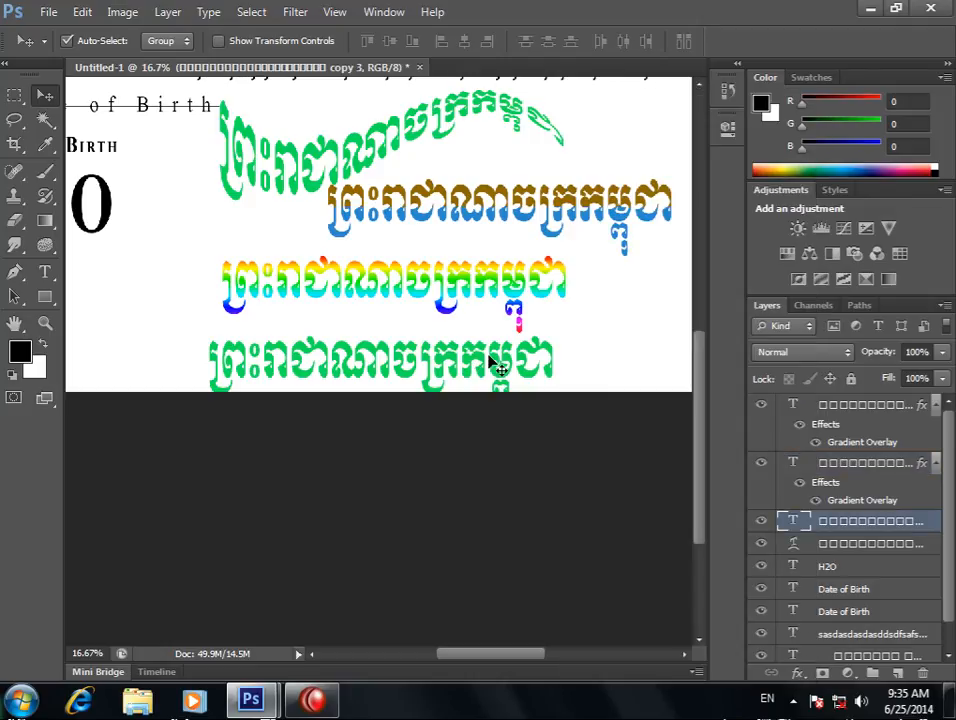
drag(490, 362, 468, 352)
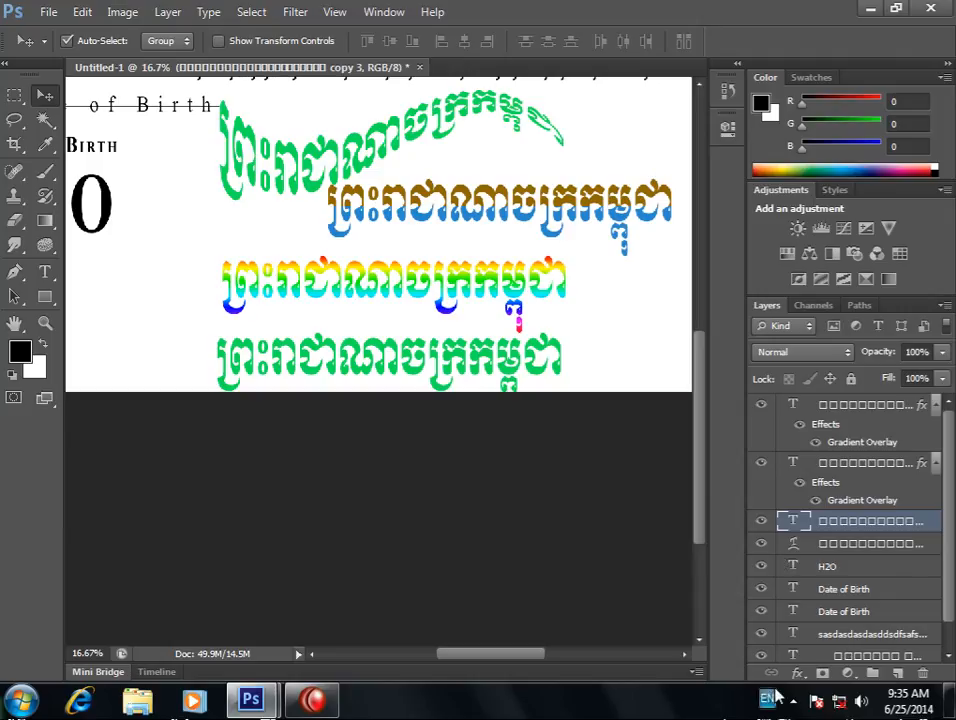
drag(442, 279, 310, 243)
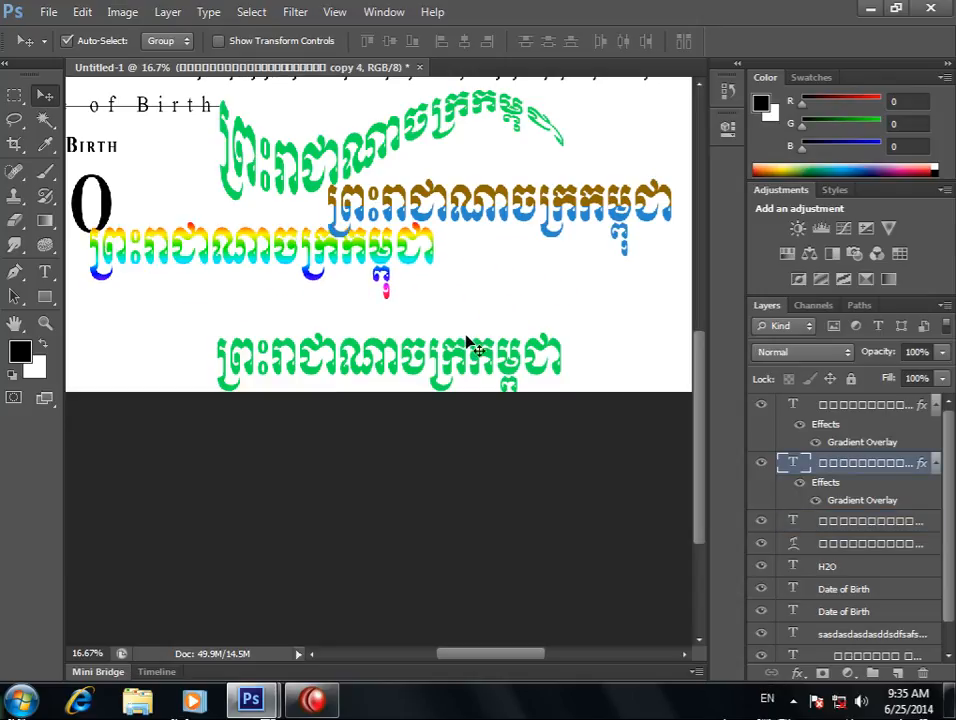
drag(461, 350, 530, 315)
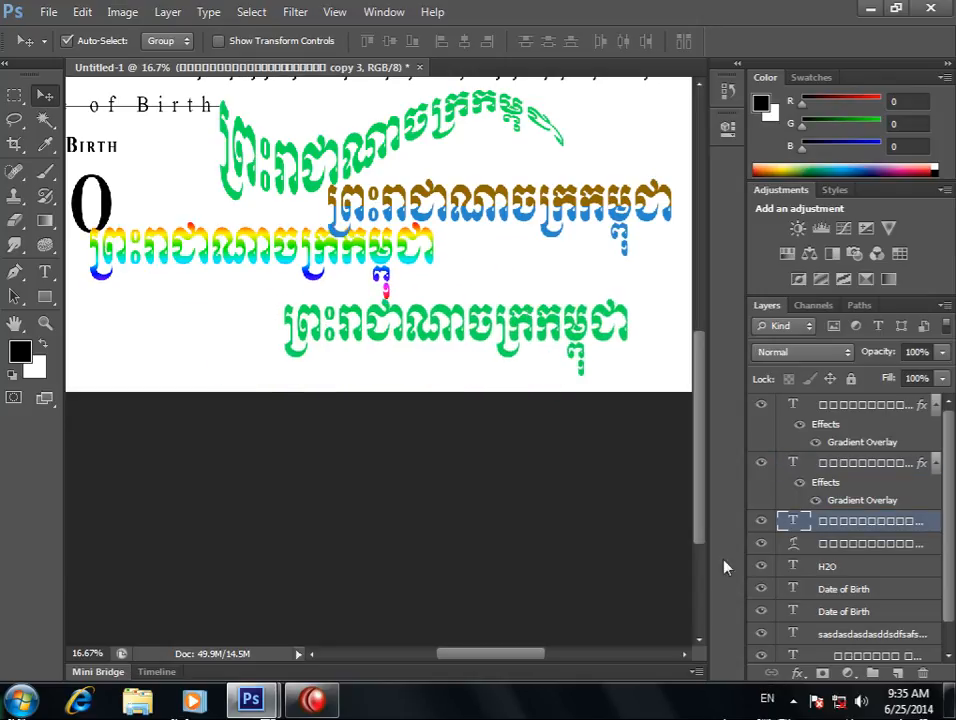
Add a Pattern Overlay to the bottom green title and choose the red rock pattern.
click(797, 673)
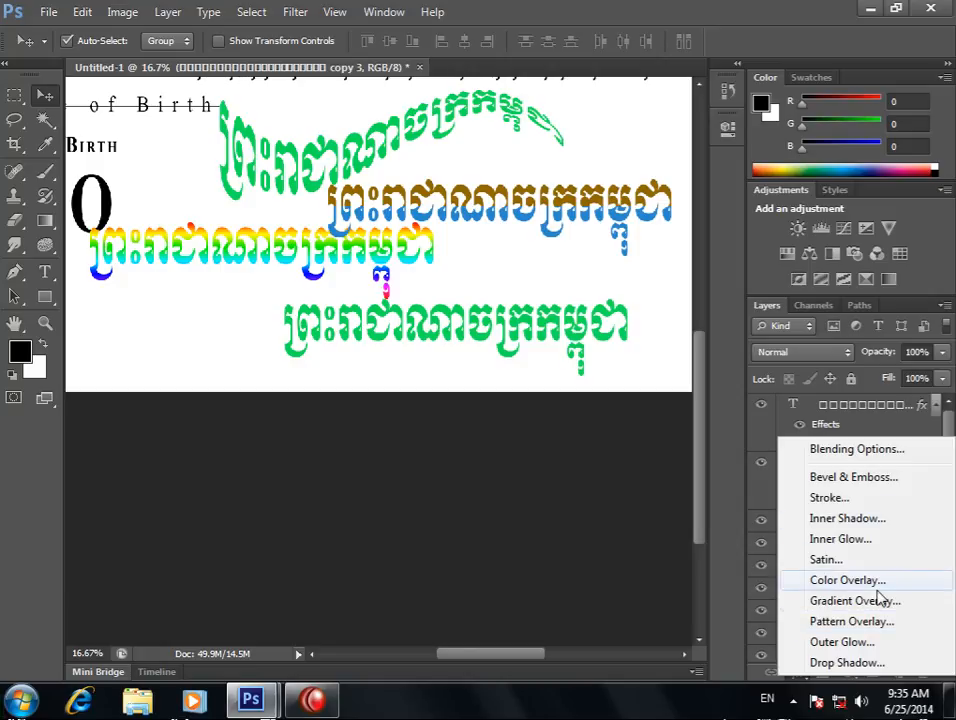
click(852, 622)
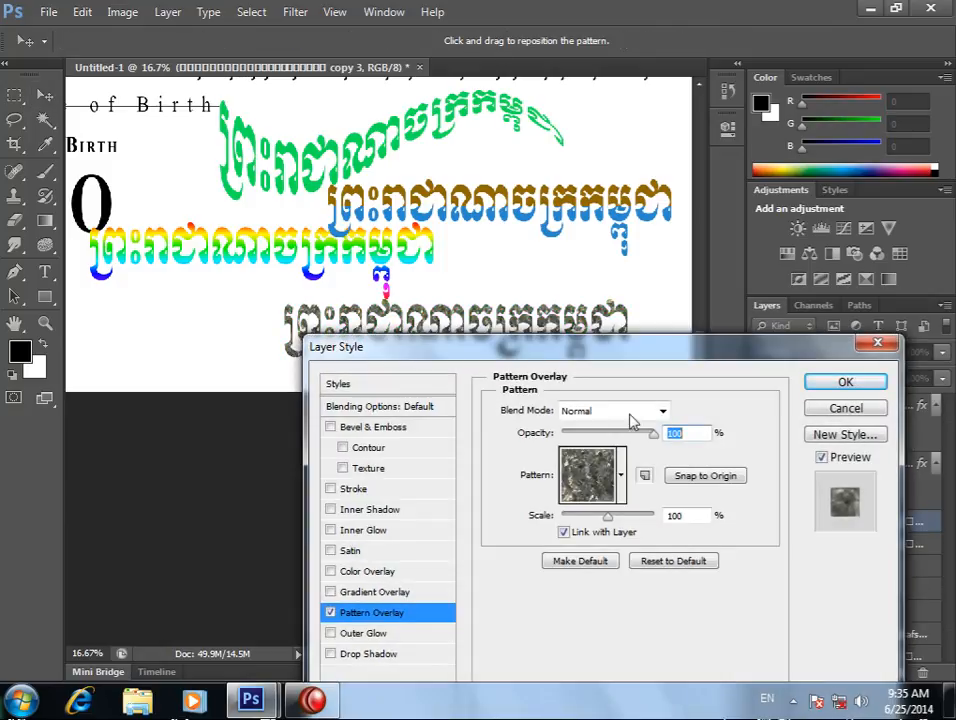
drag(593, 369, 608, 482)
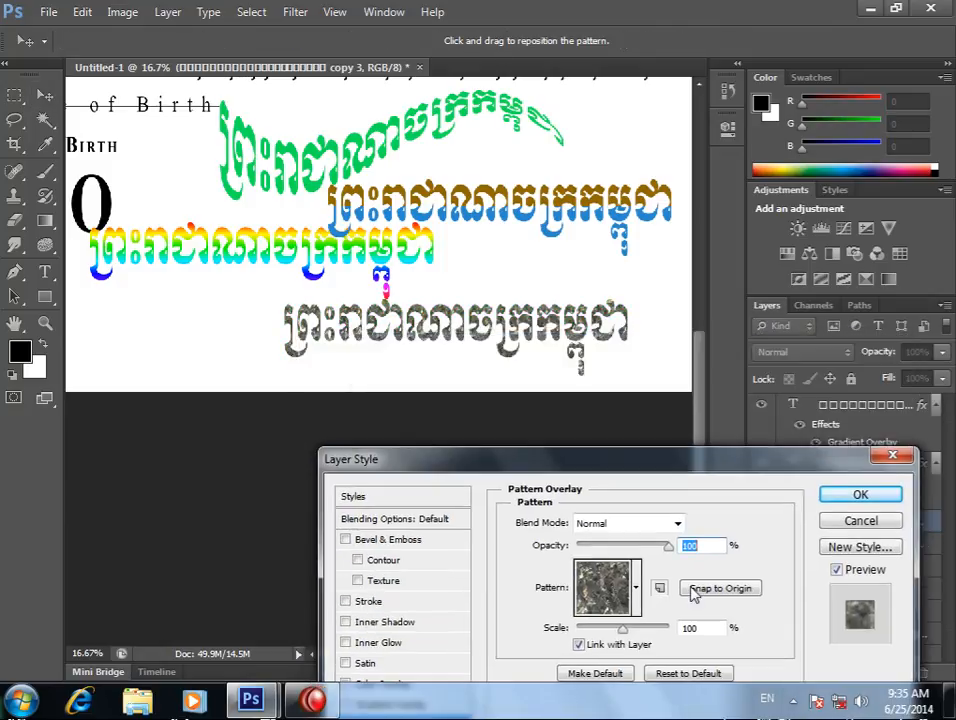
click(637, 590)
click(635, 440)
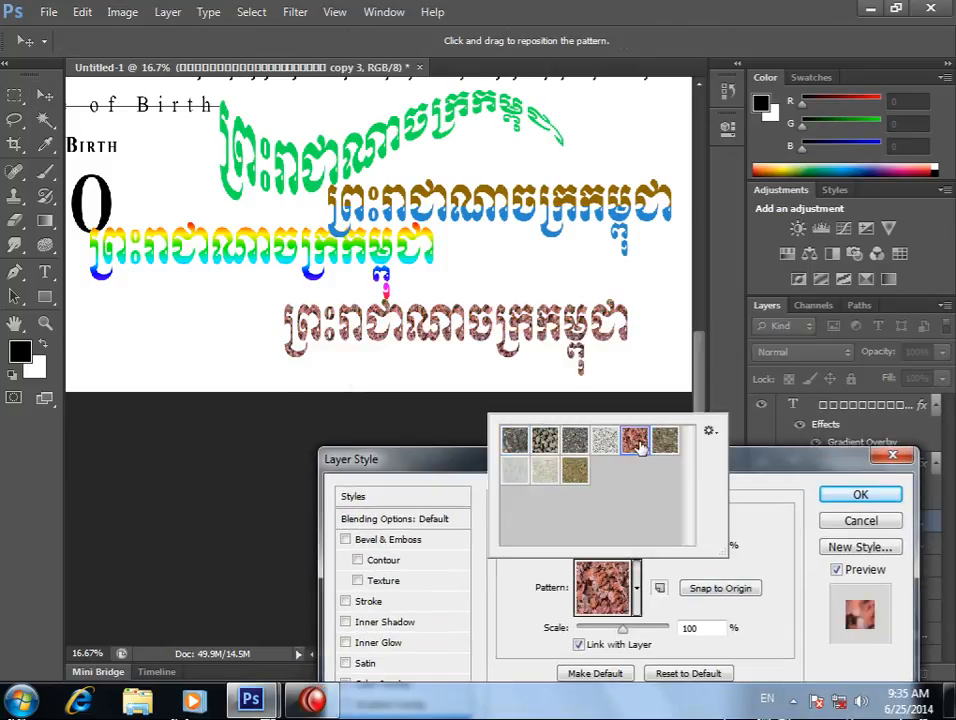
Replace the pattern set with Nature Patterns and choose the yellow flower pattern for the title's overlay.
click(707, 435)
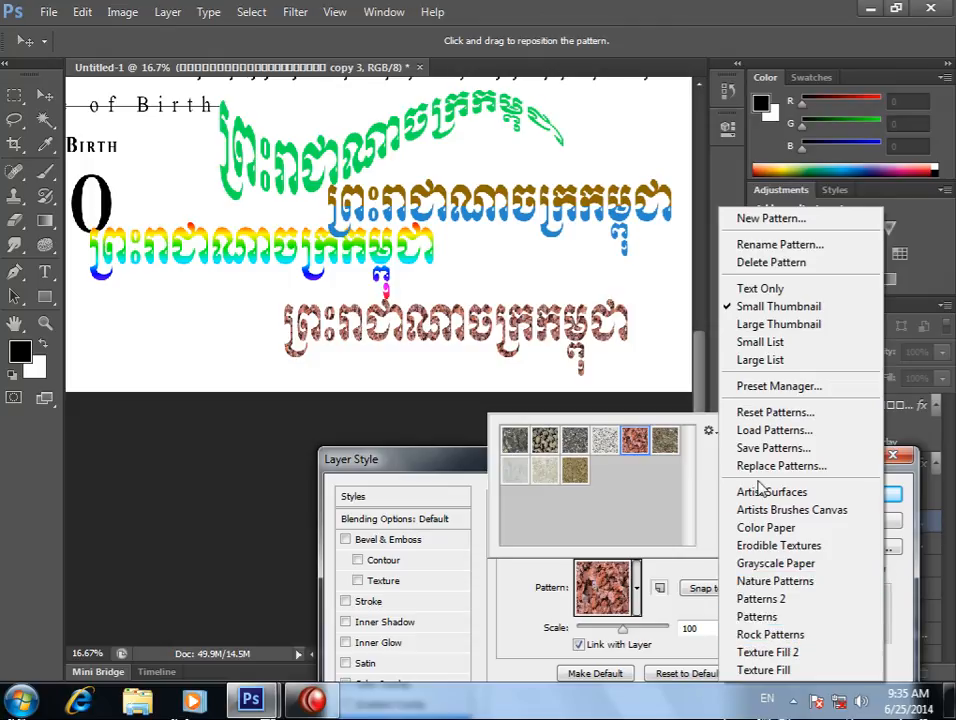
click(762, 581)
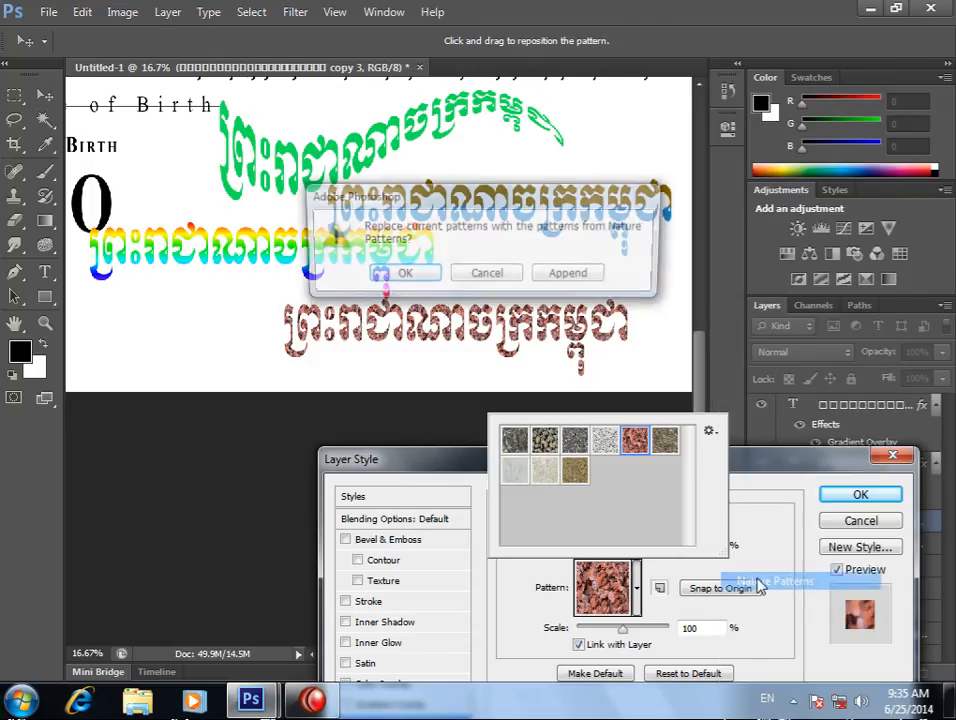
click(432, 282)
click(632, 442)
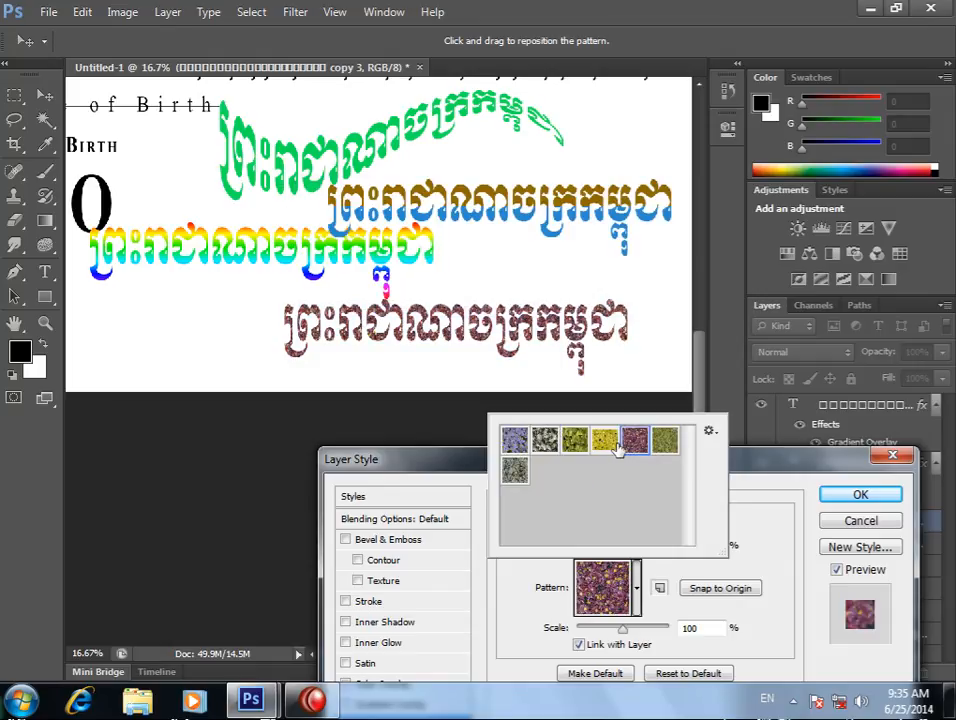
click(605, 442)
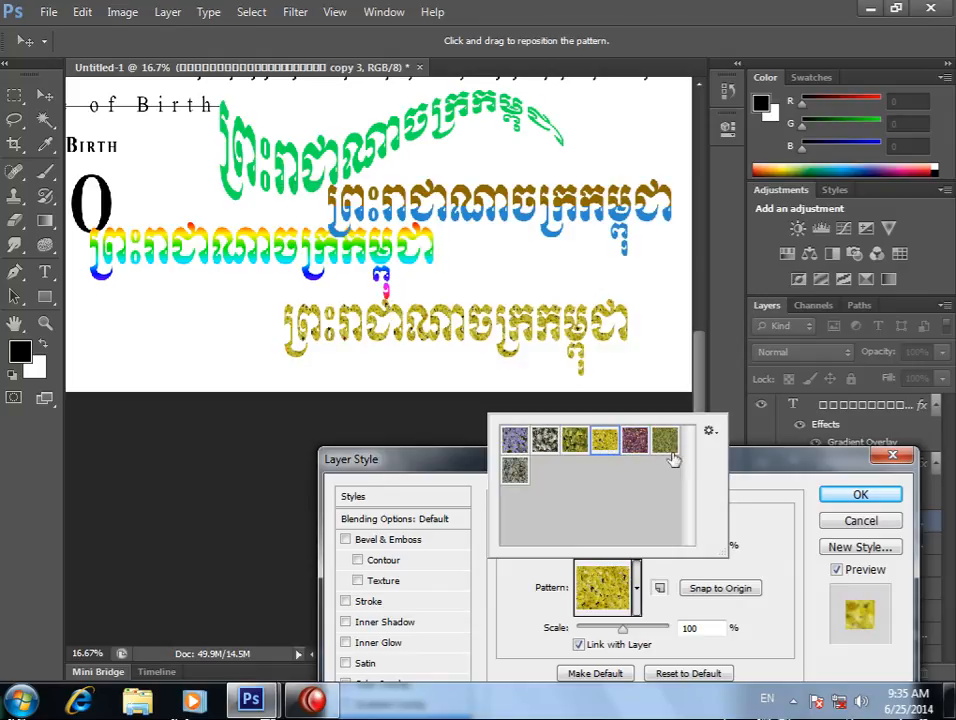
click(749, 455)
drag(742, 458, 798, 363)
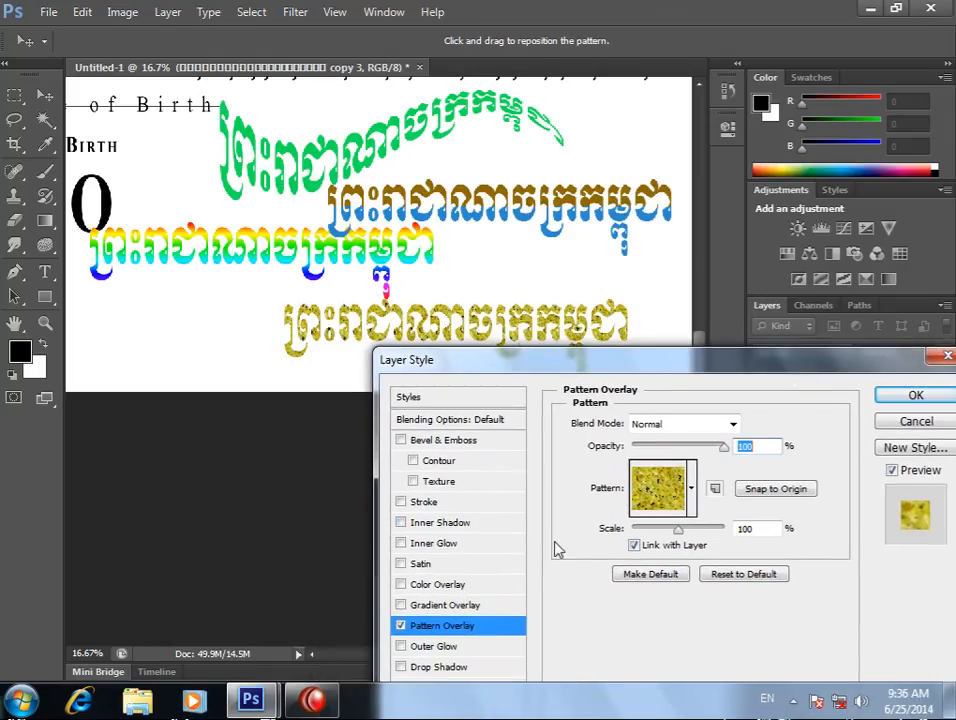
Add a pinkish-red 10 px outside Stroke to the patterned title.
click(410, 501)
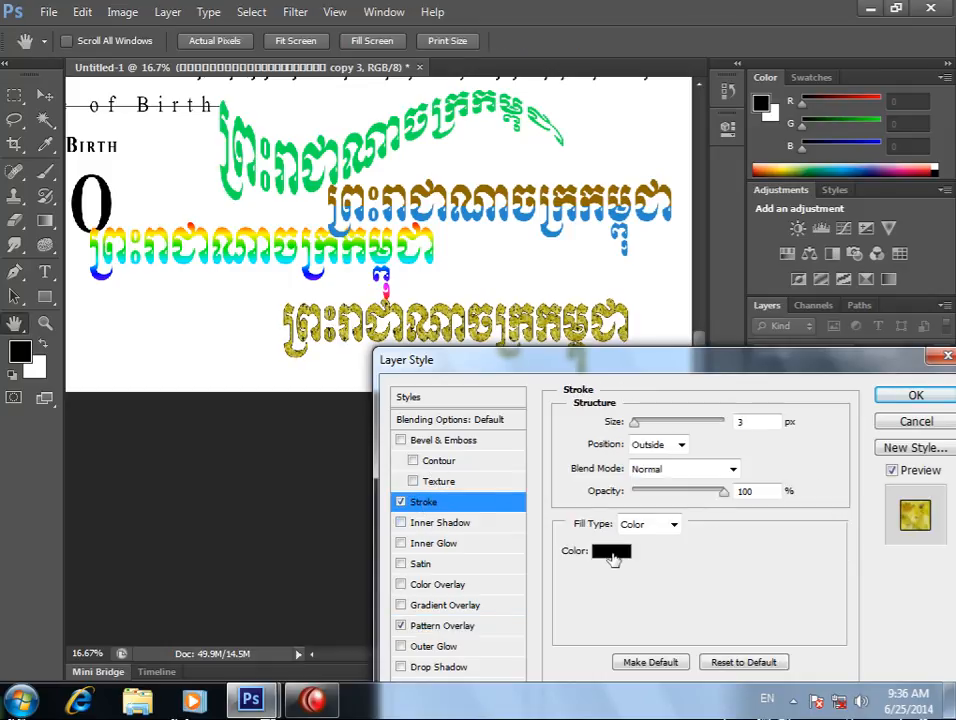
click(611, 550)
click(646, 279)
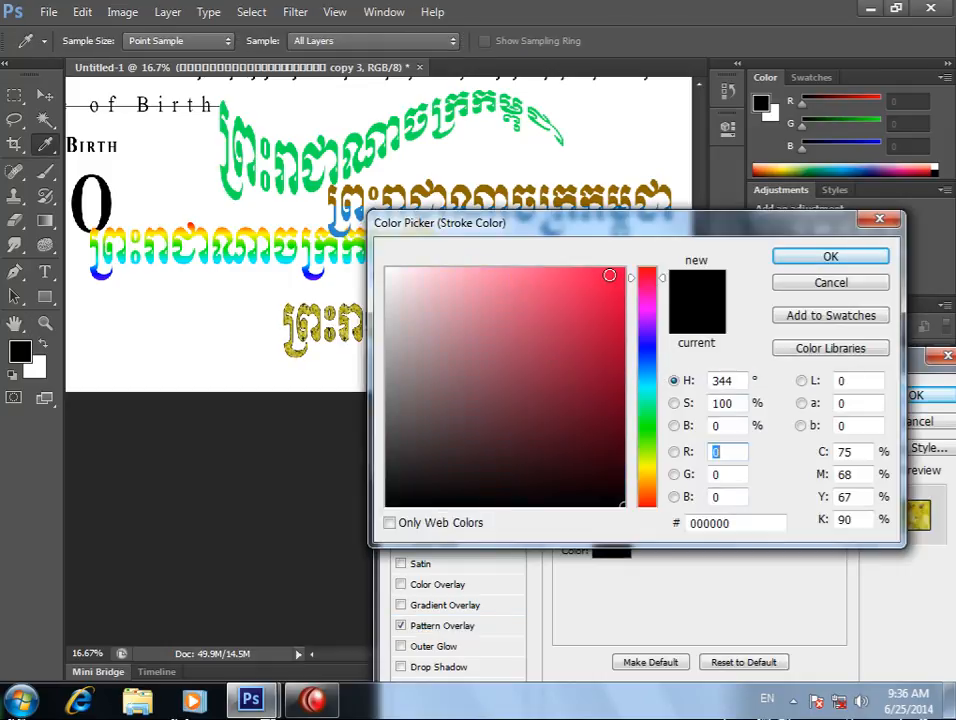
click(608, 273)
click(843, 260)
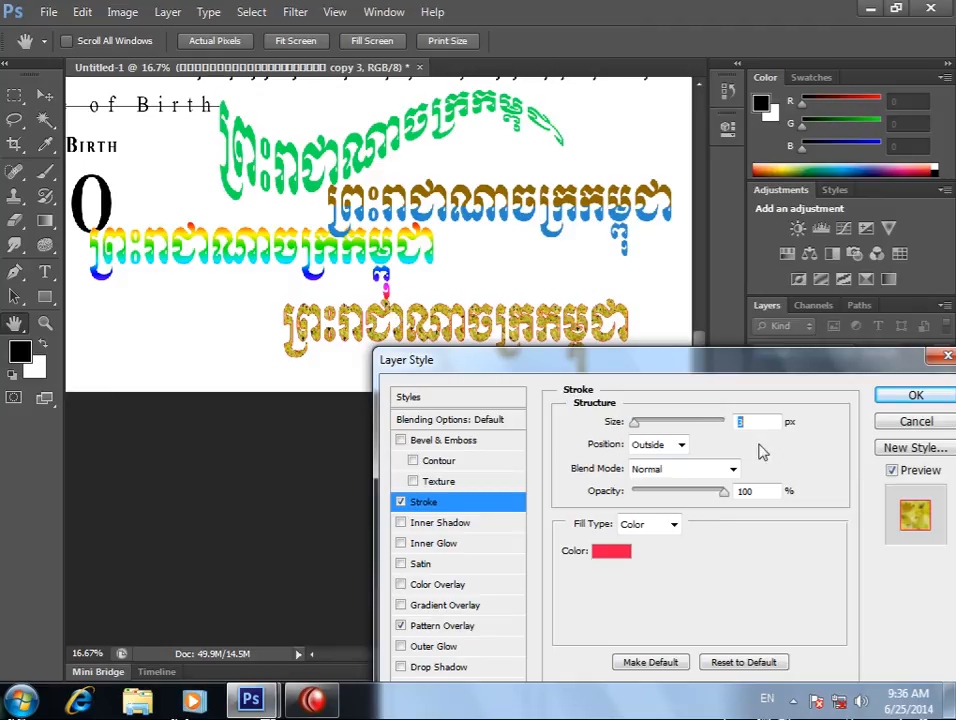
text(10)
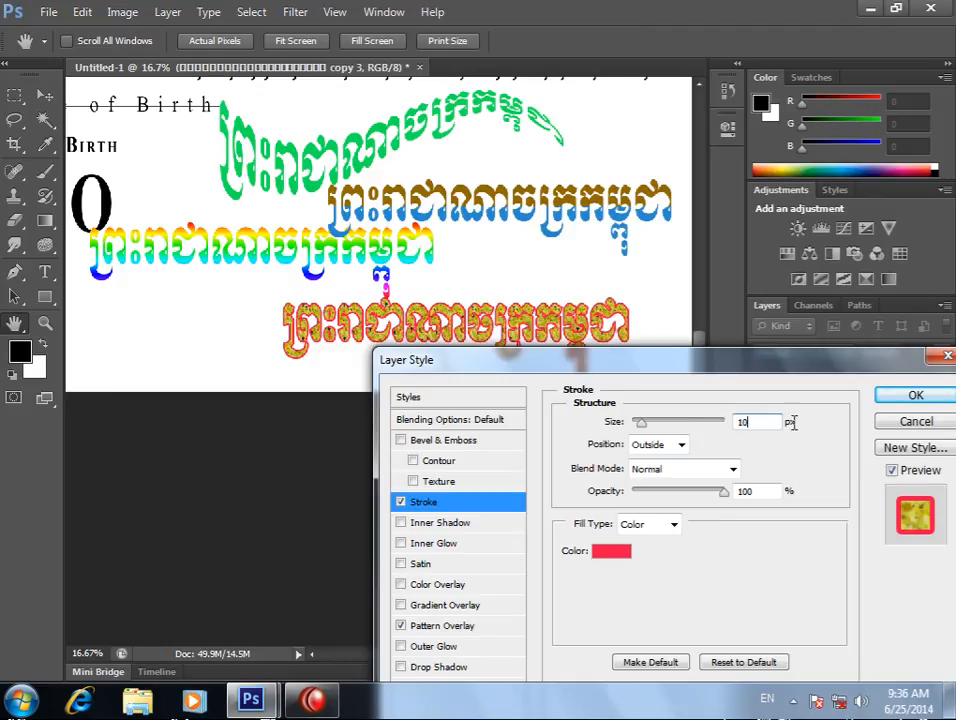
Set the title's stroke size to 30 px, change its color to yellow, and apply the layer styles.
drag(778, 422, 565, 418)
text(30)
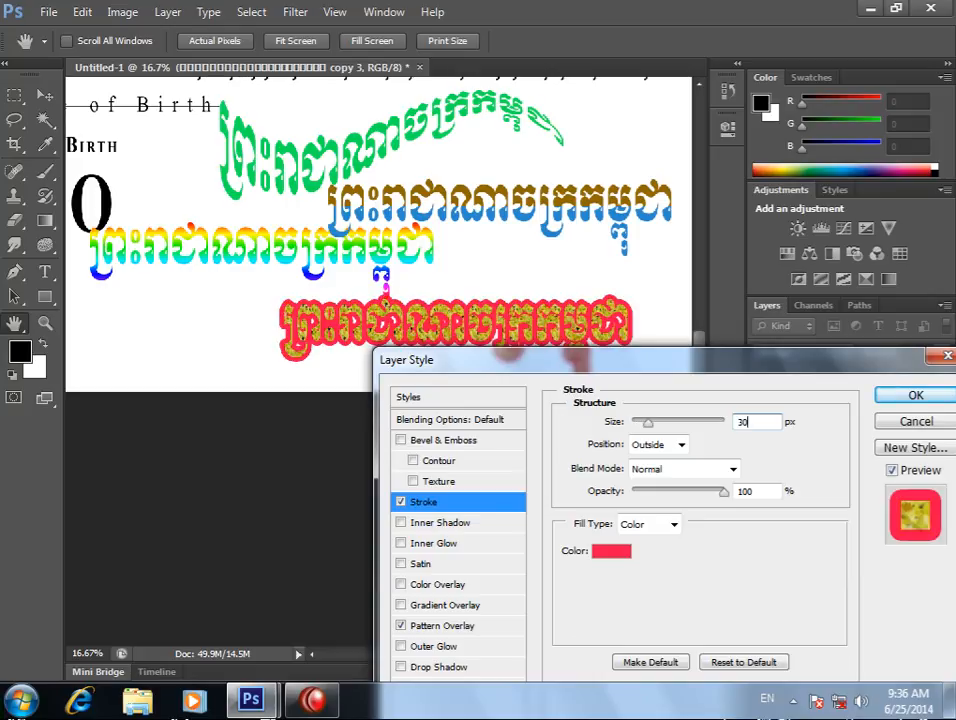
click(612, 550)
click(648, 464)
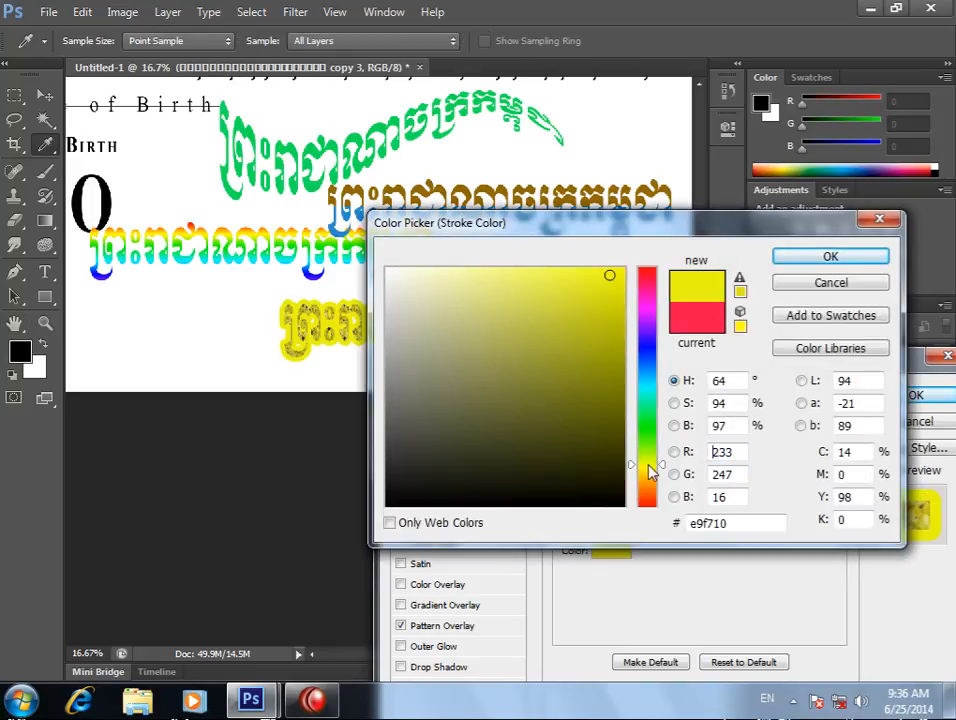
click(828, 258)
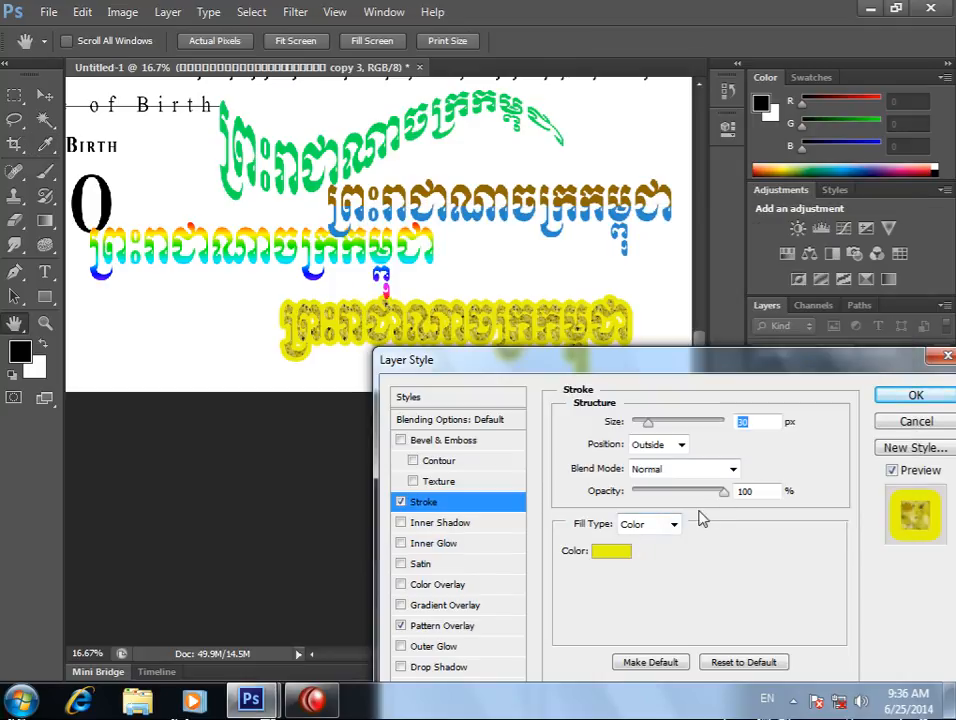
click(914, 395)
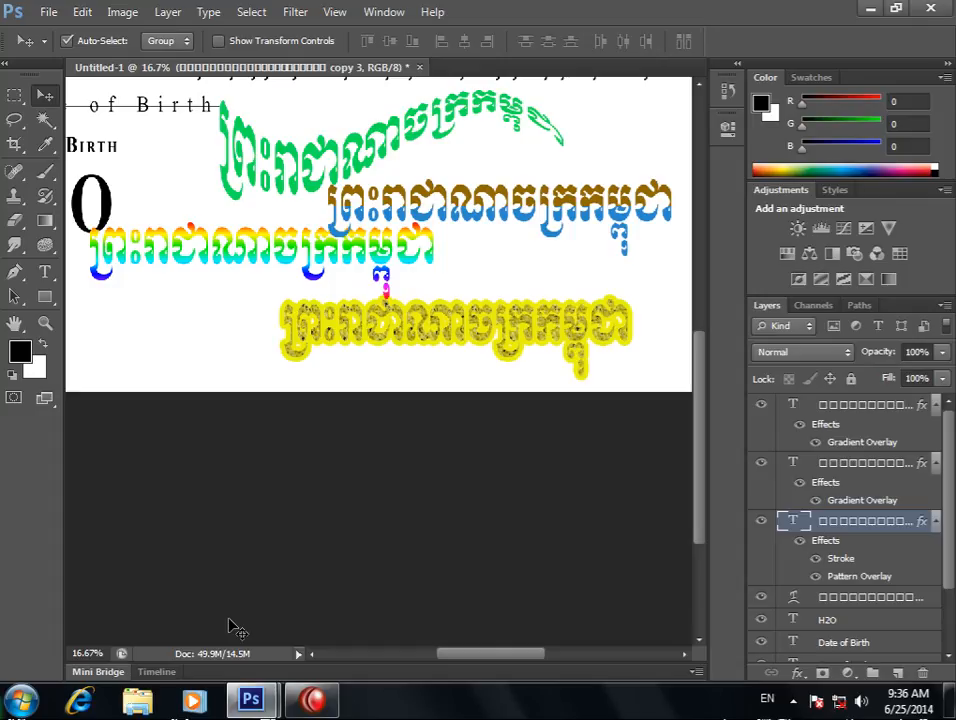
Move the yellow title slightly down and add a Drop Shadow with a size of about 29 px and Normal blend mode.
drag(480, 338, 480, 349)
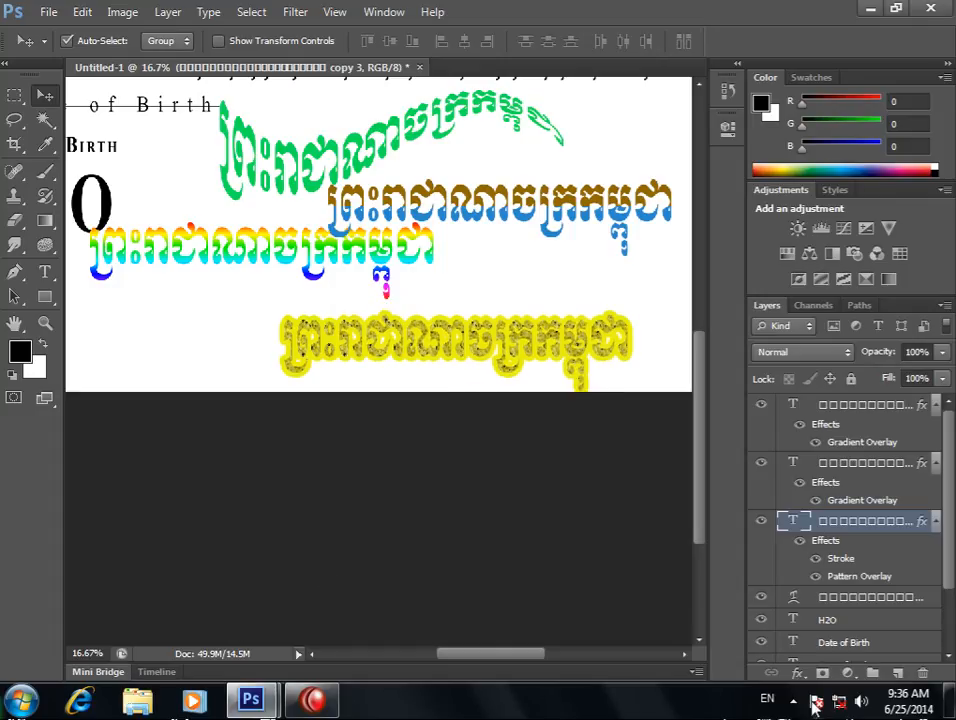
click(797, 673)
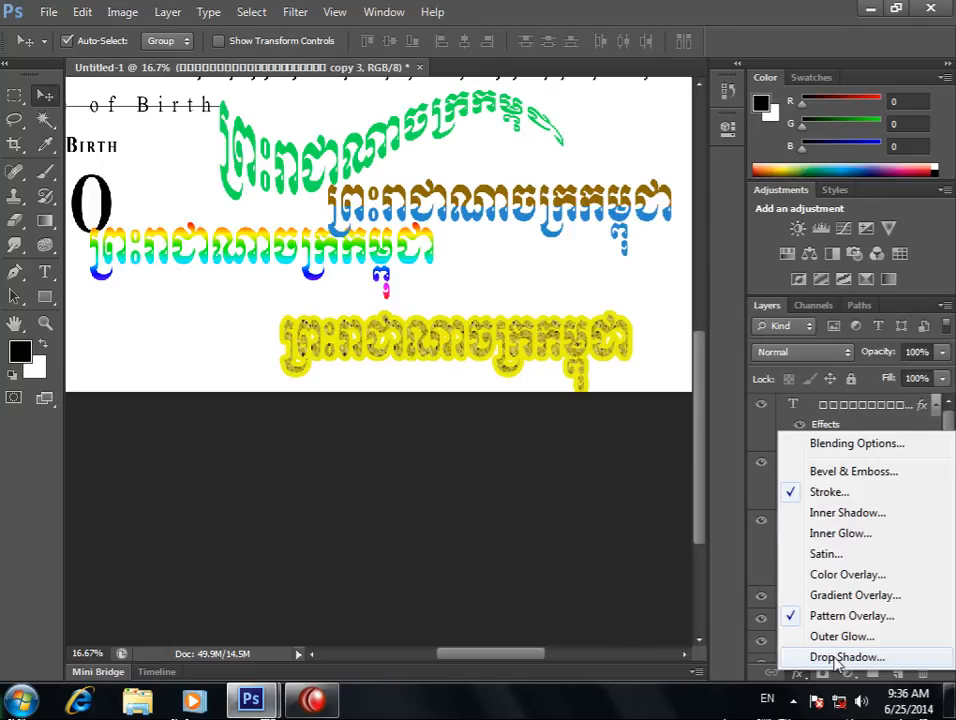
click(836, 659)
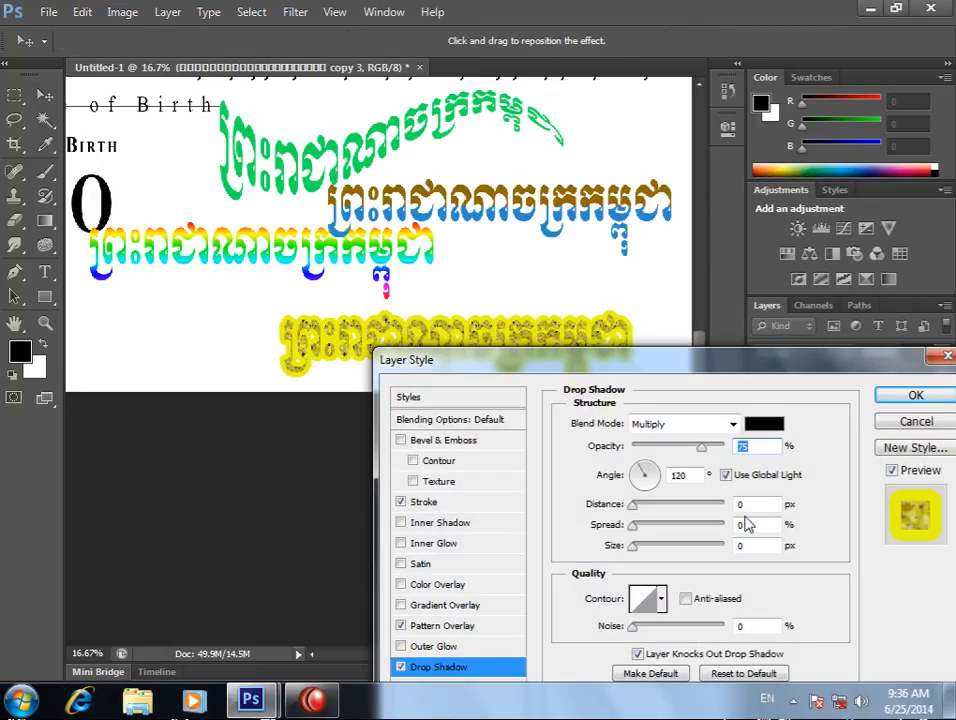
drag(563, 358, 687, 233)
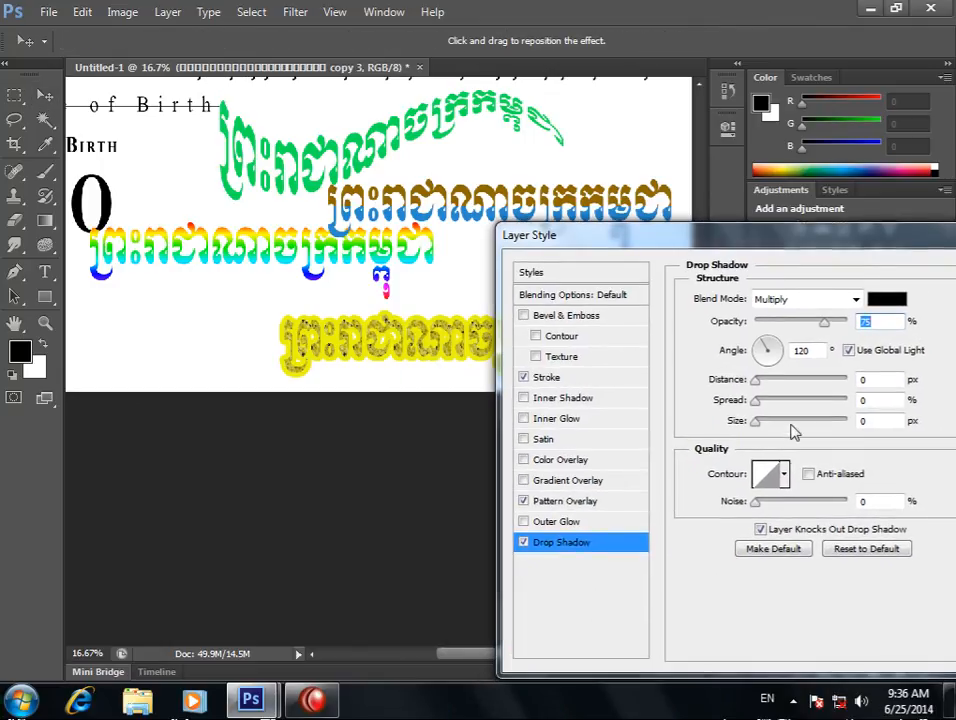
drag(757, 421, 773, 427)
click(815, 299)
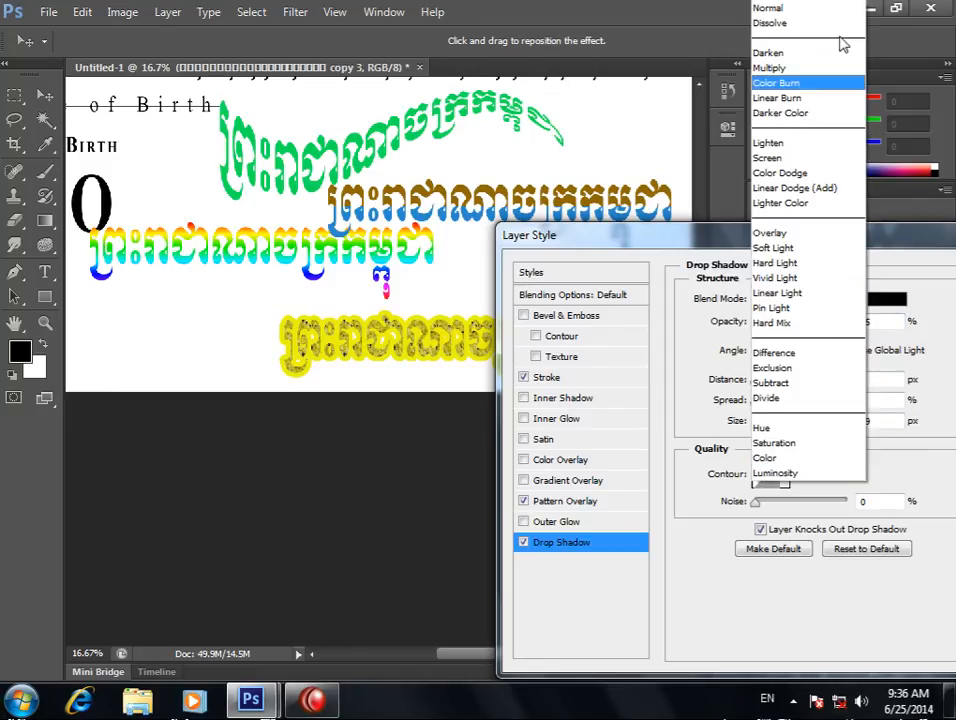
click(823, 10)
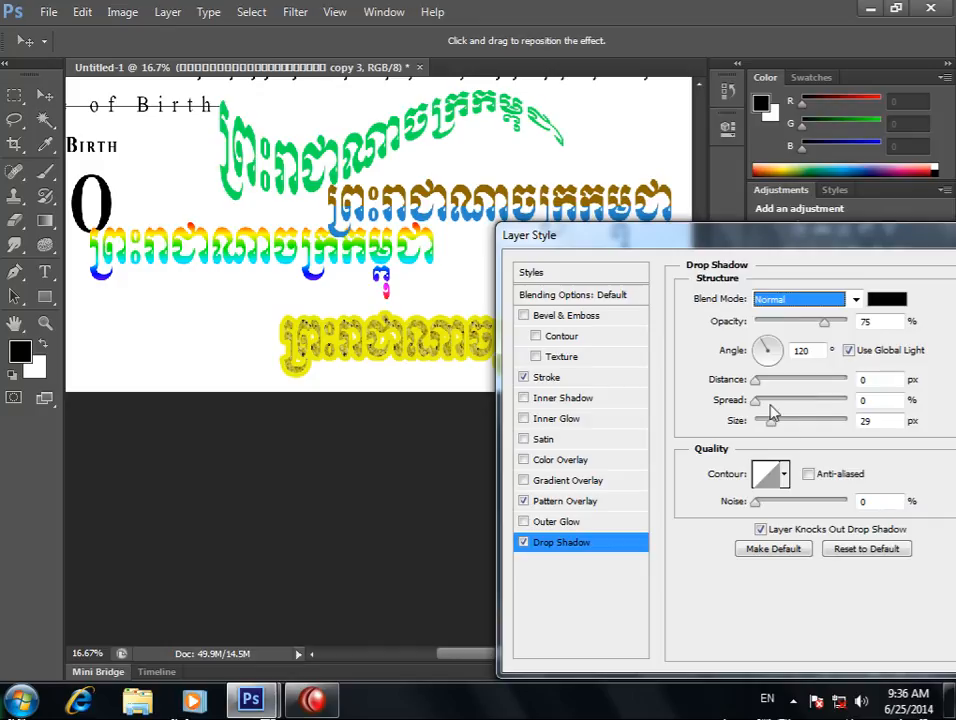
Set the shadow's spread to 20% and size to 136 px, increase its distance, apply it, and move the yellow title up and left.
drag(754, 404, 807, 423)
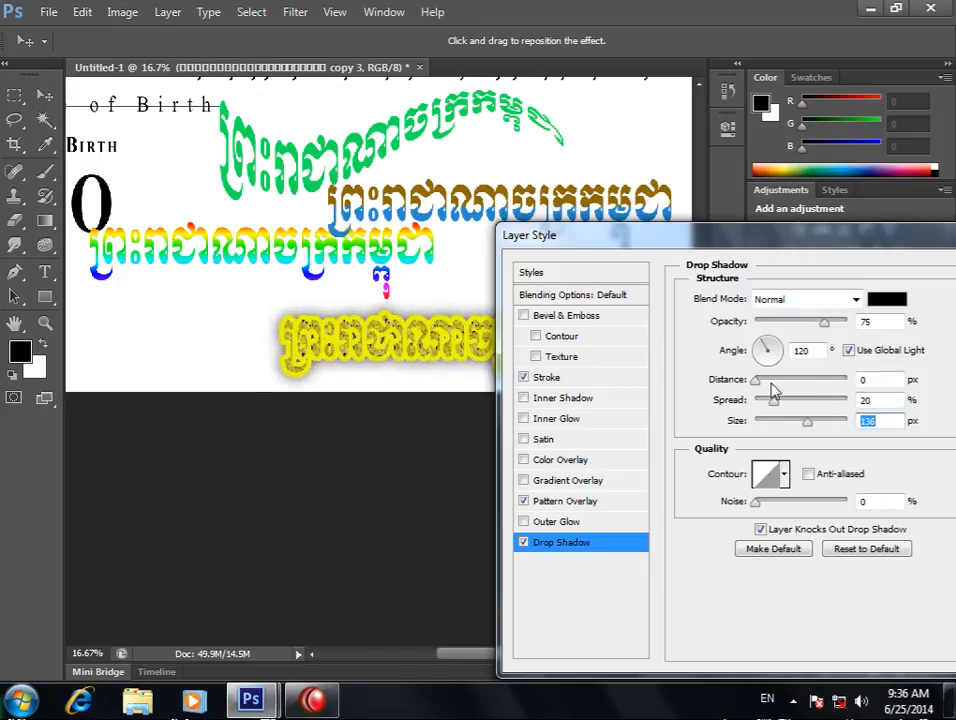
drag(755, 386, 808, 394)
drag(884, 261, 626, 352)
click(798, 335)
drag(378, 335, 338, 308)
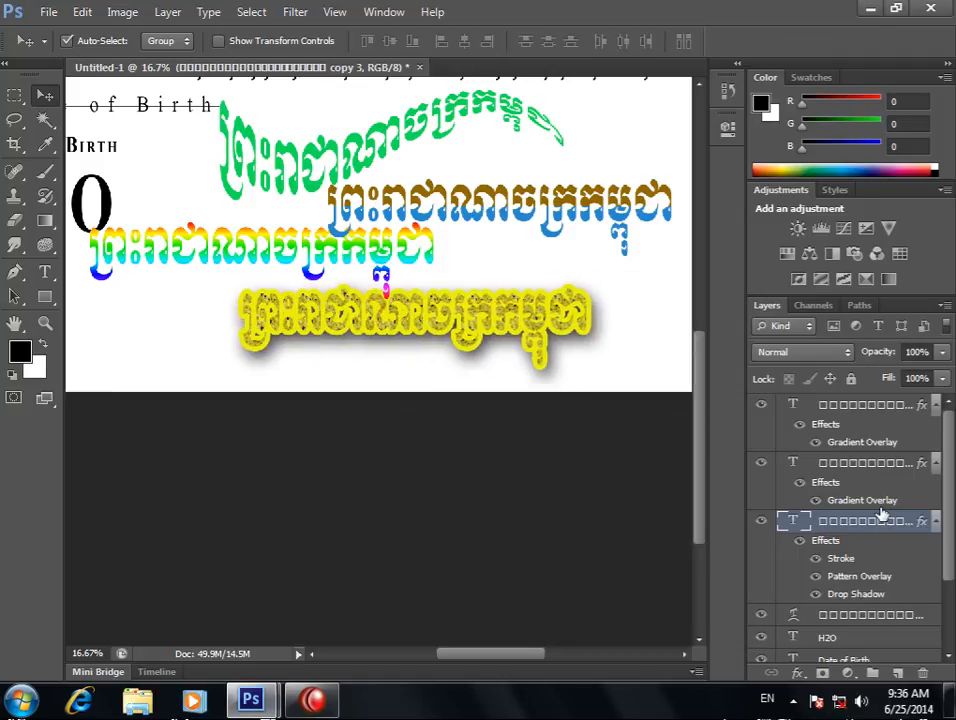
click(799, 672)
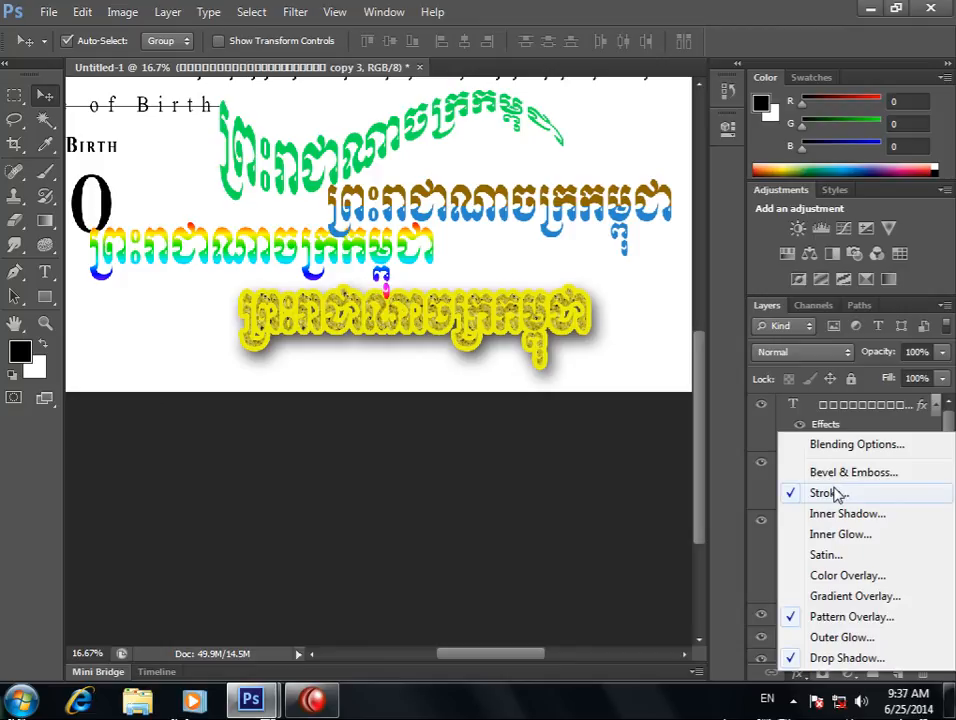
click(393, 362)
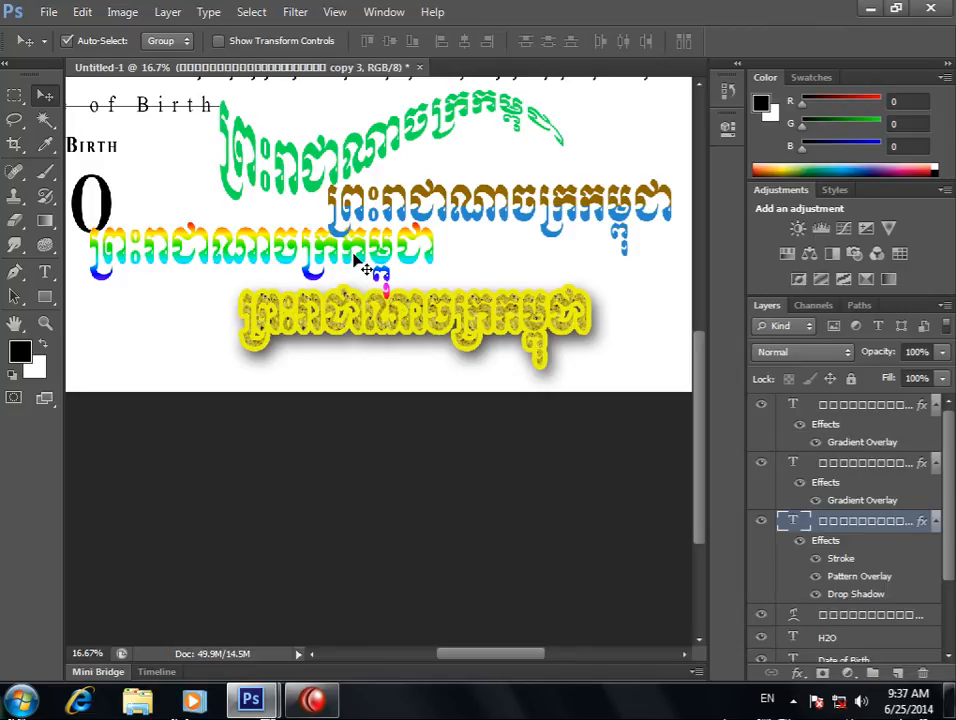
click(354, 254)
click(796, 673)
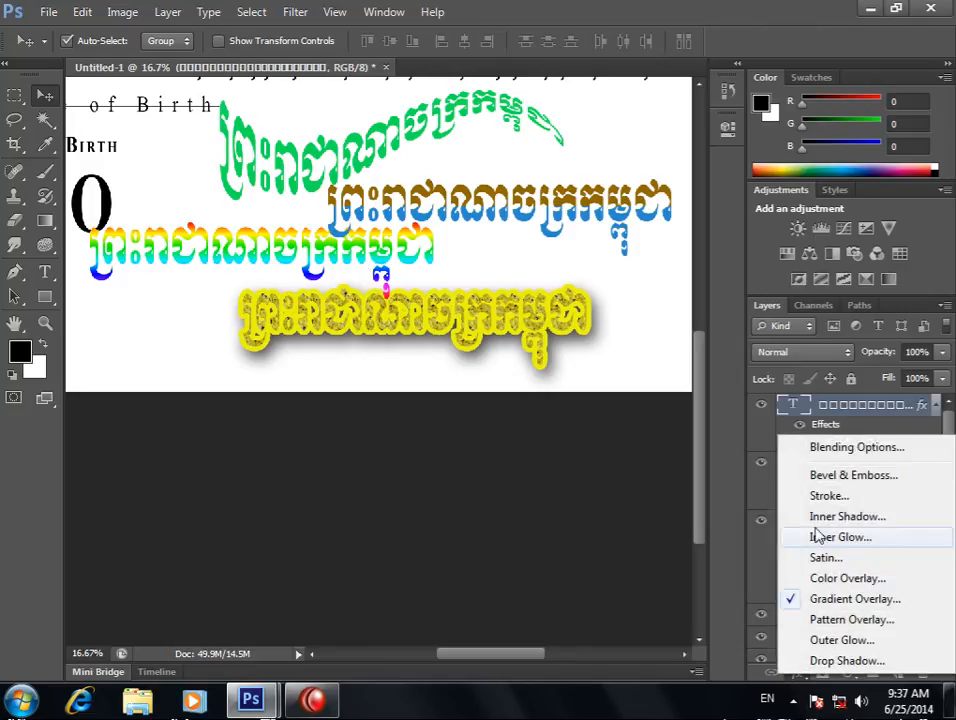
click(854, 476)
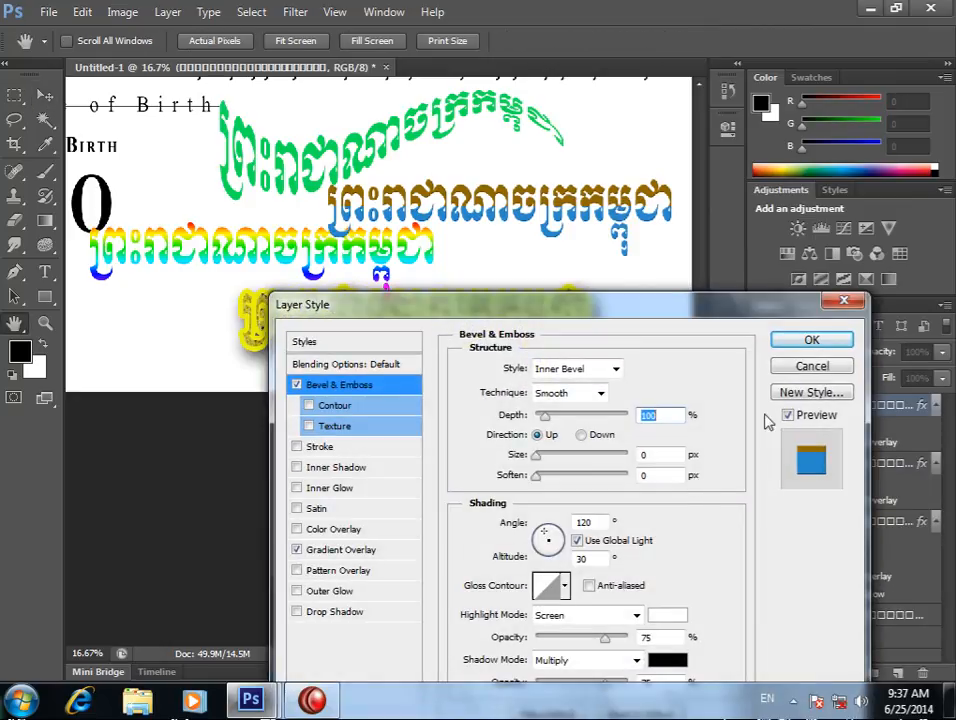
click(811, 368)
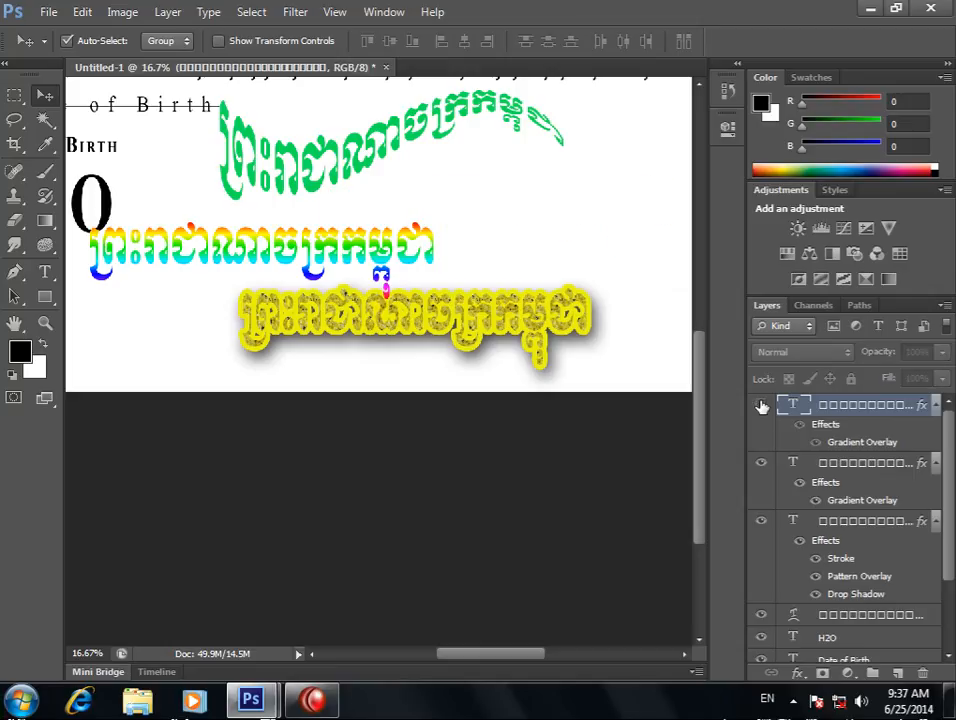
Apply a Bevel & Emboss in the Inner Bevel style with 100% depth to the rainbow title.
click(250, 252)
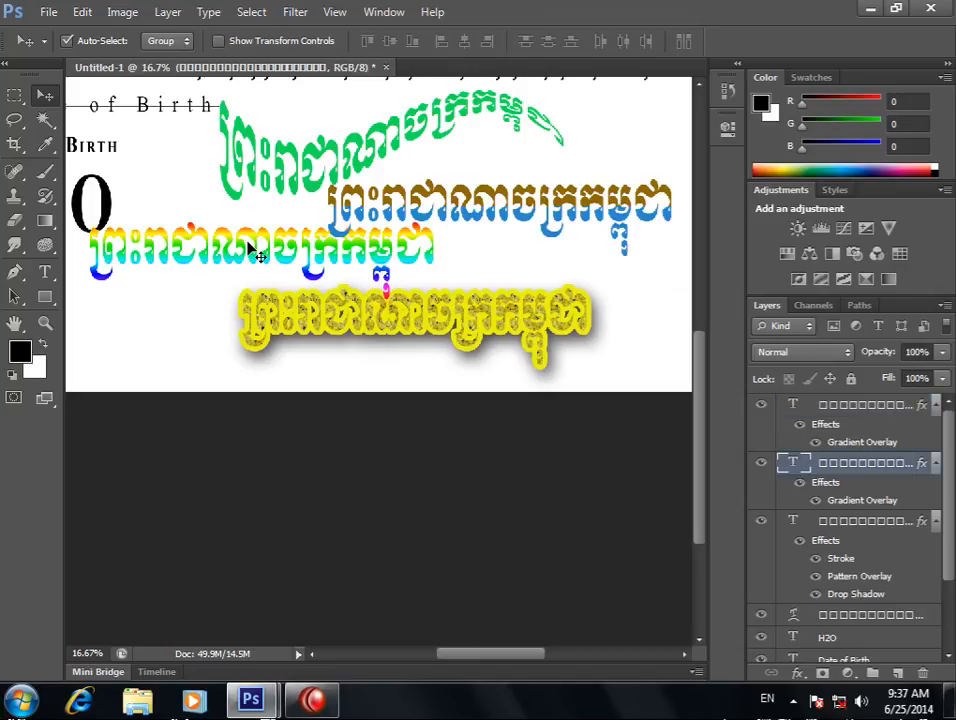
click(797, 672)
click(800, 477)
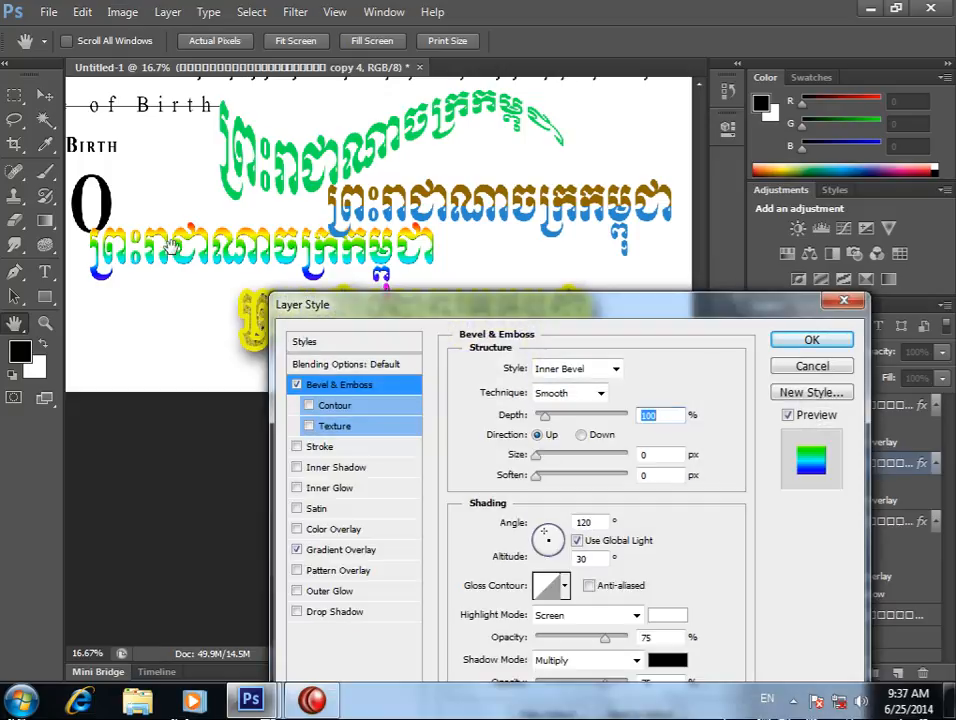
click(810, 341)
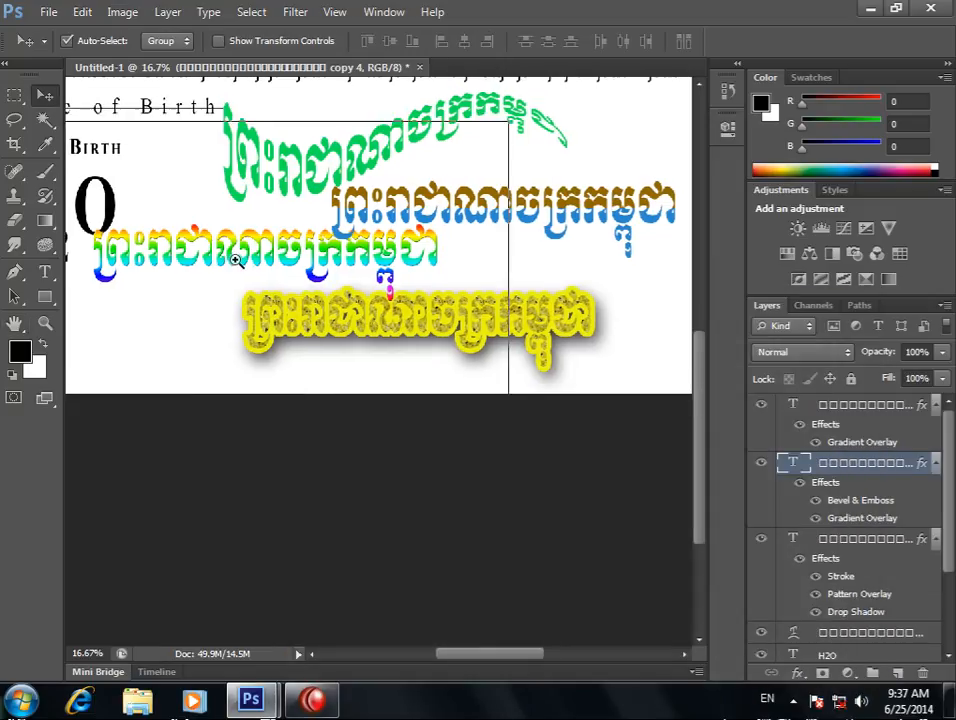
ctrl+click(236, 261)
ctrl+click(236, 261)
drag(236, 261, 318, 304)
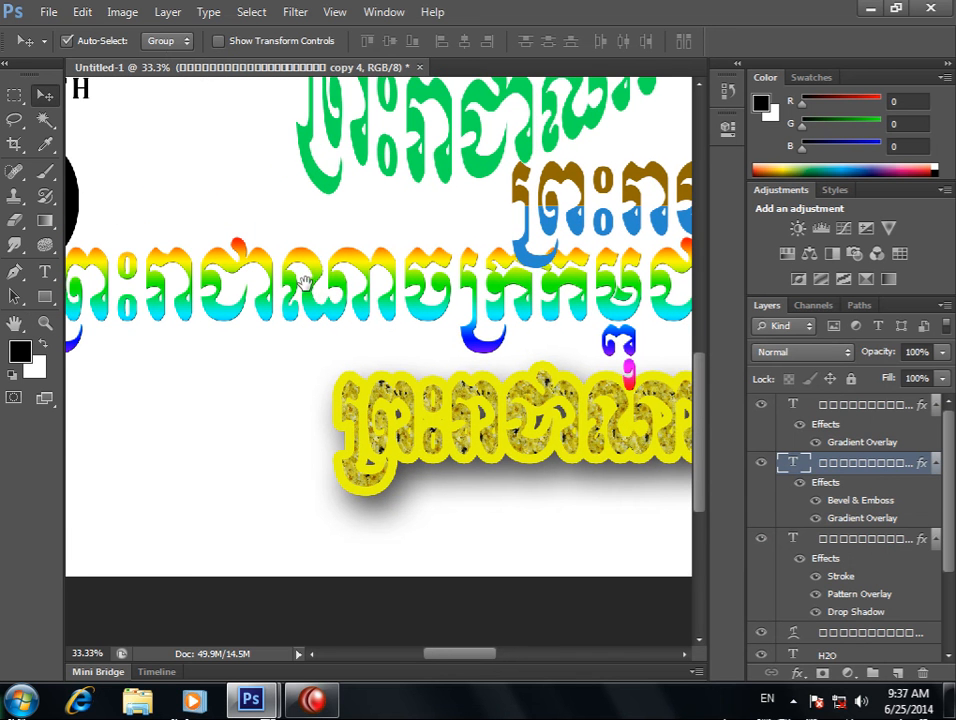
drag(232, 285, 335, 319)
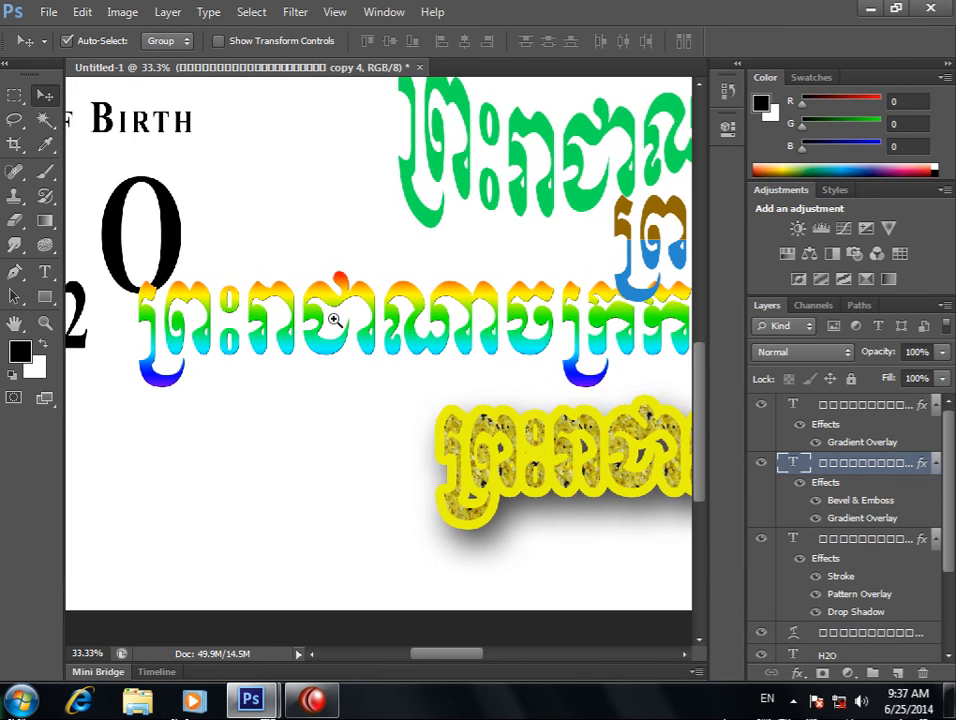
Examine the bevel on the rainbow title's letters up close, and compare it with the other titles in the whole layout.
ctrl+click(333, 322)
ctrl+click(325, 327)
drag(267, 335, 405, 345)
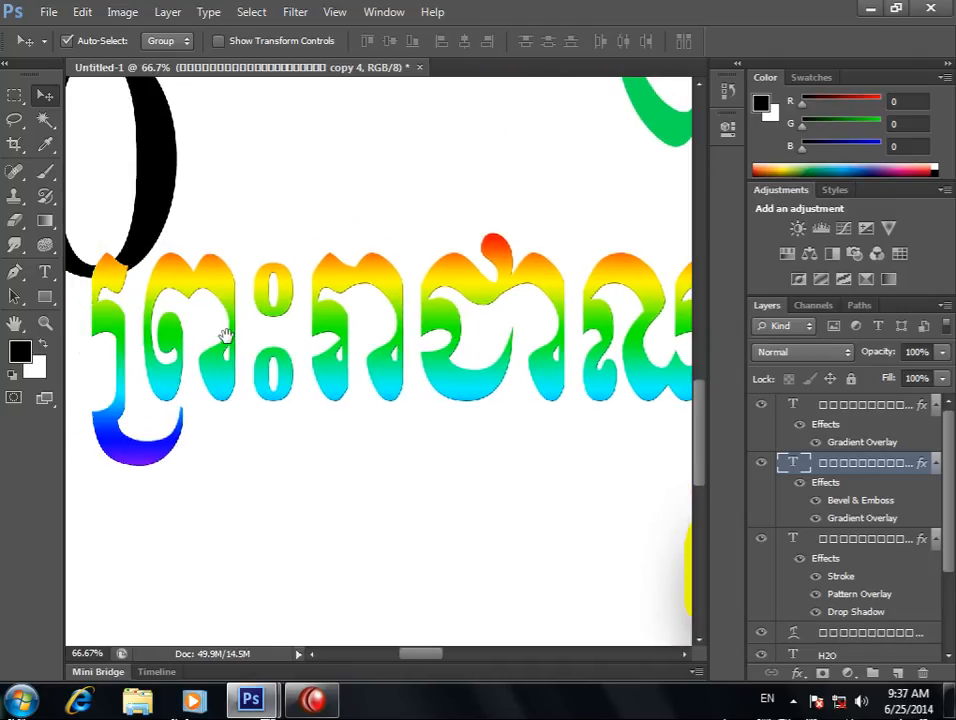
ctrl+click(221, 336)
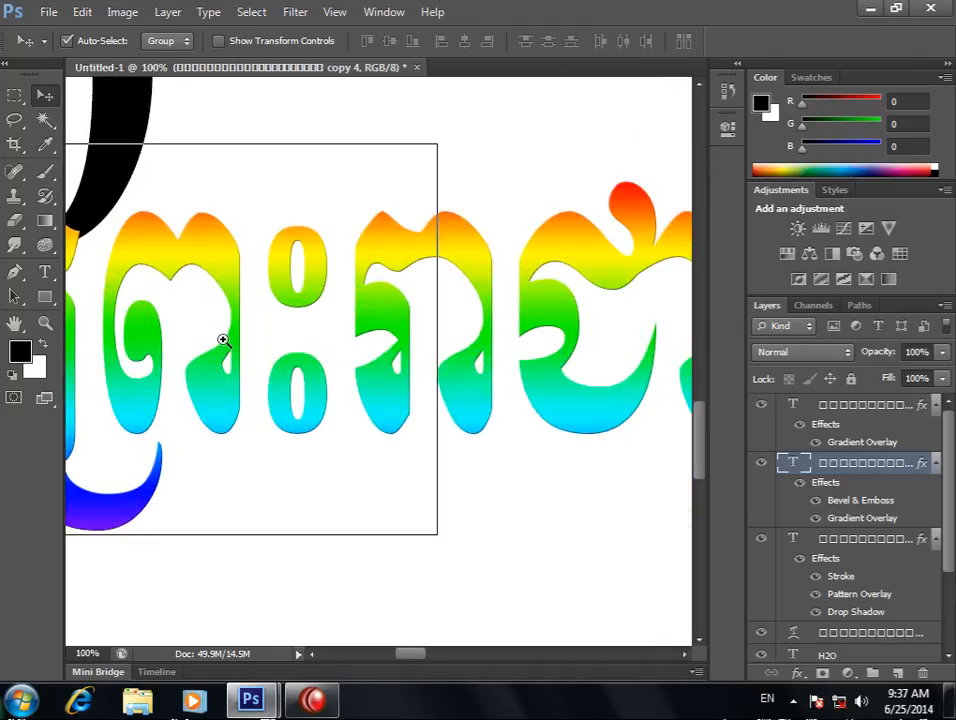
ctrl+click(222, 337)
drag(222, 337, 470, 405)
alt+click(450, 402)
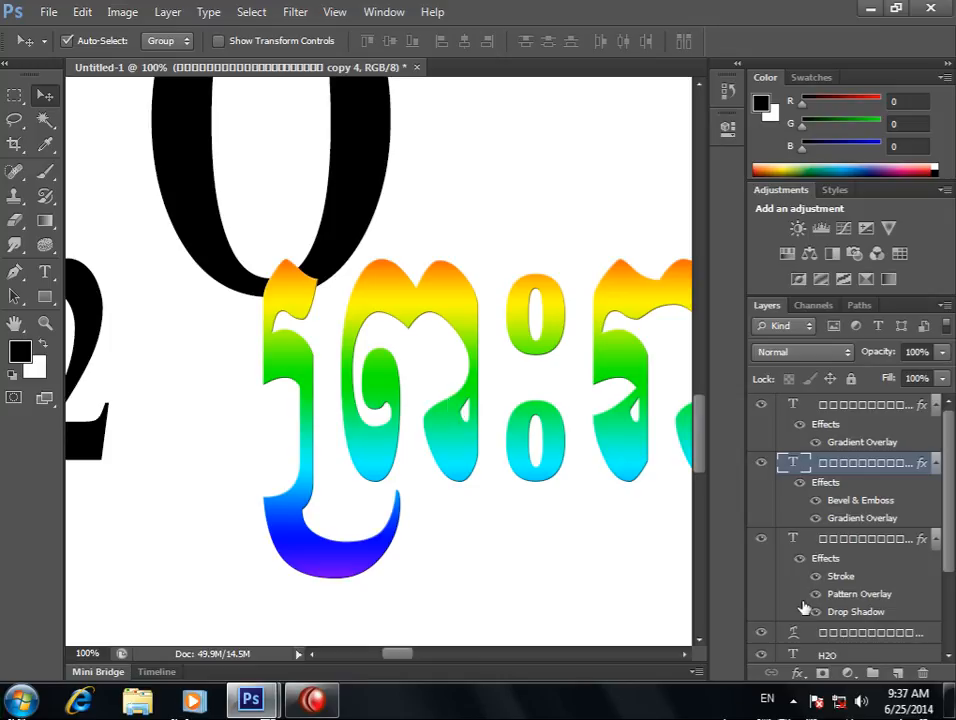
click(799, 673)
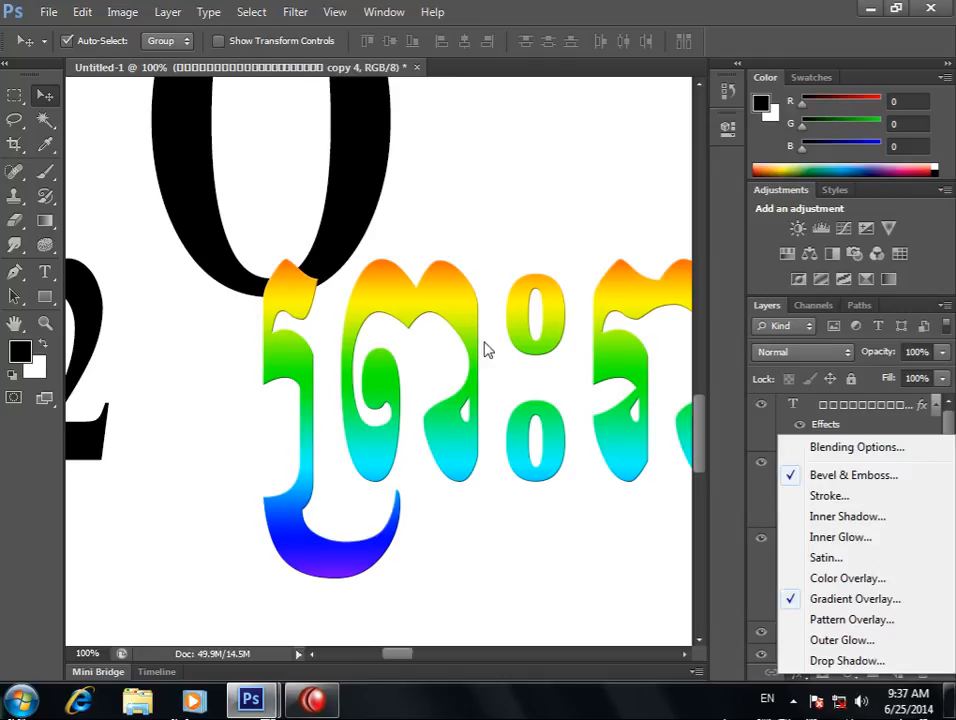
click(641, 560)
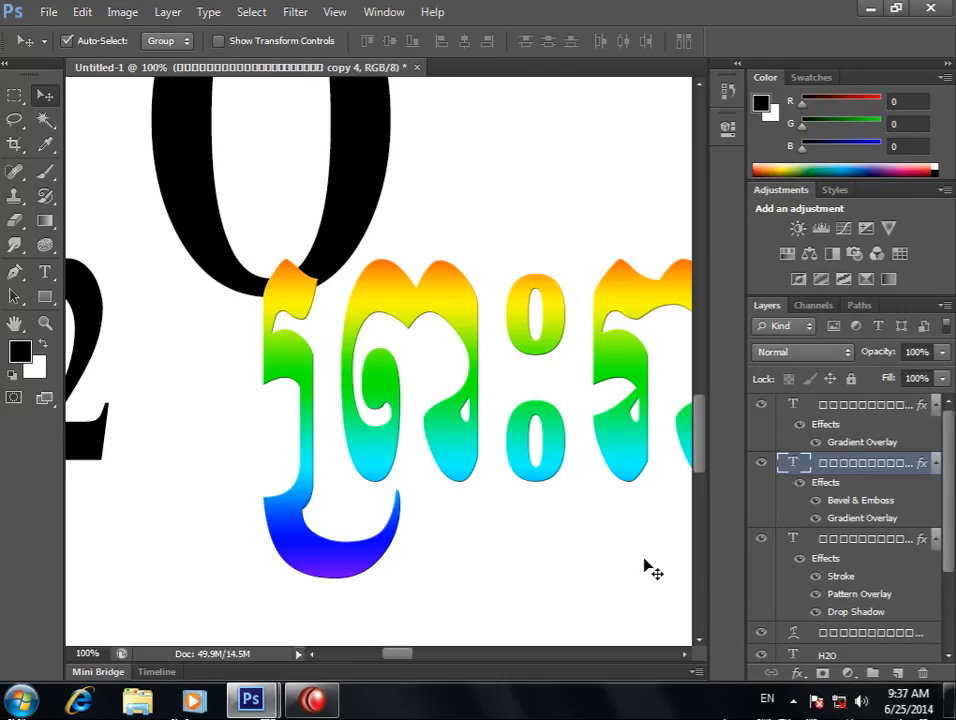
key(ctrl+minus)
key(ctrl+minus)
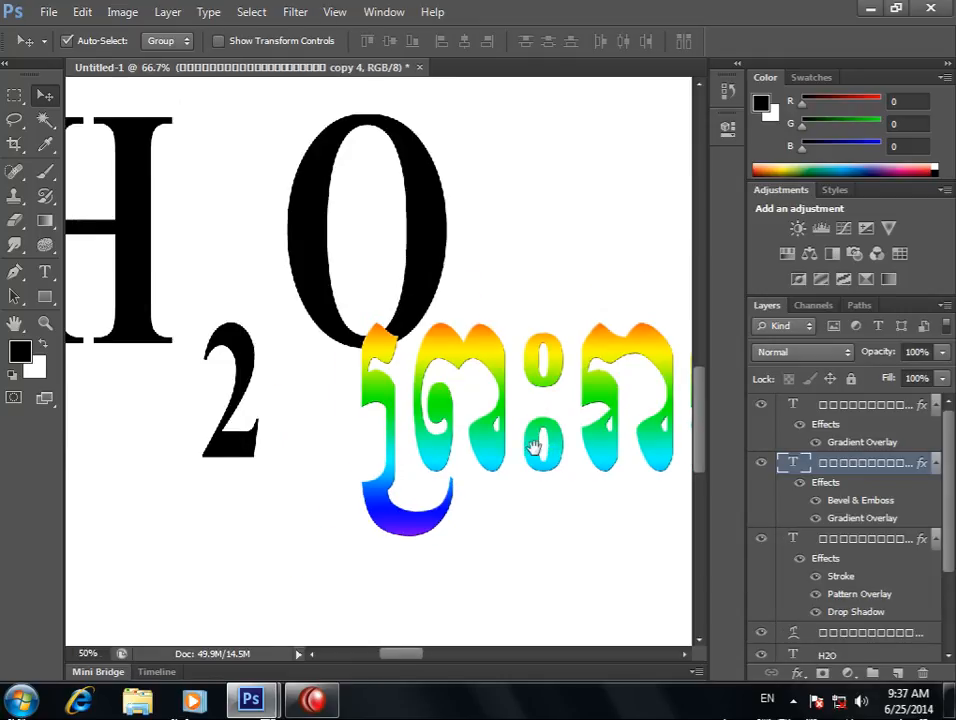
drag(312, 399, 290, 395)
alt+click(322, 409)
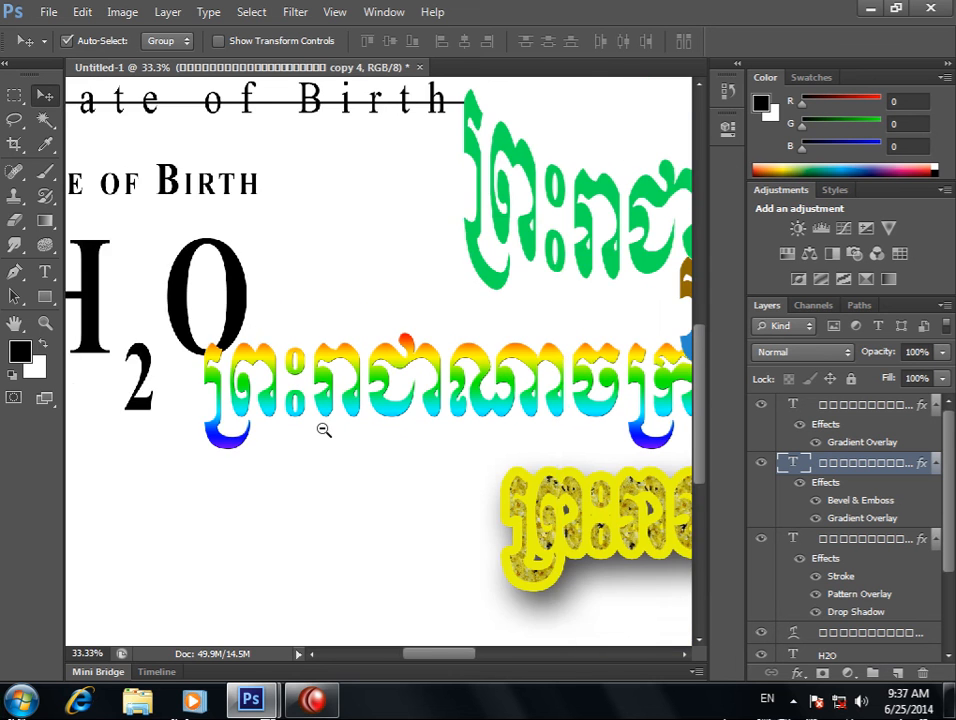
alt+click(324, 430)
drag(330, 444, 236, 512)
alt+click(360, 443)
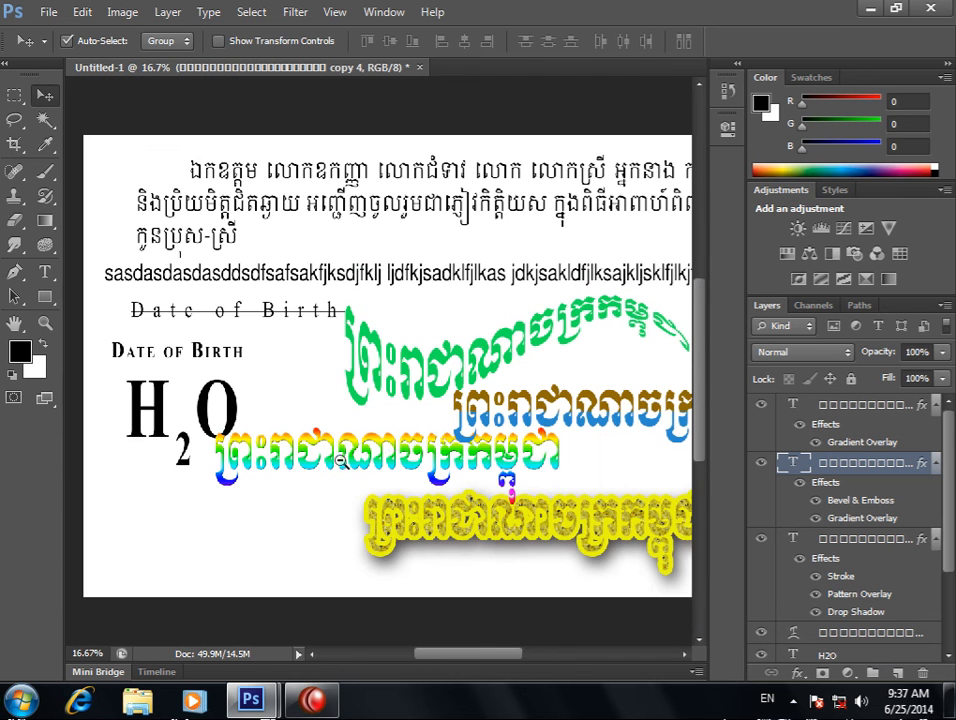
drag(338, 455, 238, 428)
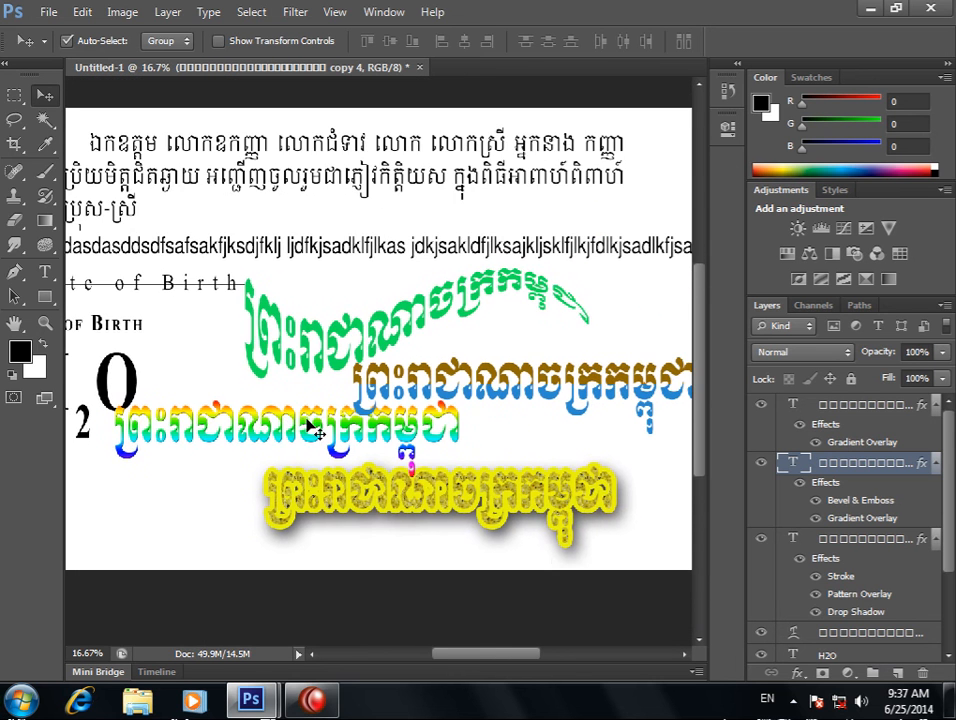
click(799, 674)
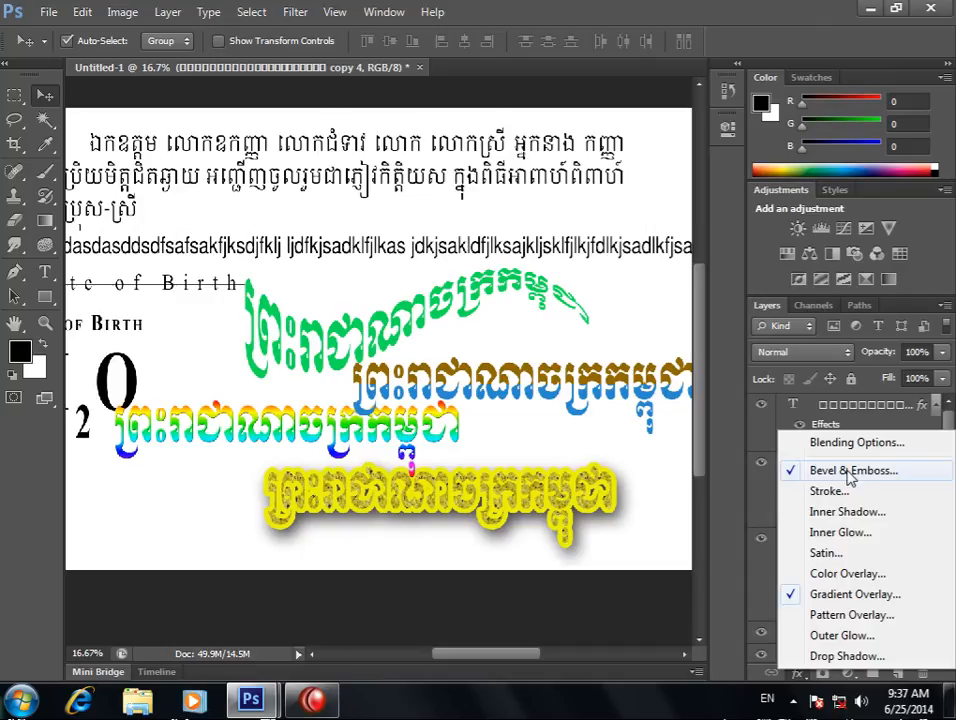
click(665, 417)
Move the brown and blue title slightly to the right and try an Inner Bevel with 100% depth on it.
drag(579, 385, 621, 386)
click(797, 673)
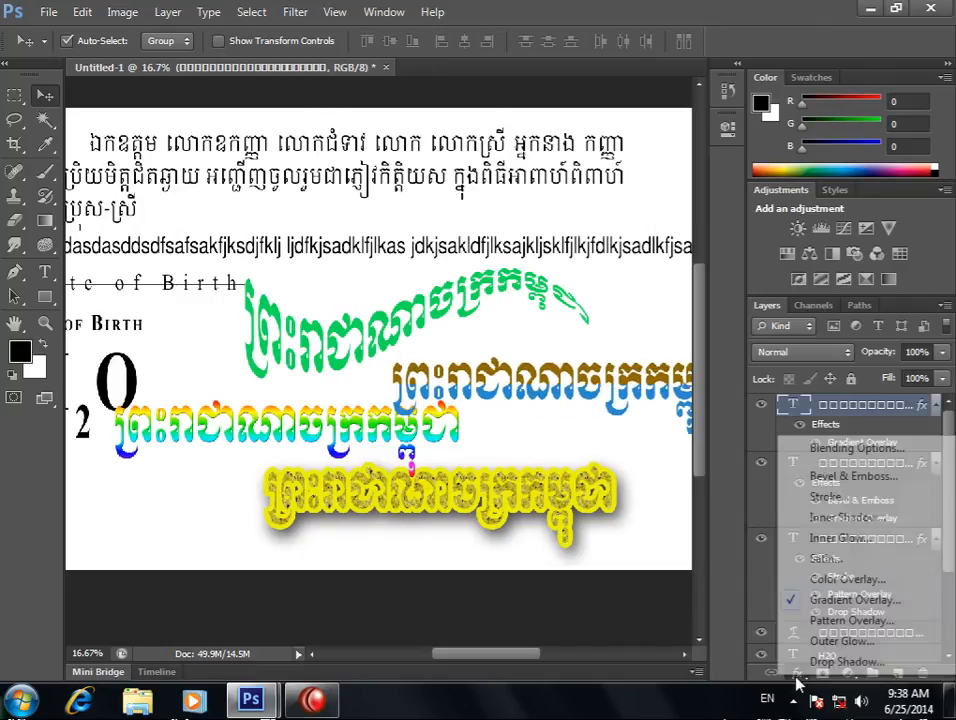
click(853, 476)
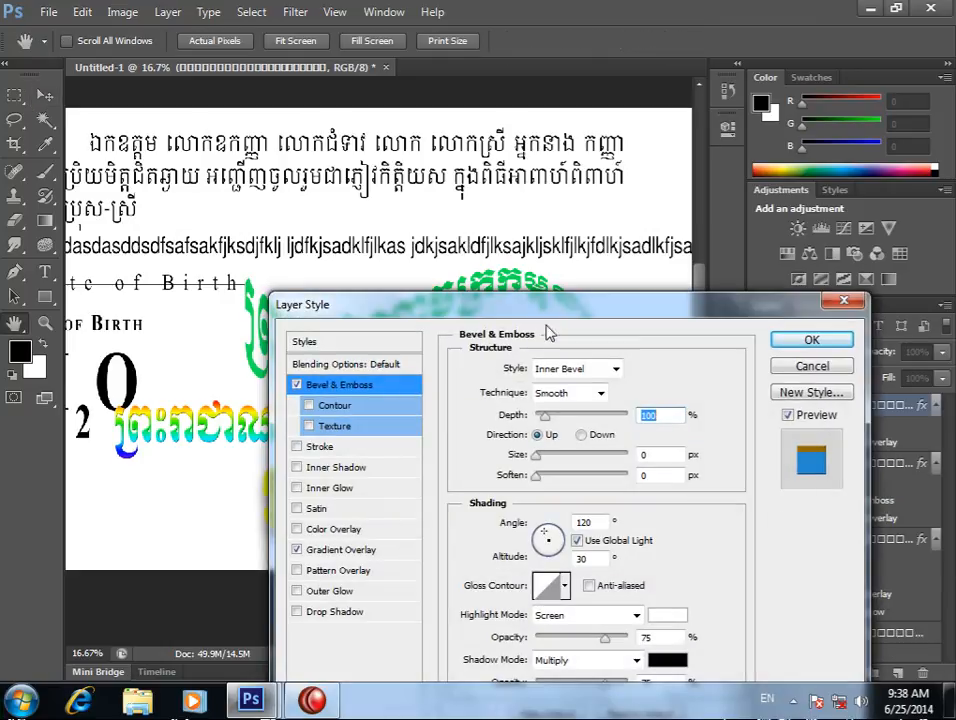
drag(545, 311, 676, 498)
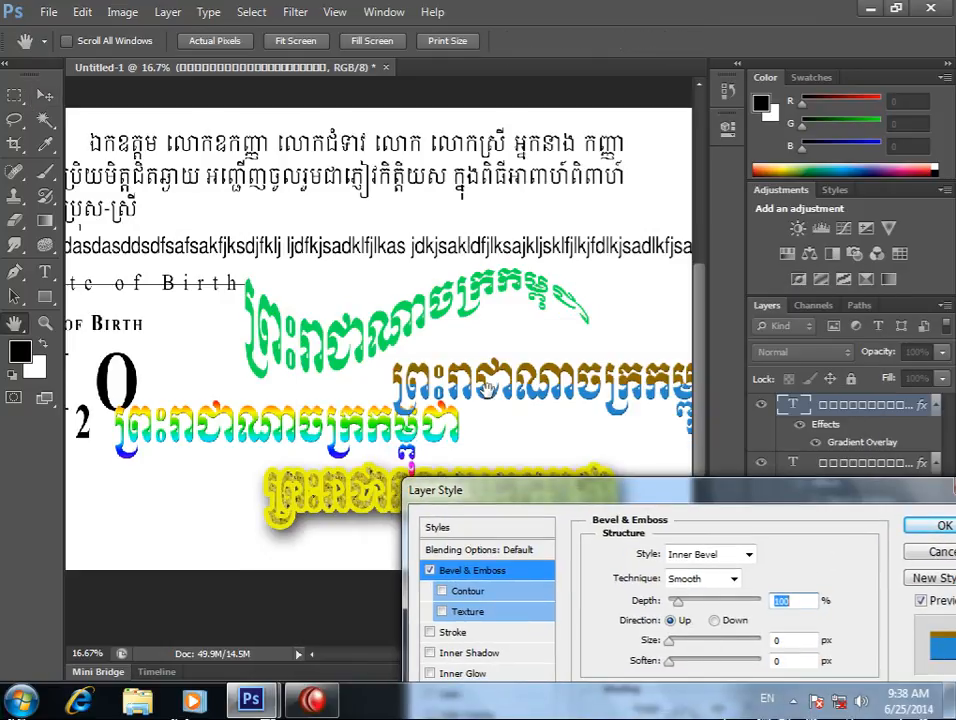
drag(915, 497, 474, 443)
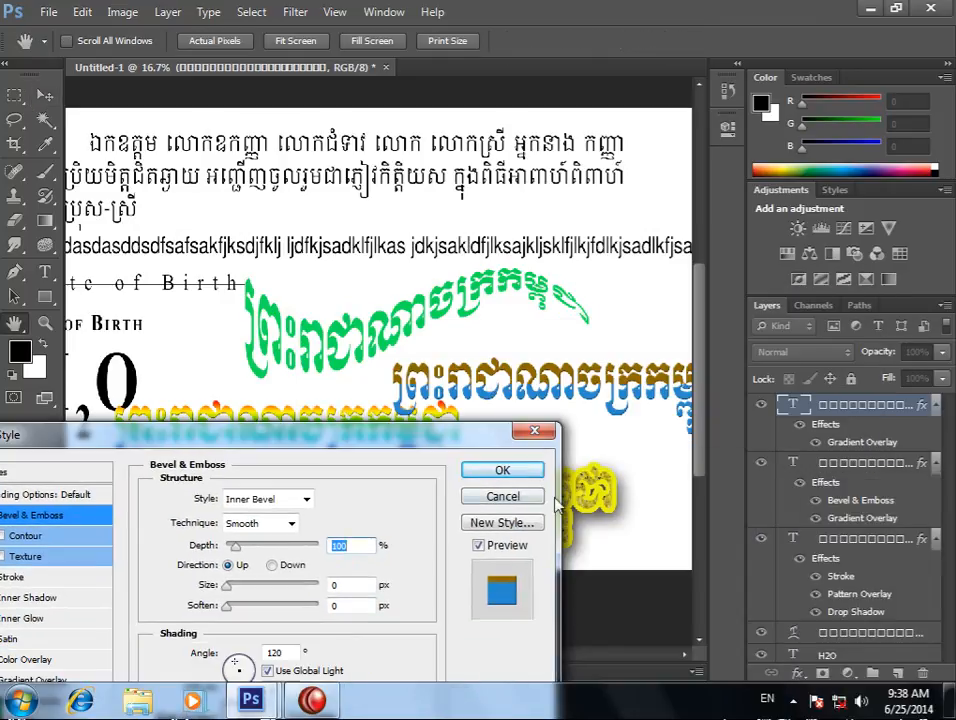
click(520, 495)
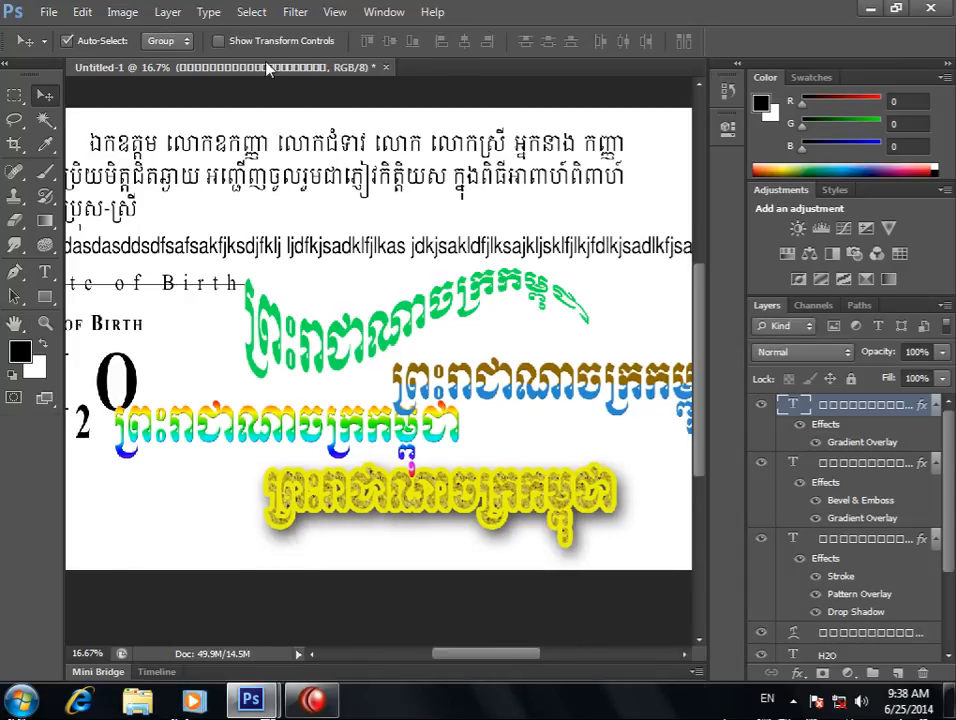
Undock the Untitled-1 document window and close it without saving.
drag(268, 68, 272, 175)
click(661, 174)
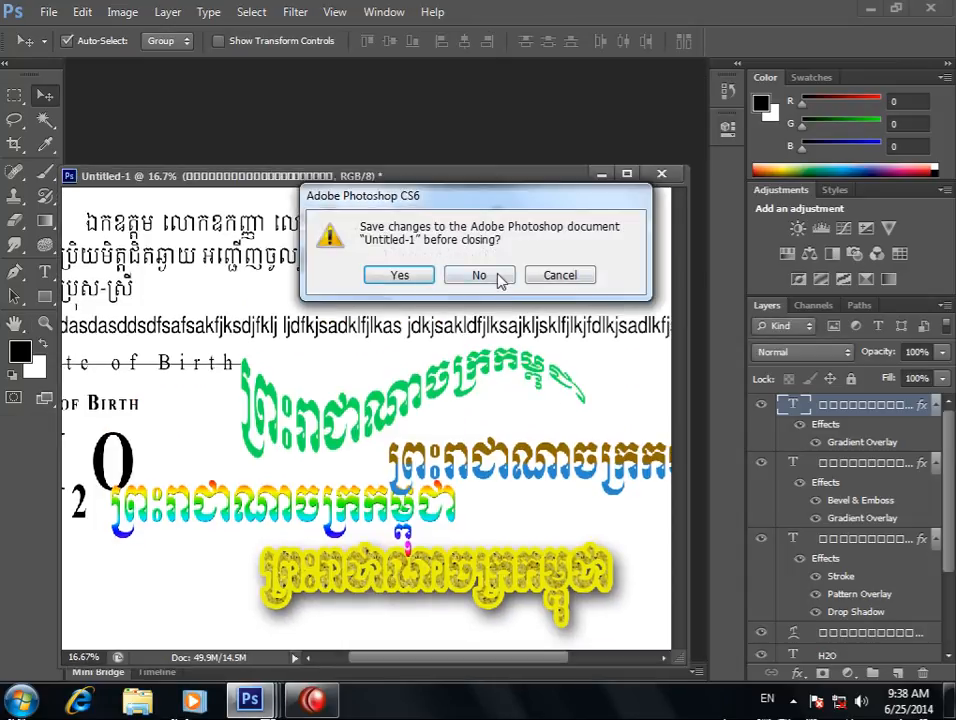
click(499, 280)
Open t.jpg from the Lesson 04 folder, keeping it as the only docked document by closing Finish.jpg.
key(ctrl+o)
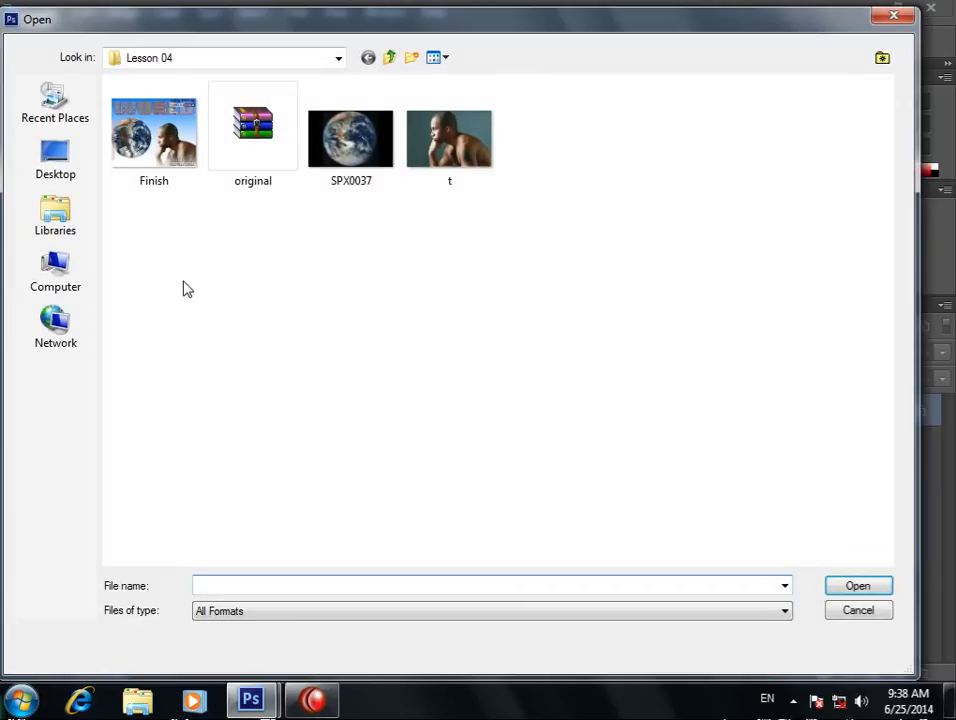
double_click(491, 183)
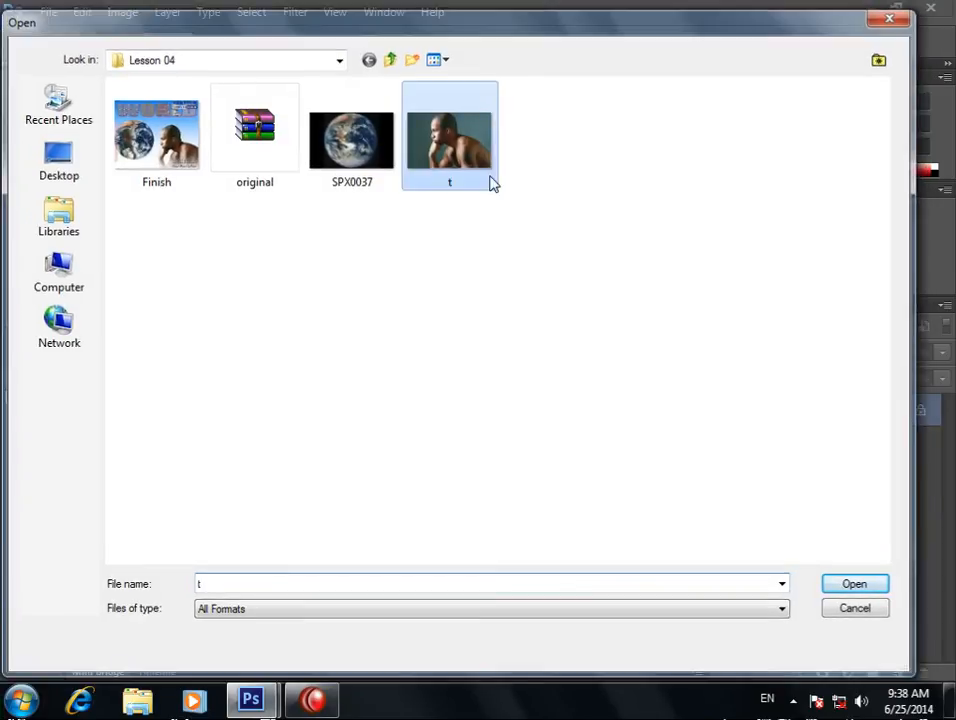
middle_click(438, 316)
drag(415, 154, 398, 288)
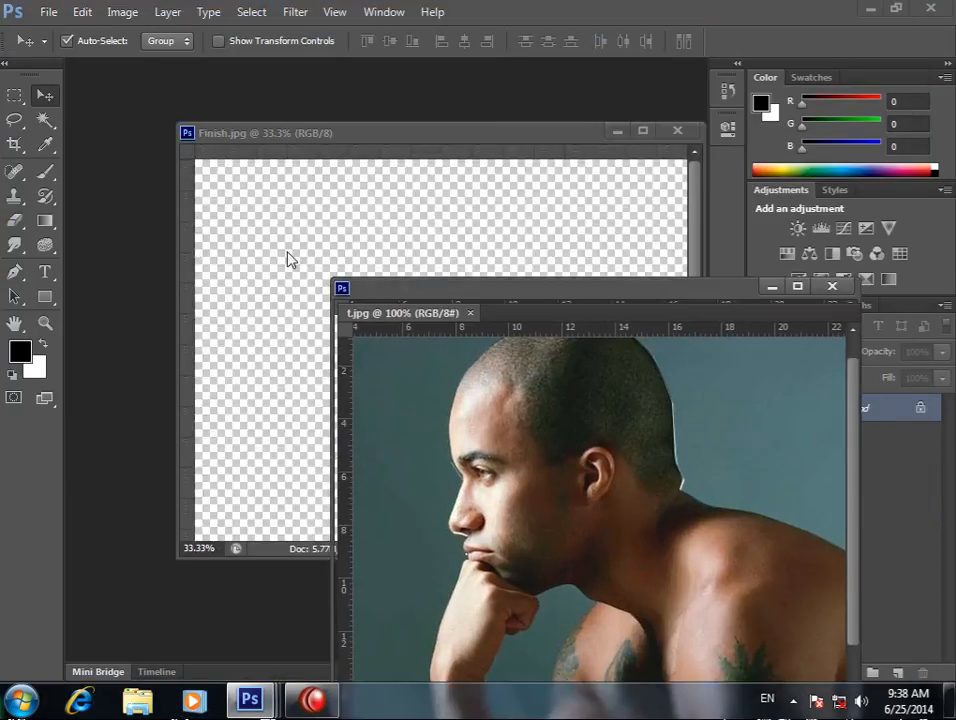
click(677, 131)
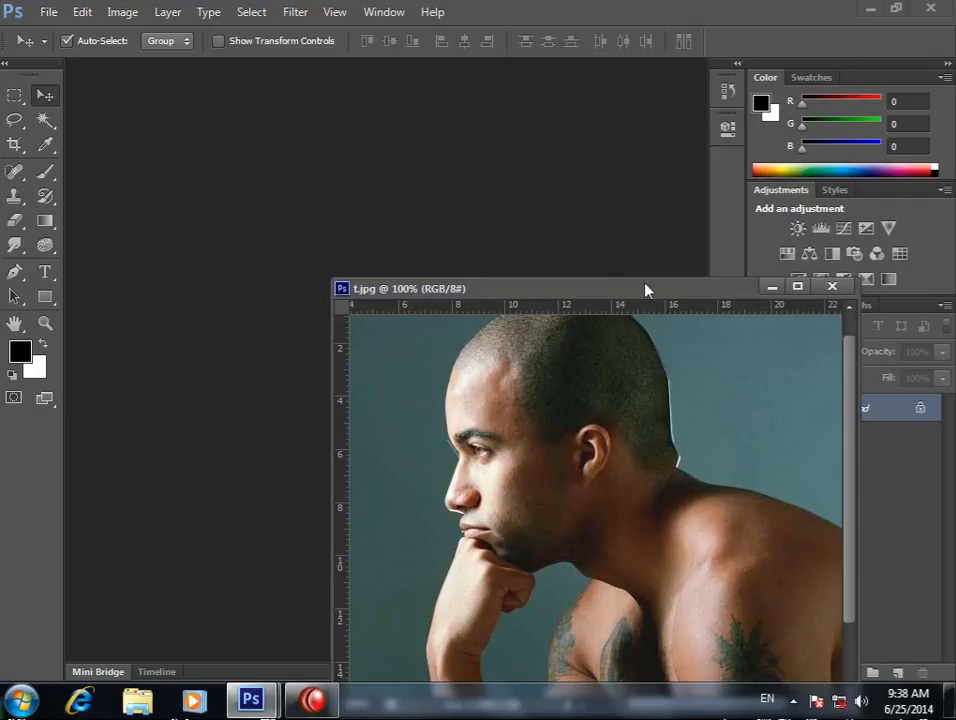
drag(644, 288, 411, 71)
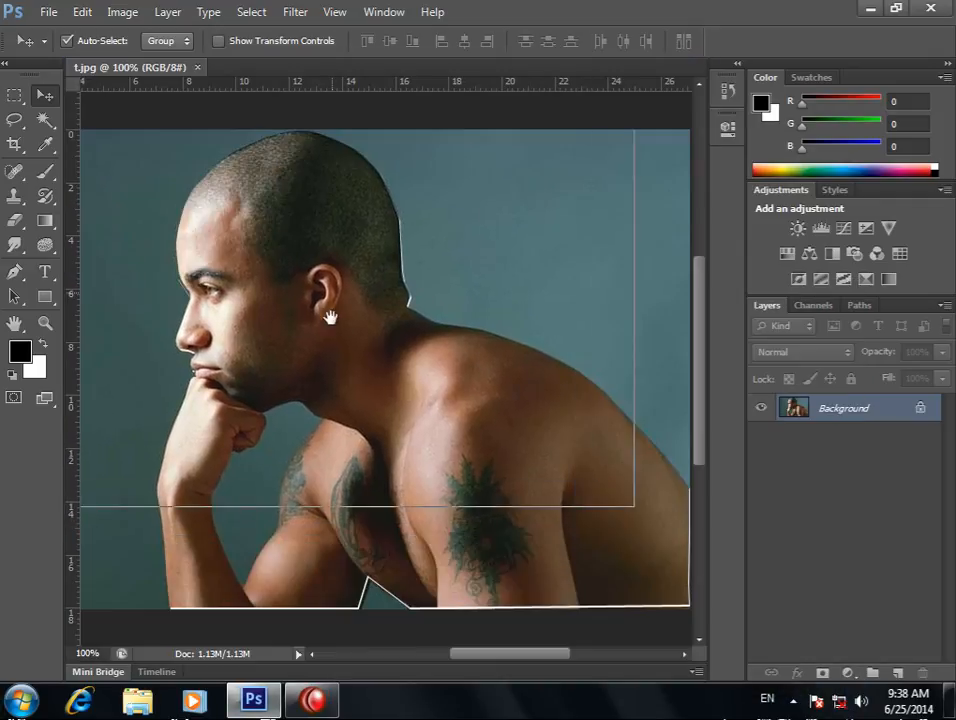
Start a text layer beside the man's face with the Khmer (Cambodia) keyboard language and a font size of 11 pt.
scroll(331, 316, up, 1)
scroll(400, 345, down, 1)
scroll(399, 345, down, 1)
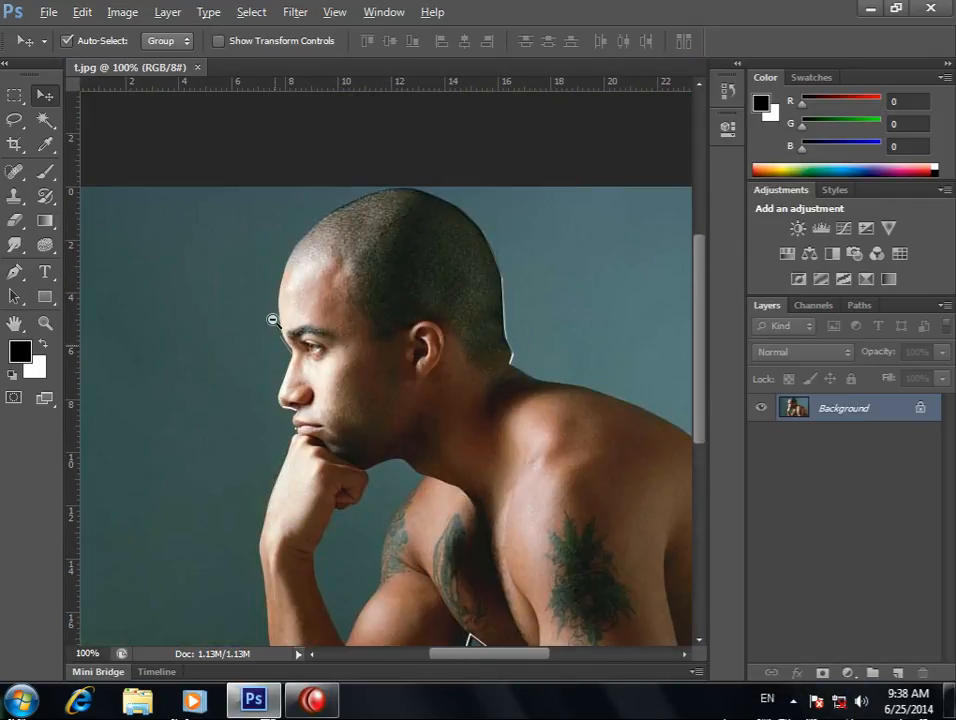
scroll(320, 300, up, 1)
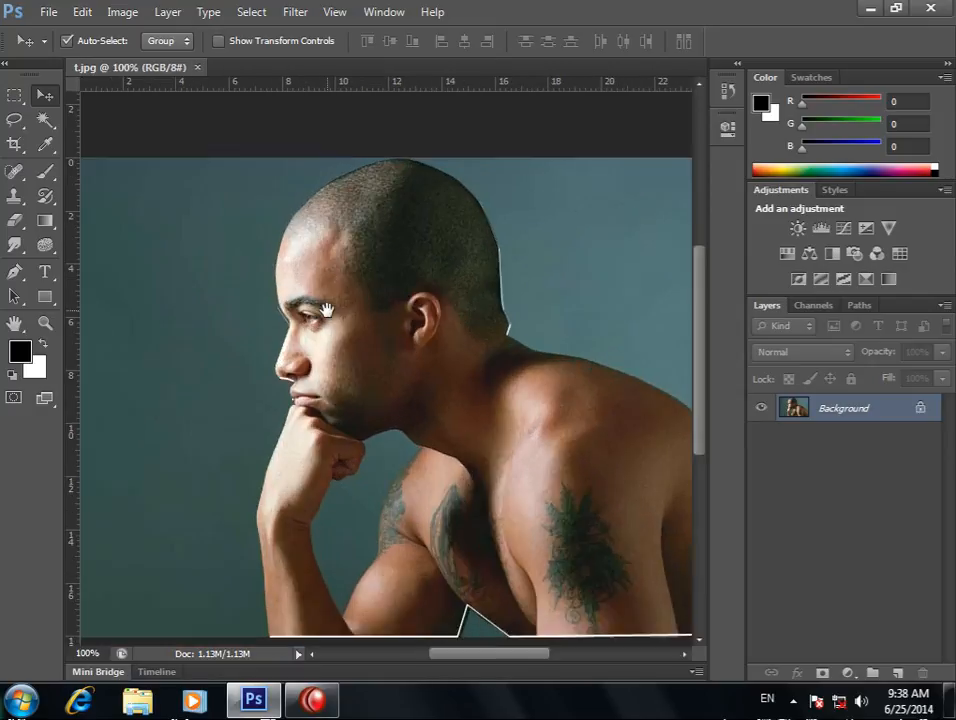
click(45, 272)
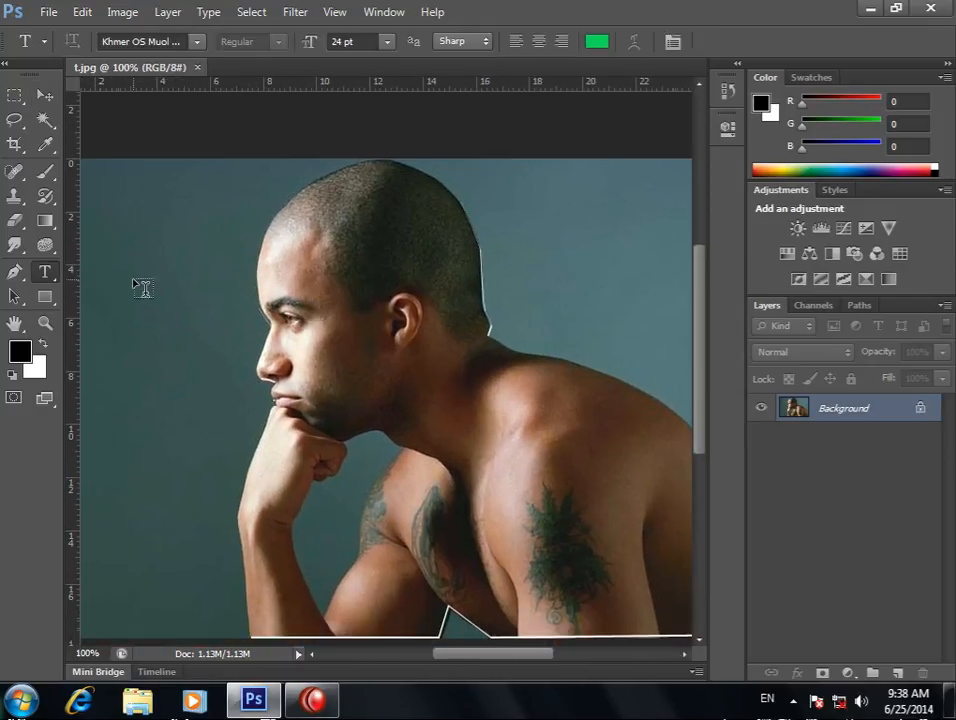
click(136, 277)
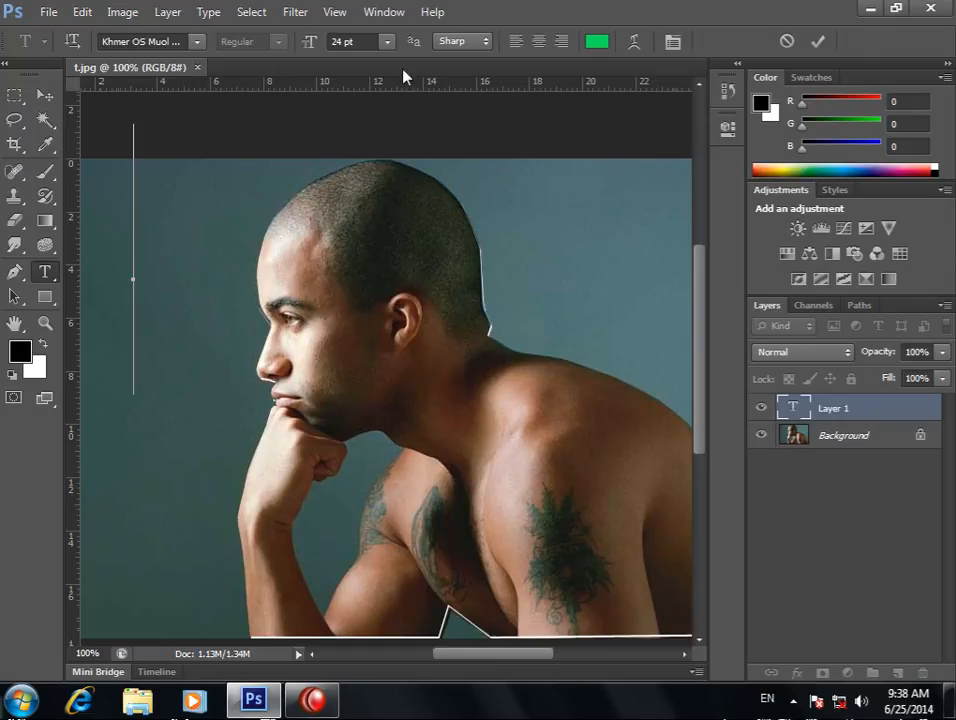
click(767, 698)
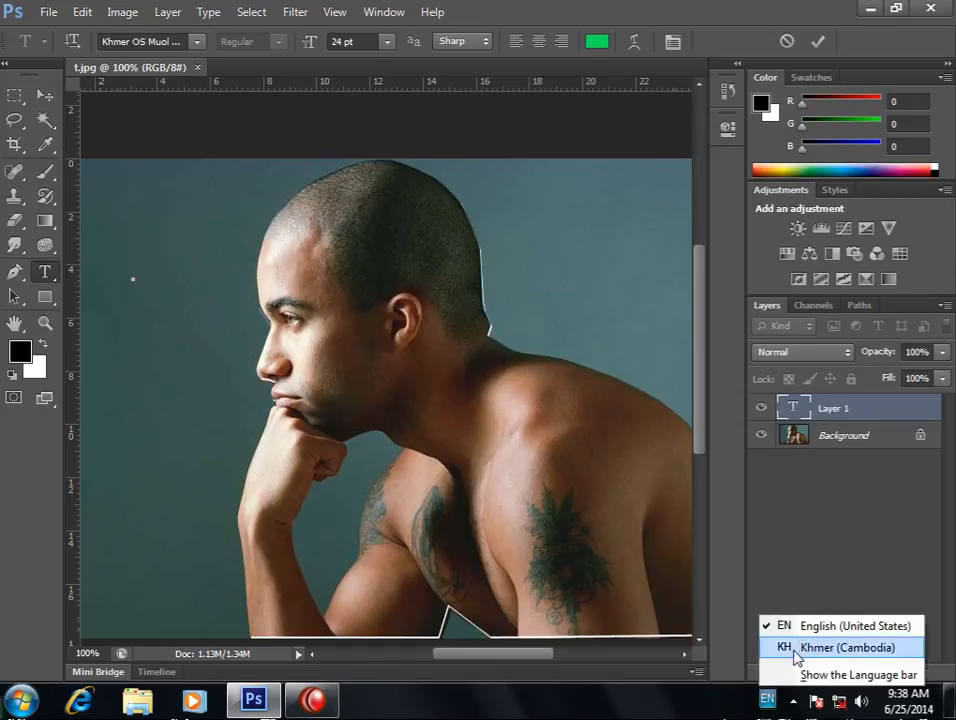
click(840, 648)
click(386, 42)
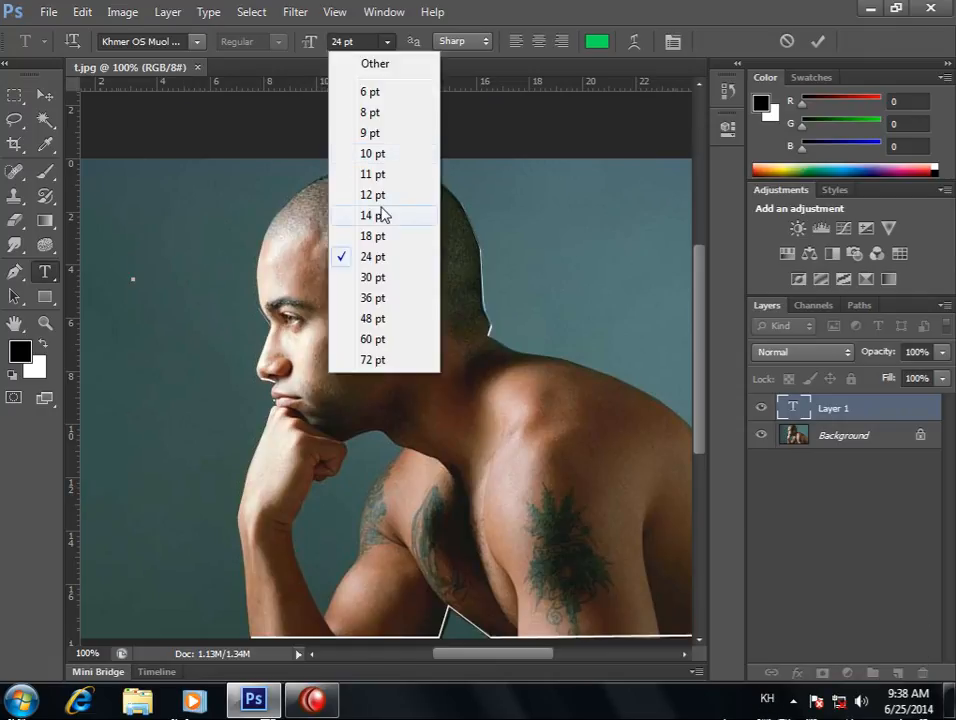
click(382, 214)
click(386, 42)
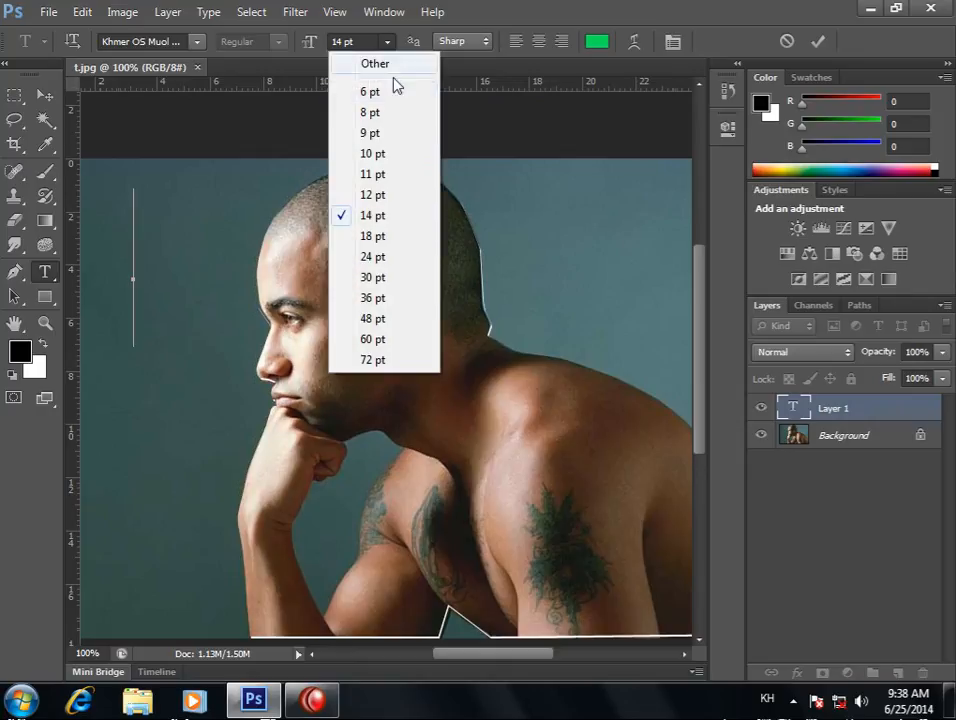
click(368, 115)
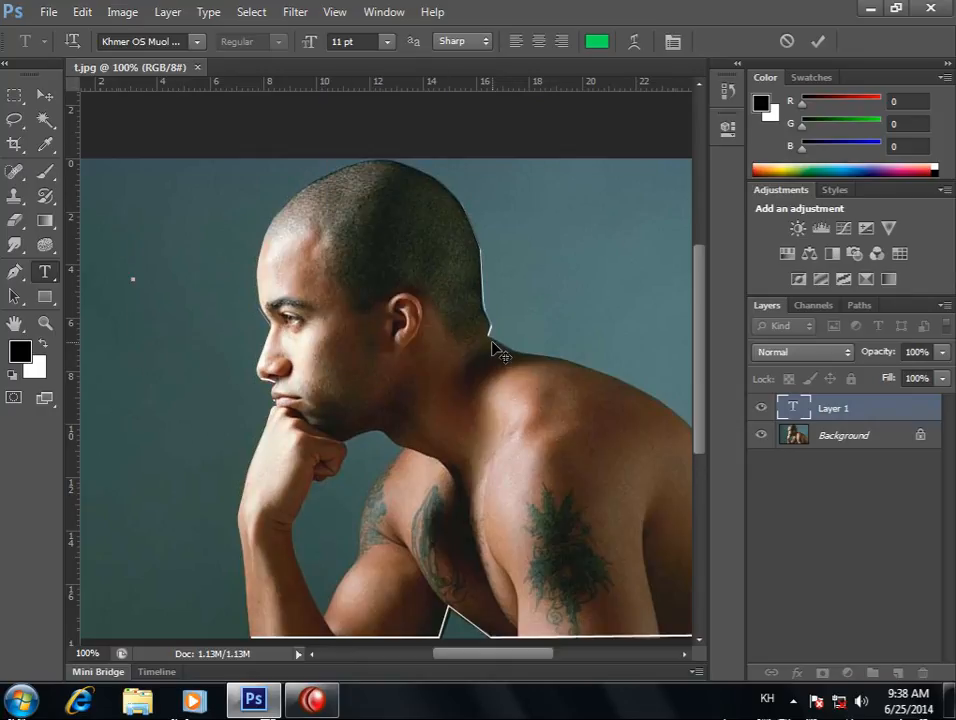
mouse_move(519, 655)
mouse_down()
mouse_move(503, 655)
mouse_move(516, 655)
mouse_up()
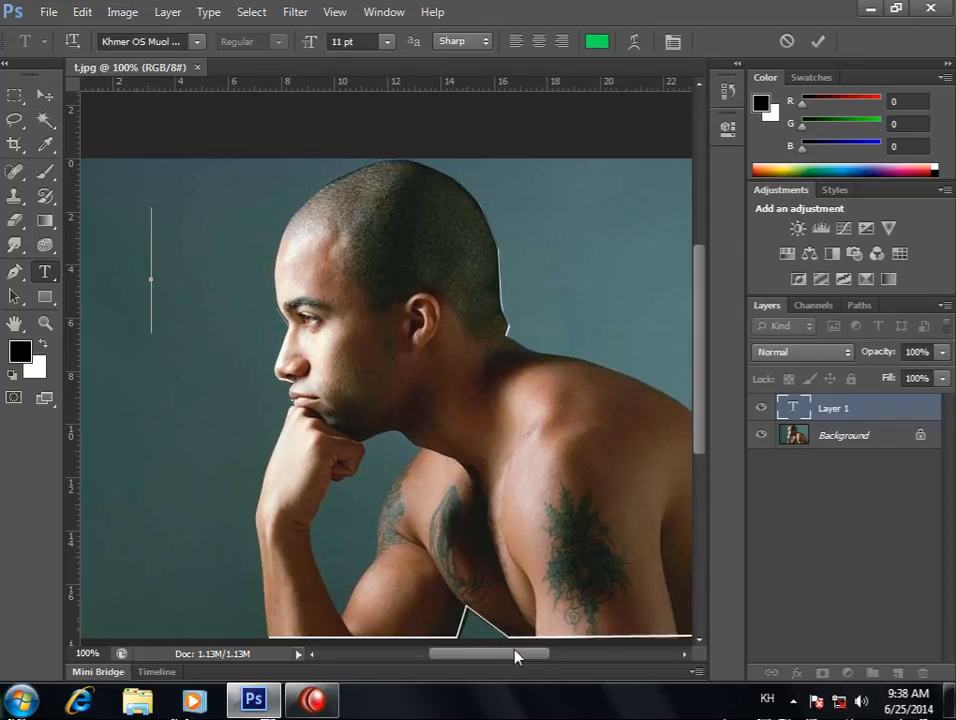
Enter the Khmer title "គេងនឹកស្រមៃ" in the new text layer and switch to the Move tool.
text(គេចនឹង)
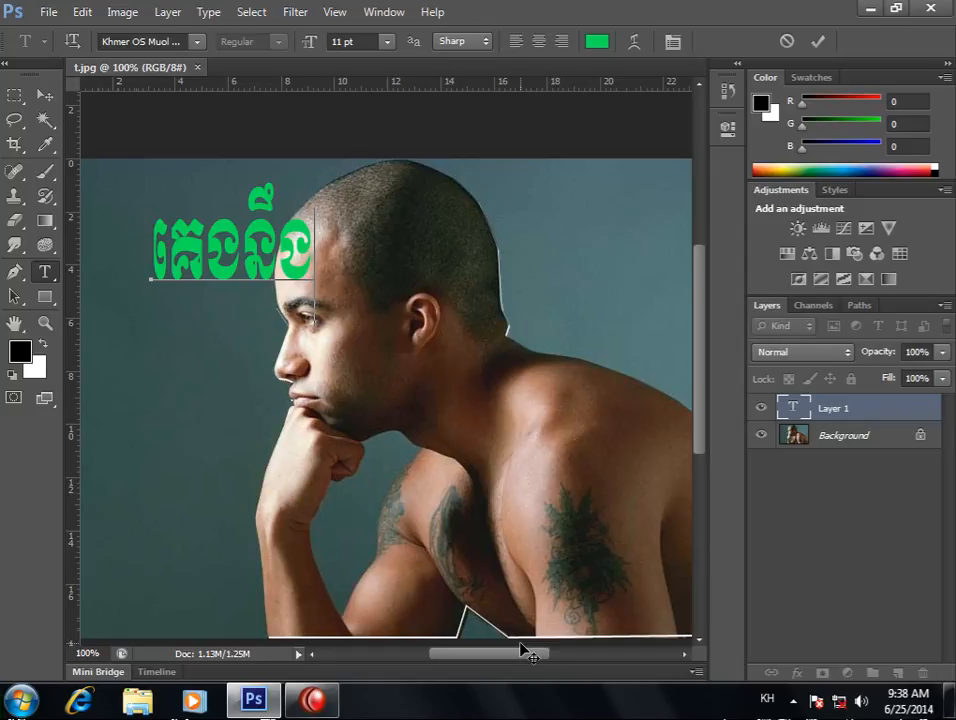
key(BackSpace)
text(ក)
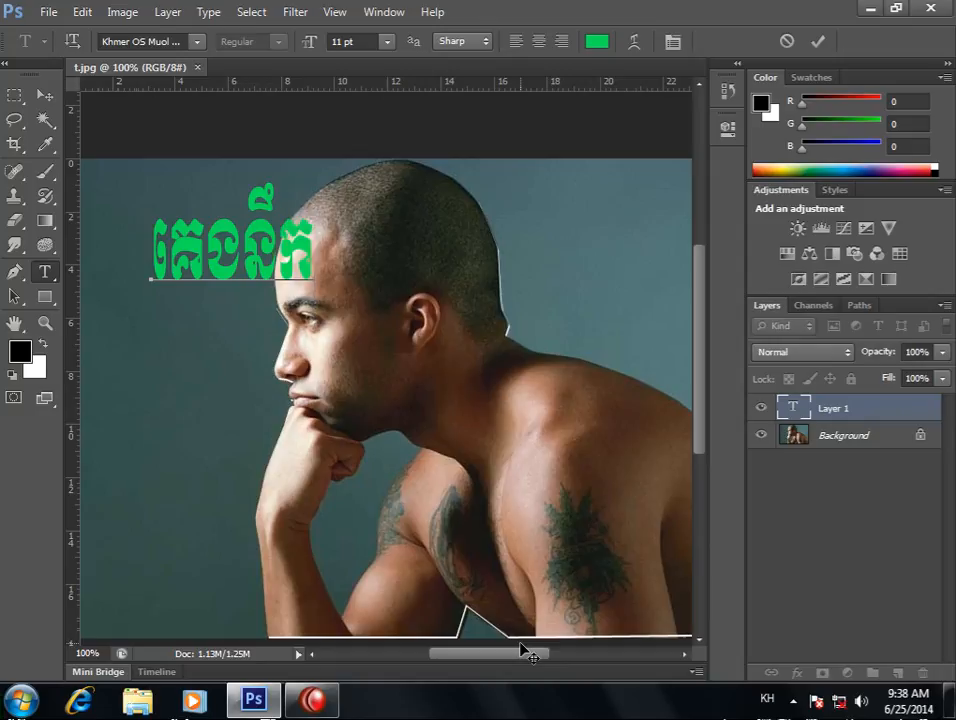
text(ស្រ)
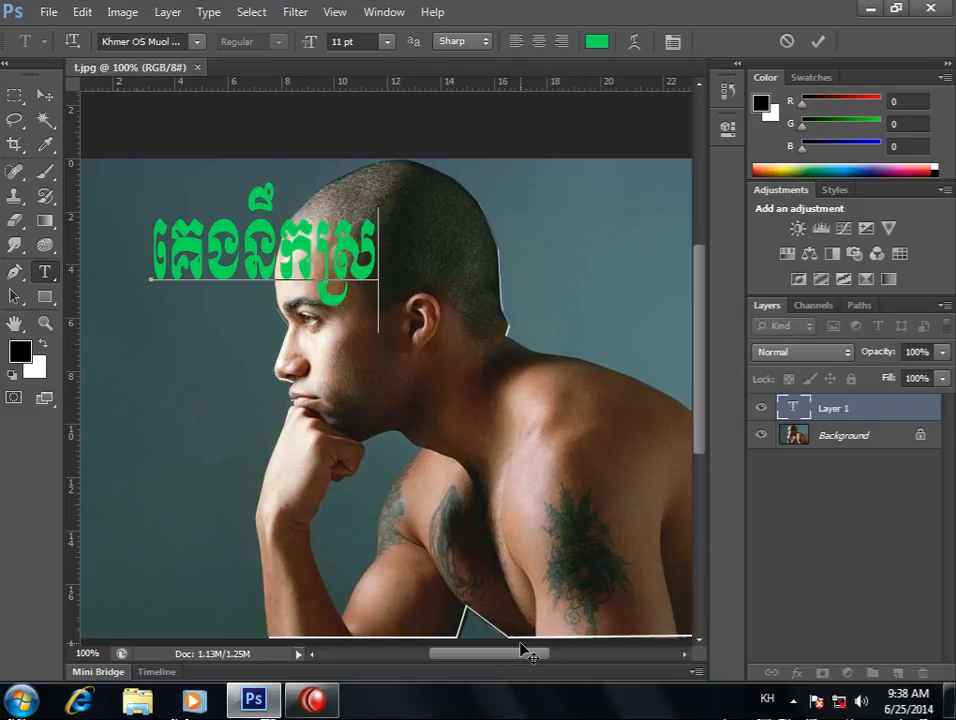
text(មែ)
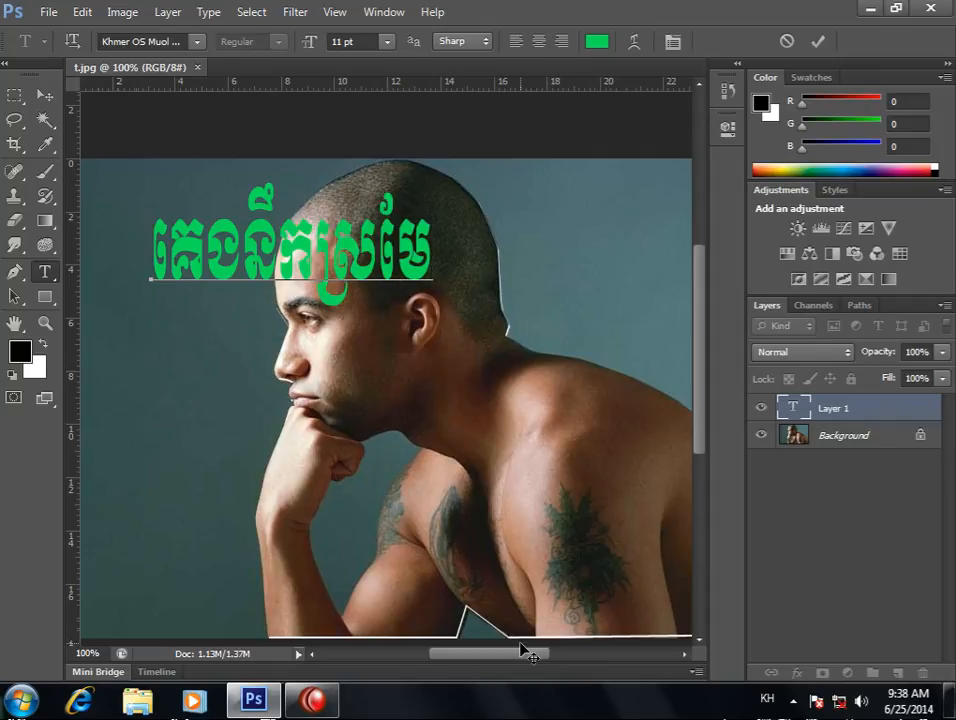
key(BackSpace)
text(ៃ)
click(44, 94)
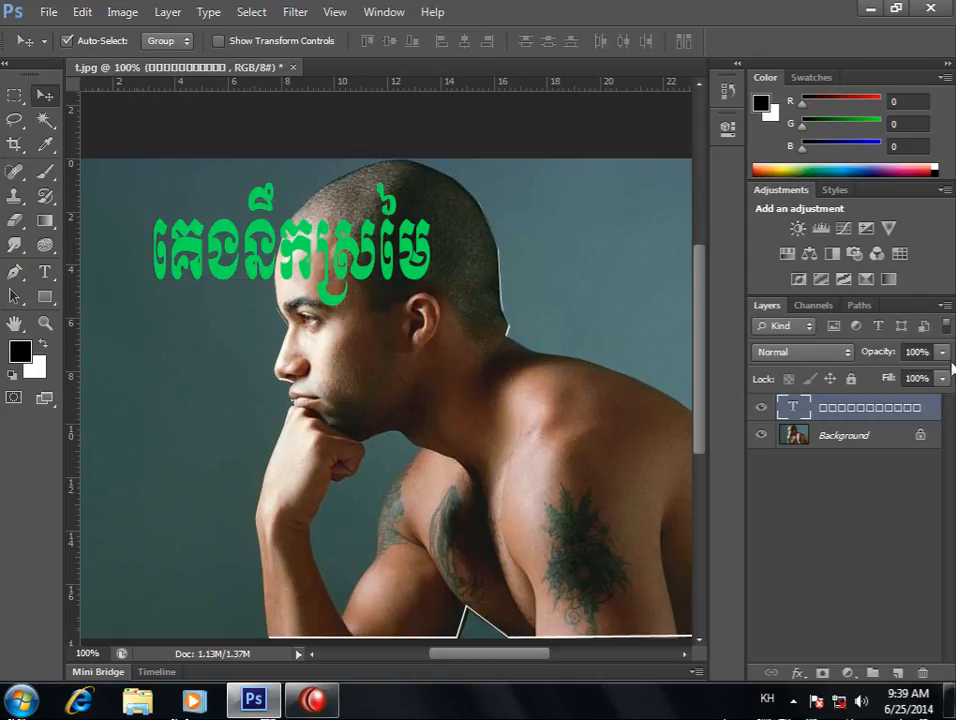
Stretch the Khmer title horizontally with Free Transform so it extends past the back of the man's head.
key(ctrl+t)
drag(451, 258, 639, 258)
key(Return)
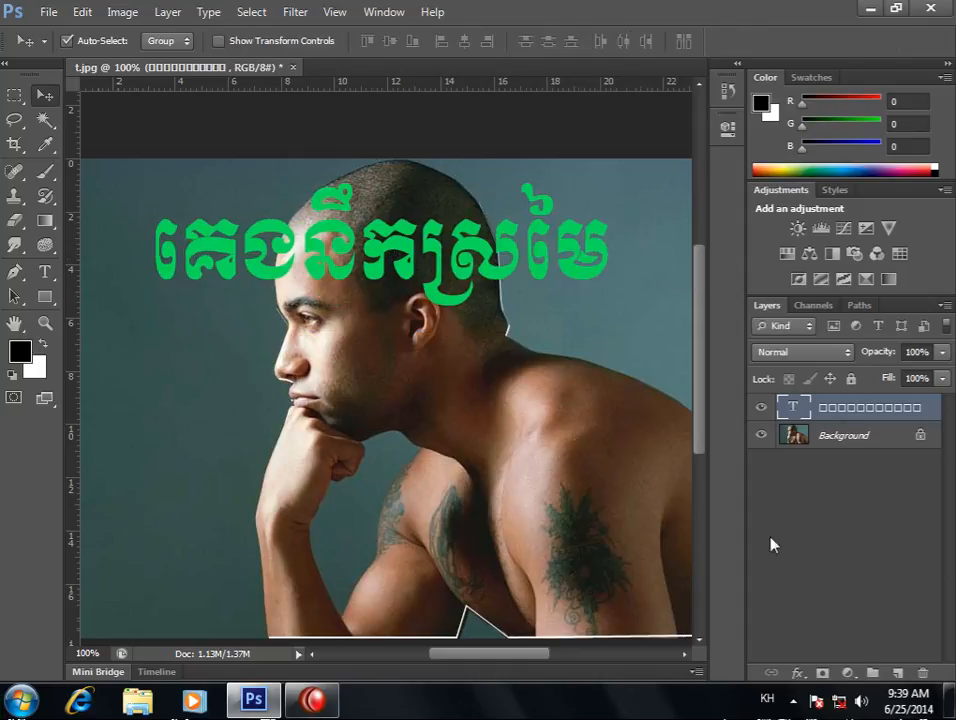
Apply a Gradient Overlay layer style with the rainbow spectrum gradient to the Khmer title.
click(799, 675)
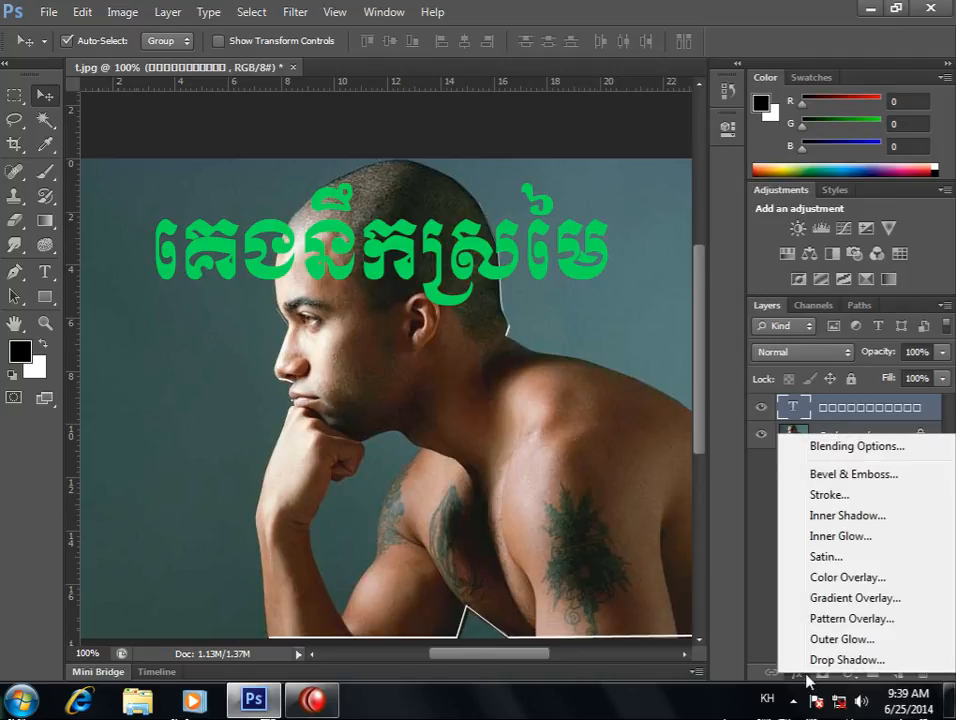
click(869, 605)
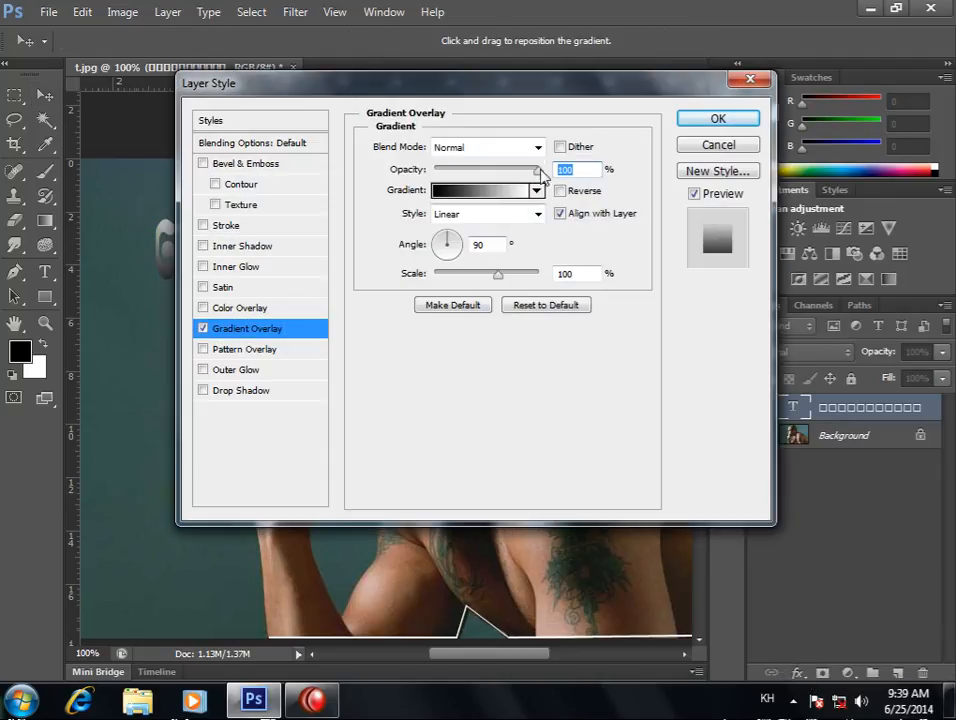
click(537, 190)
click(394, 287)
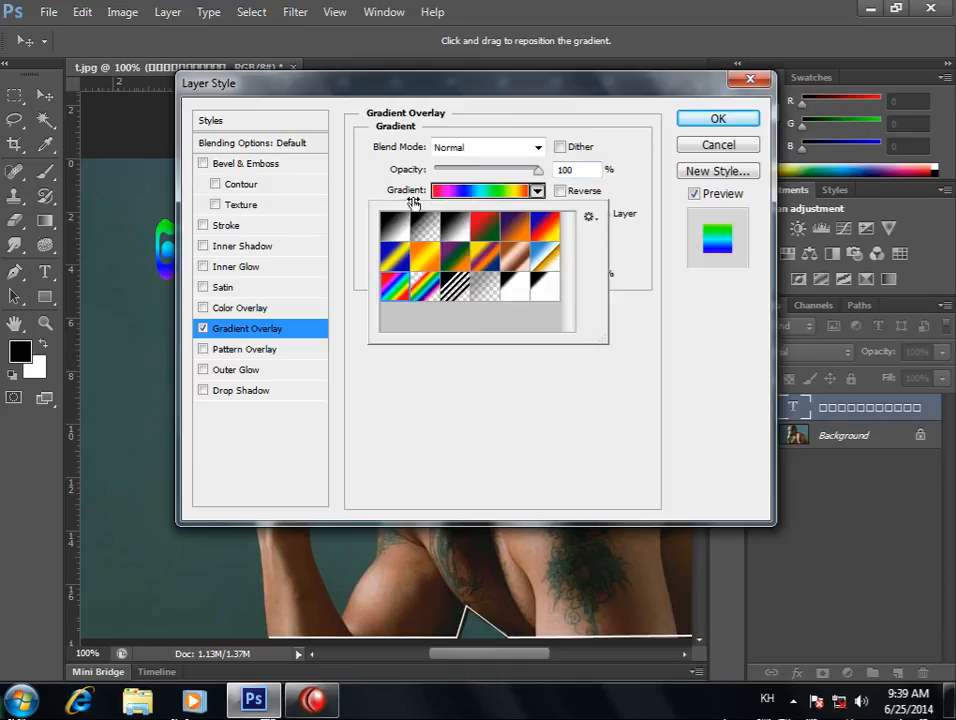
drag(432, 93, 534, 401)
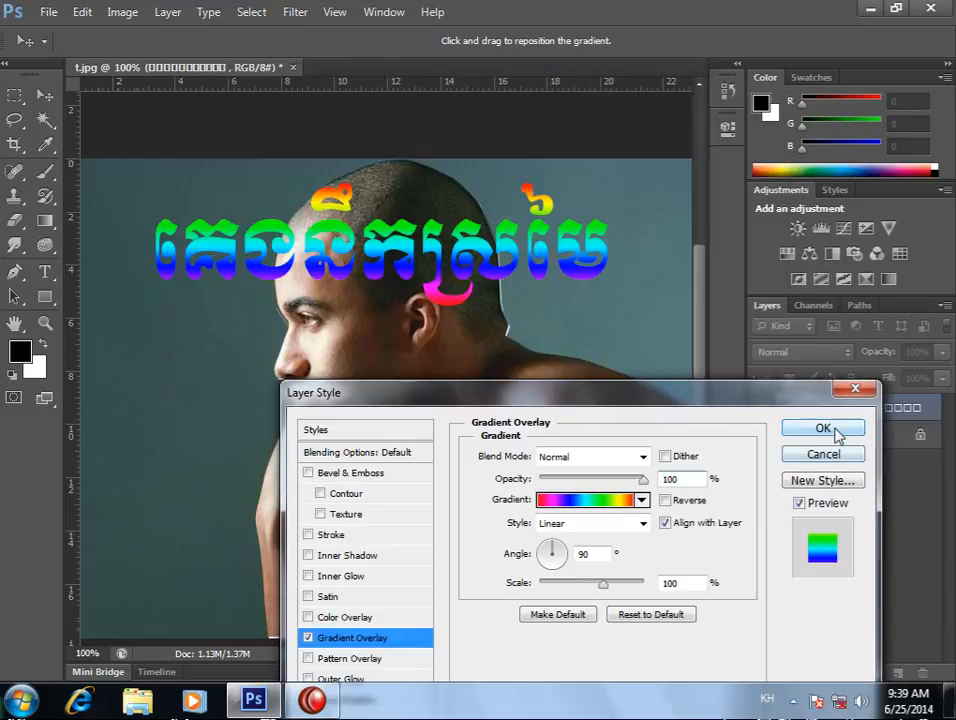
click(822, 428)
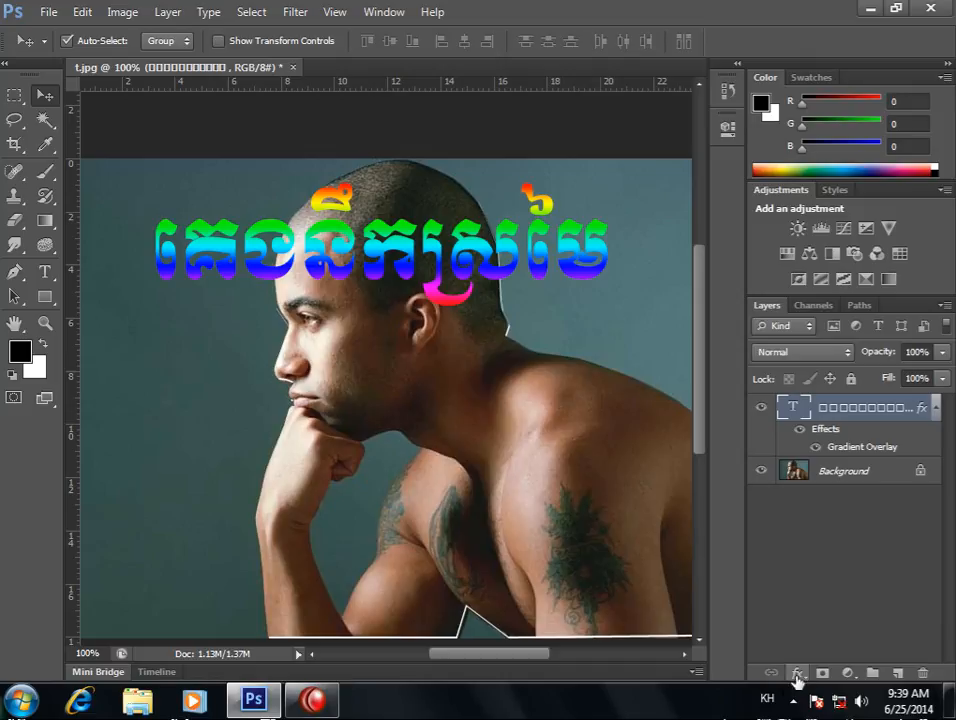
Add a Bevel & Emboss effect to the title, compare it on and off, and set its direction to Down.
click(797, 673)
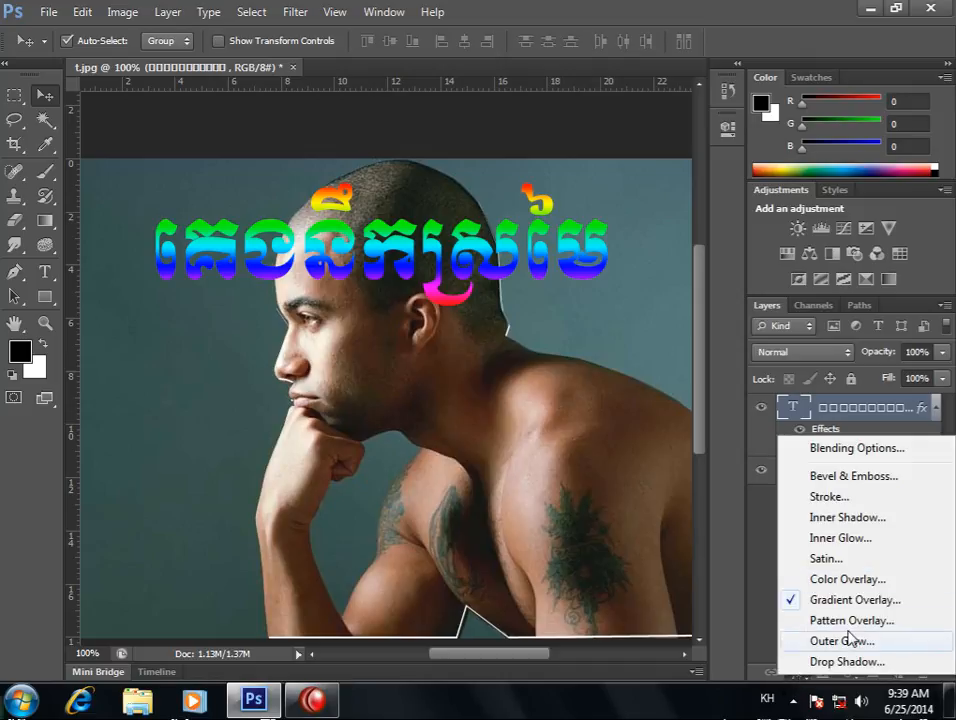
click(837, 478)
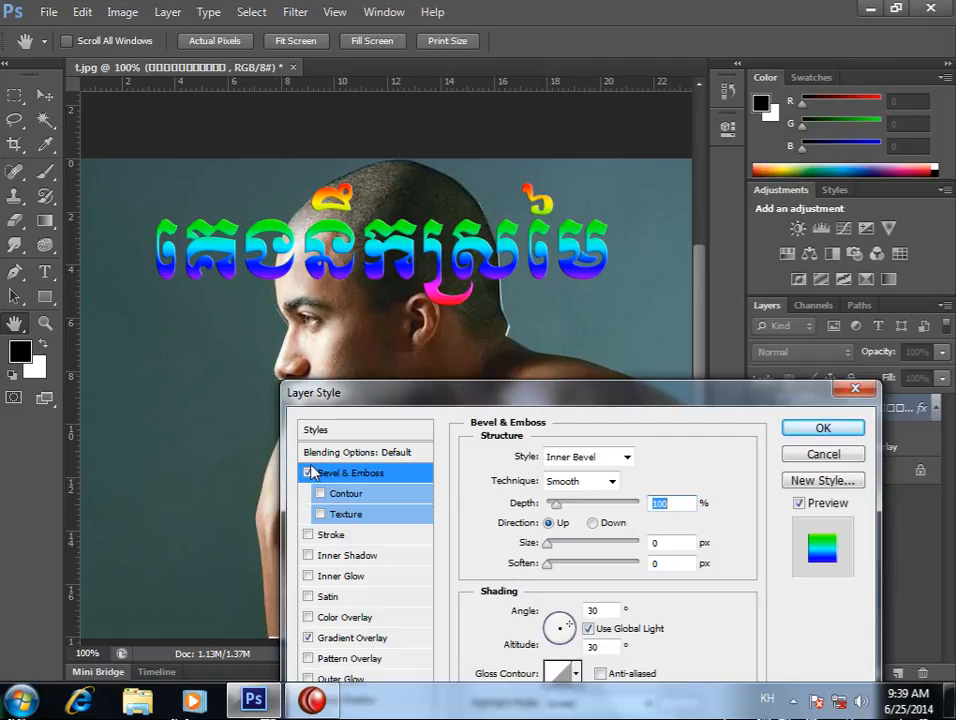
click(310, 476)
click(310, 476)
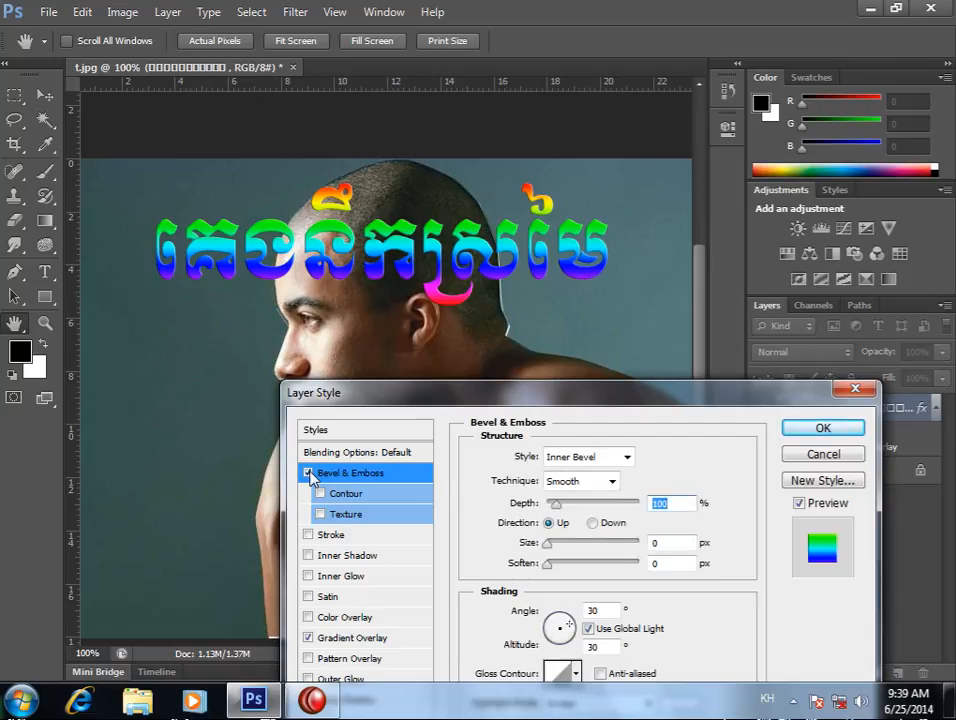
click(310, 476)
click(310, 476)
click(593, 523)
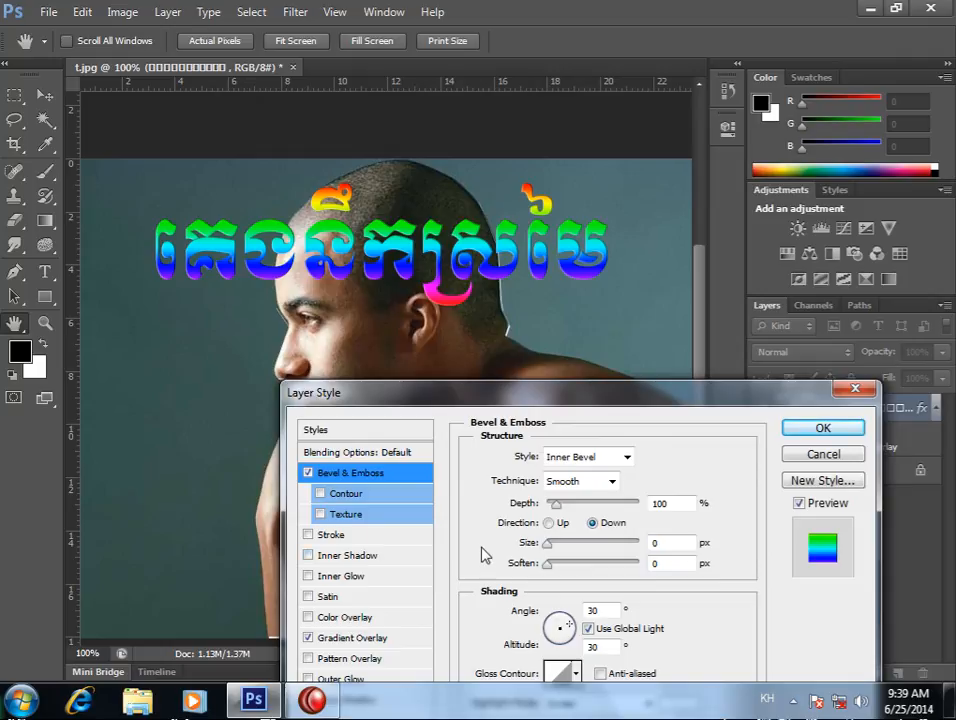
Try the Emboss bevel style on the title, then set the style to Pillow Emboss and accept the effect.
click(594, 460)
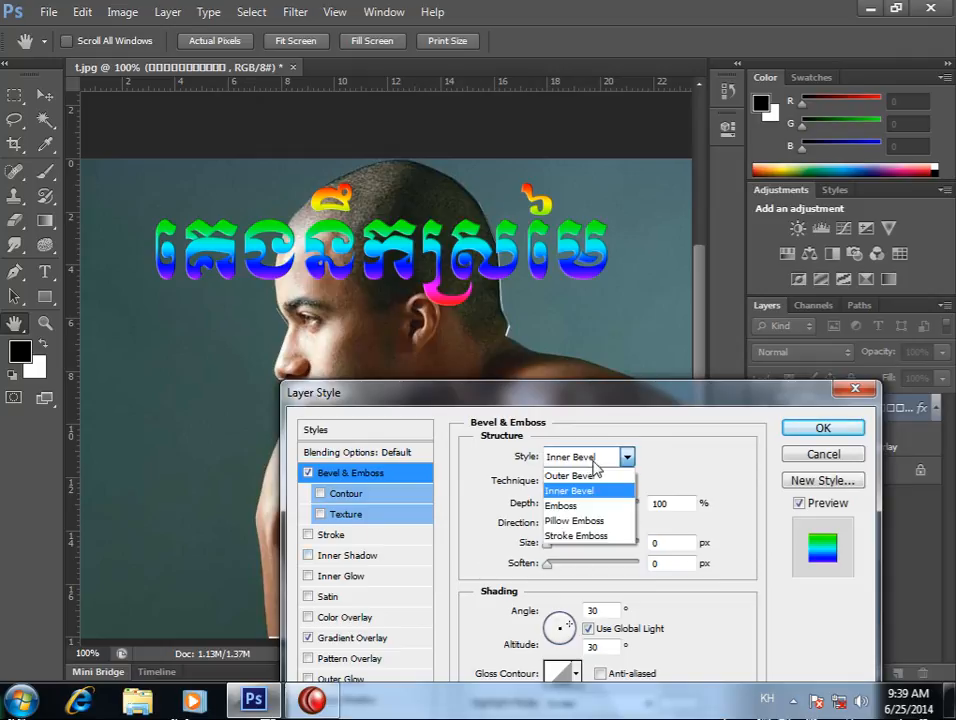
click(576, 505)
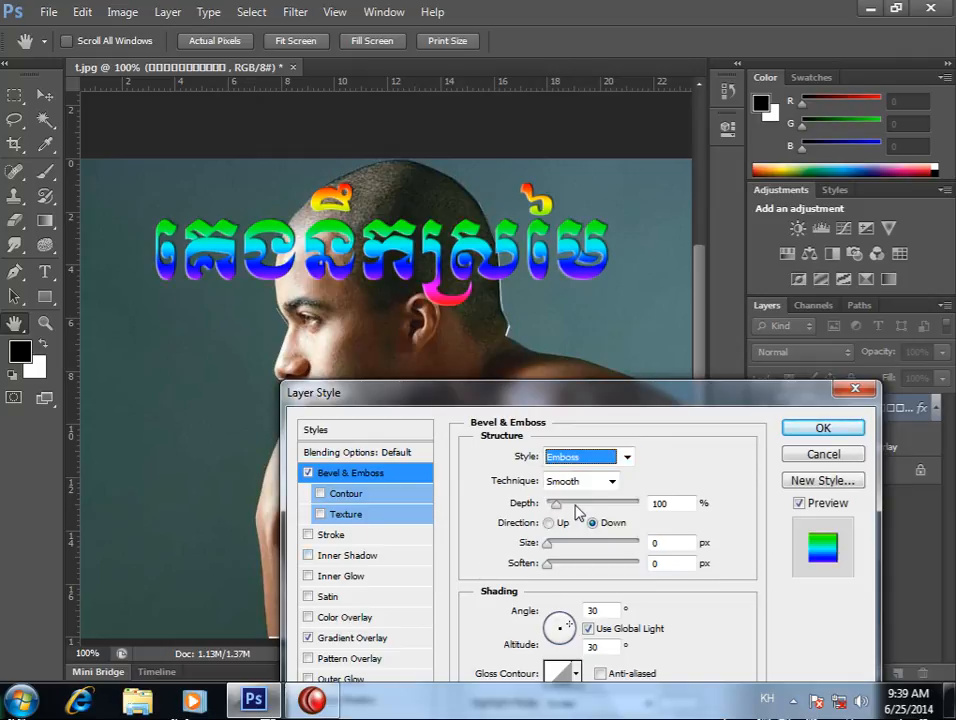
click(590, 457)
click(590, 516)
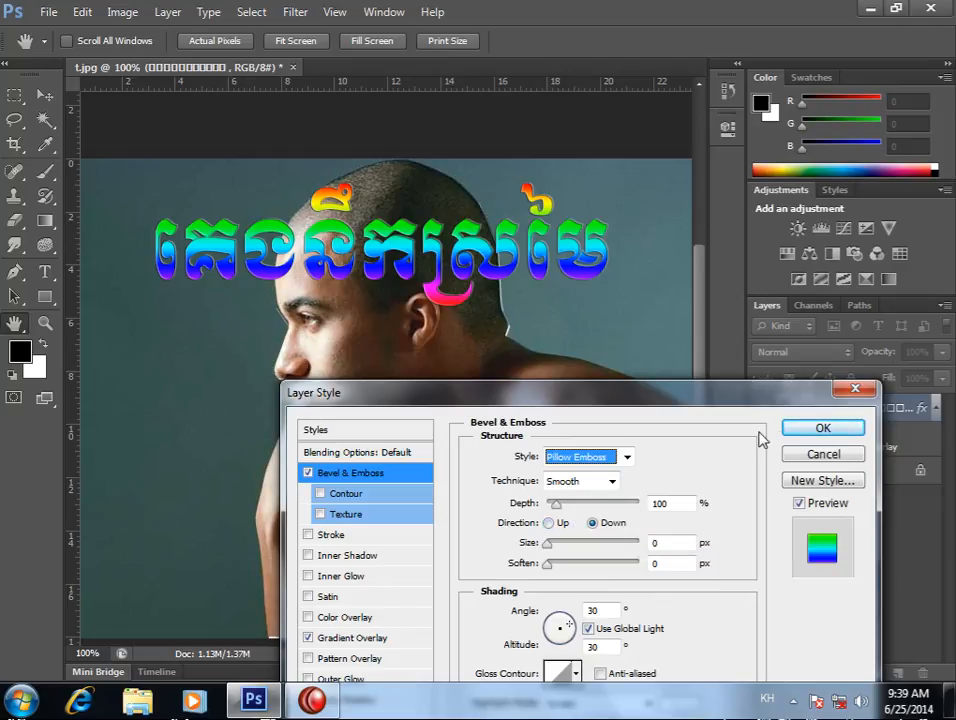
click(822, 428)
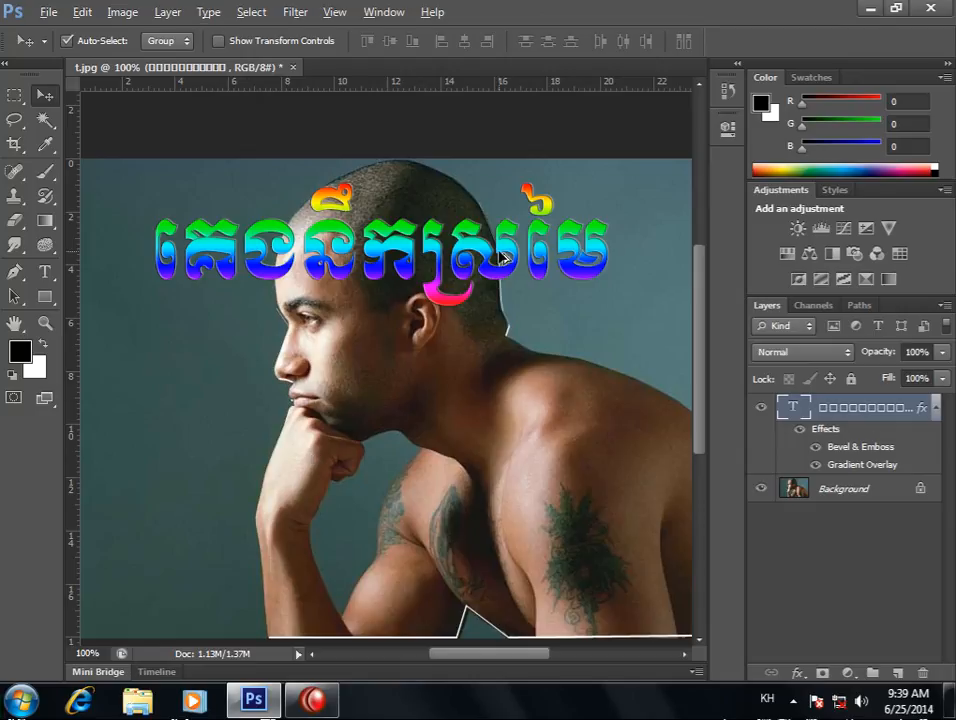
Duplicate the Khmer title below the original and rasterize the copy's layer style, checking the copy by toggling its visibility.
drag(505, 257, 505, 404)
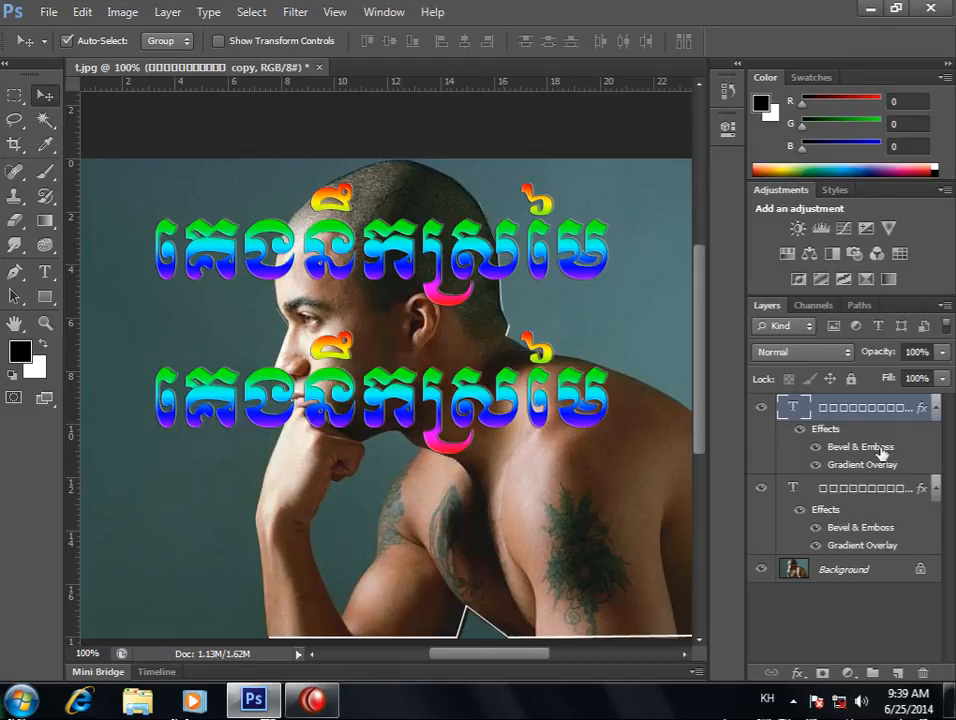
right_click(820, 402)
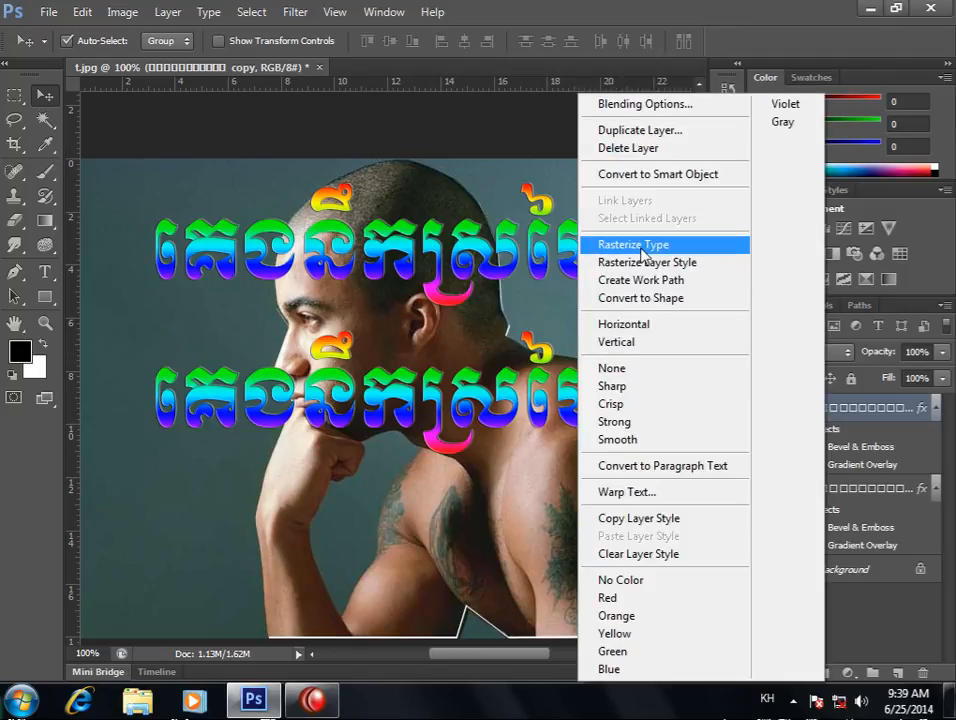
click(650, 262)
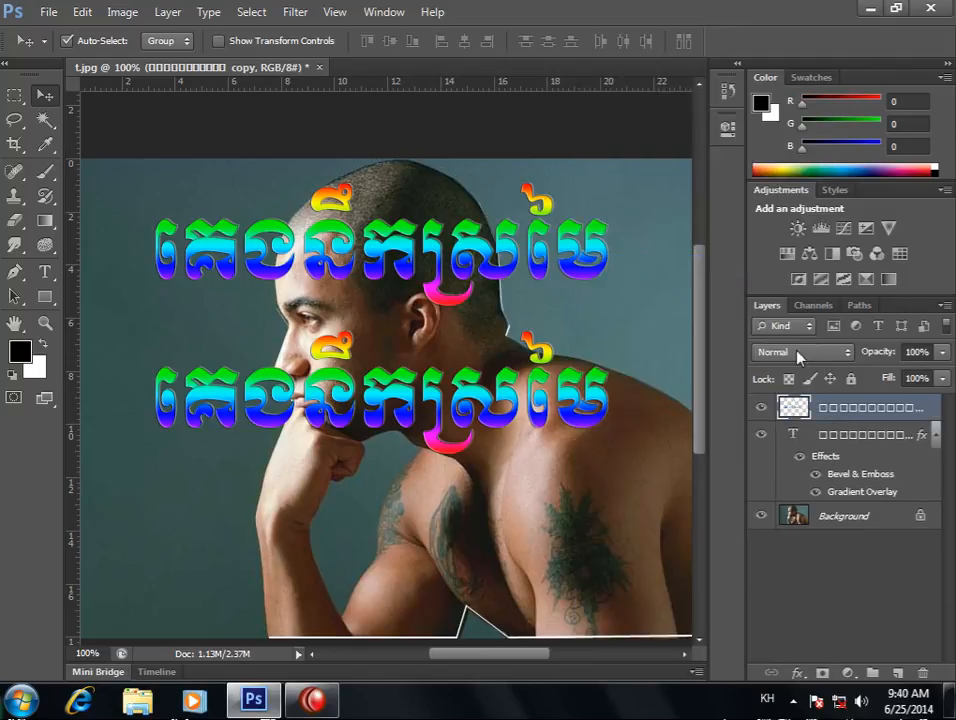
click(762, 407)
click(762, 407)
Try to apply a Color Overlay to the rasterized title copy, and close the program that stopped working.
click(798, 674)
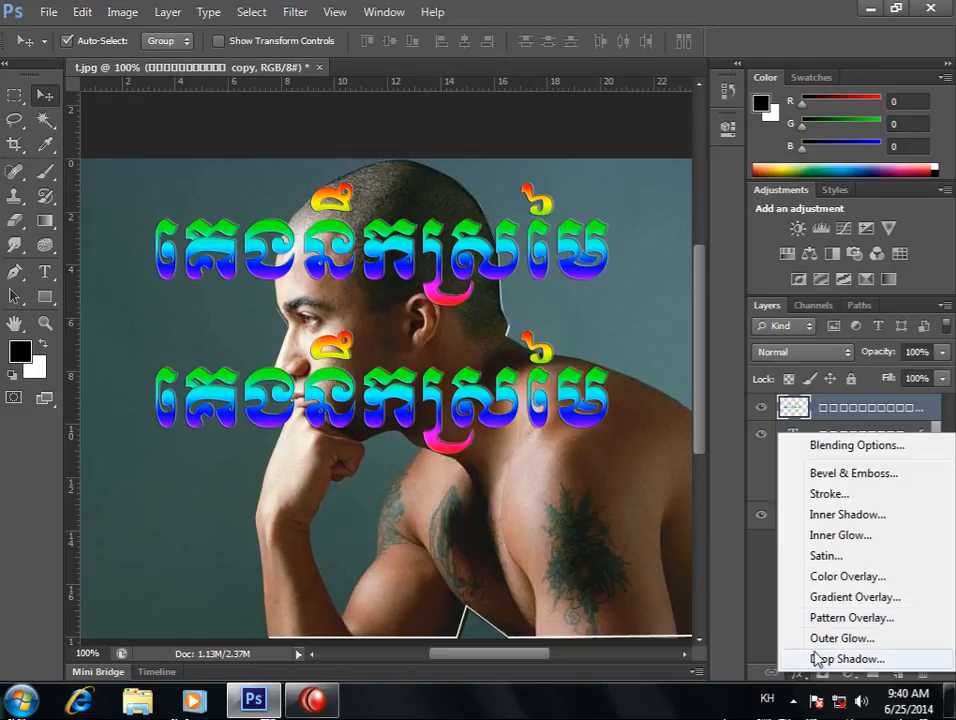
click(840, 576)
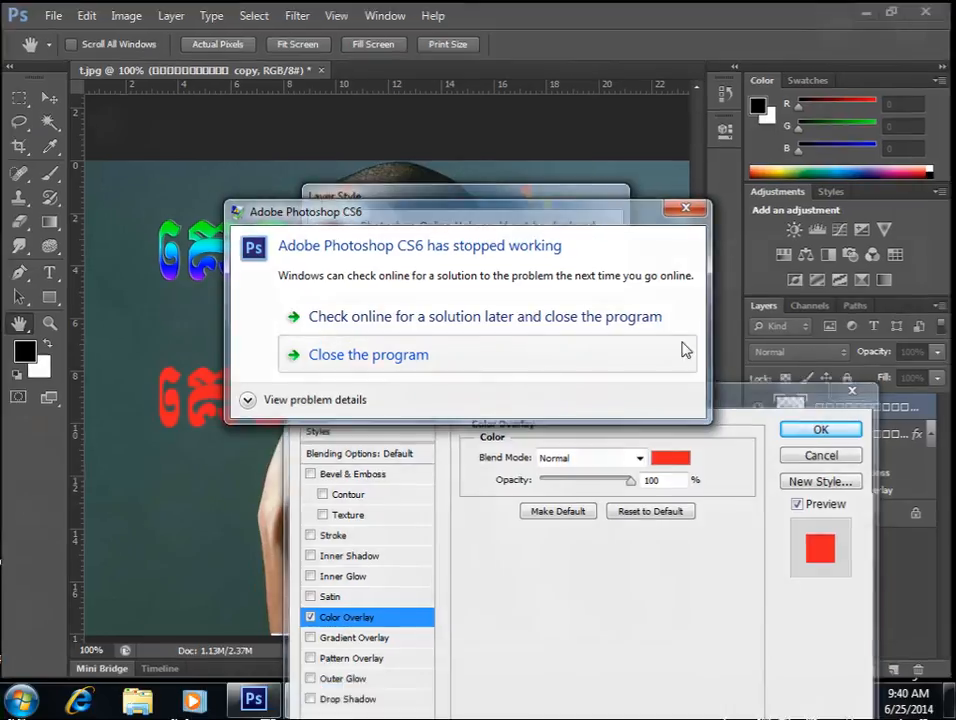
click(686, 349)
Relaunch Adobe Photoshop CS6 from the desktop and dismiss the Bad Image errors for the Noiseware and Realgrain plug-ins.
right_click(428, 240)
click(478, 304)
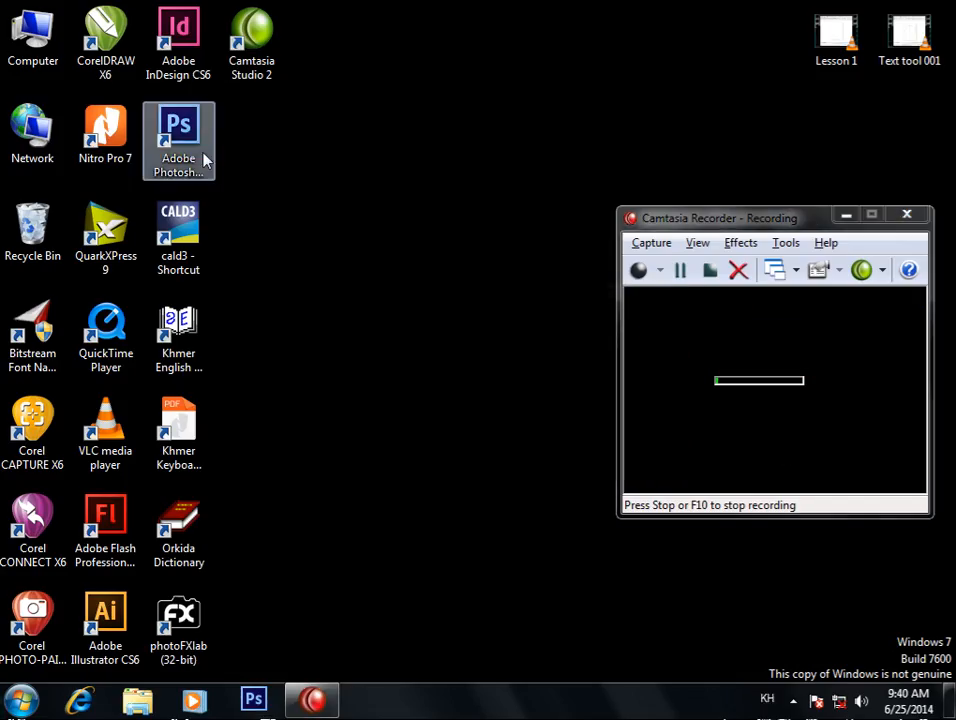
double_click(203, 158)
right_click(406, 300)
click(455, 355)
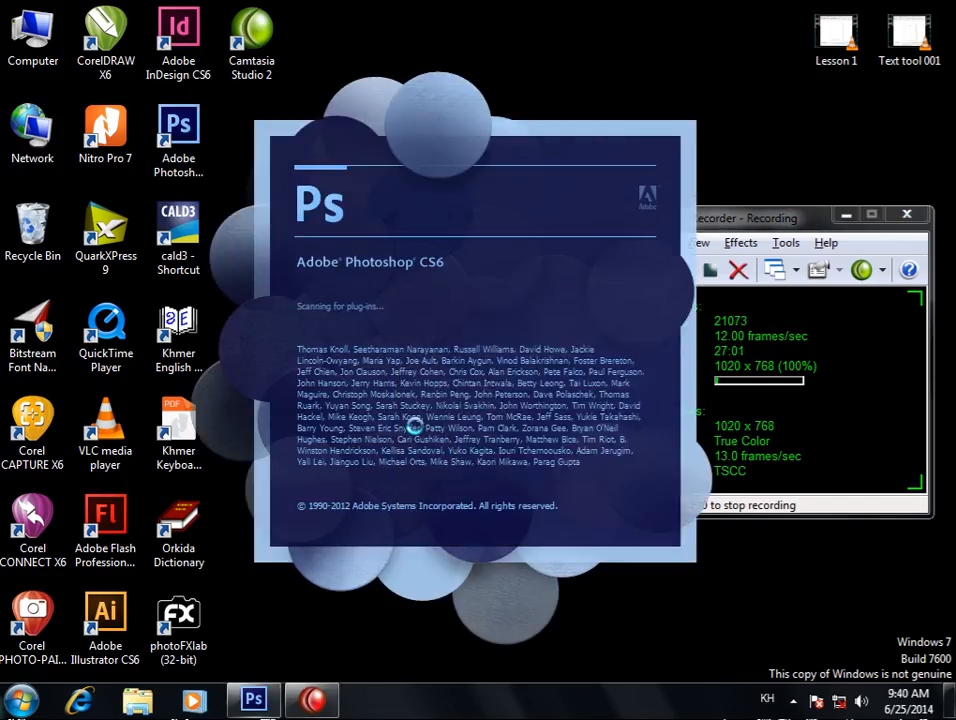
click(685, 279)
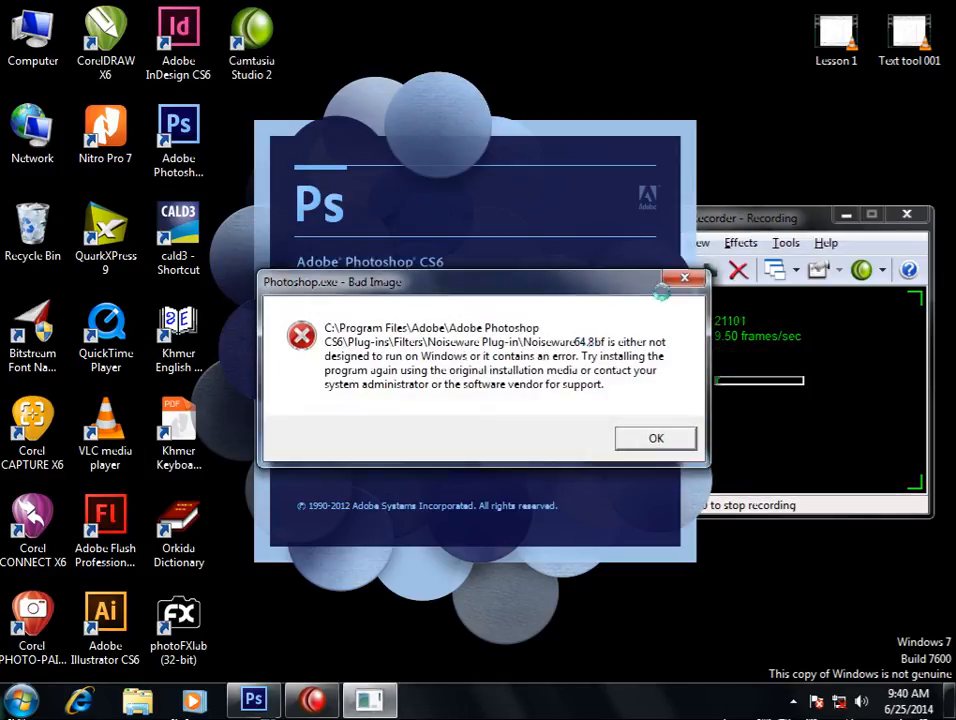
click(666, 280)
click(666, 280)
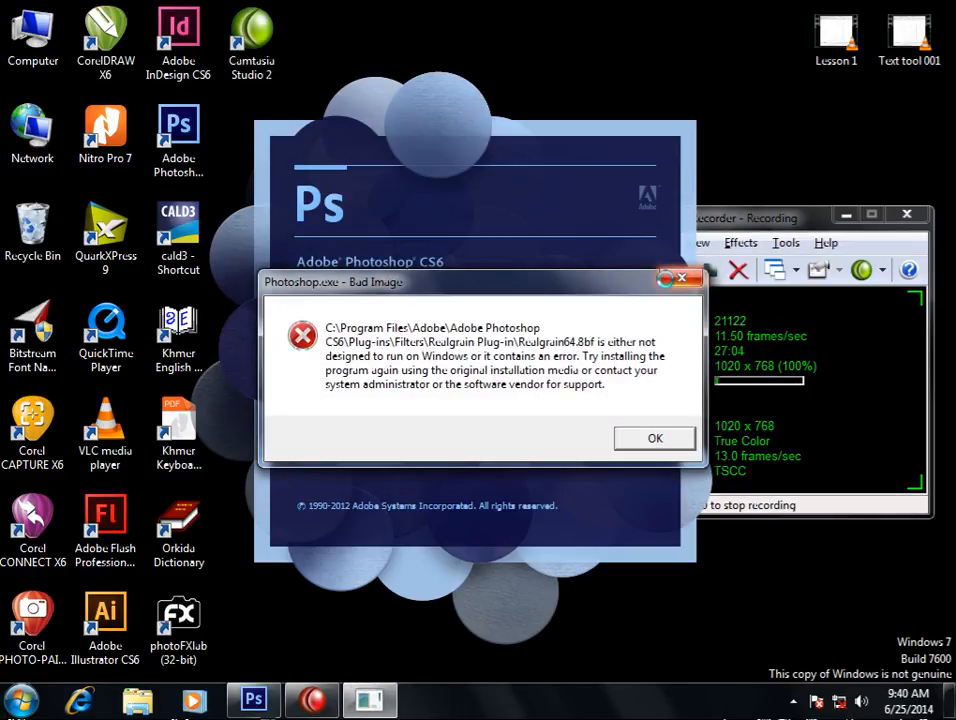
click(668, 279)
right_click(692, 110)
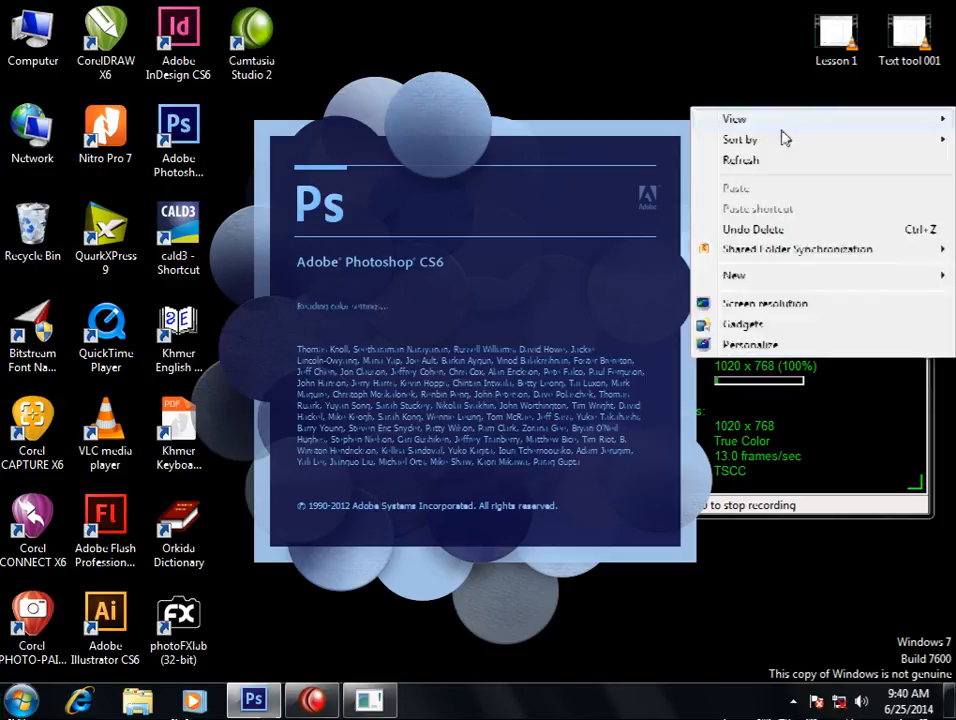
click(775, 161)
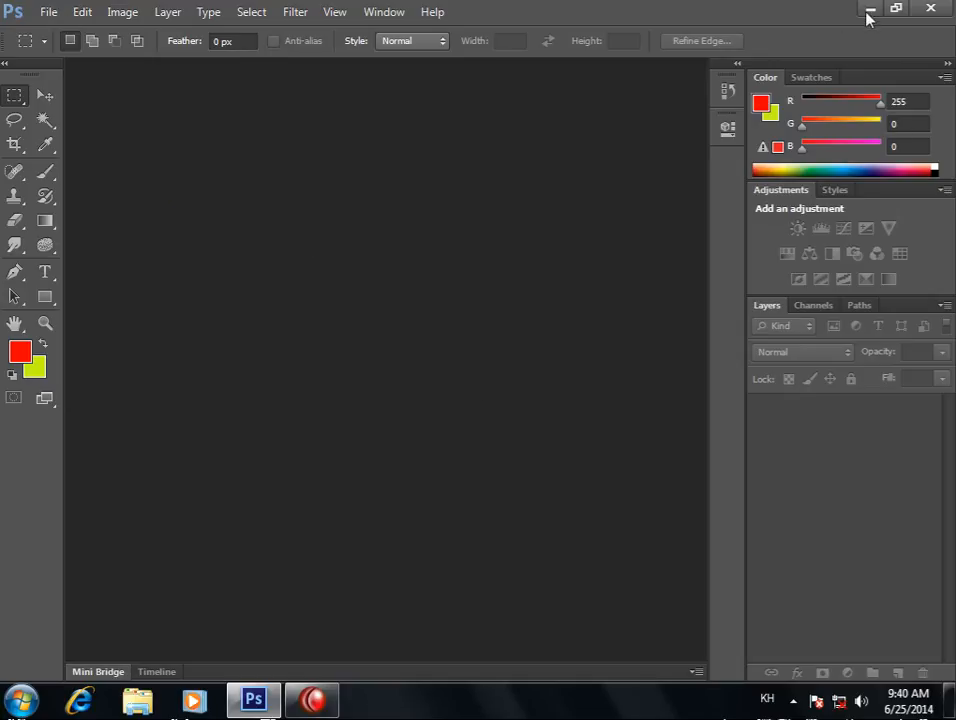
click(253, 700)
right_click(376, 358)
click(425, 403)
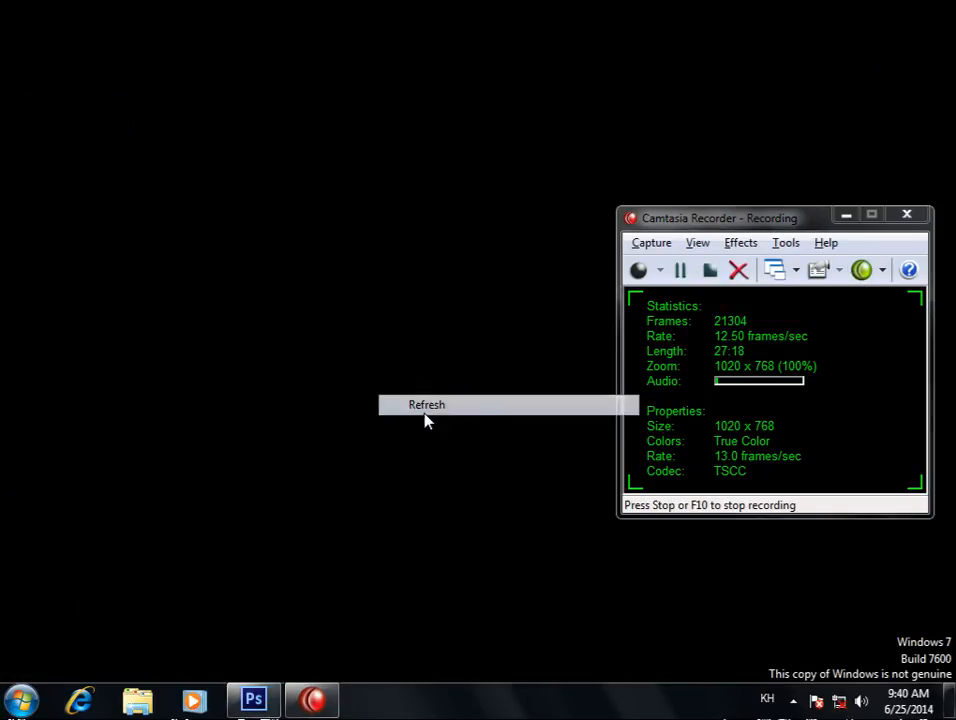
right_click(400, 386)
click(421, 442)
right_click(418, 410)
click(450, 461)
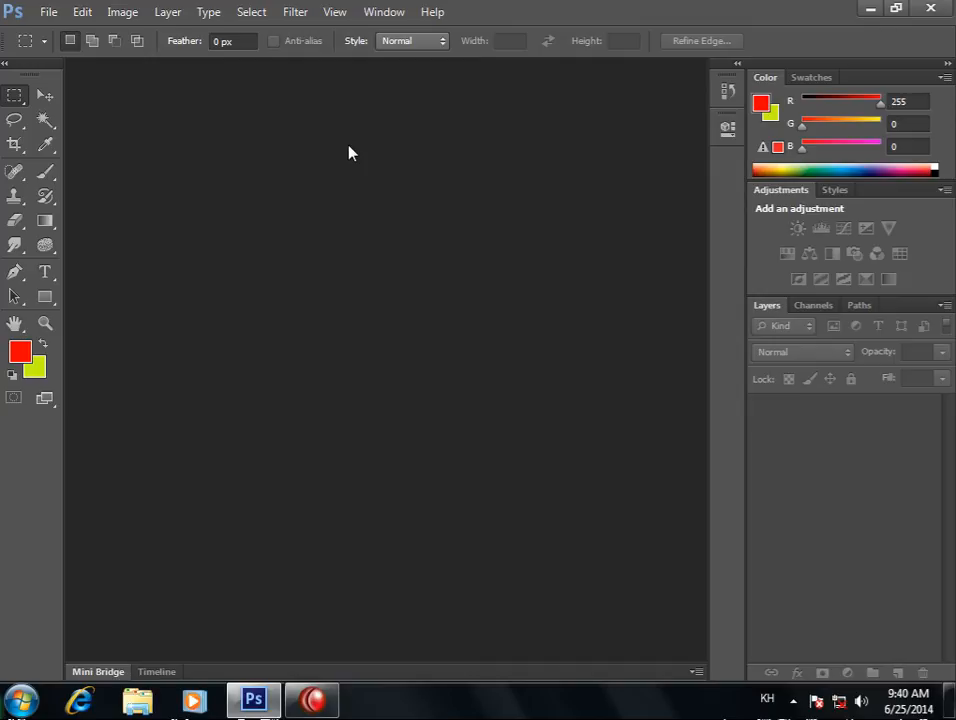
Open the sunset tree picture 0005053 from the Image folder.
double_click(349, 152)
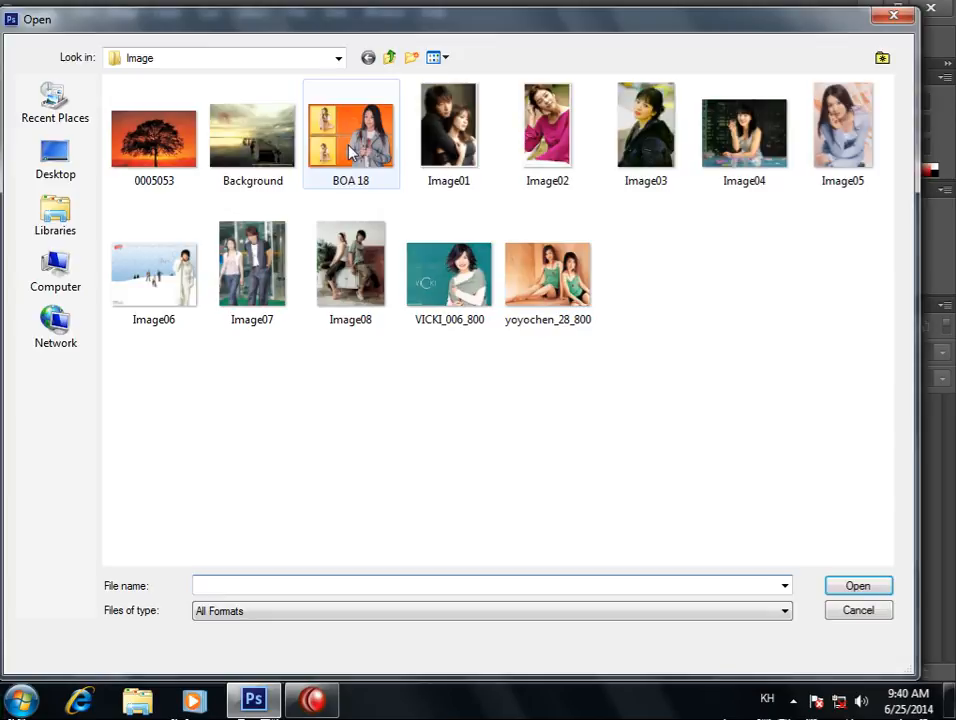
click(540, 278)
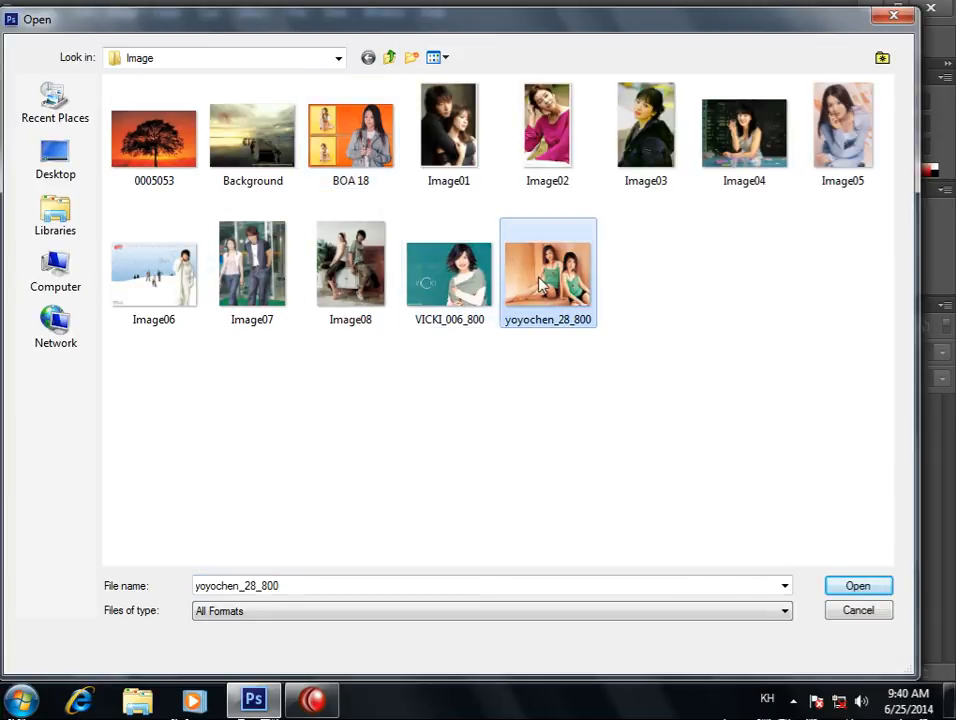
double_click(150, 131)
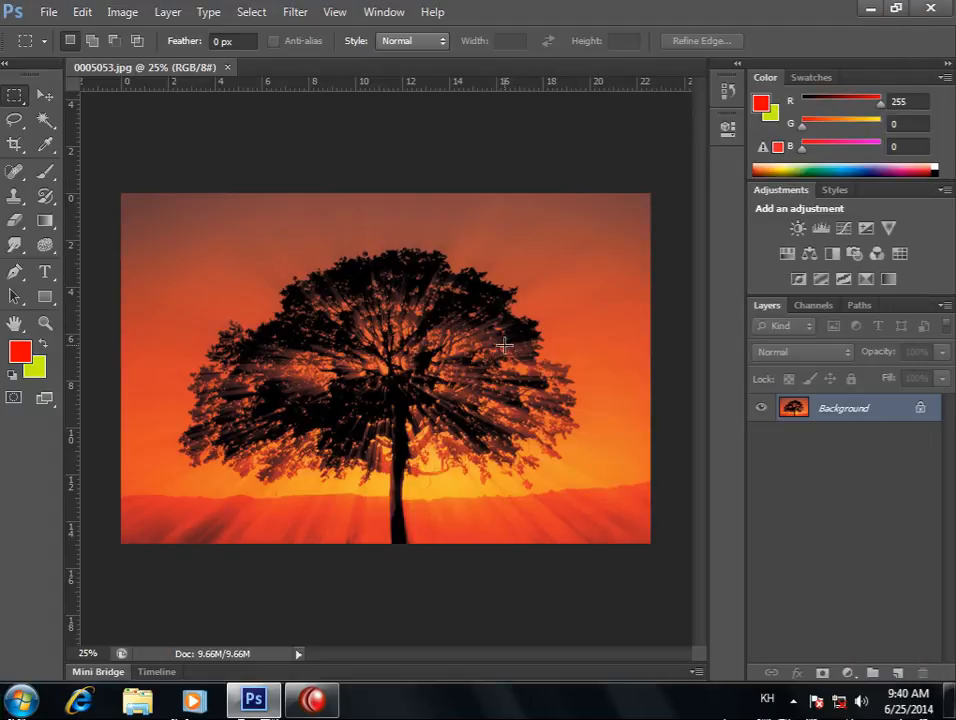
ctrl+click(394, 372)
alt+click(348, 292)
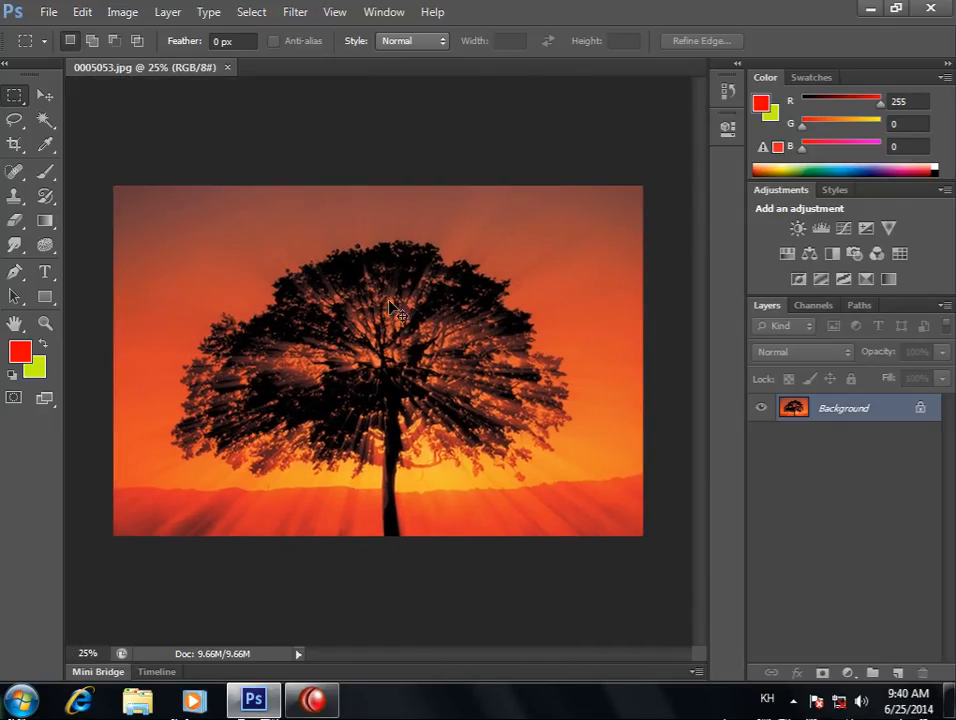
ctrl+click(331, 304)
drag(304, 313, 337, 299)
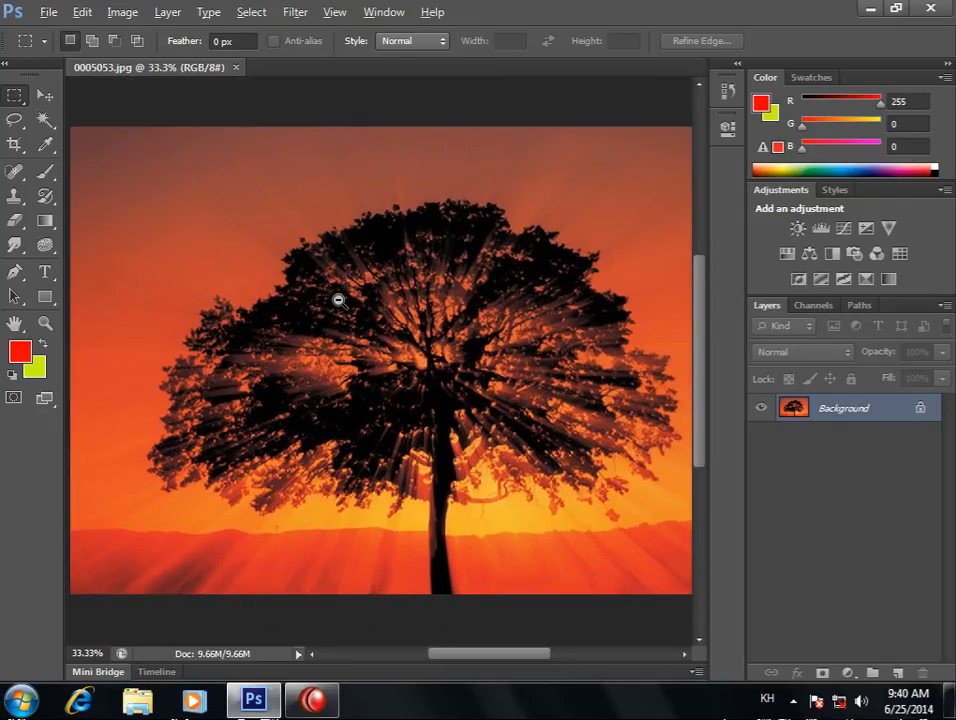
alt+click(365, 292)
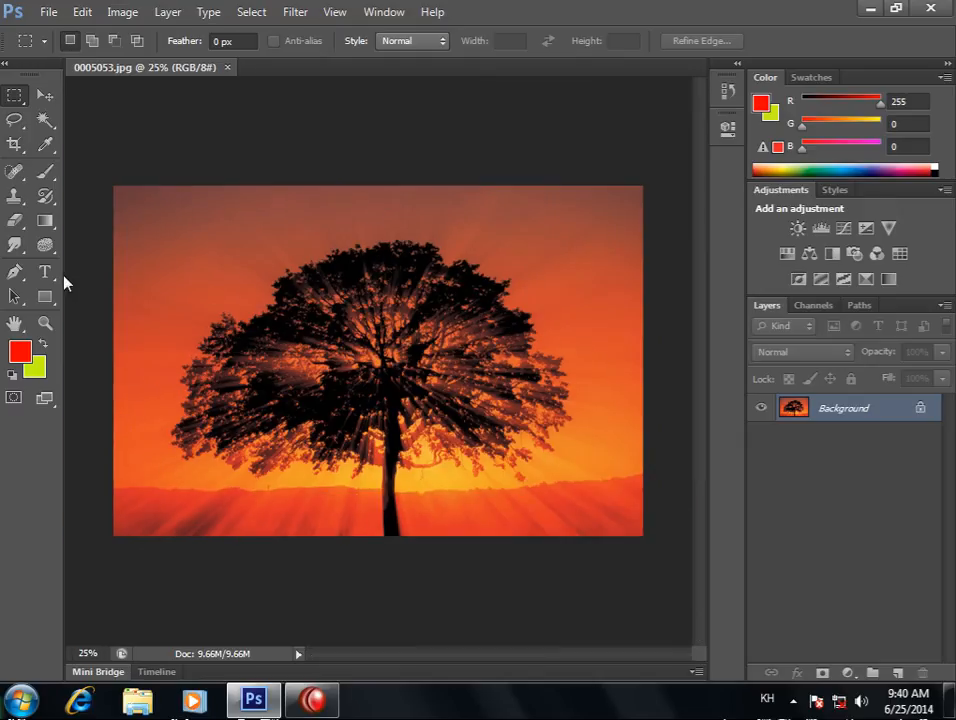
Add the Khmer text ទេសា in 14 pt Khmer OS and place it in the photo's upper-left sky.
click(45, 272)
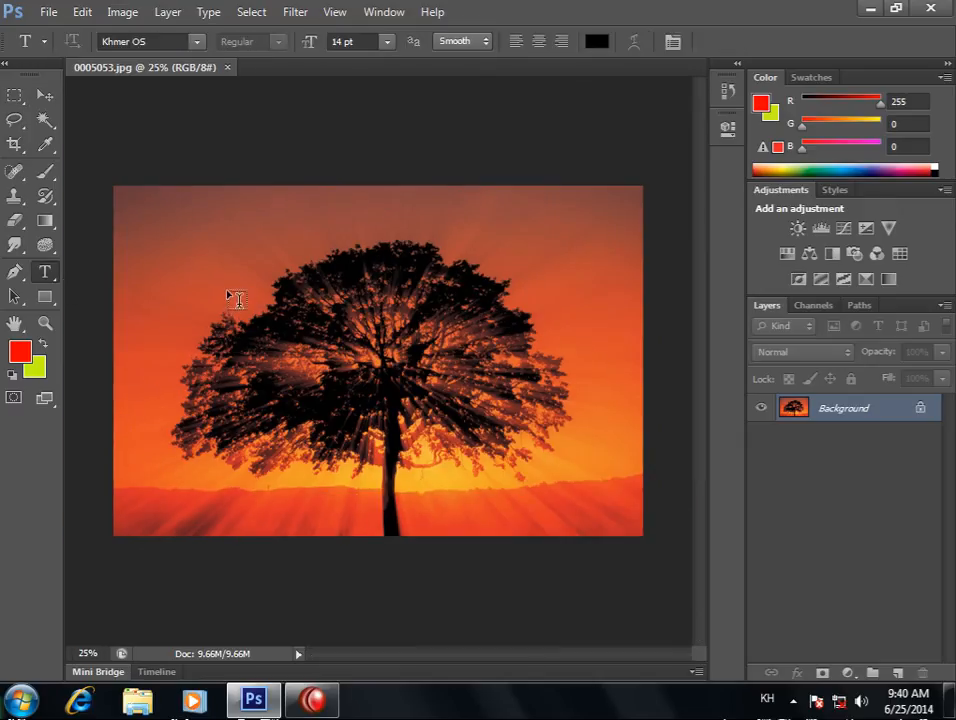
click(227, 290)
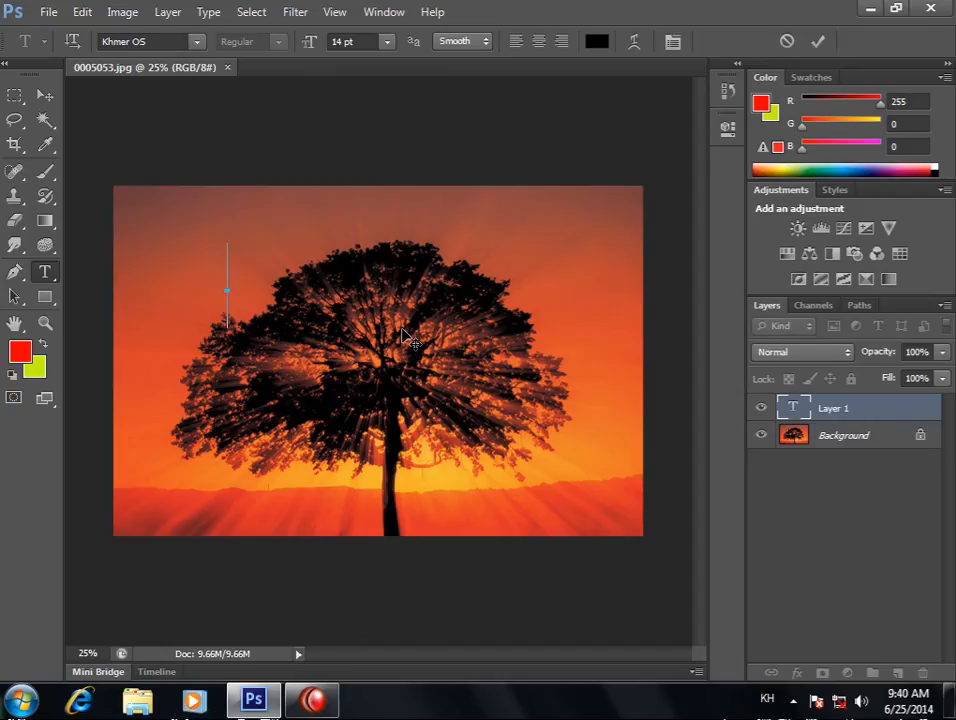
text(ថ្ងៃនរ)
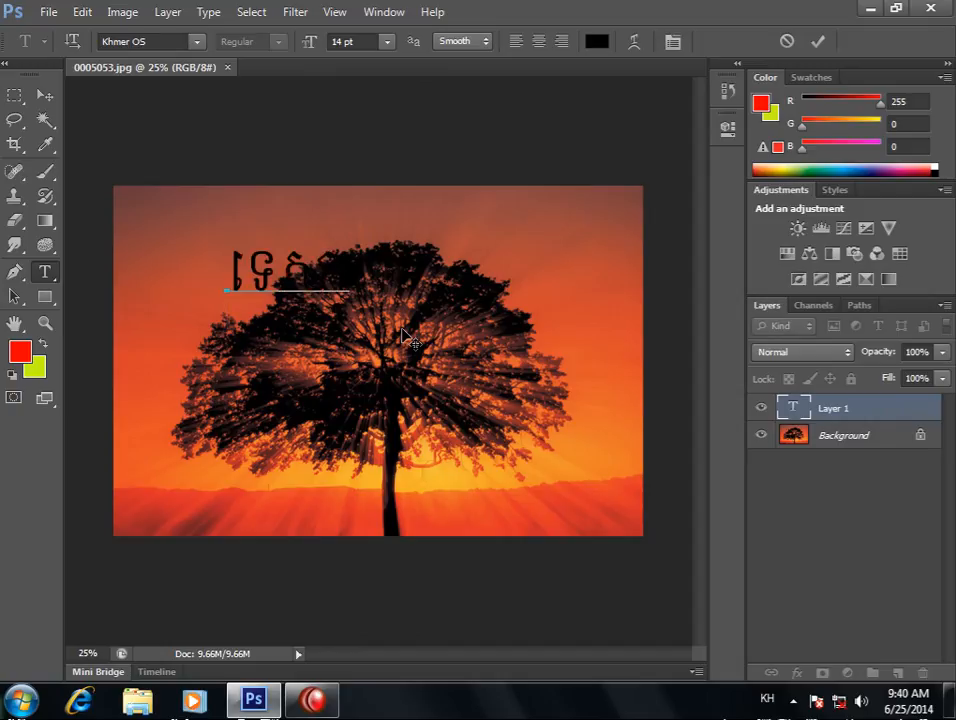
drag(355, 255, 213, 262)
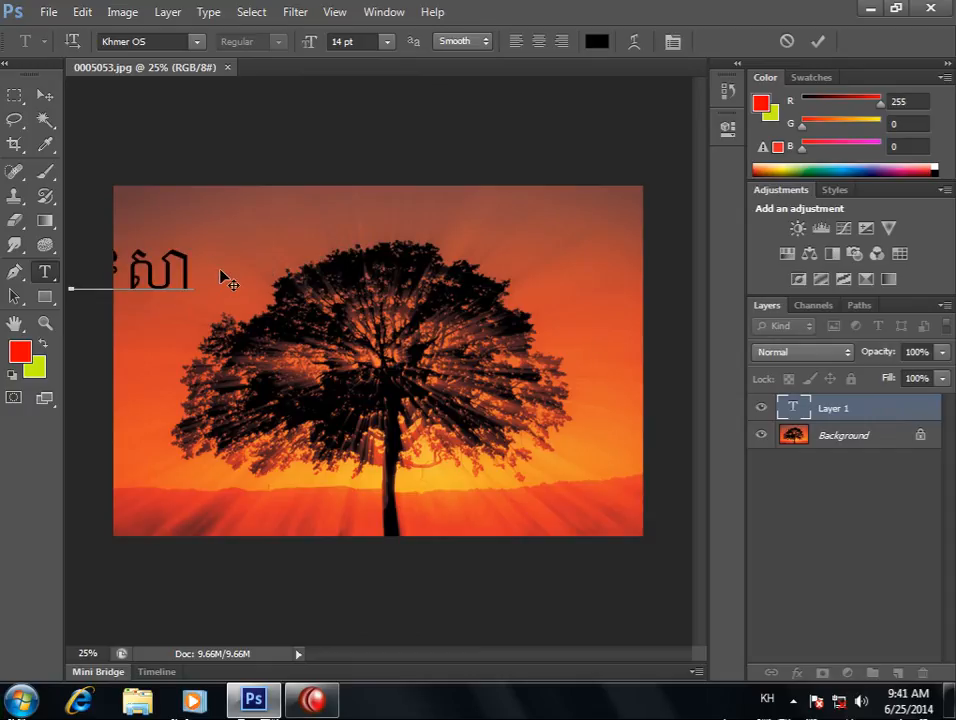
click(45, 95)
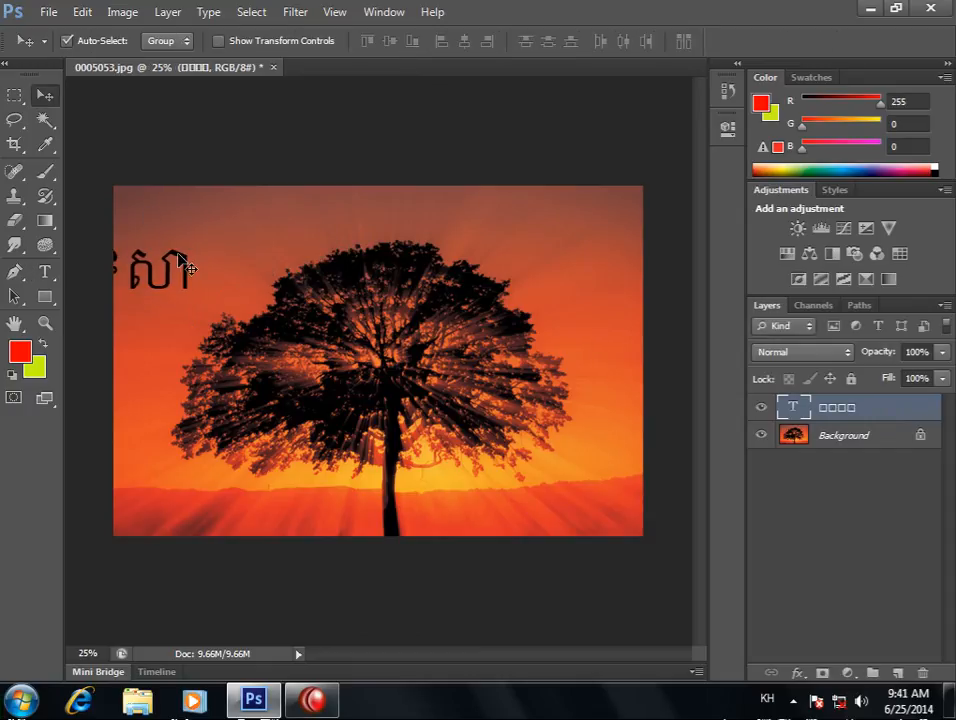
drag(192, 266, 272, 232)
Recolour the whole Khmer text to a near-white pink and change its font to Khmer OS Muol Light.
click(45, 272)
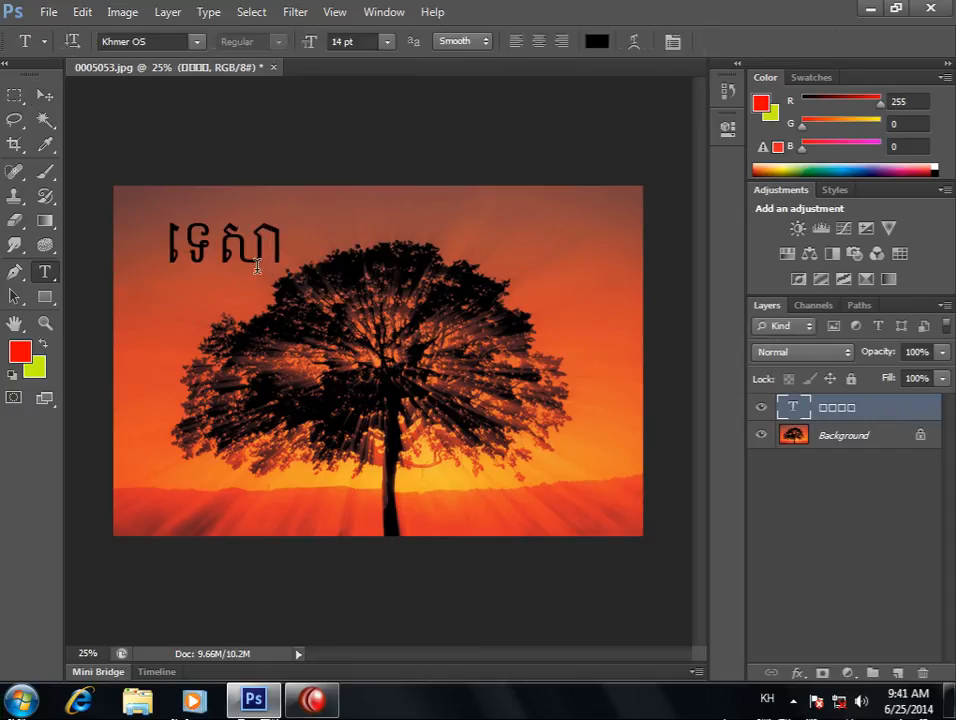
click(251, 250)
key(ctrl+a)
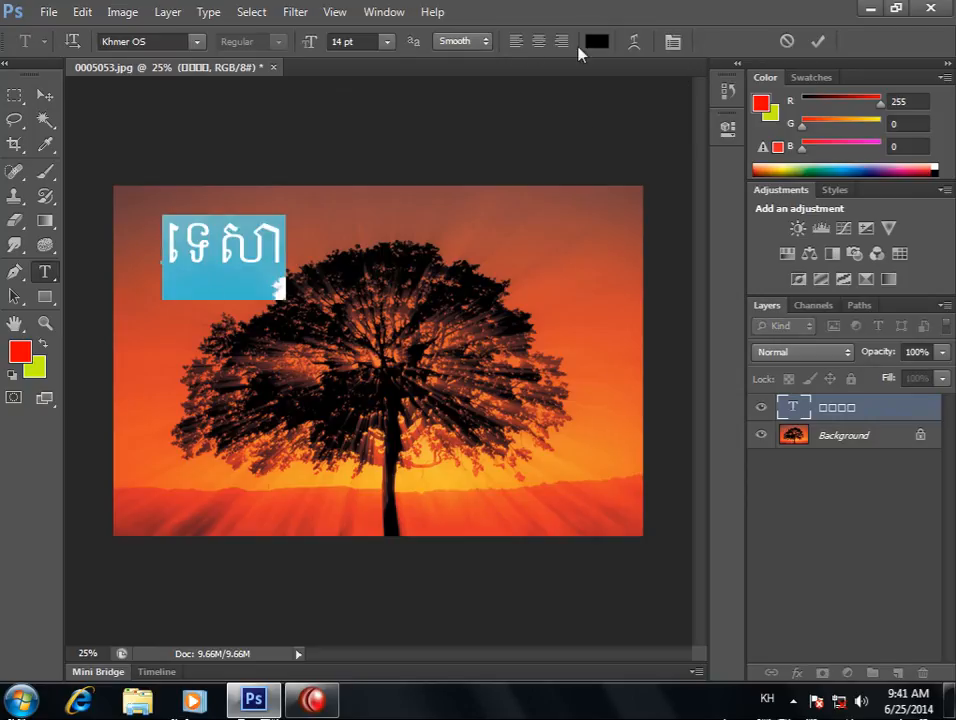
click(596, 41)
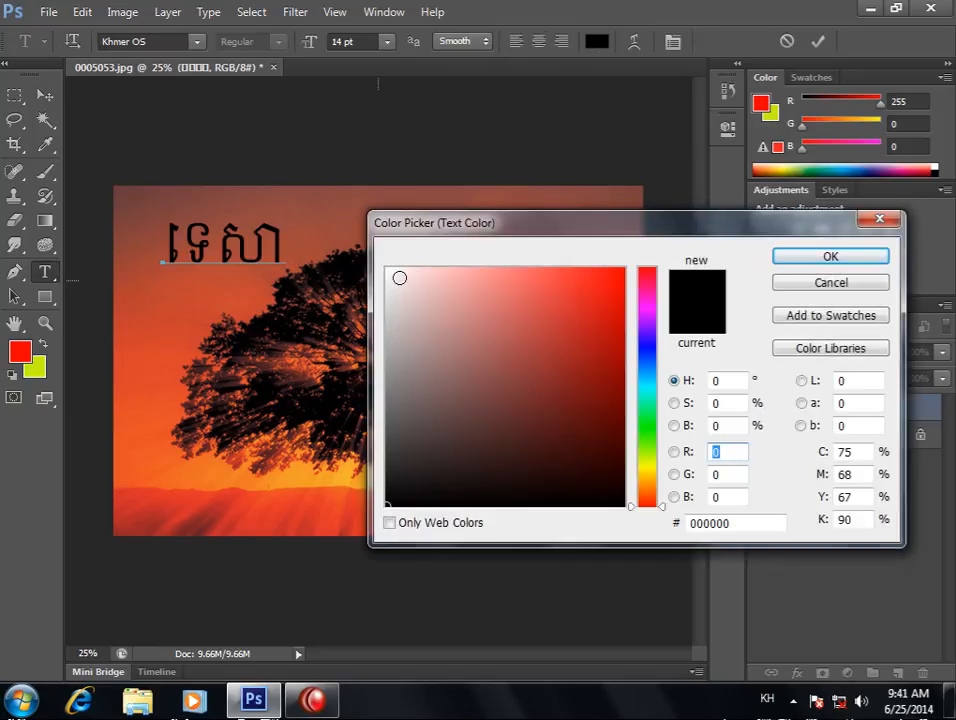
click(399, 278)
click(815, 258)
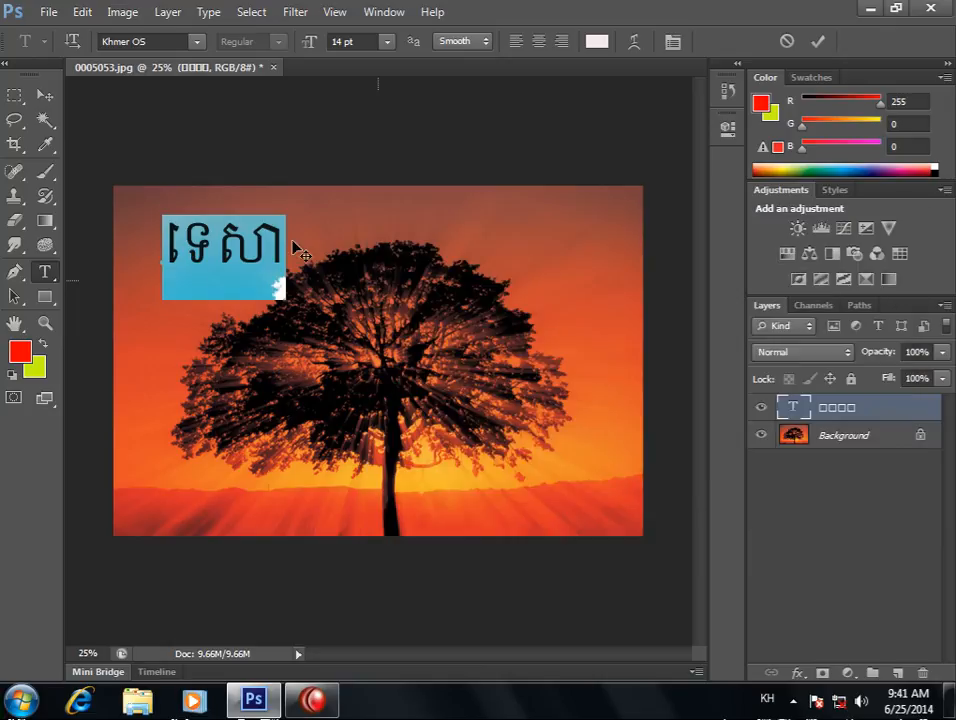
drag(280, 241, 146, 233)
click(195, 43)
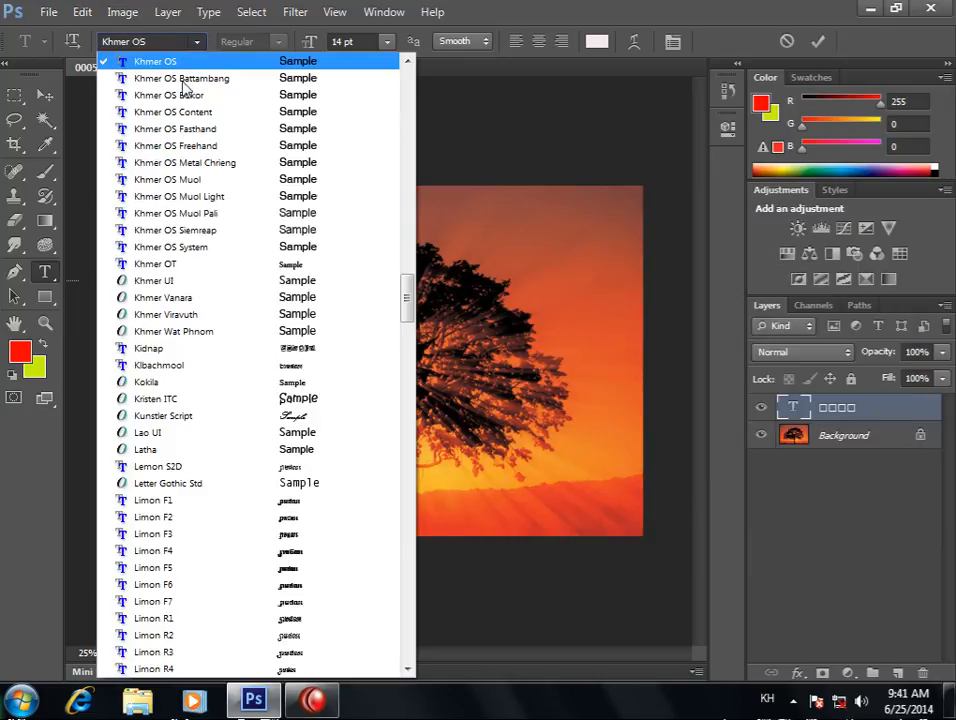
click(192, 197)
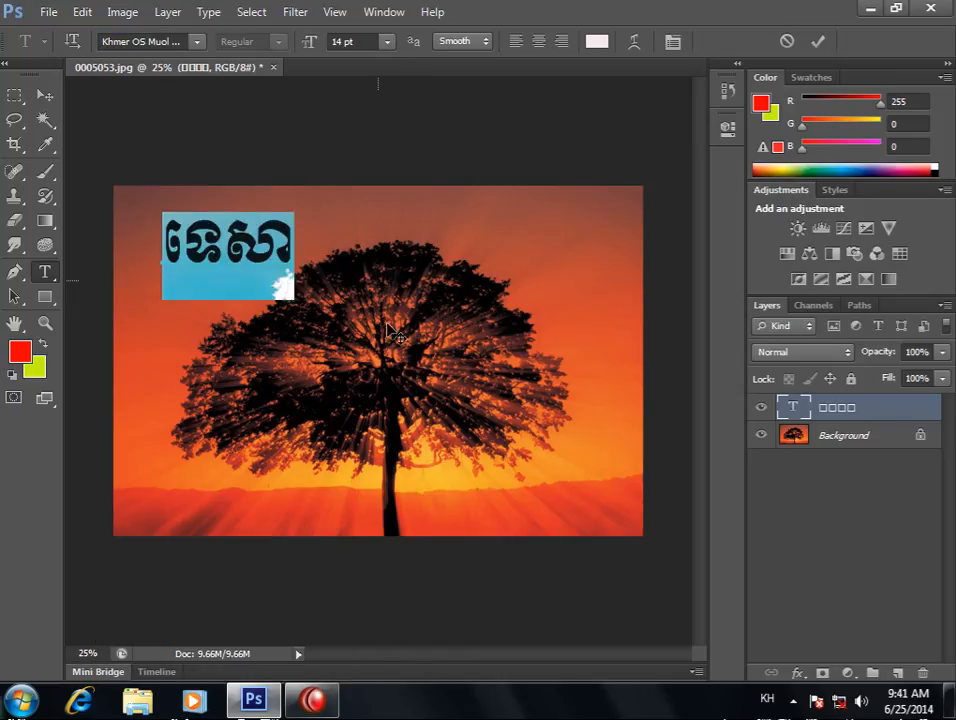
Remove the text's final vowel and extend the title to read ទេសភាពប្រទេសកម្ពុជា.
click(292, 262)
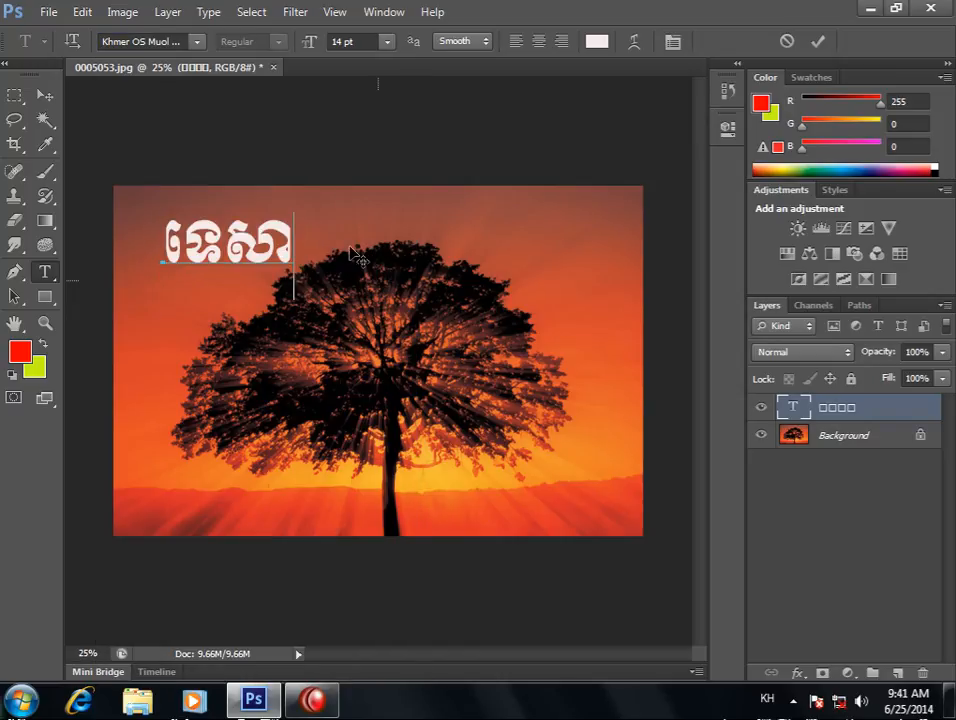
key(BackSpace)
text(ភាព)
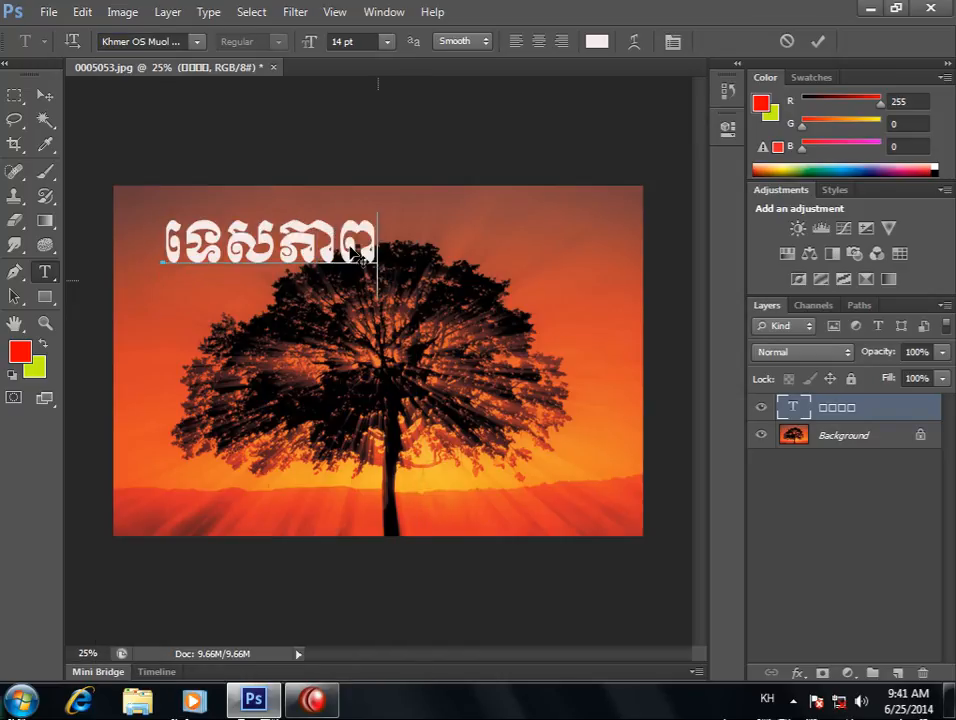
text(ប្រ)
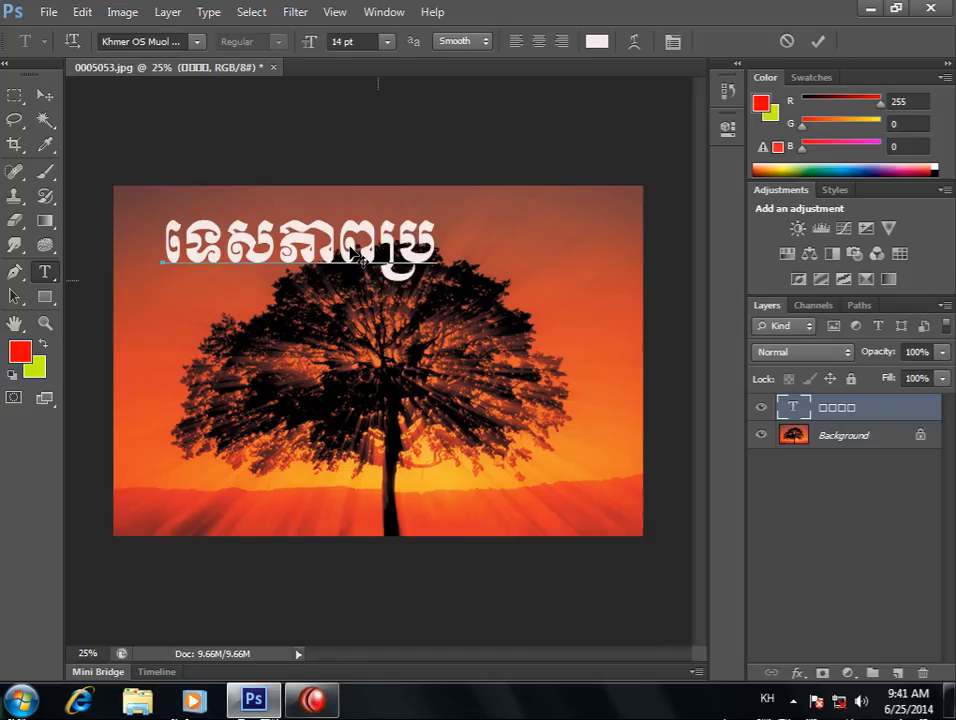
text(ទេសក)
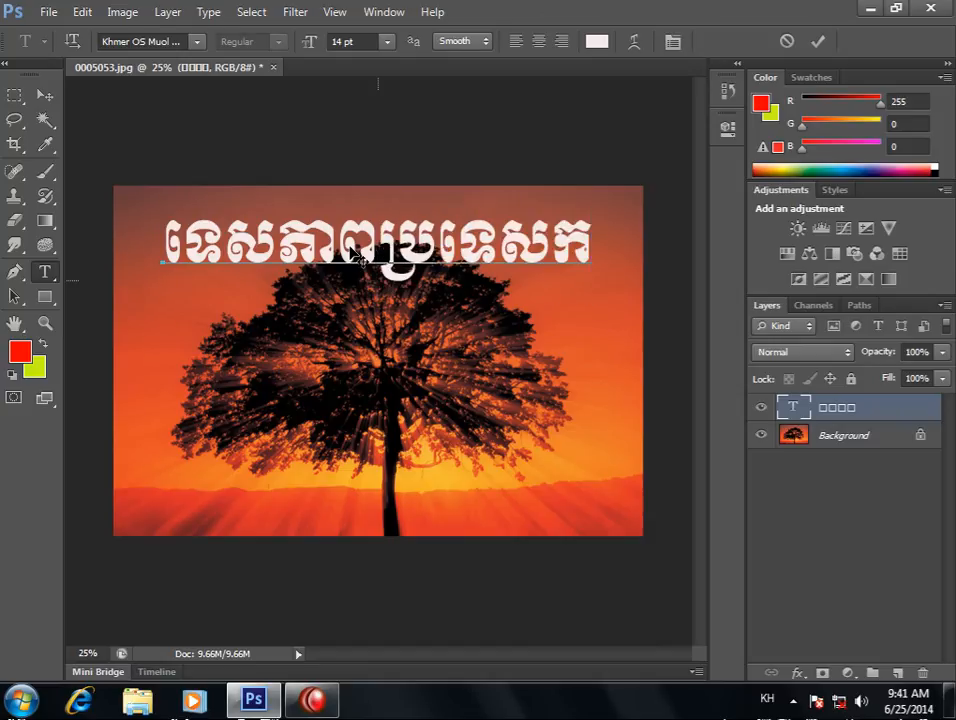
text(ម្ពុ)
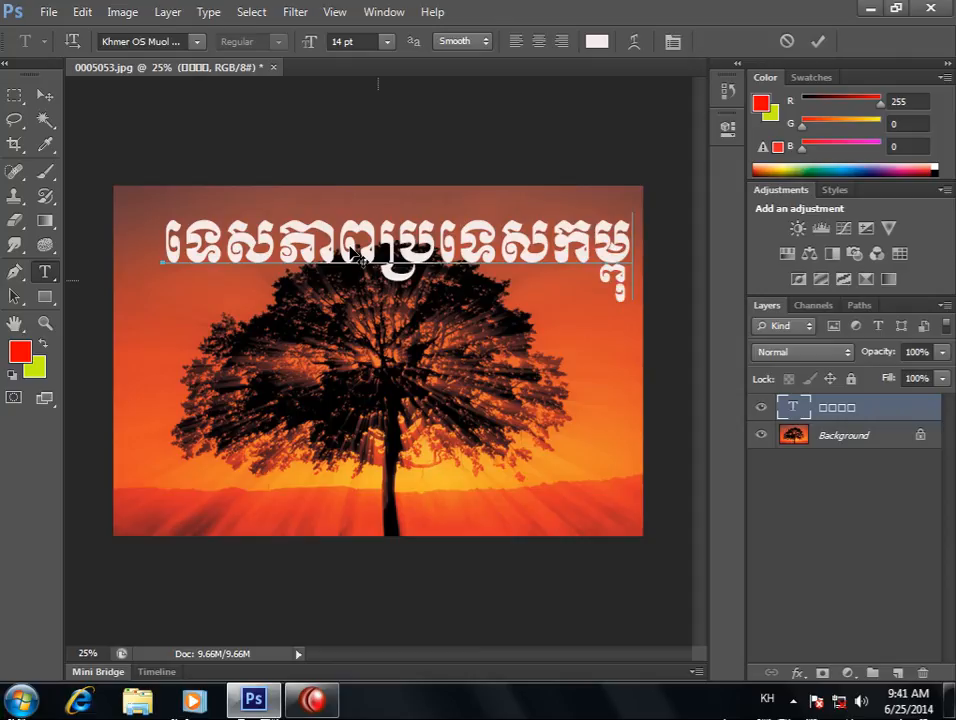
text(ជា)
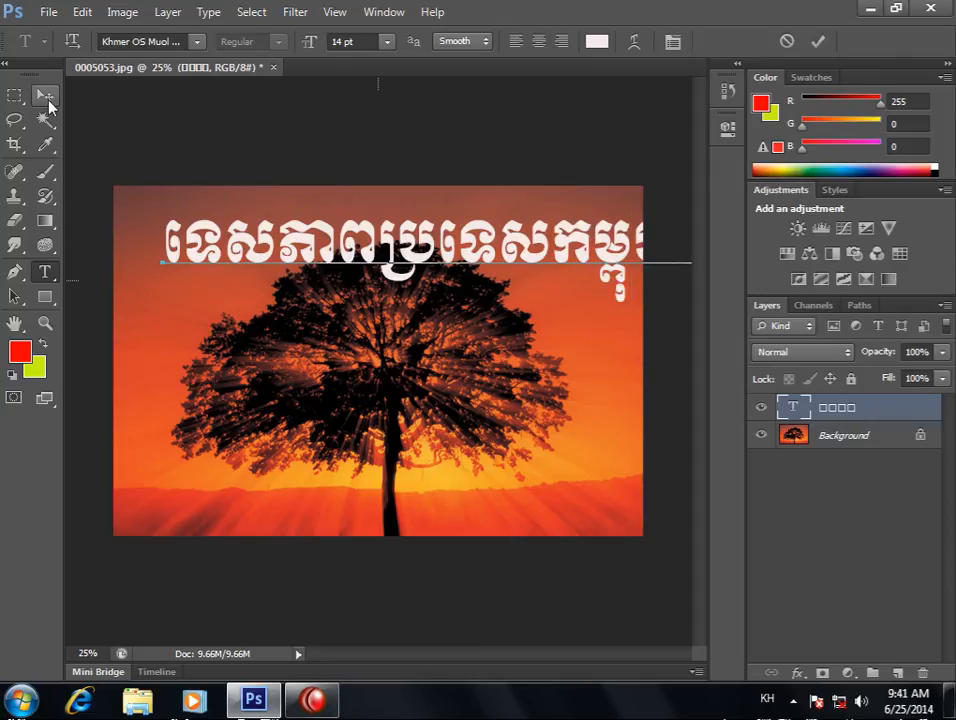
Scale the Khmer title down to fit within the photo's width and place it across the top of the picture.
click(45, 96)
key(ctrl+t)
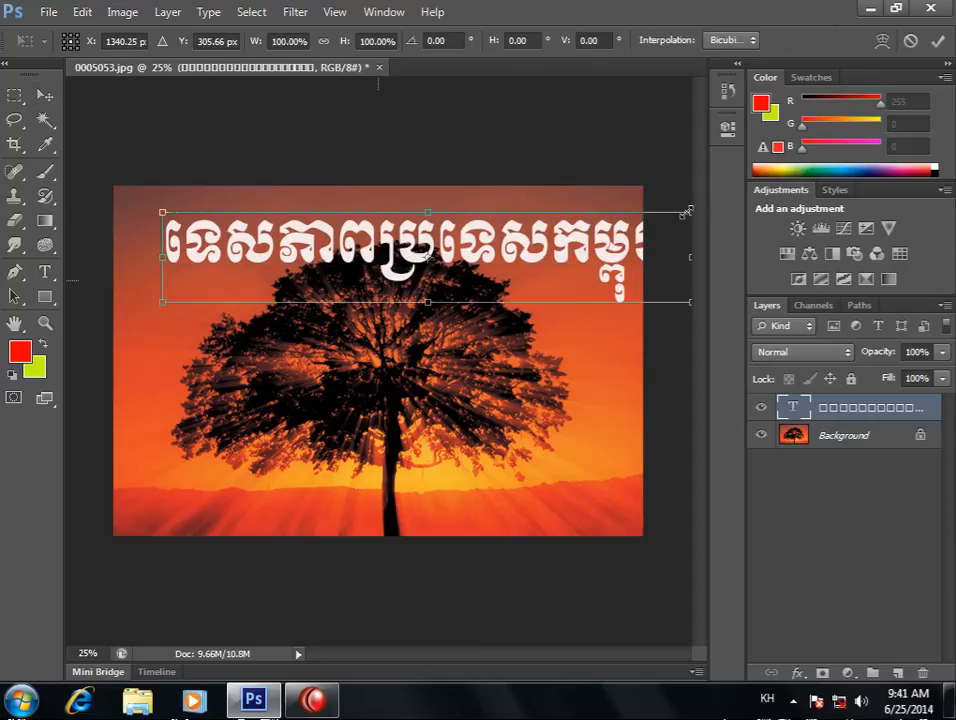
drag(688, 212, 600, 229)
key(Return)
mouse_move(378, 248)
mouse_down()
mouse_move(351, 232)
mouse_move(379, 232)
mouse_up()
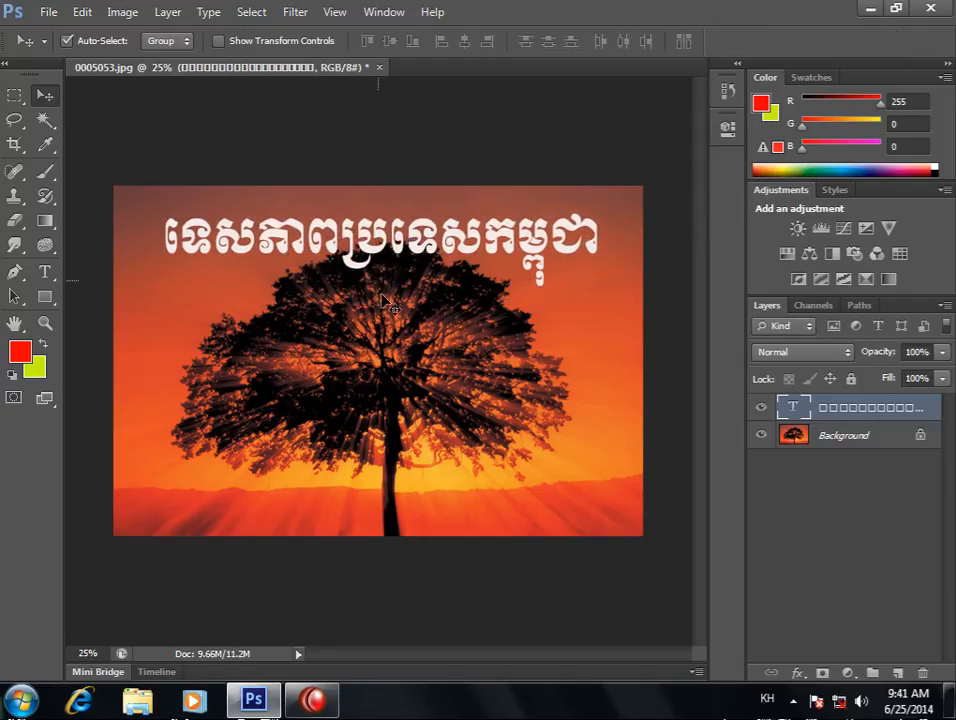
Show the layer style presets in a floating panel over the photo and enlarge it to display all the thumbnails.
click(384, 12)
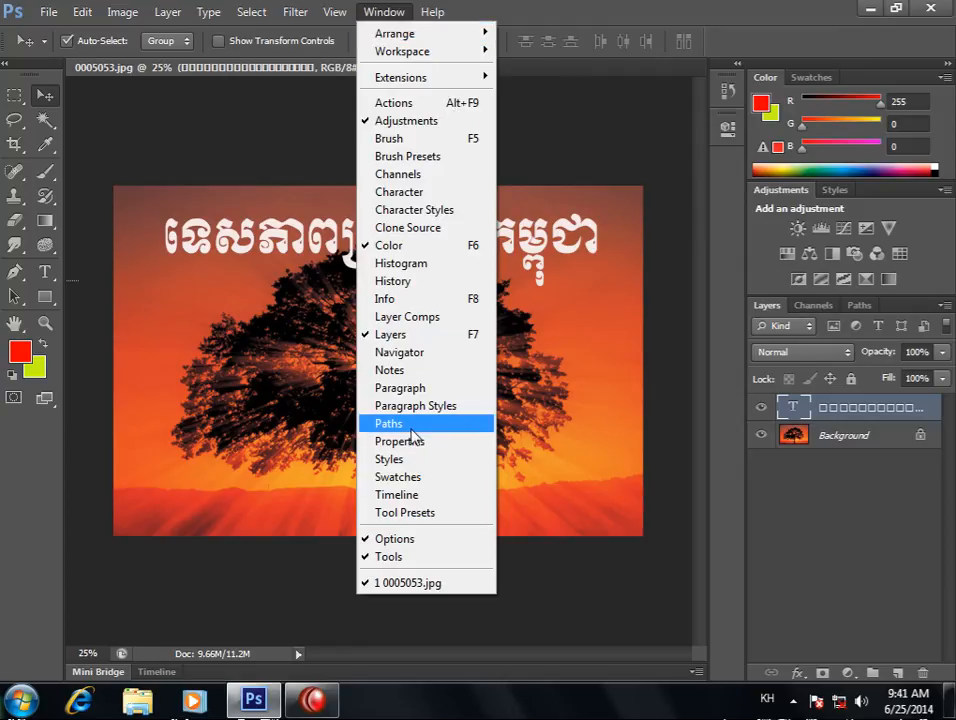
click(410, 460)
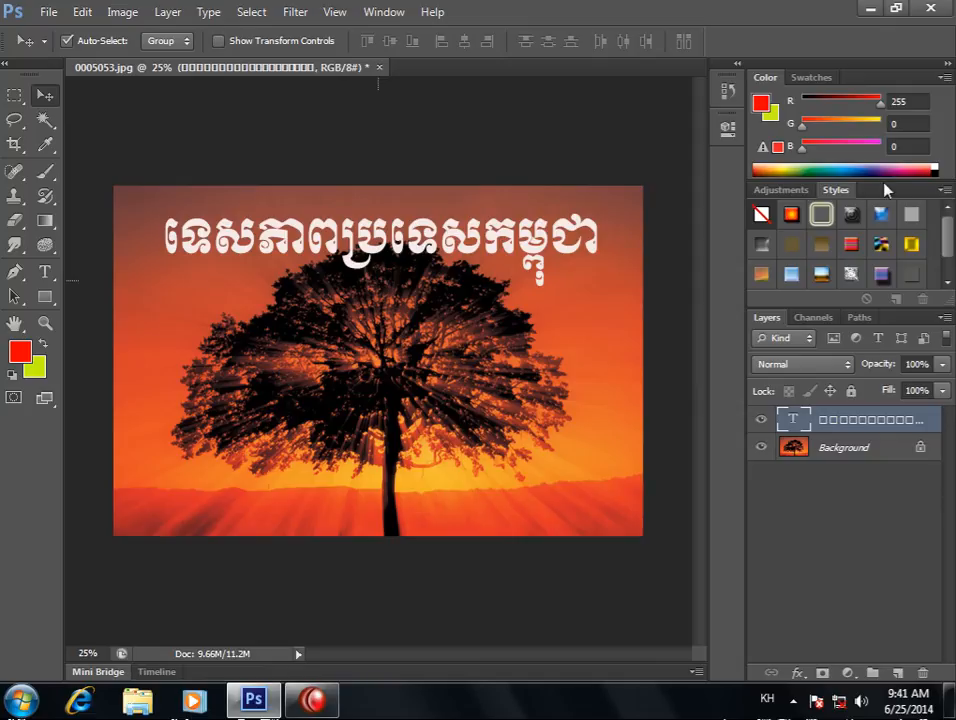
drag(909, 194, 605, 350)
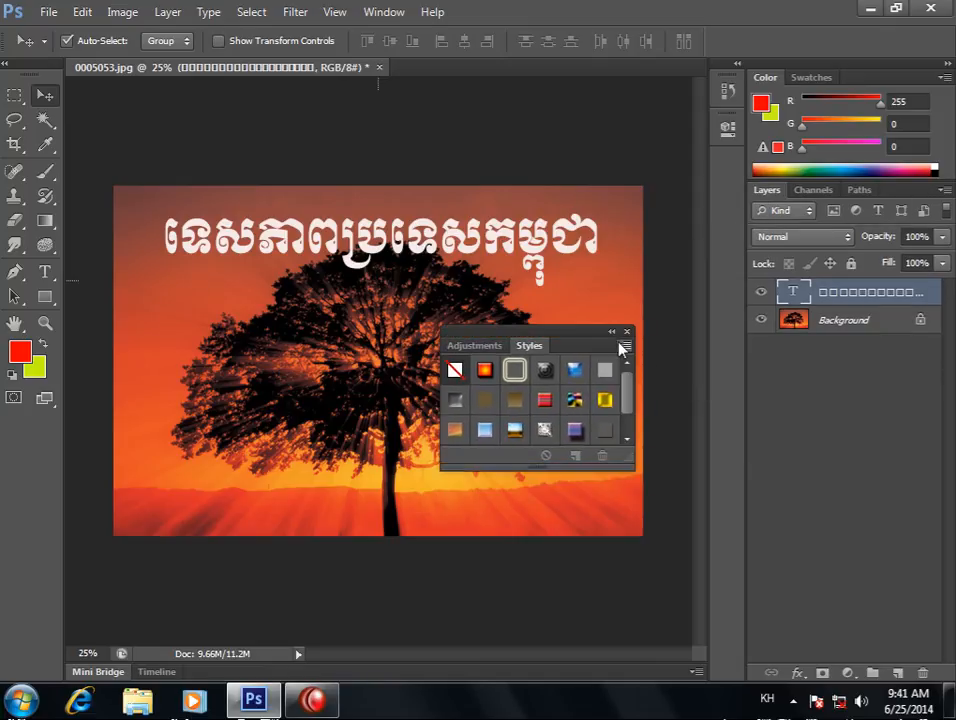
click(623, 346)
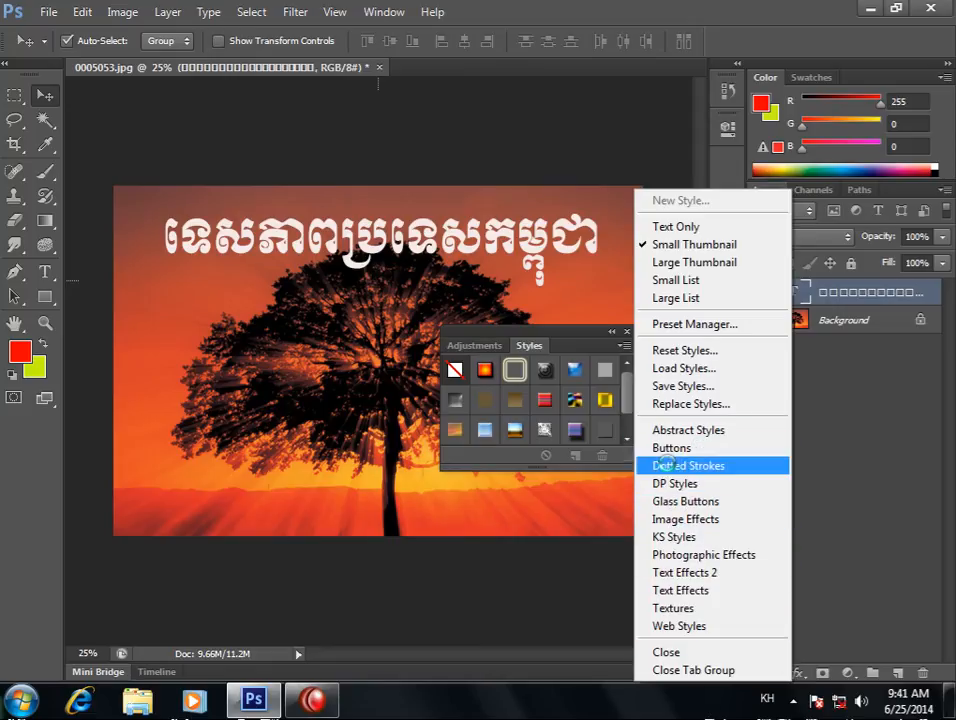
click(573, 333)
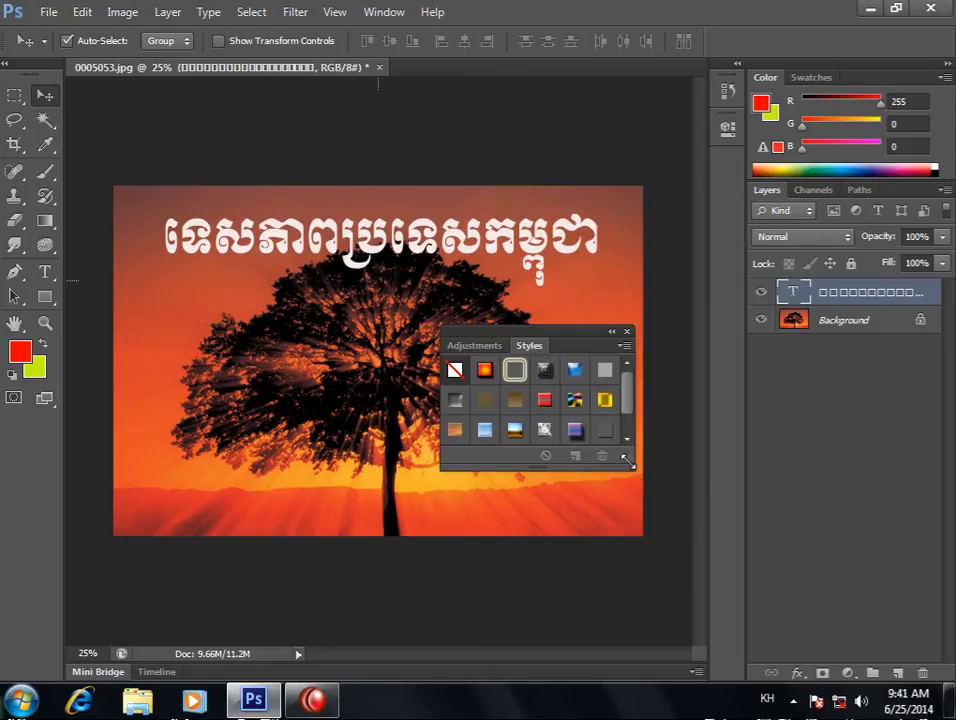
drag(627, 458, 683, 624)
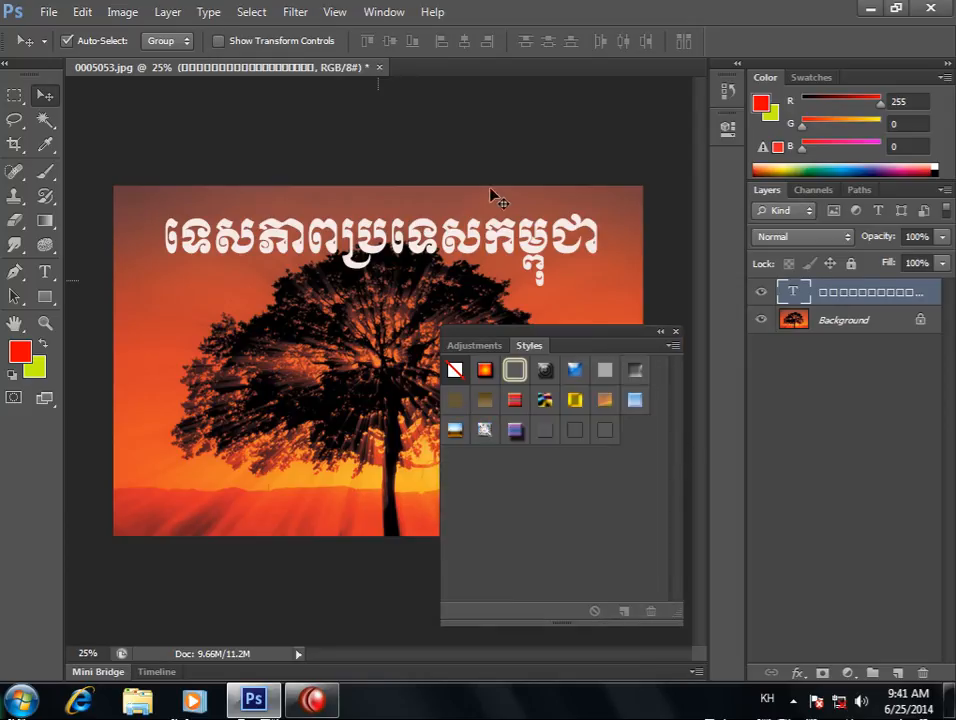
Replace the current style presets with the Abstract Styles set and again with the Dotted Strokes set.
click(670, 347)
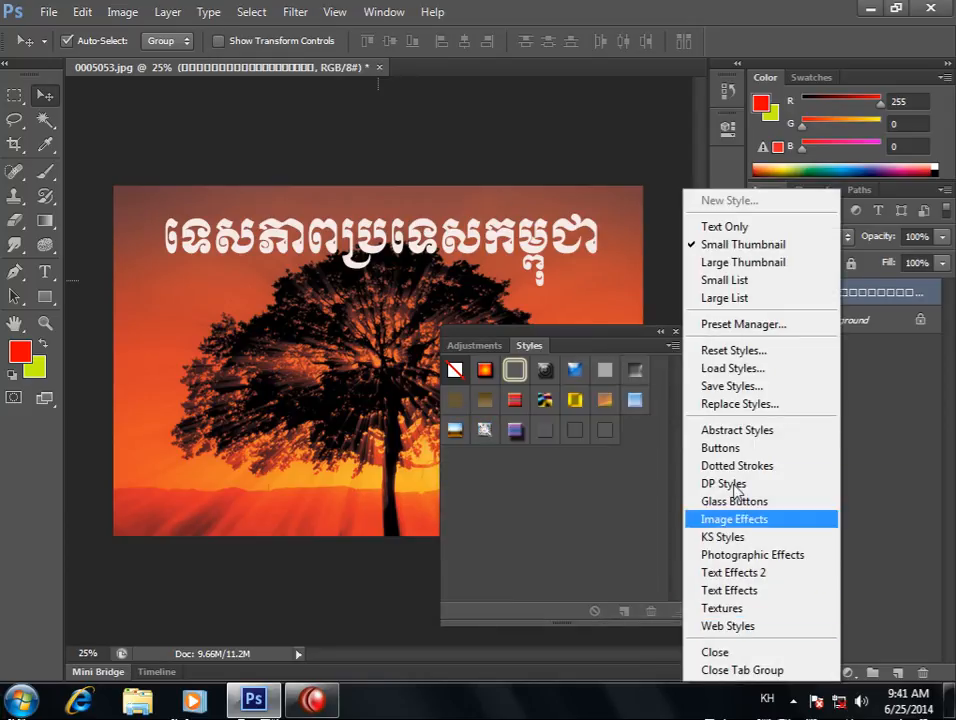
click(728, 431)
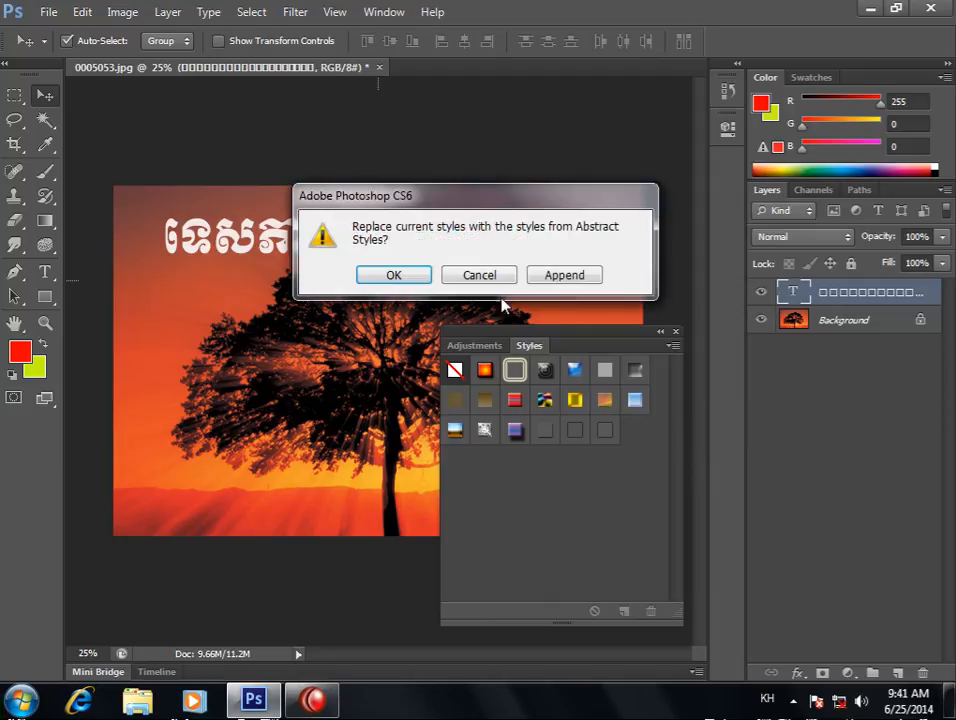
click(394, 275)
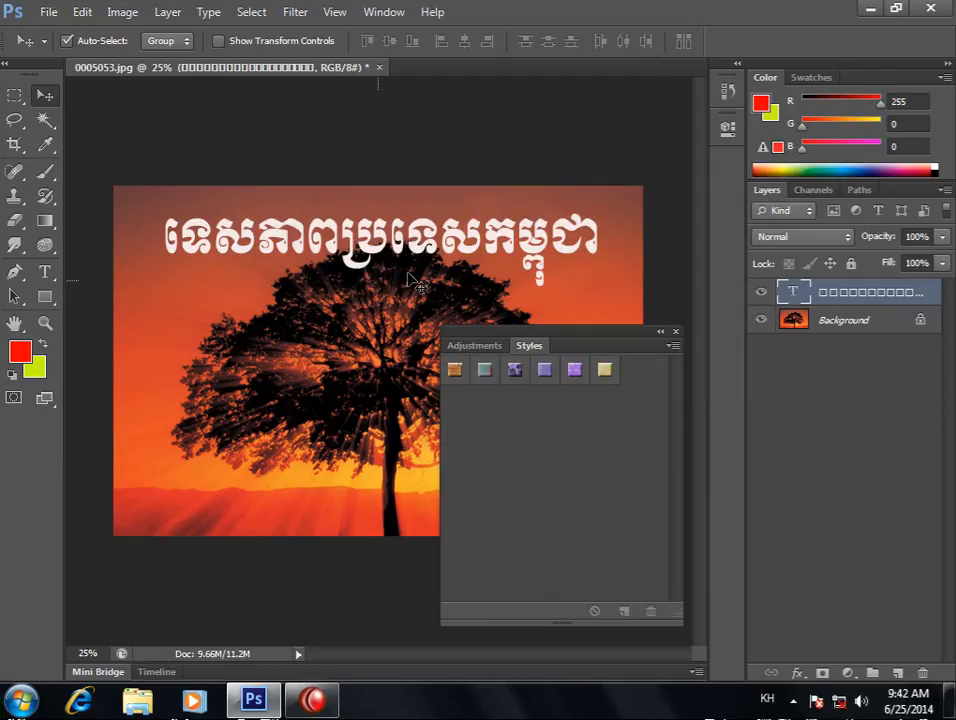
click(670, 346)
click(738, 467)
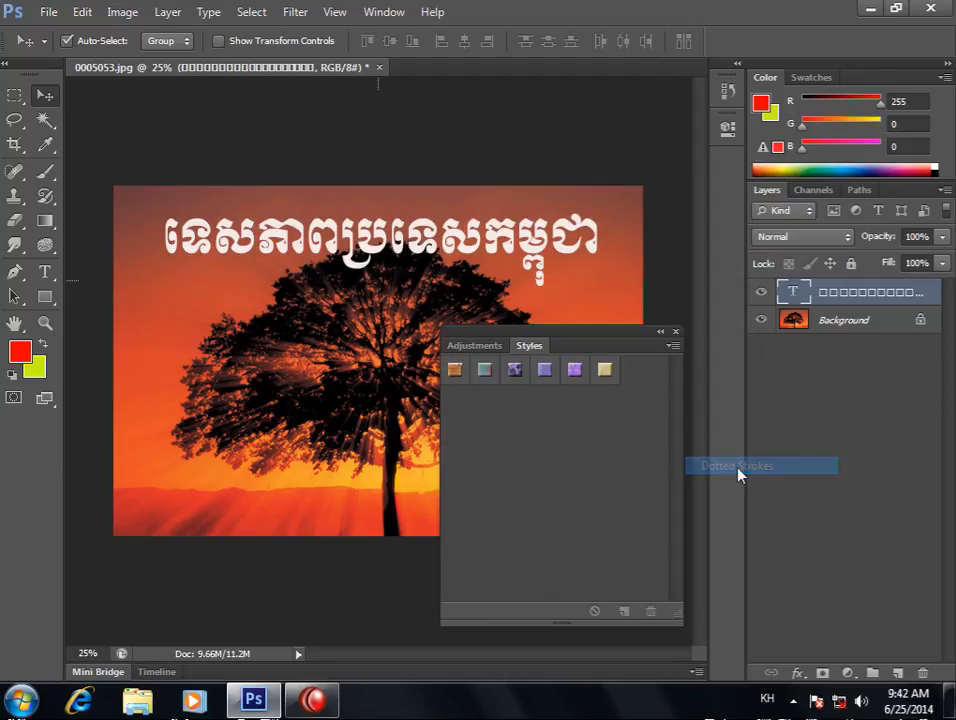
click(394, 275)
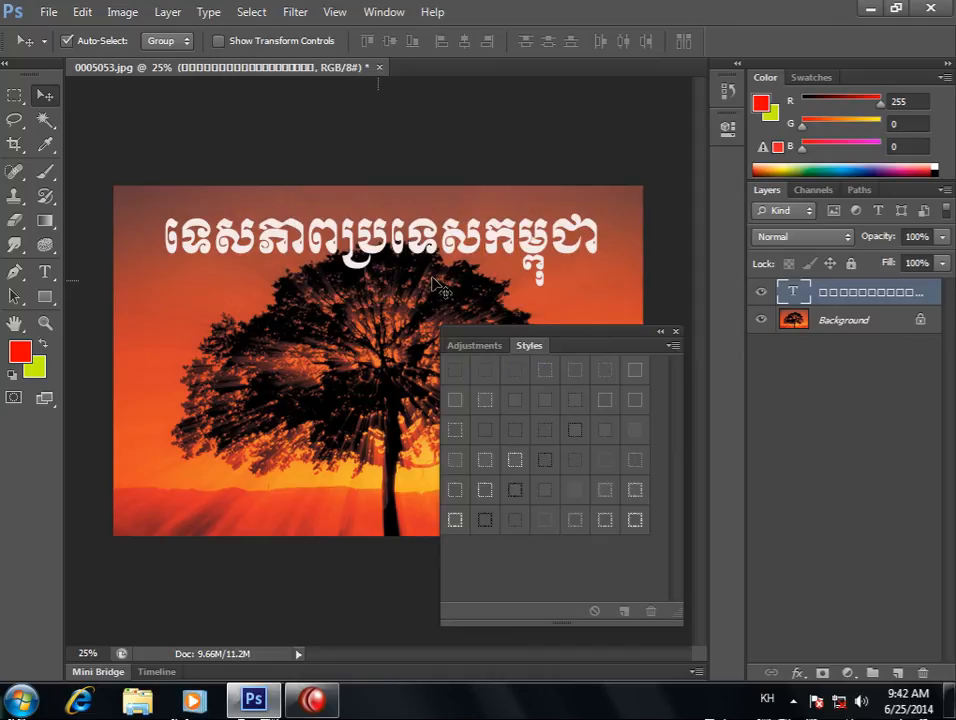
Replace the loaded style presets with the Image Effects set.
click(670, 346)
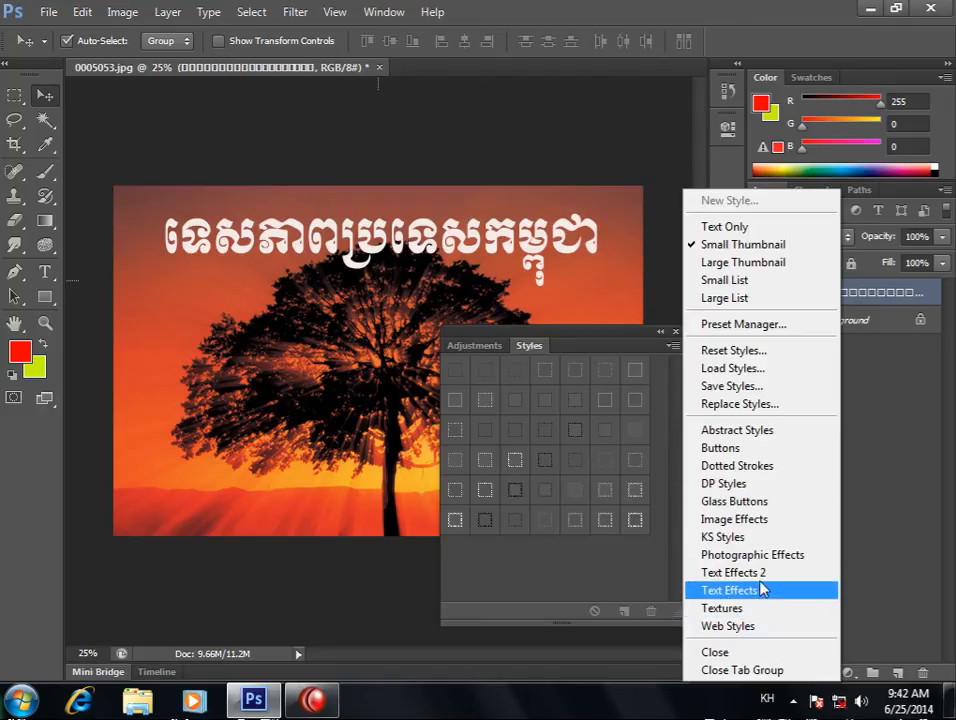
click(706, 520)
click(421, 274)
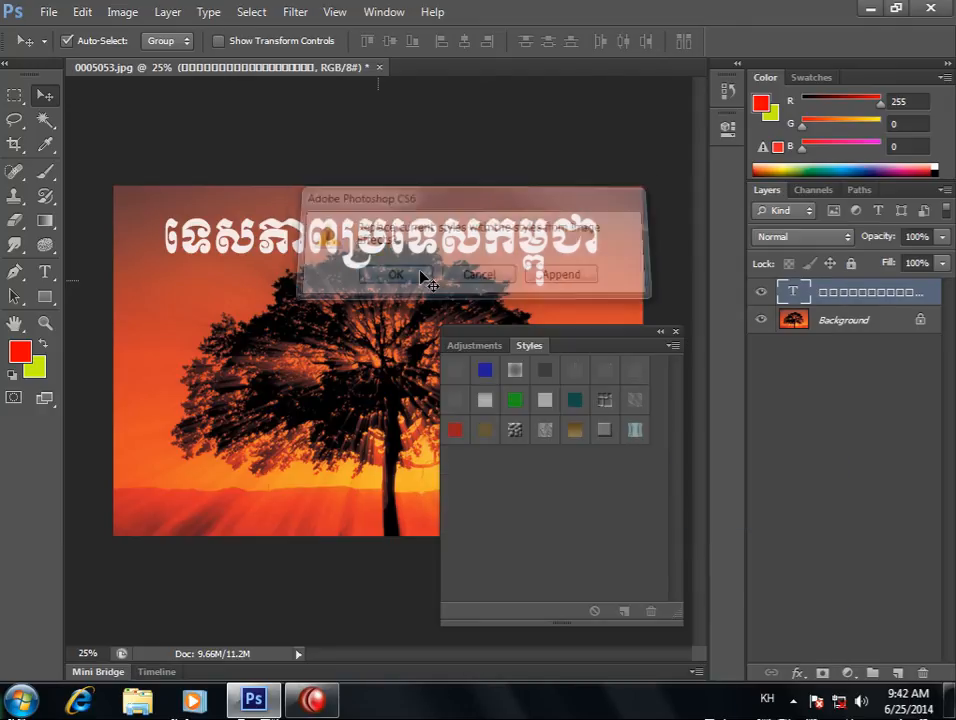
Replace the loaded style presets with the Buttons set.
click(673, 345)
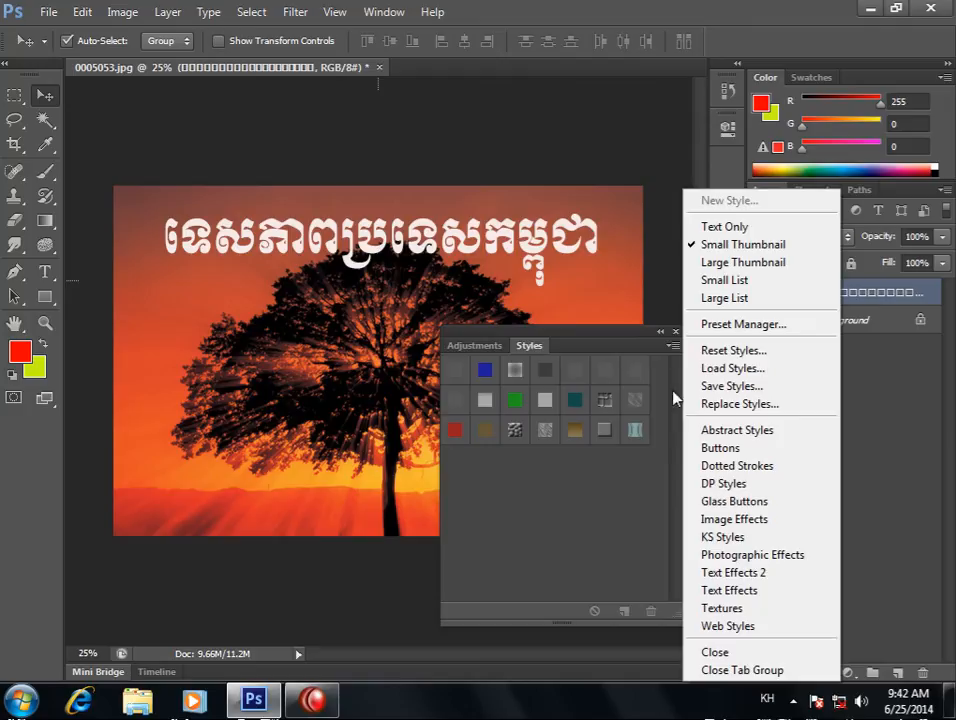
click(712, 448)
click(425, 276)
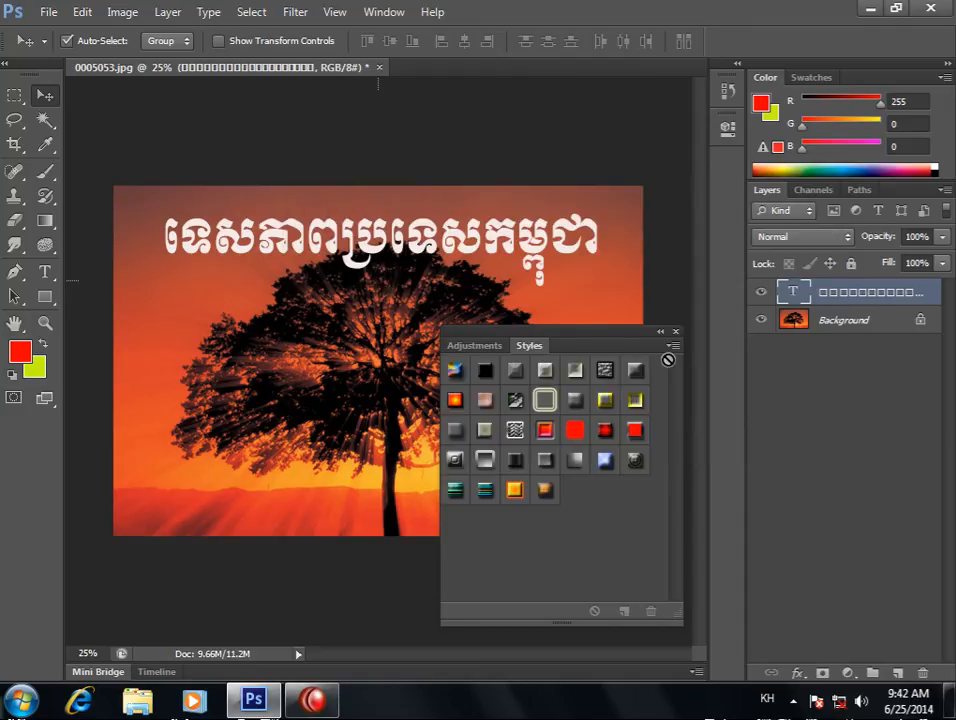
Try the red beveled gradient preset on the Khmer title and settle on the pale-yellow ringed Outer Glow preset.
click(545, 399)
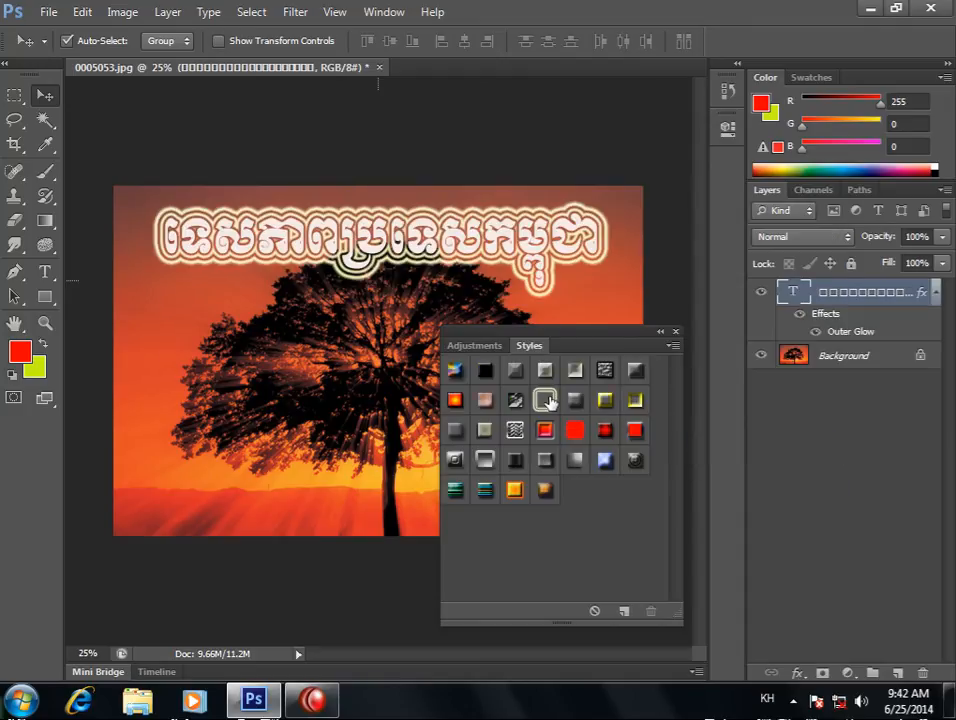
click(545, 430)
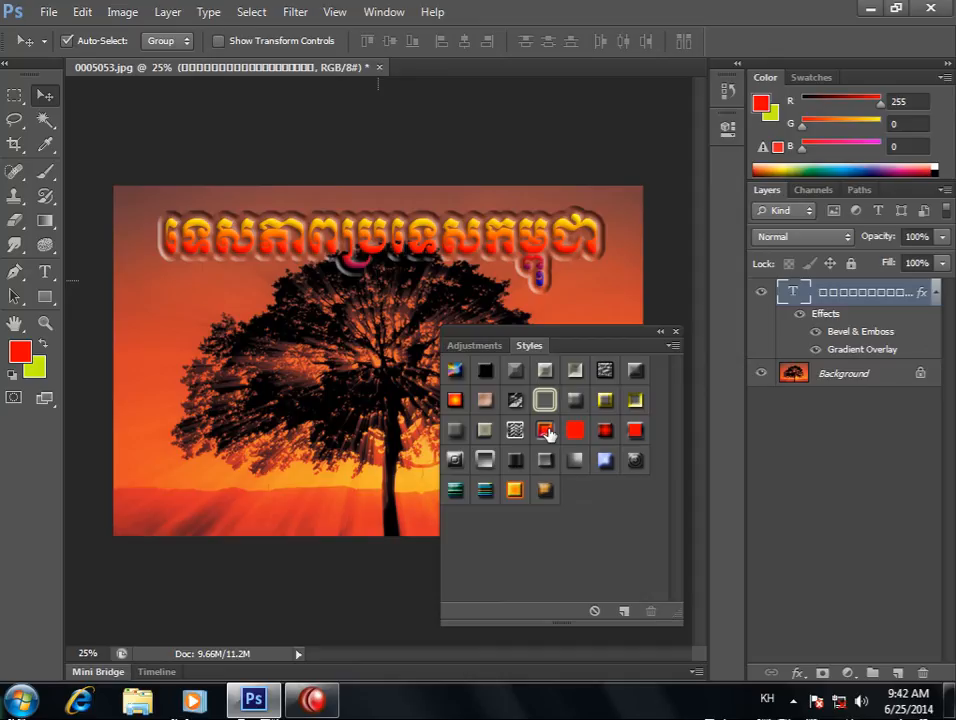
click(540, 408)
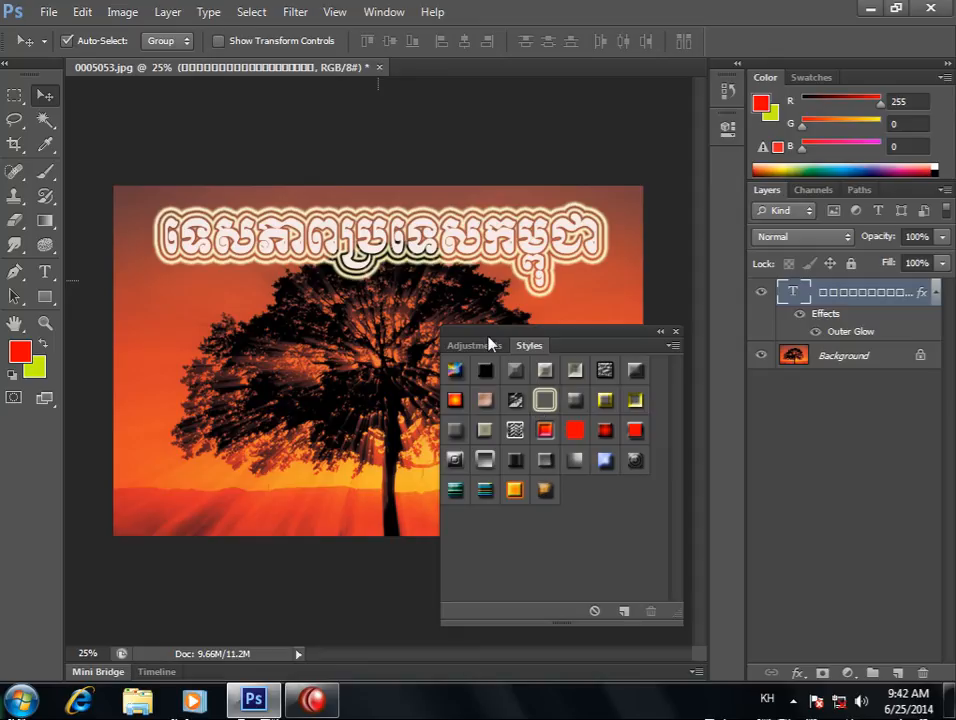
click(314, 697)
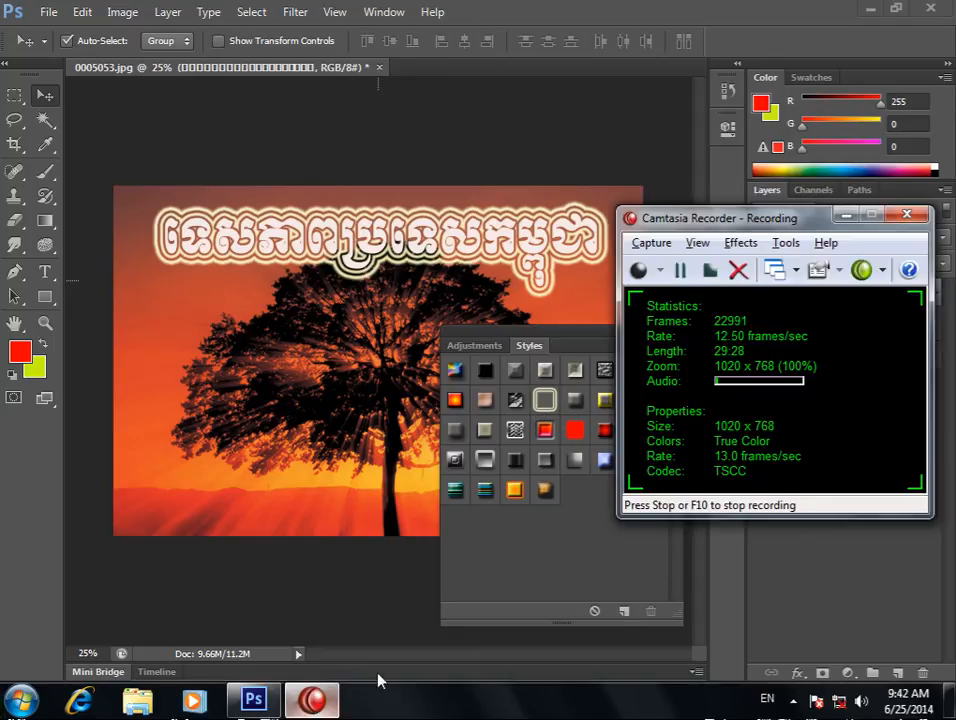
click(710, 270)
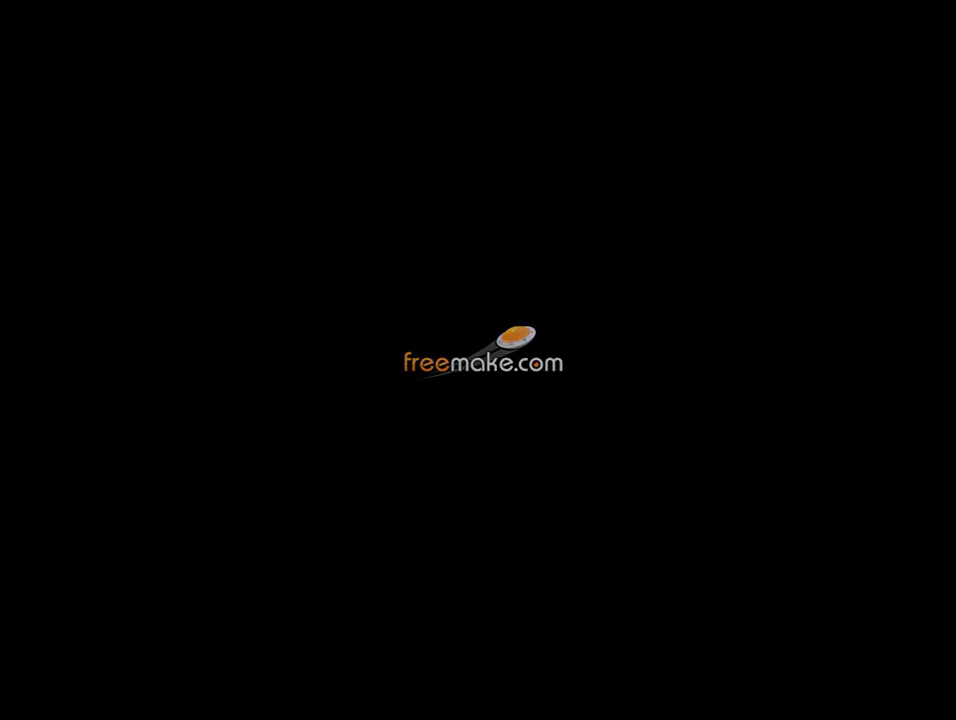